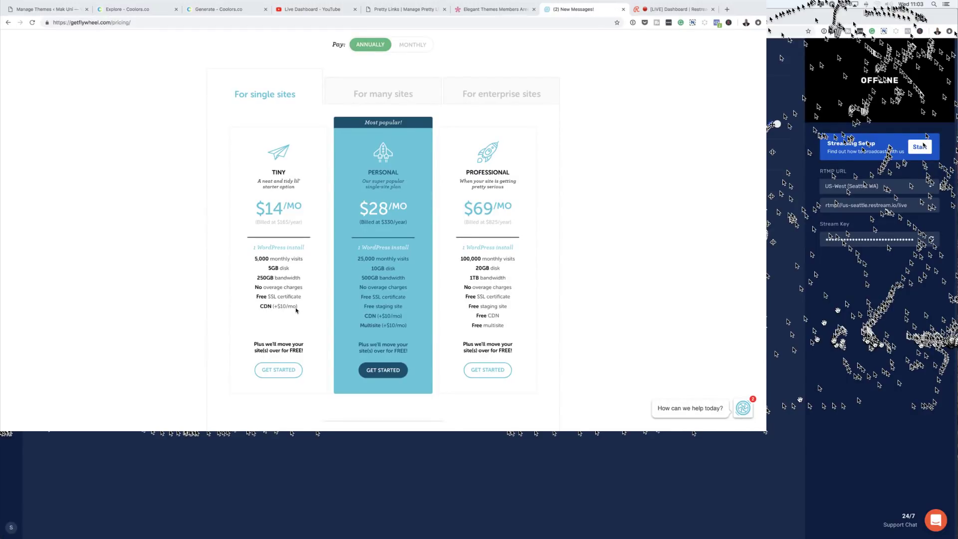
Review Flywheel's annual plans for many sites, then its monthly prices for single sites.
click(393, 95)
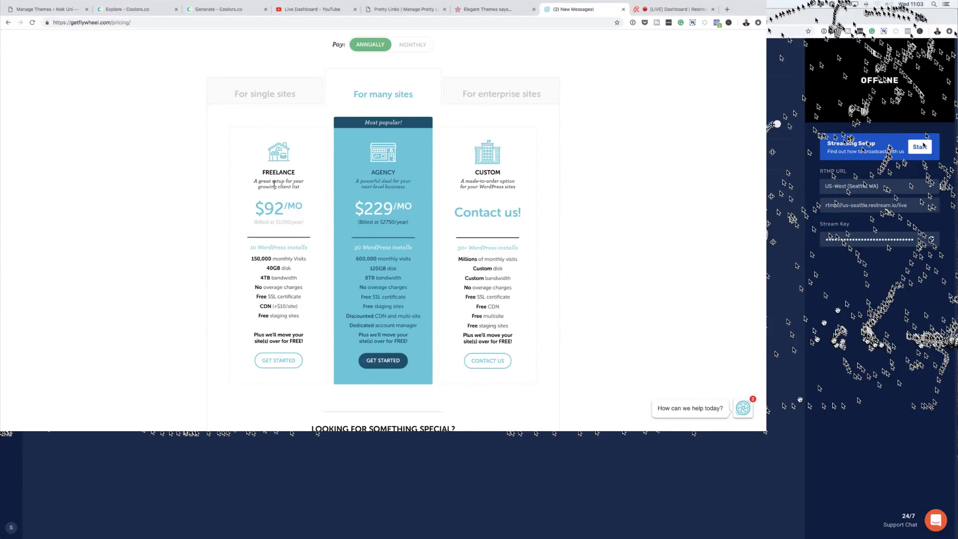
scroll(273, 115, up, 5)
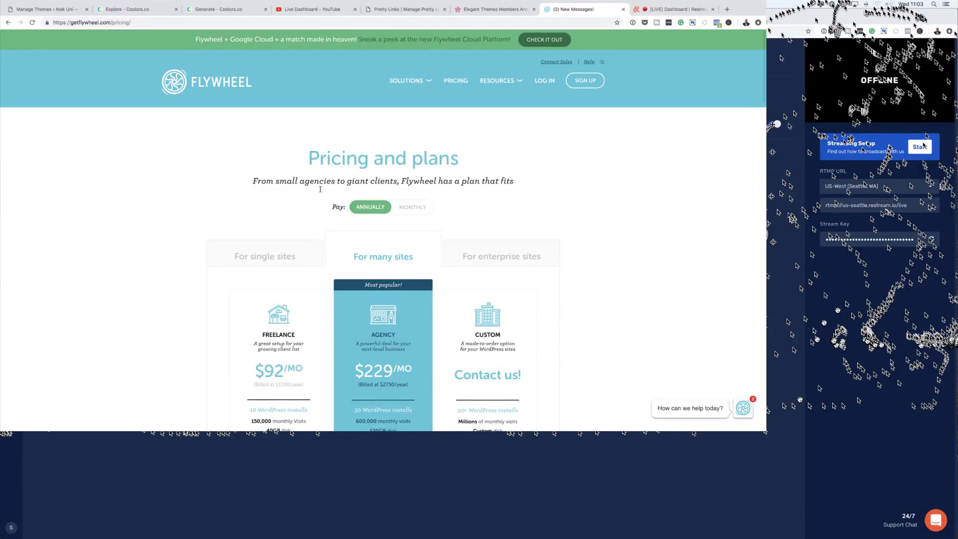
click(288, 245)
click(412, 208)
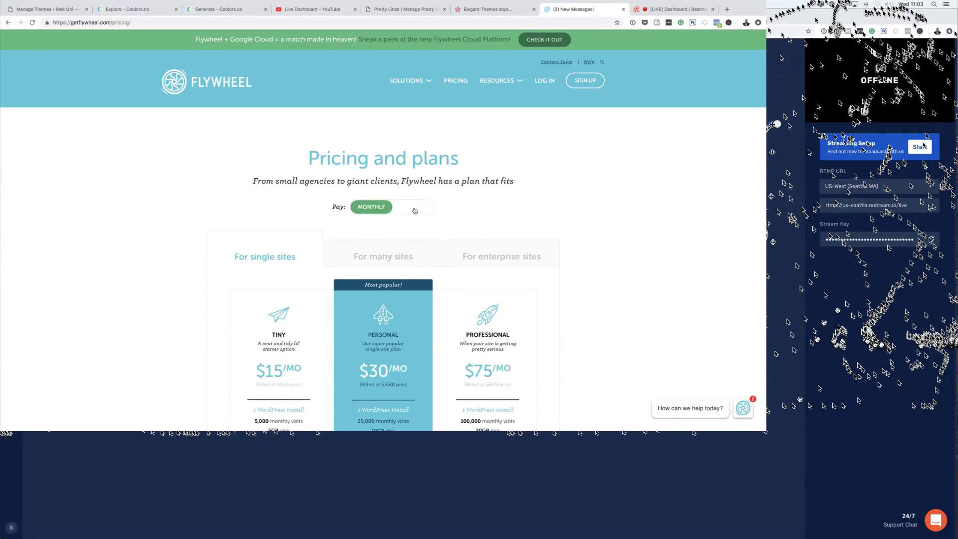
scroll(422, 211, down, 2)
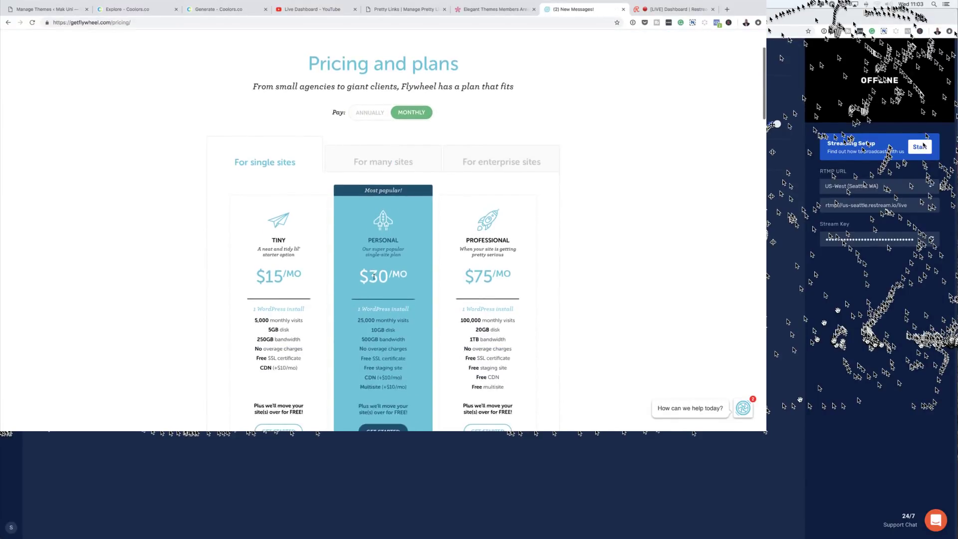
scroll(284, 279, down, 3)
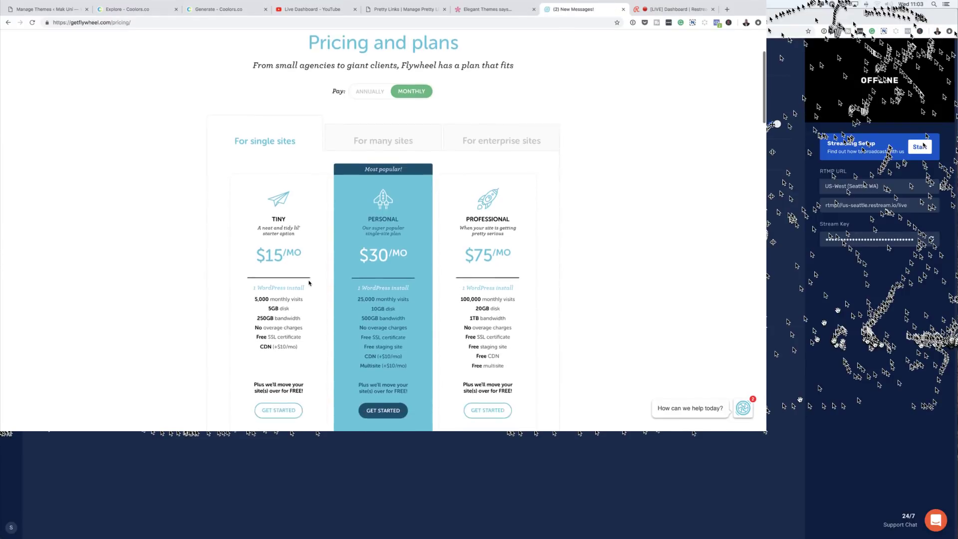
scroll(221, 272, up, 5)
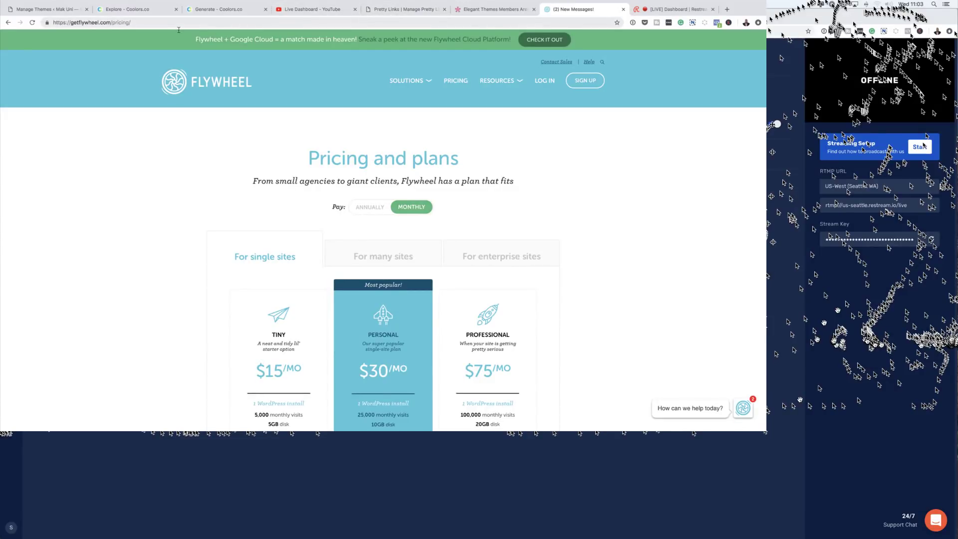
Switch to Coolors, open the palette generator and cycle through a series of random five-color schemes.
click(133, 12)
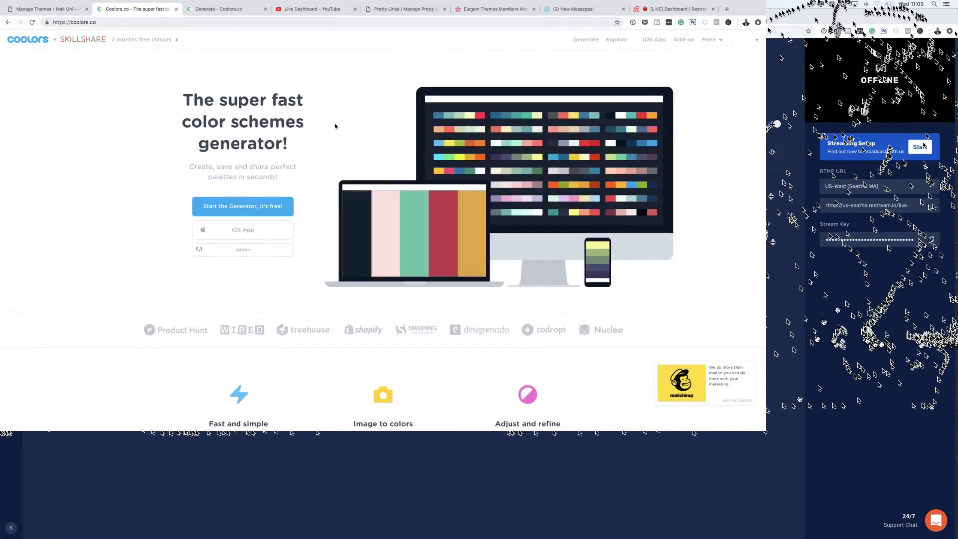
click(618, 41)
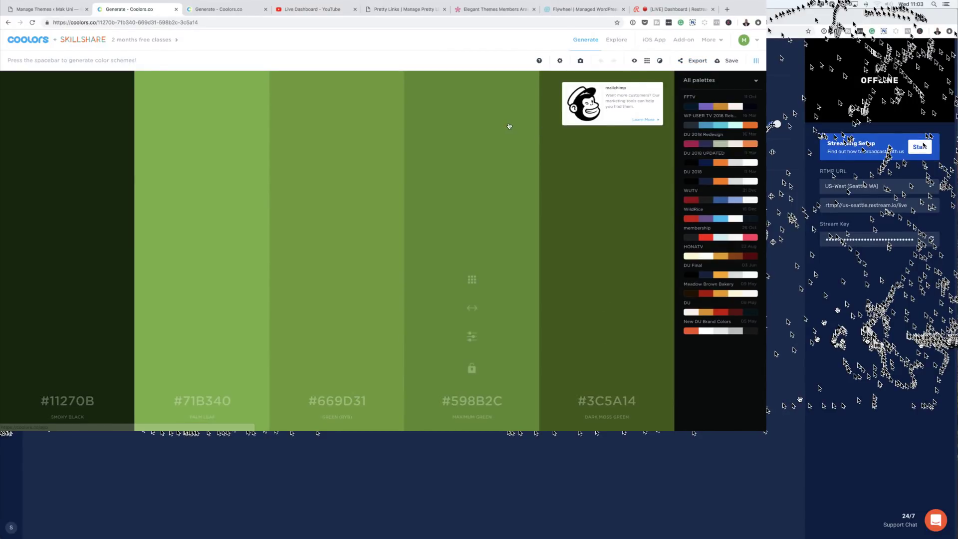
key(space)
key(space)
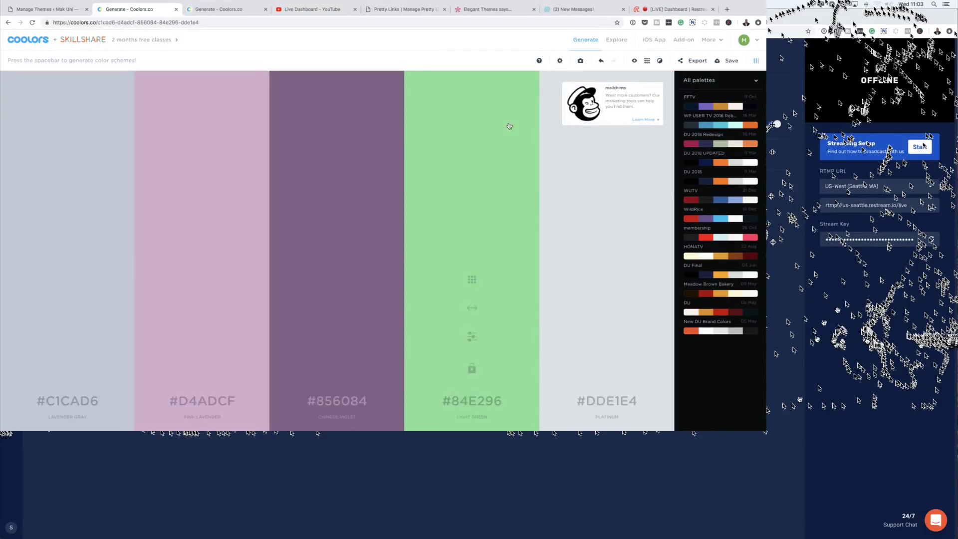
key(space)
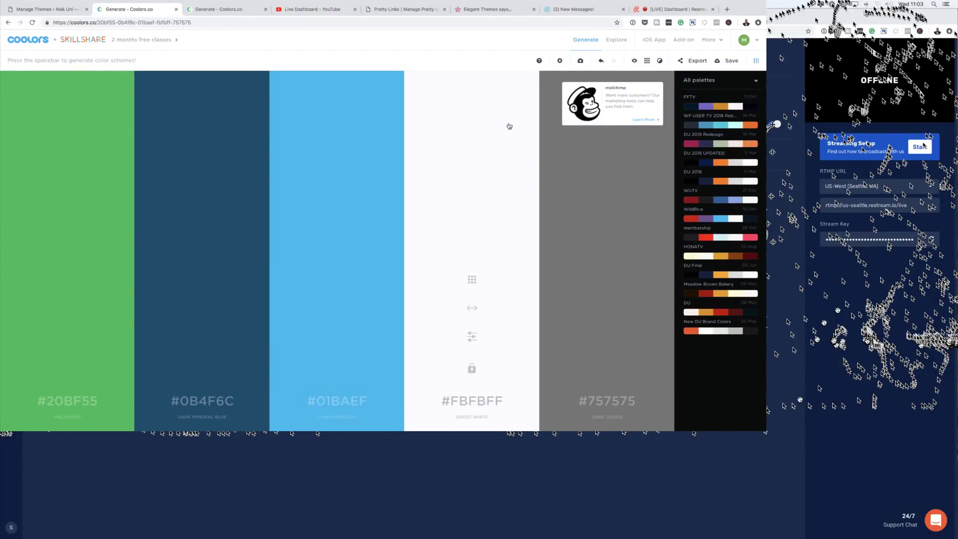
key(space)
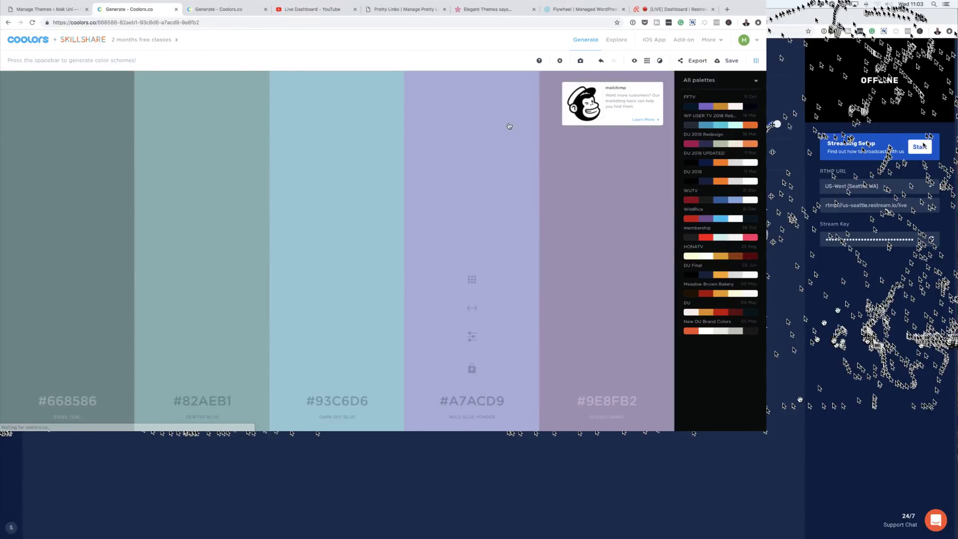
key(space)
key(space)
key(space)
key(space)
key(space)
key(space)
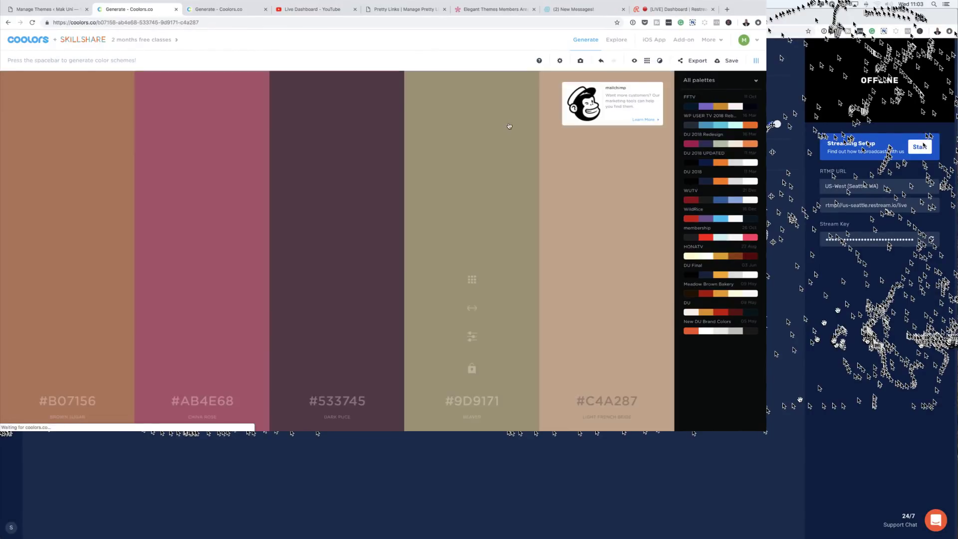
key(space)
key(space)
key(space)
key(space)
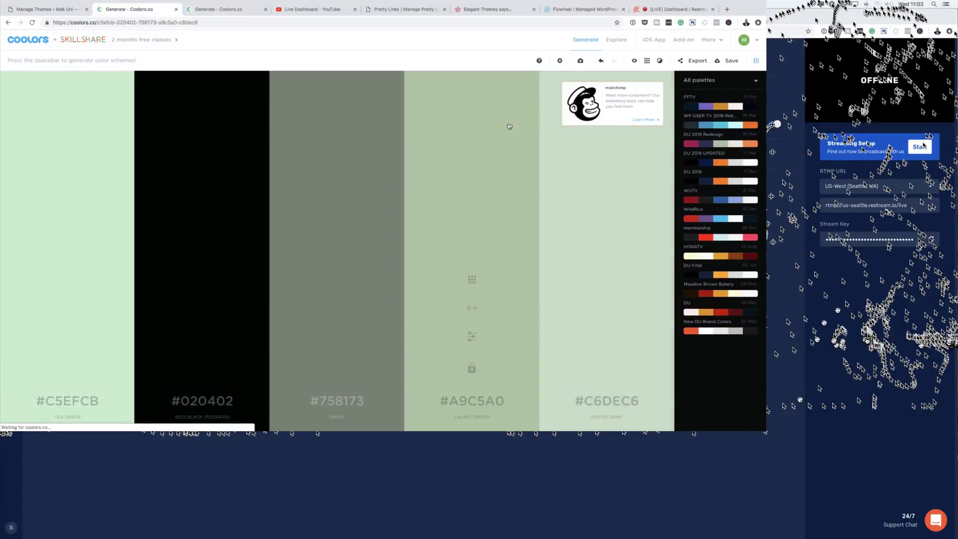
key(space)
key(space)
key(space)
key(space)
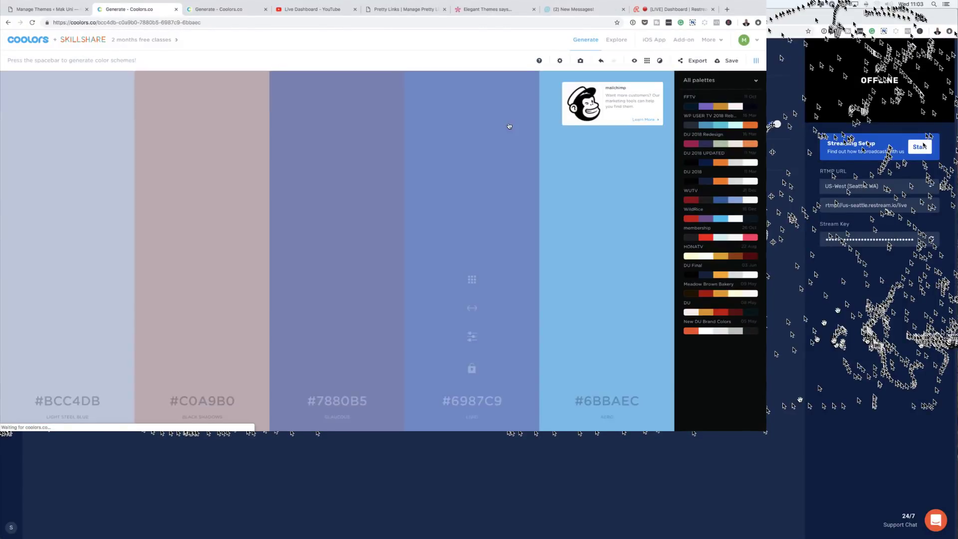
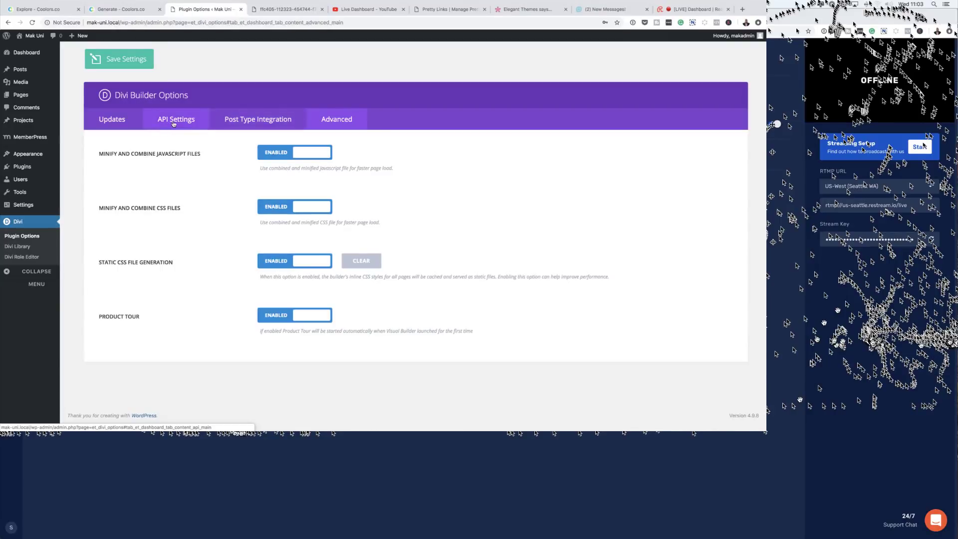
Review the updates and post type integration settings in Divi Builder Options and disable the Product Tour.
click(172, 124)
click(111, 141)
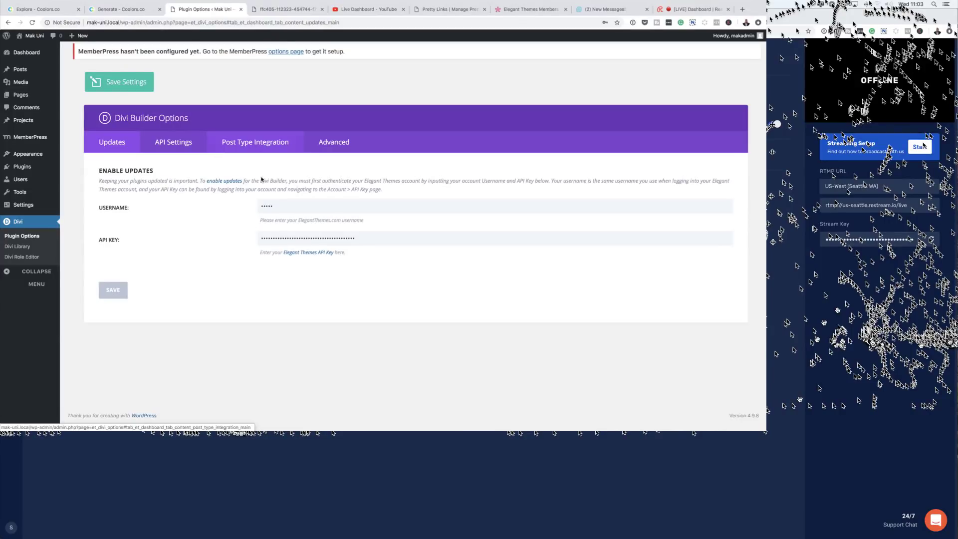
click(248, 144)
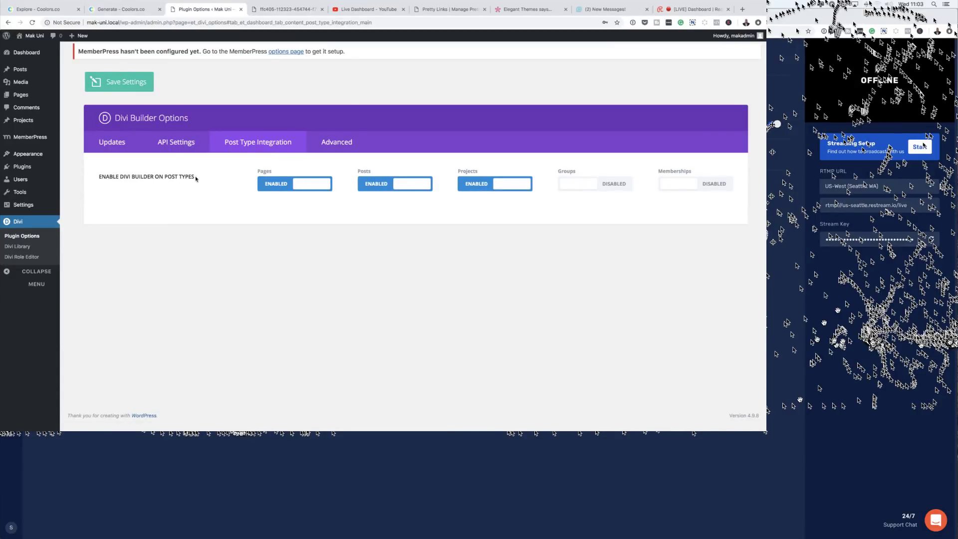
click(347, 145)
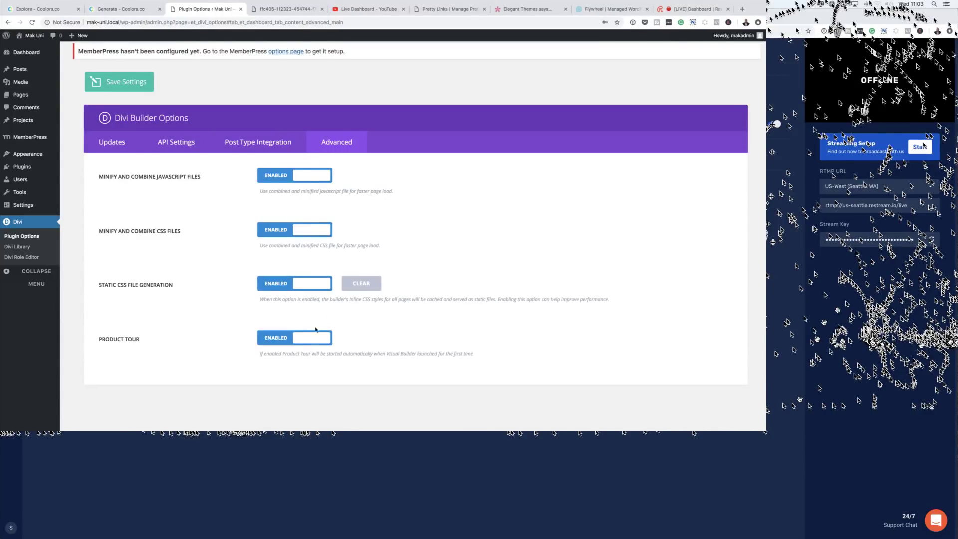
click(279, 341)
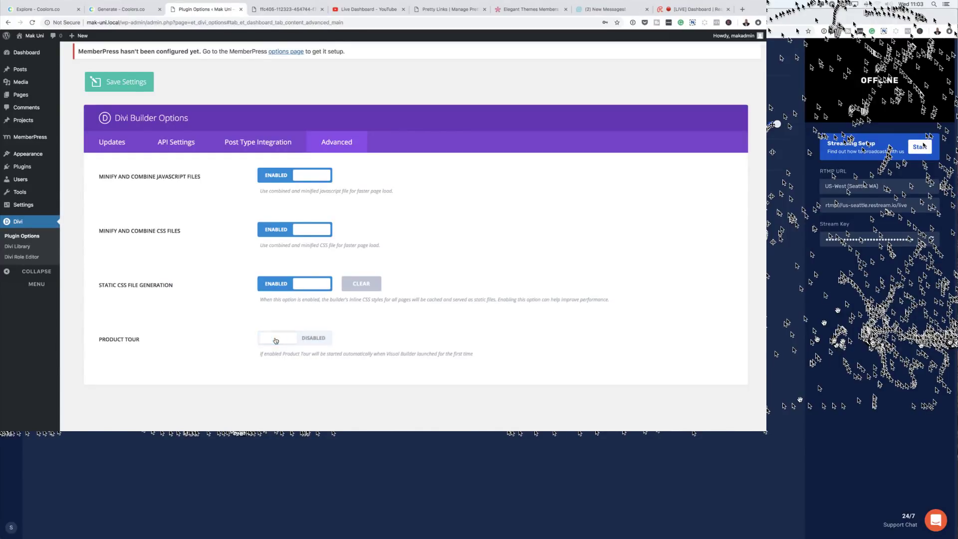
Look at the Divi Library layouts and examine the Administrator permissions in the Divi Role Editor.
click(25, 248)
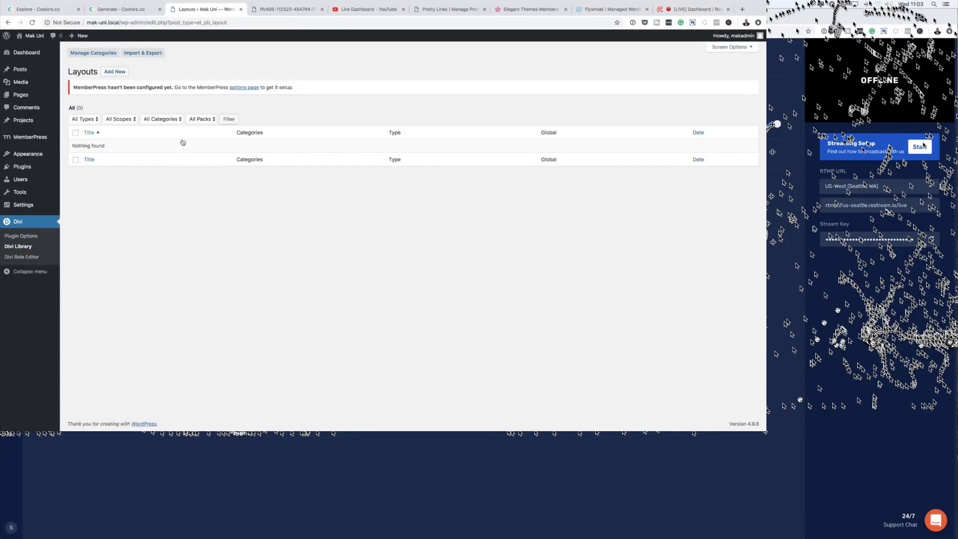
click(30, 258)
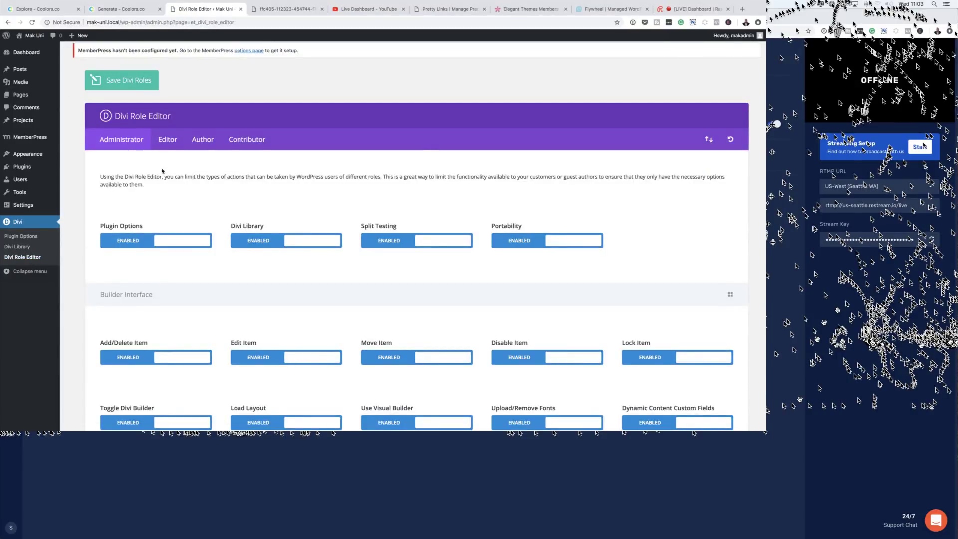
scroll(372, 349, down, 10)
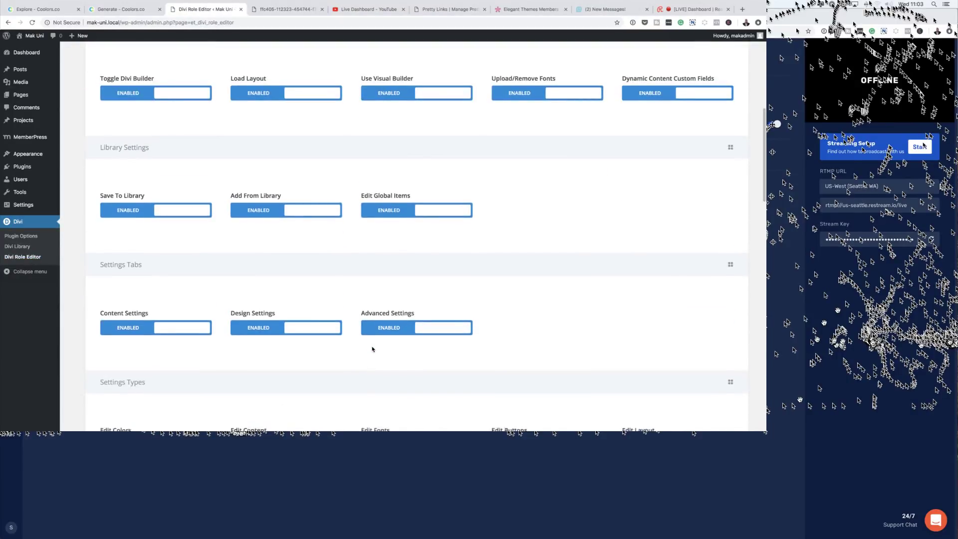
scroll(372, 348, down, 20)
scroll(372, 349, up, 7)
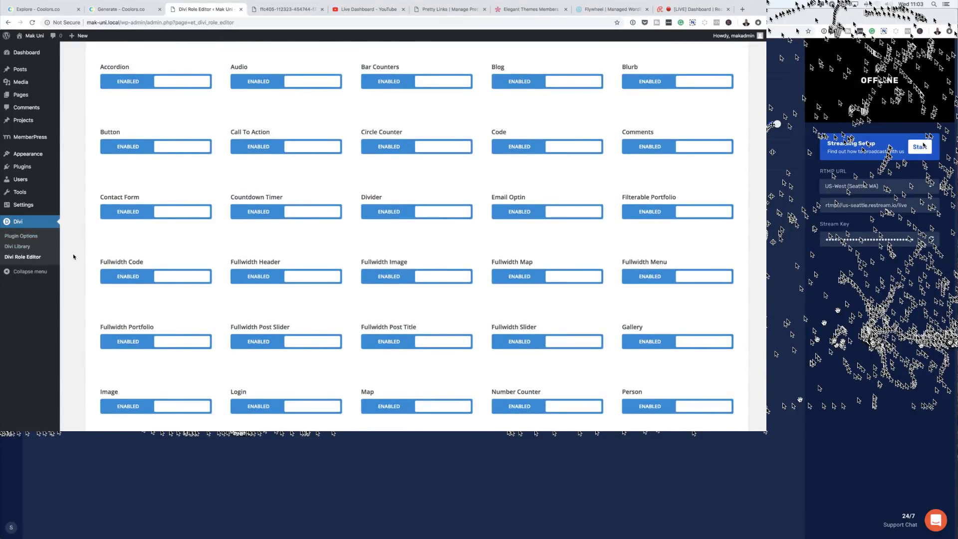
scroll(210, 280, up, 20)
scroll(211, 281, up, 2)
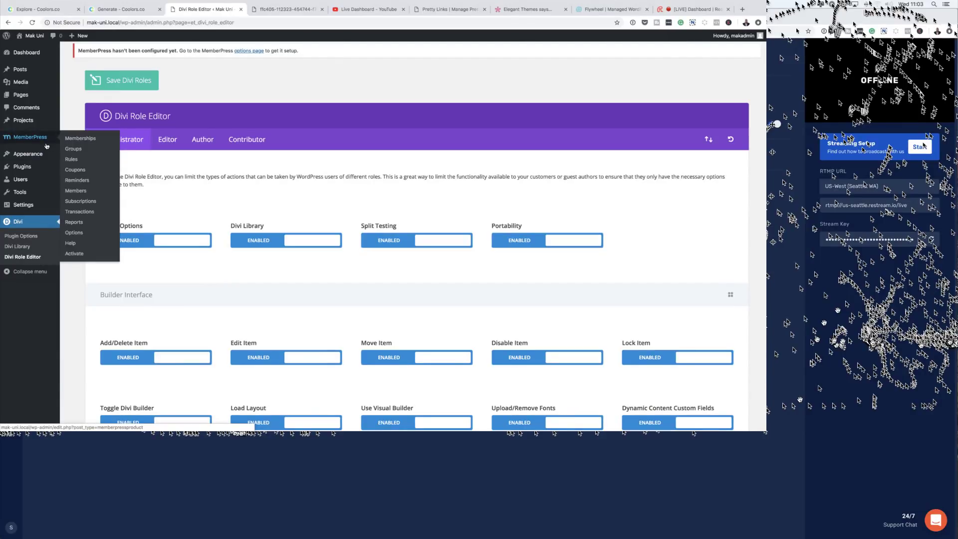
Open the Colors & Background customizer settings from the Astra theme options.
mouse_move(33, 209)
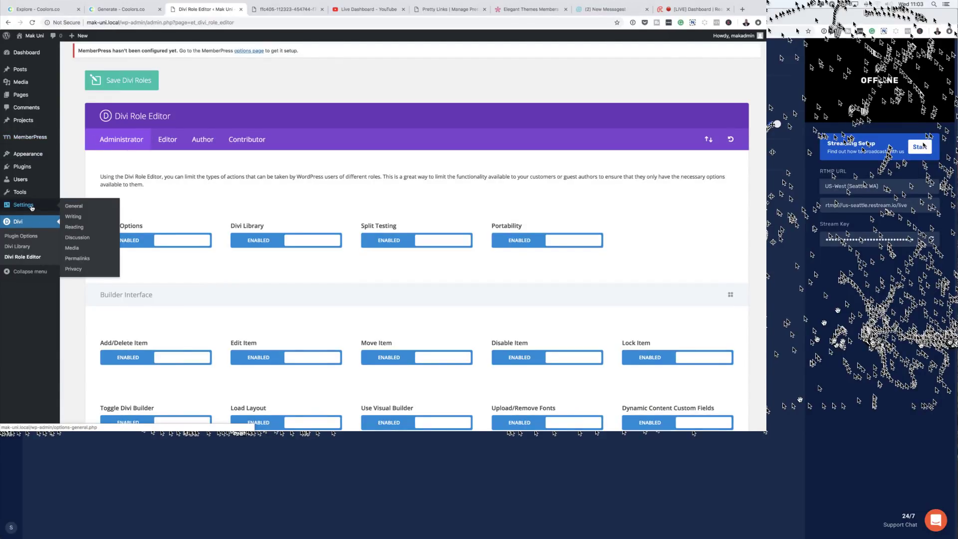
mouse_move(39, 74)
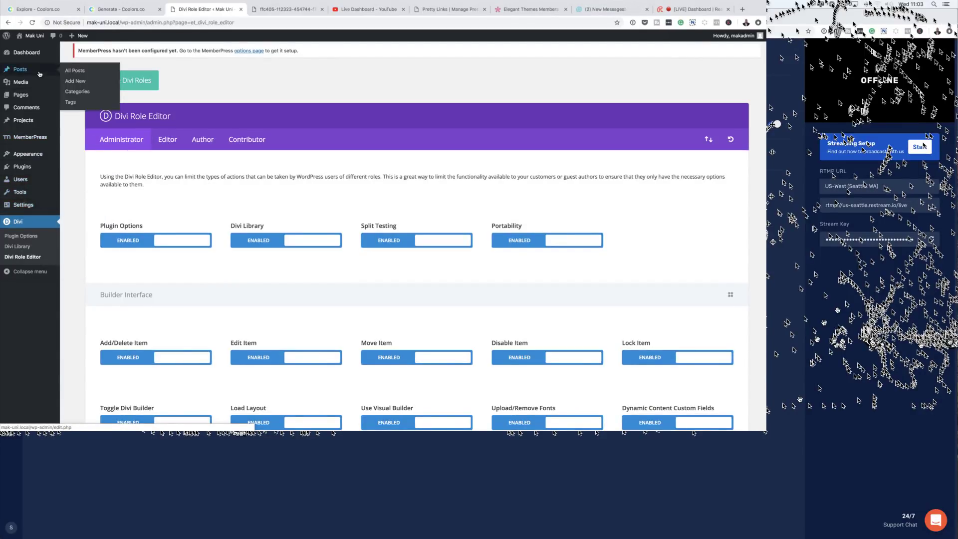
mouse_move(40, 158)
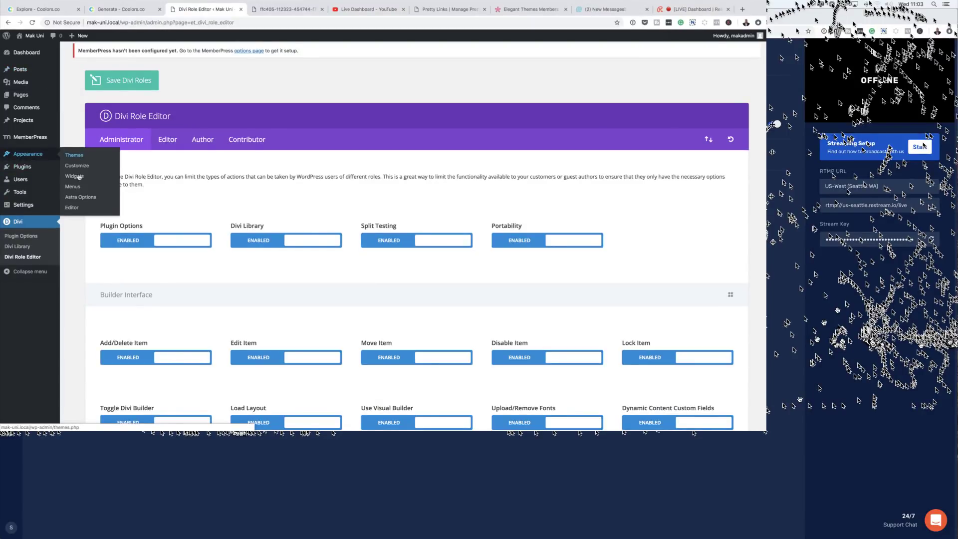
click(89, 198)
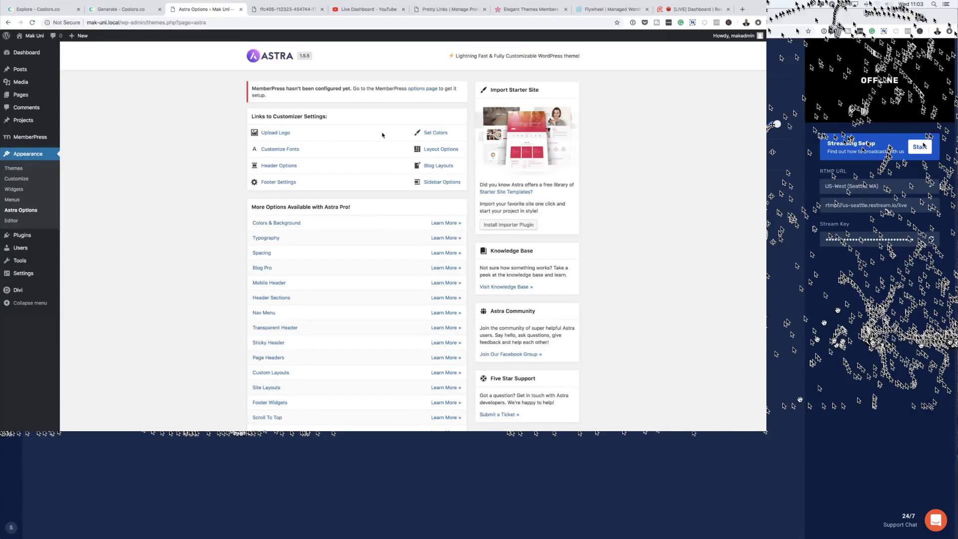
click(437, 133)
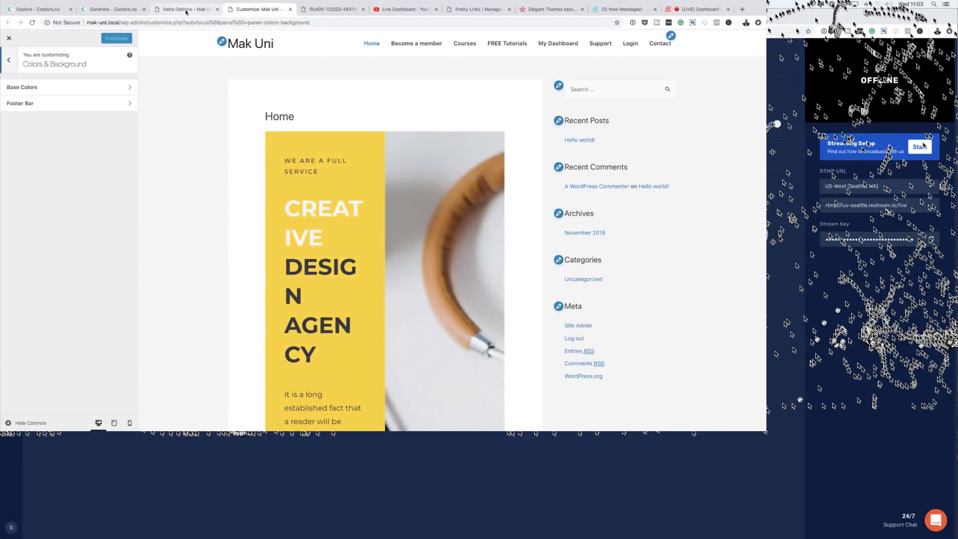
Check the chosen palette in the Coolors generator and open the Base Colors settings in the site customizer.
click(114, 10)
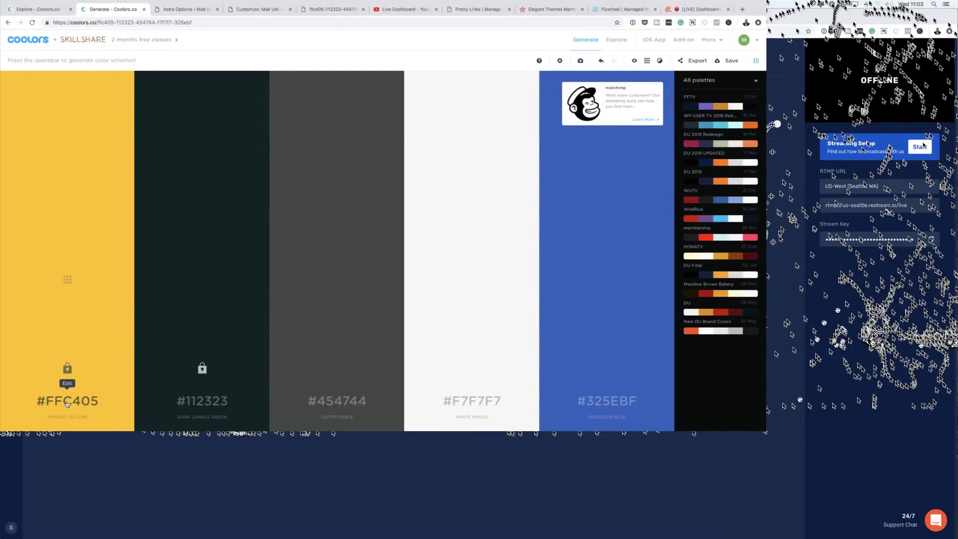
click(186, 9)
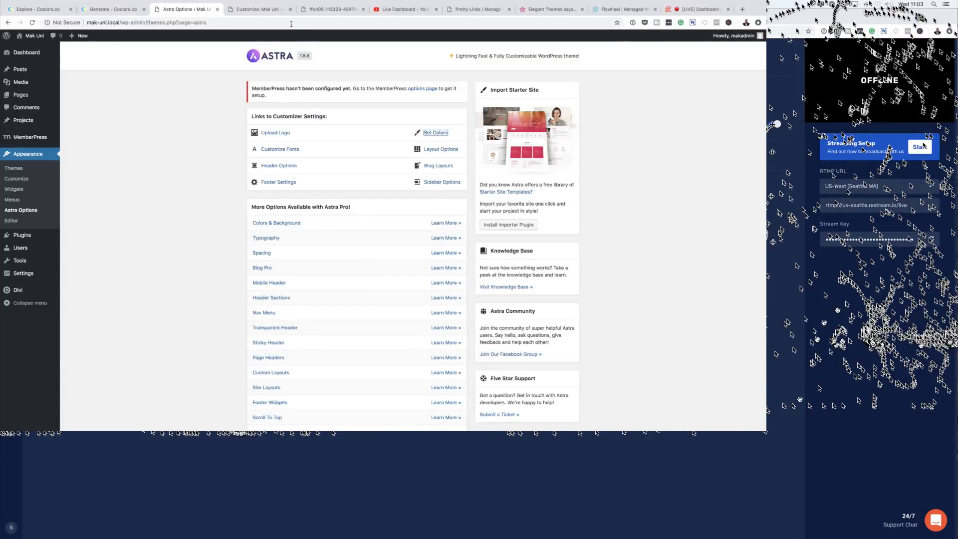
click(267, 10)
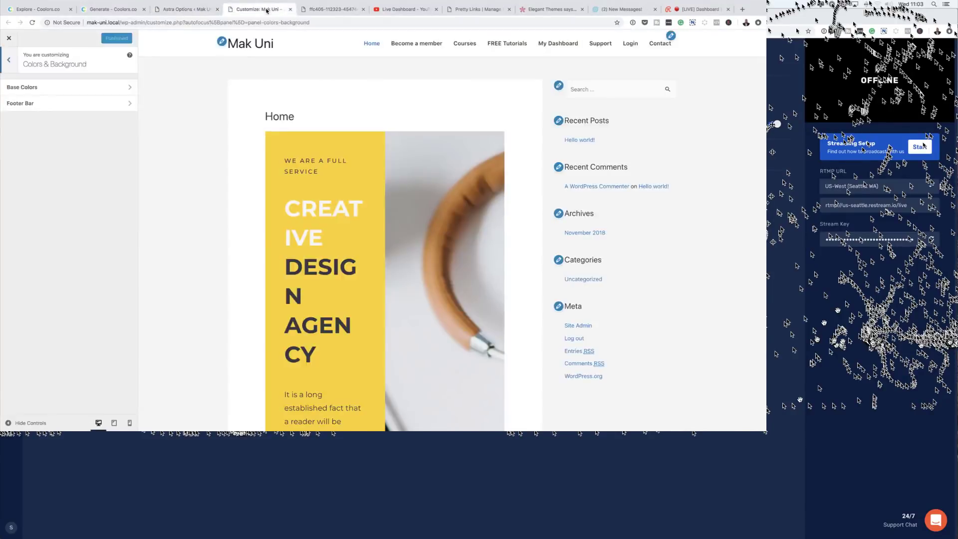
click(48, 89)
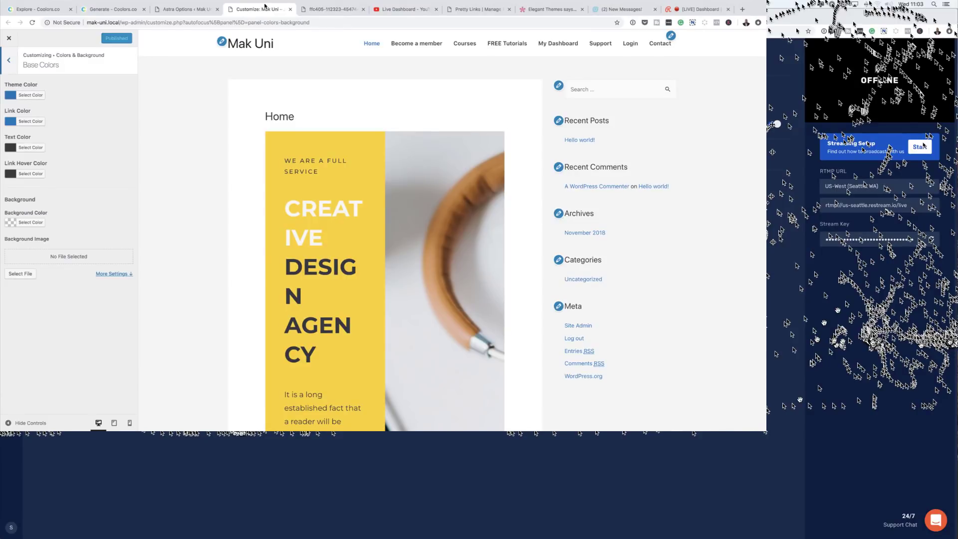
Copy the hex code 112323 of the dark green swatch from the exported palette PDF and return to the customizer.
click(332, 9)
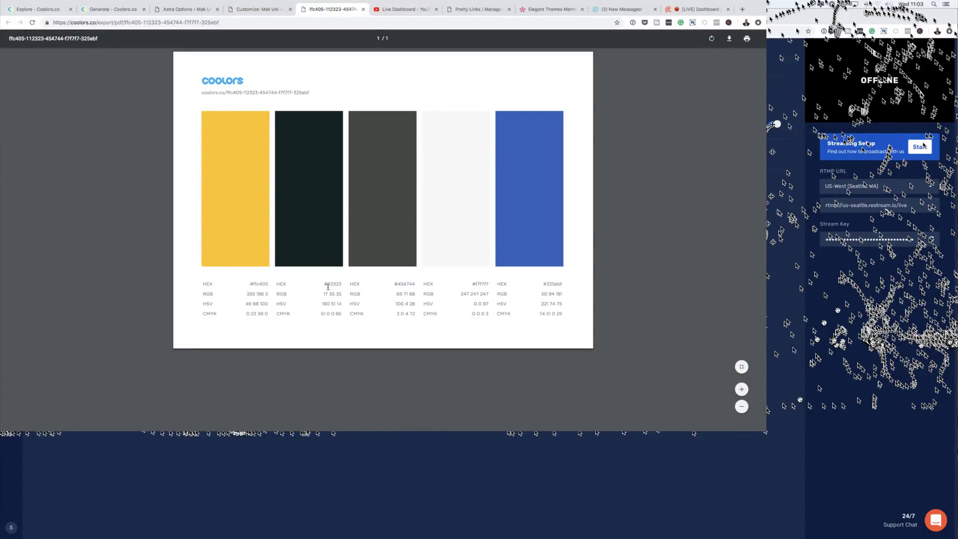
drag(328, 287, 342, 287)
click(253, 9)
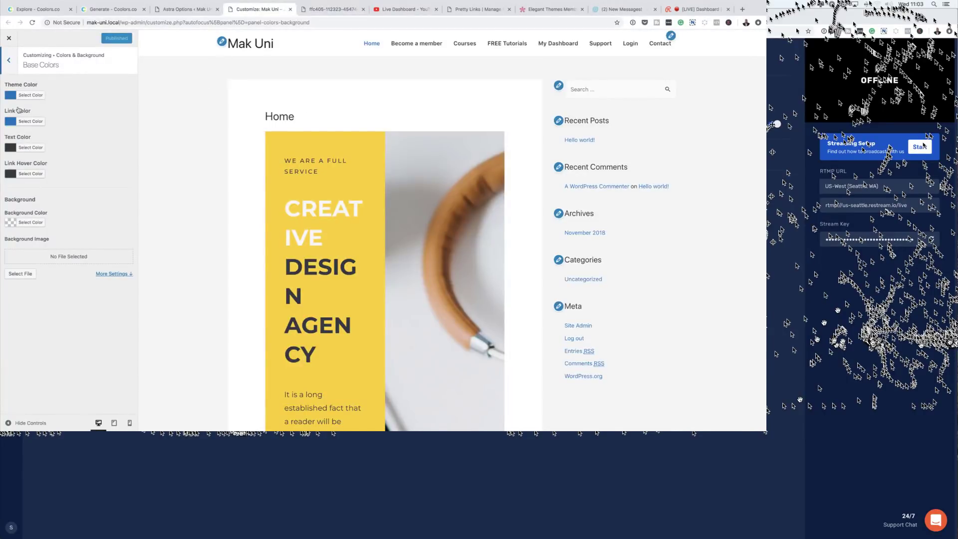
Set the Theme Color to the palette's dark green #112323.
click(11, 96)
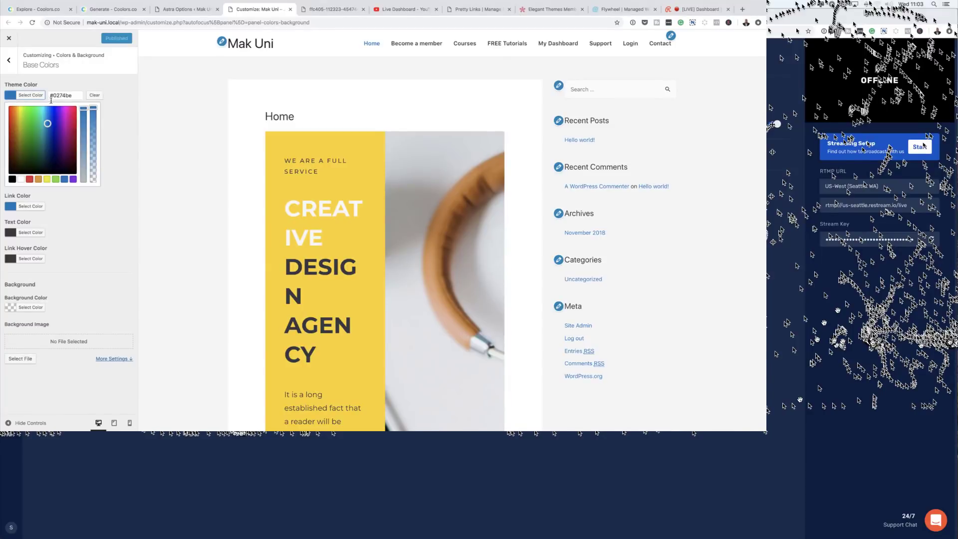
drag(51, 100, 80, 100)
text(#112323)
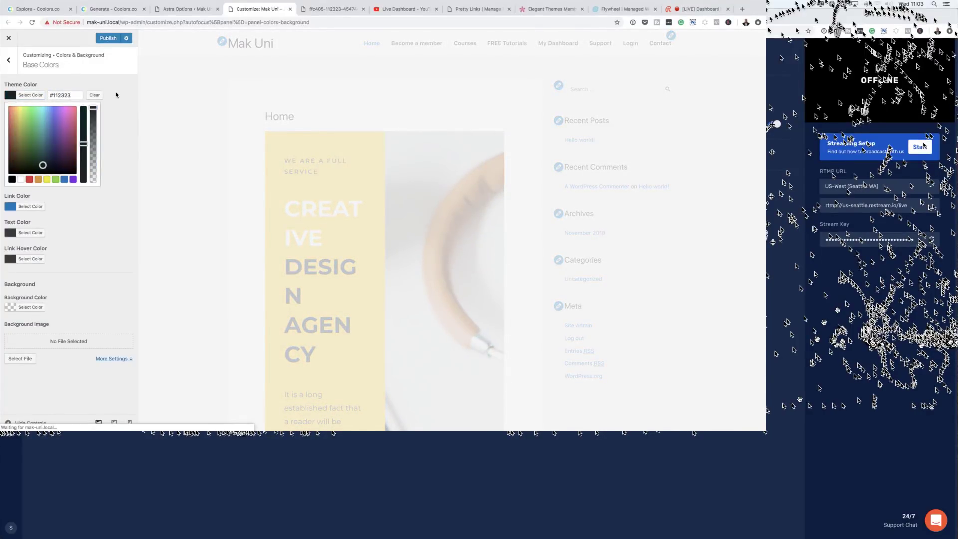
Copy the blue swatch's hex code from the exported palette PDF and set the Link Color to #325ebf.
click(9, 207)
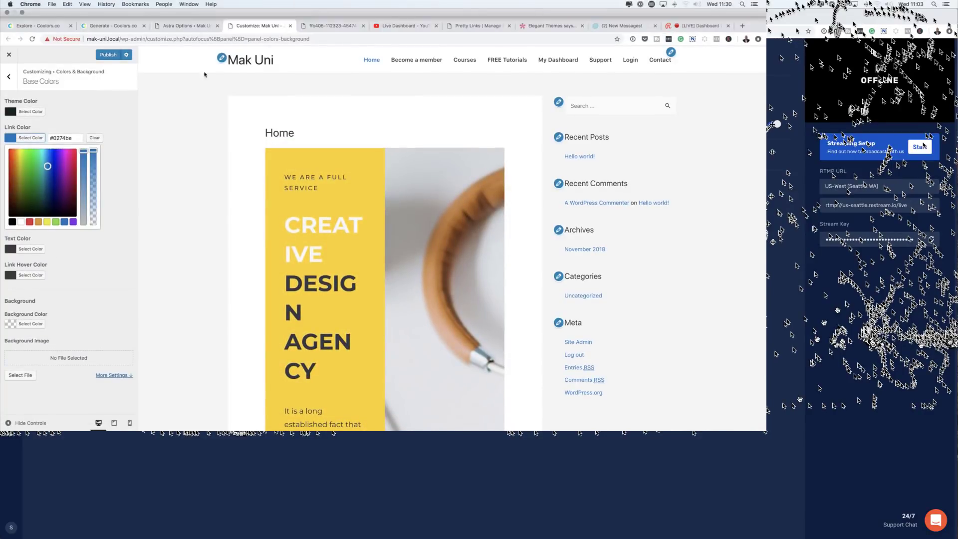
click(340, 9)
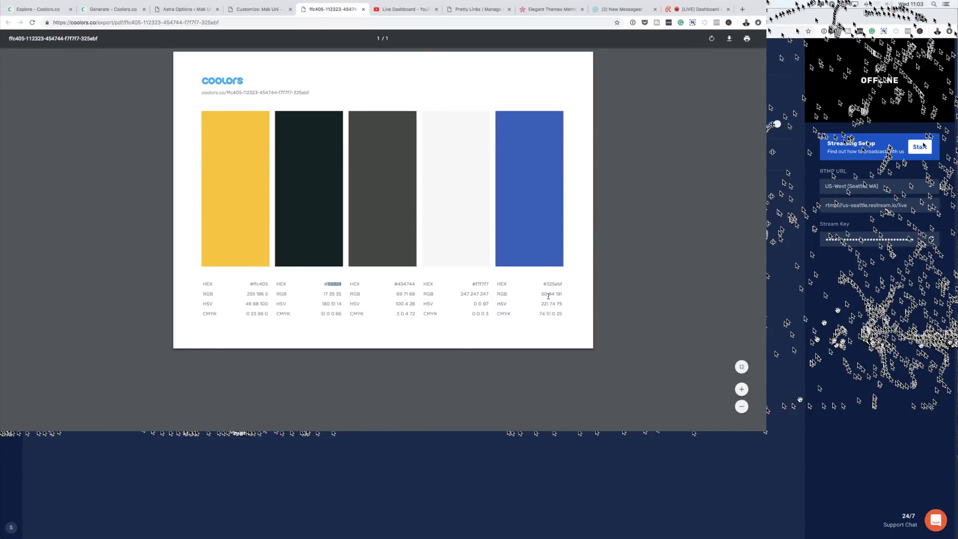
drag(547, 284, 566, 287)
key(super+c)
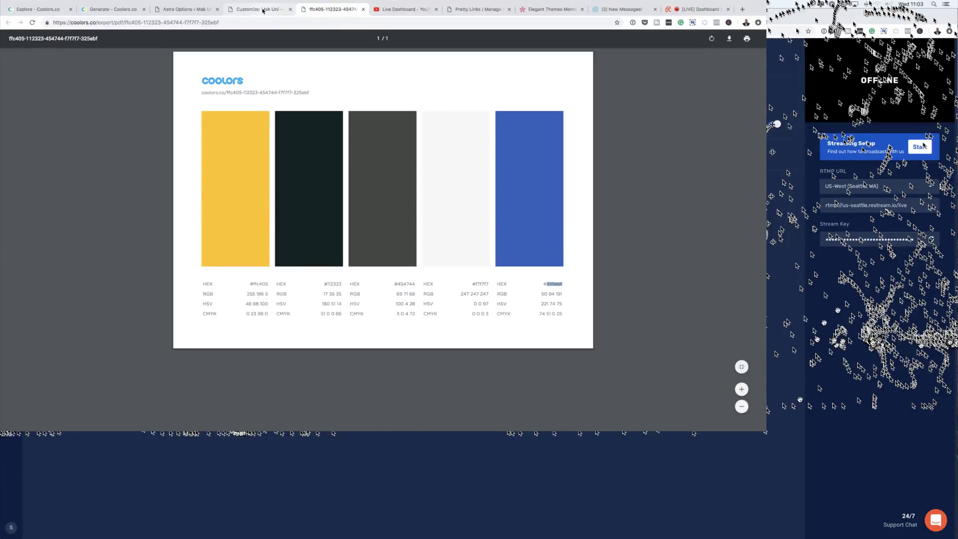
click(188, 9)
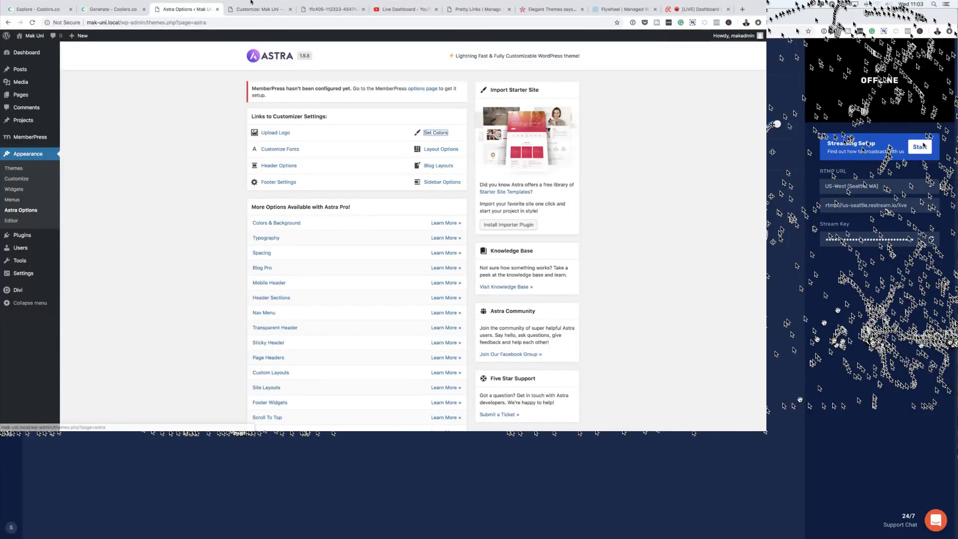
click(255, 8)
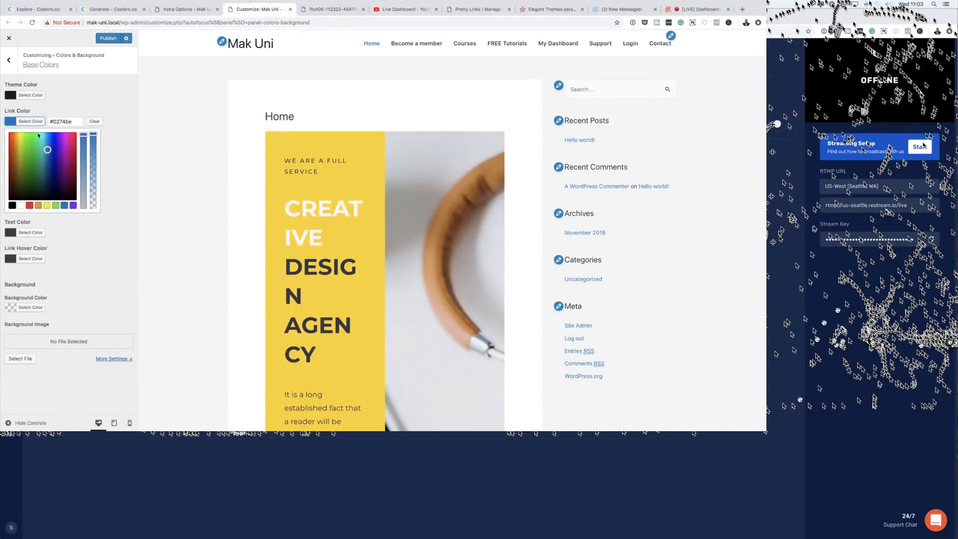
drag(54, 126, 75, 126)
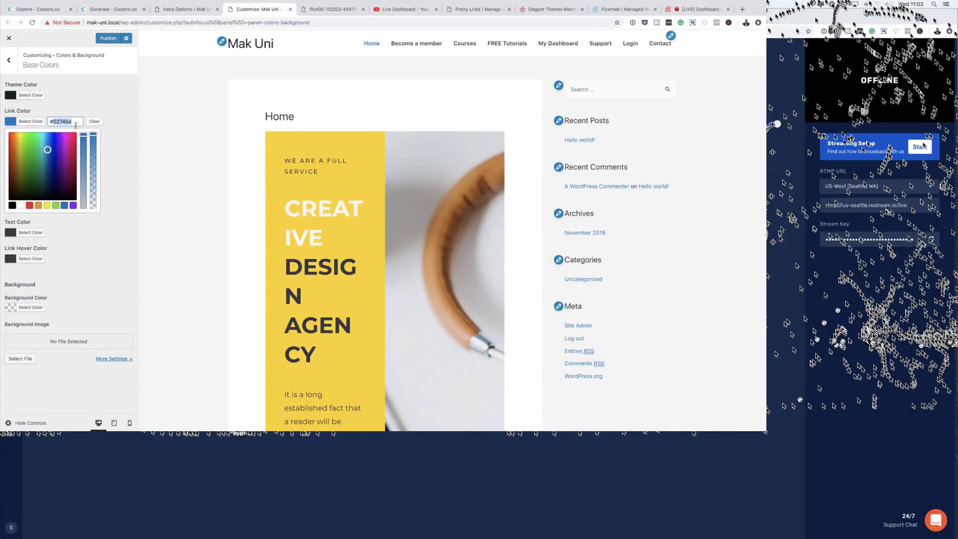
key(super+v)
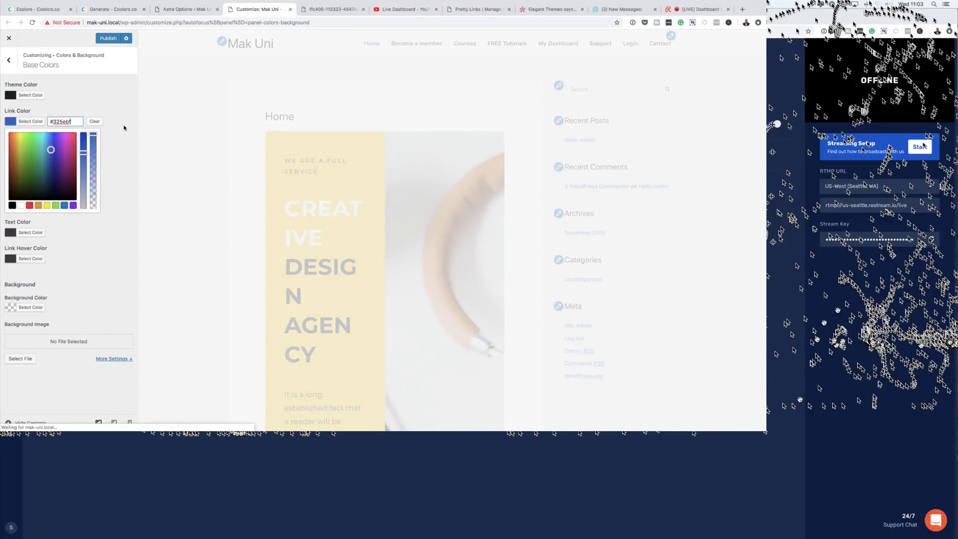
Copy the dark grey swatch's hex code from the palette PDF and set the Text Color to #454744.
click(10, 232)
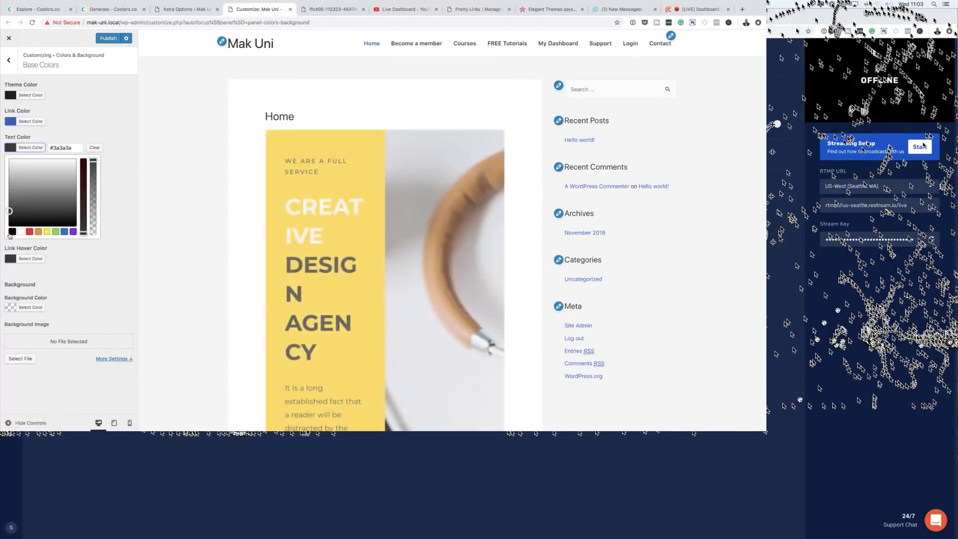
click(341, 10)
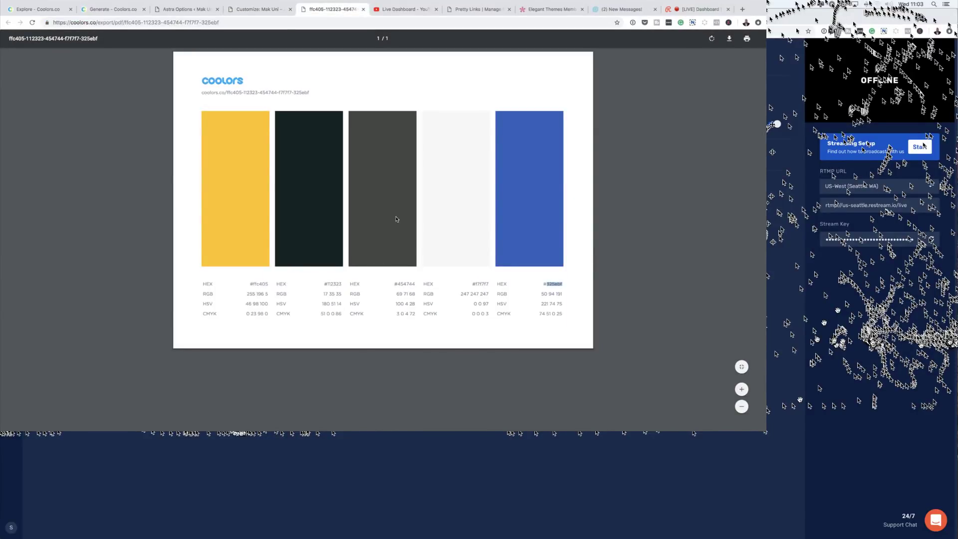
drag(398, 284, 417, 286)
key(super+c)
click(269, 7)
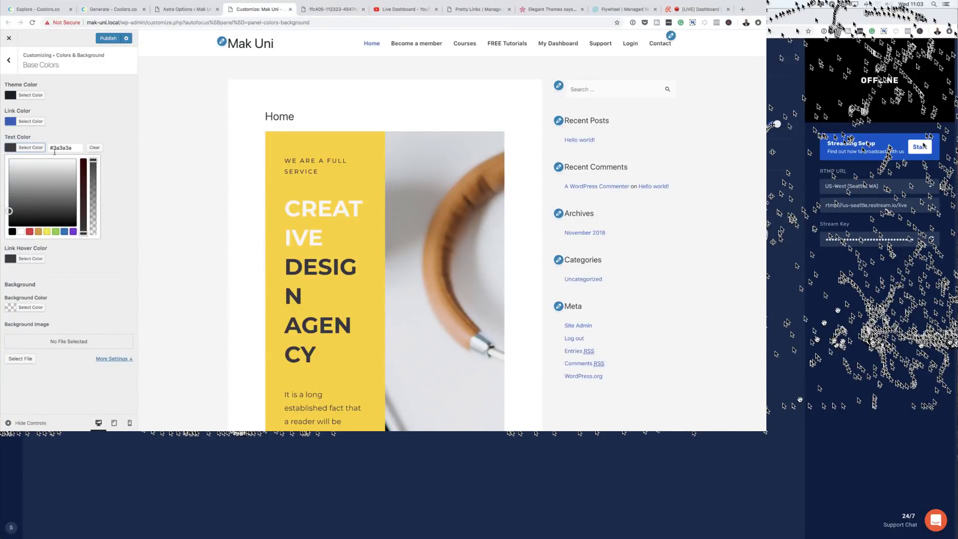
drag(54, 152, 75, 152)
key(super+v)
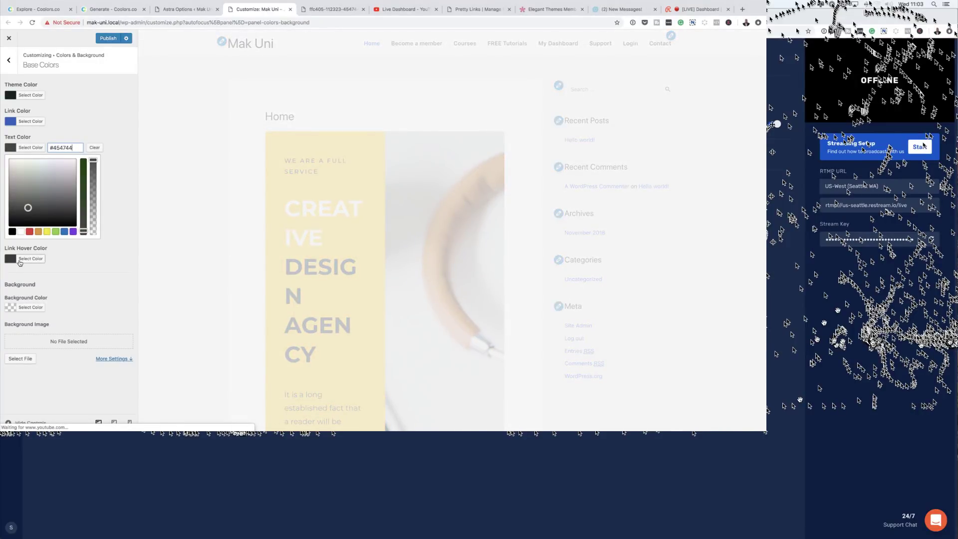
Set the Link Hover Color to the palette PDF's blue #325ebf and lighten it to #466cbf.
click(20, 258)
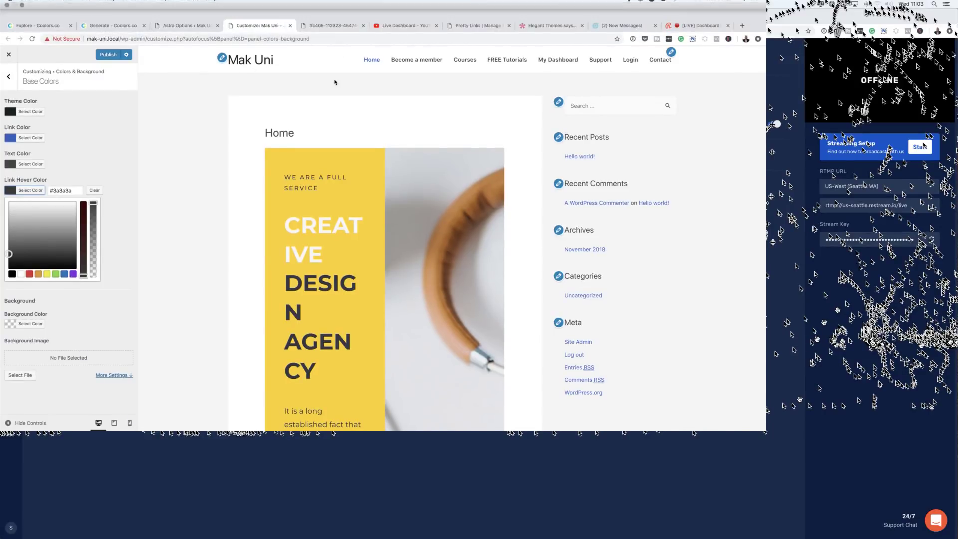
click(353, 14)
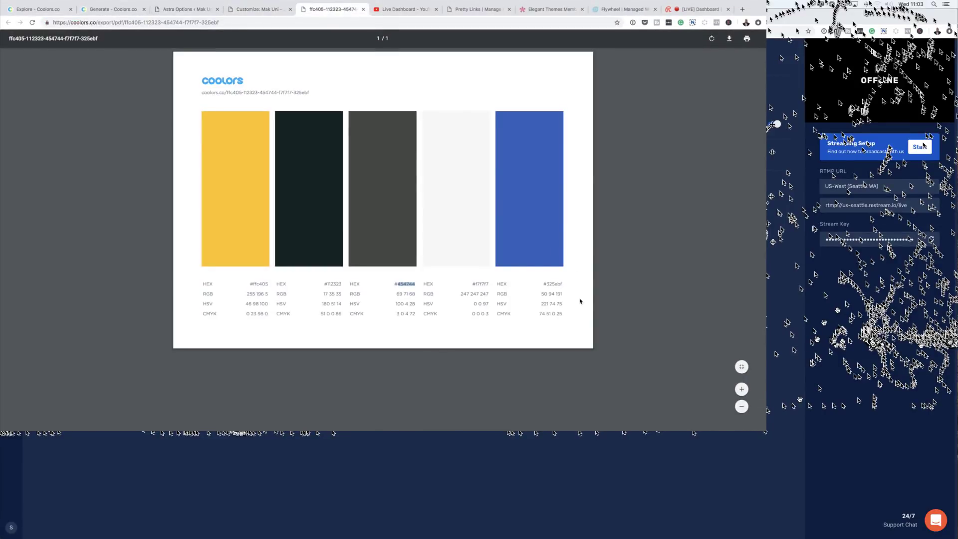
drag(545, 287, 563, 287)
click(560, 287)
click(272, 10)
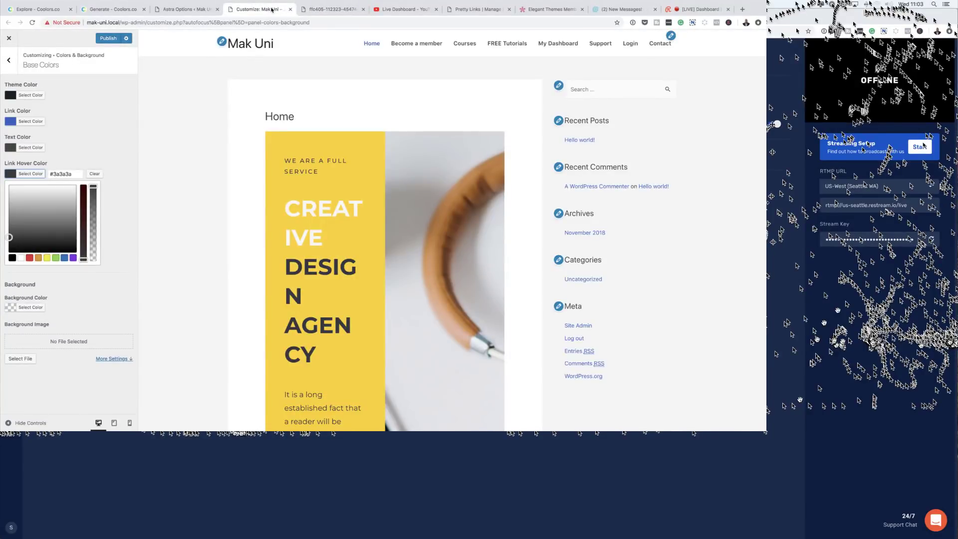
drag(50, 175, 80, 178)
text(#325ebf)
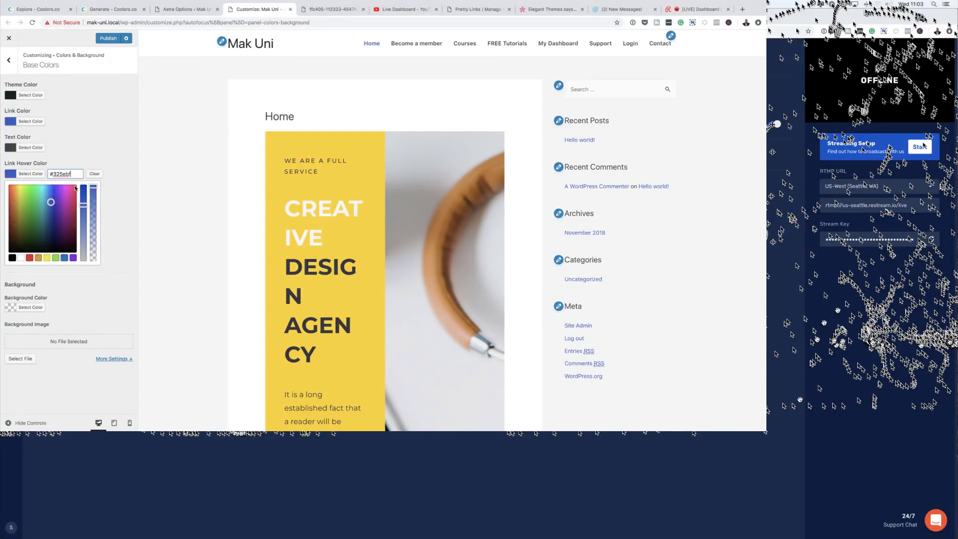
click(84, 212)
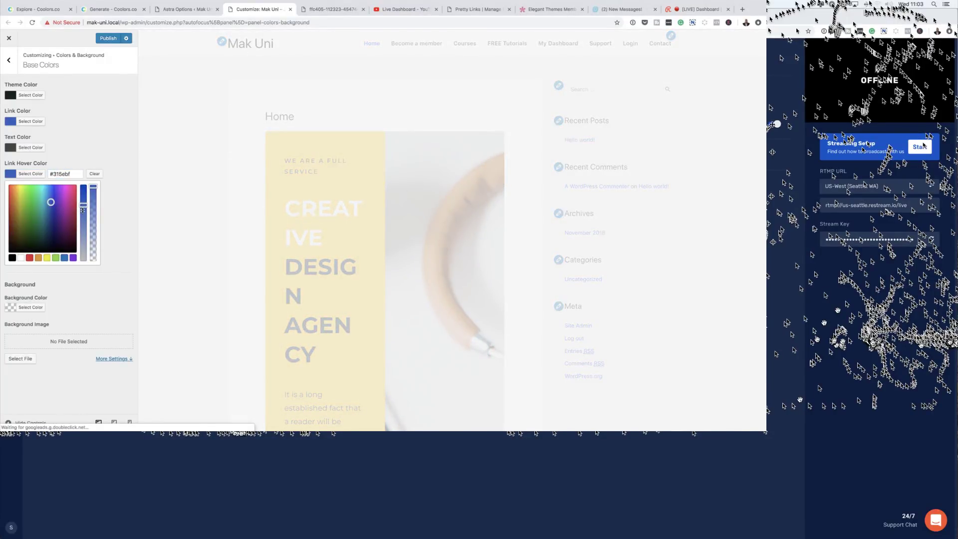
click(83, 215)
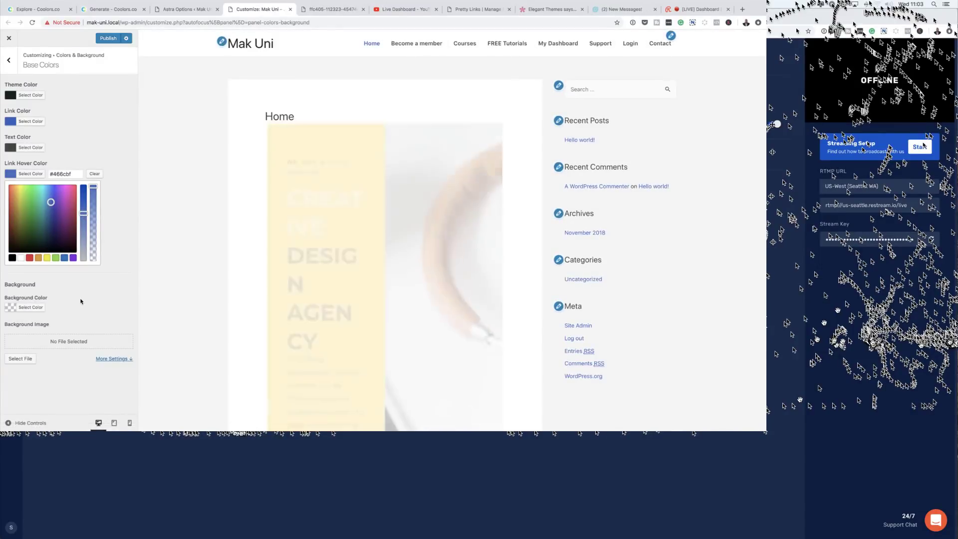
Set the Background Color to the palette PDF's light grey #f7f7f7 and publish the customizer changes.
click(27, 307)
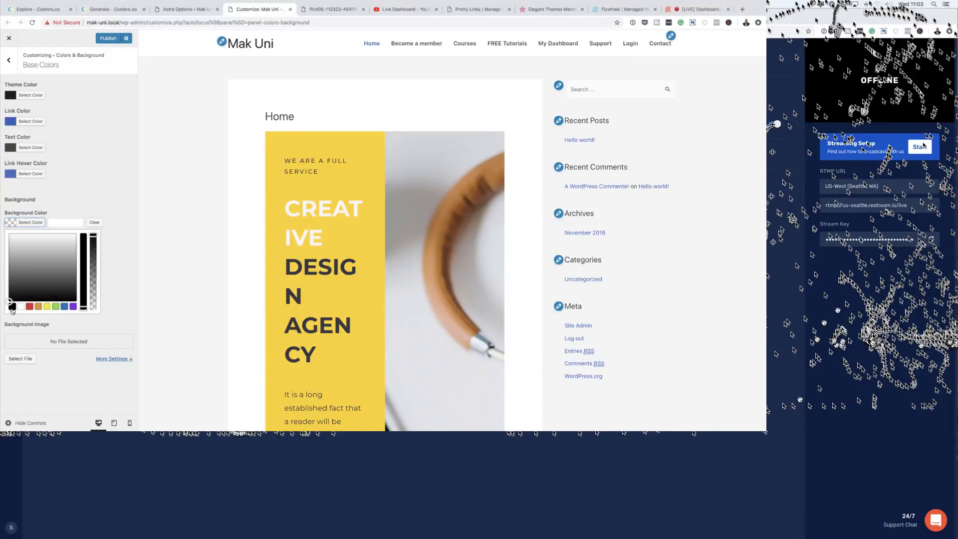
click(331, 9)
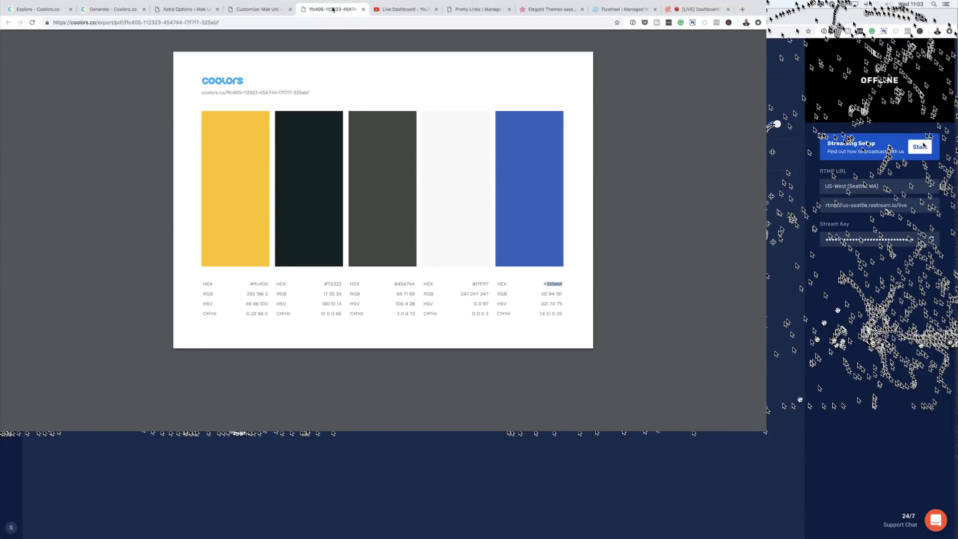
mouse_move(474, 288)
mouse_down()
mouse_move(491, 287)
mouse_move(477, 287)
mouse_up()
click(490, 287)
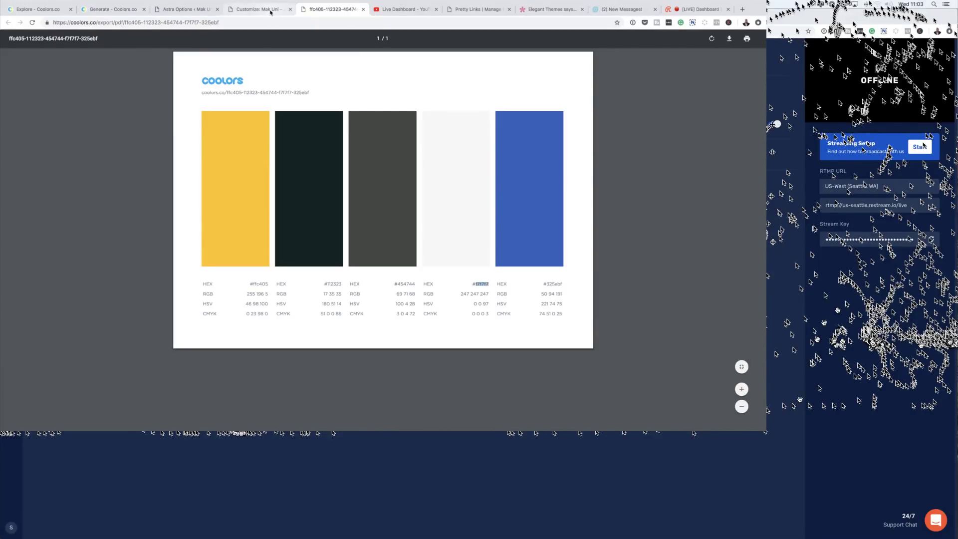
click(271, 10)
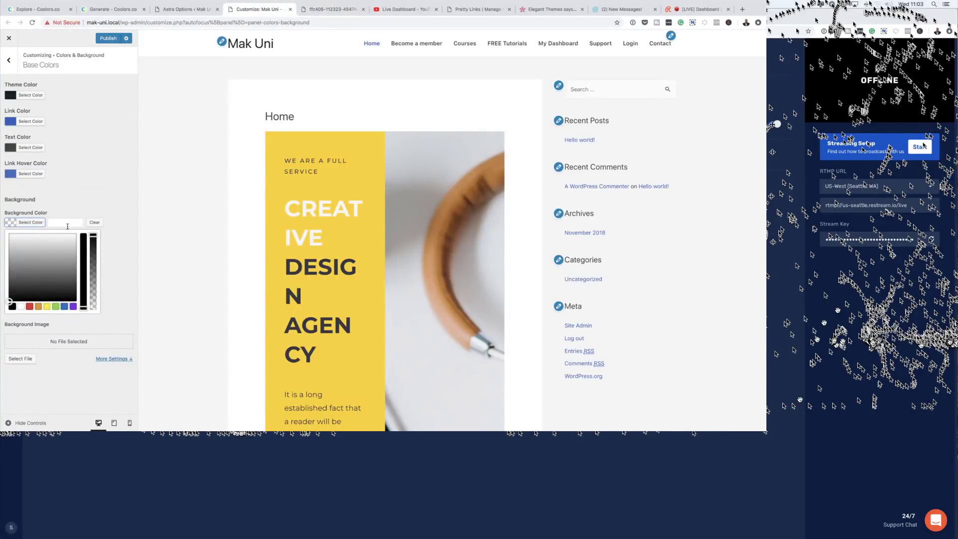
click(67, 225)
text(#f7f7f7)
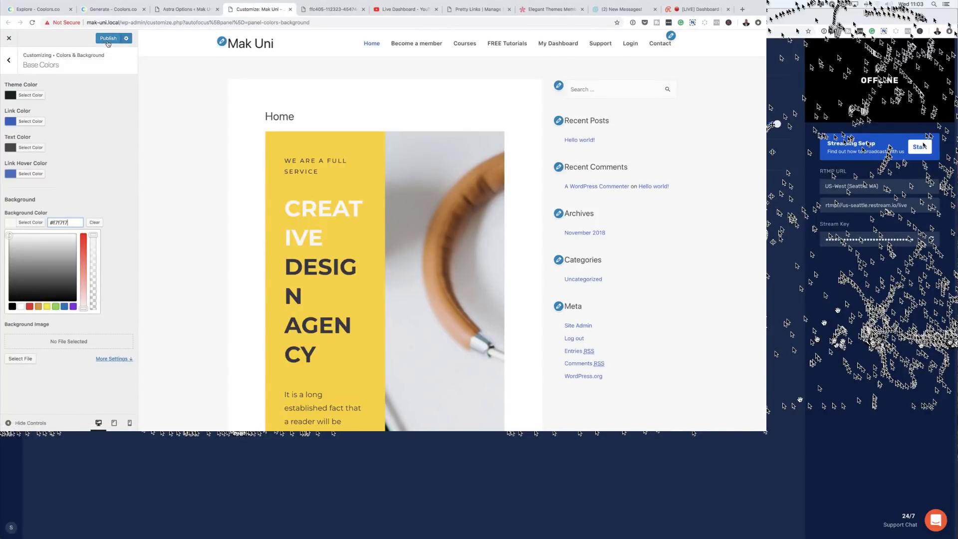
click(108, 40)
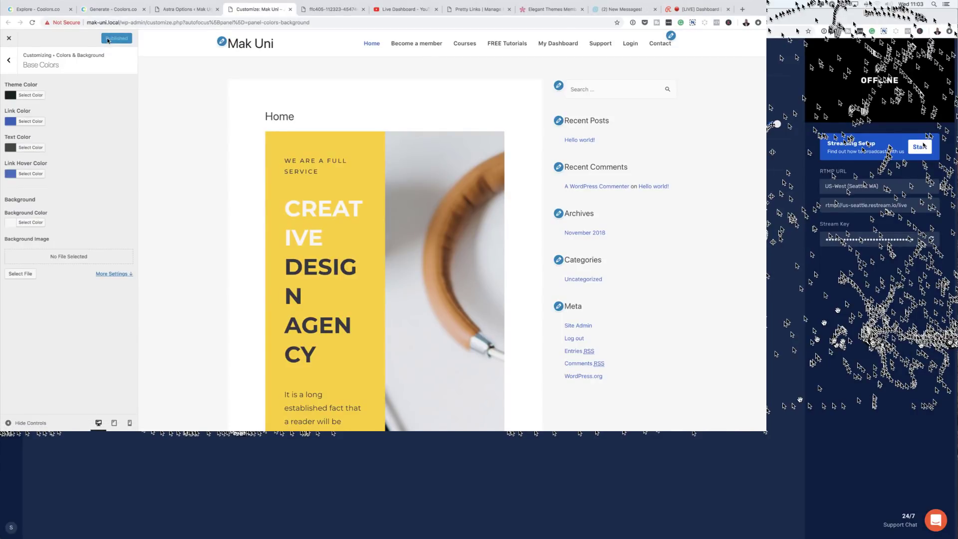
click(194, 11)
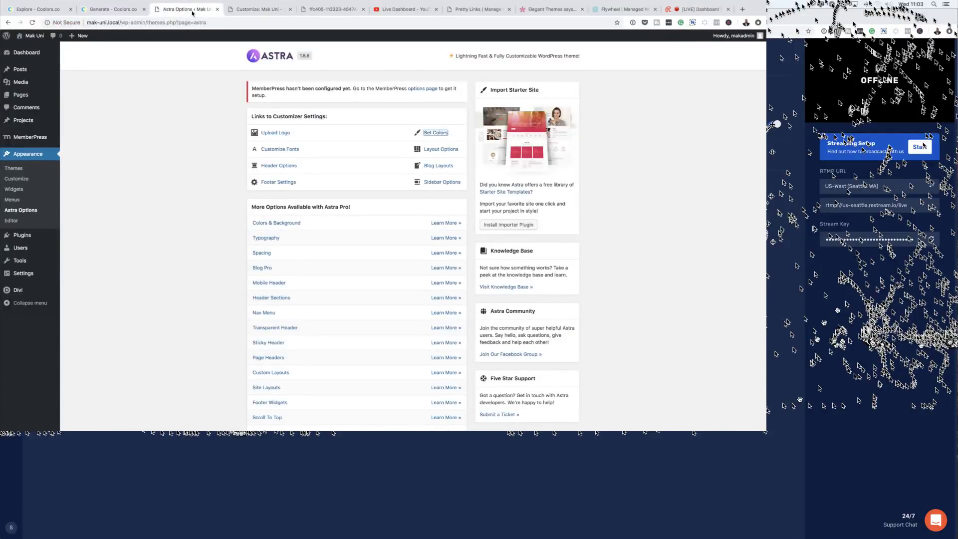
click(260, 11)
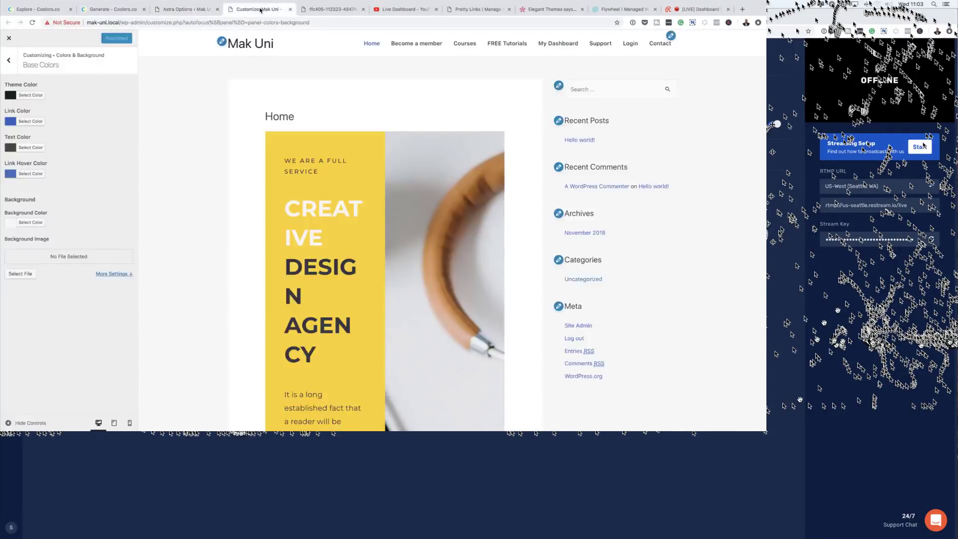
drag(119, 25, 223, 32)
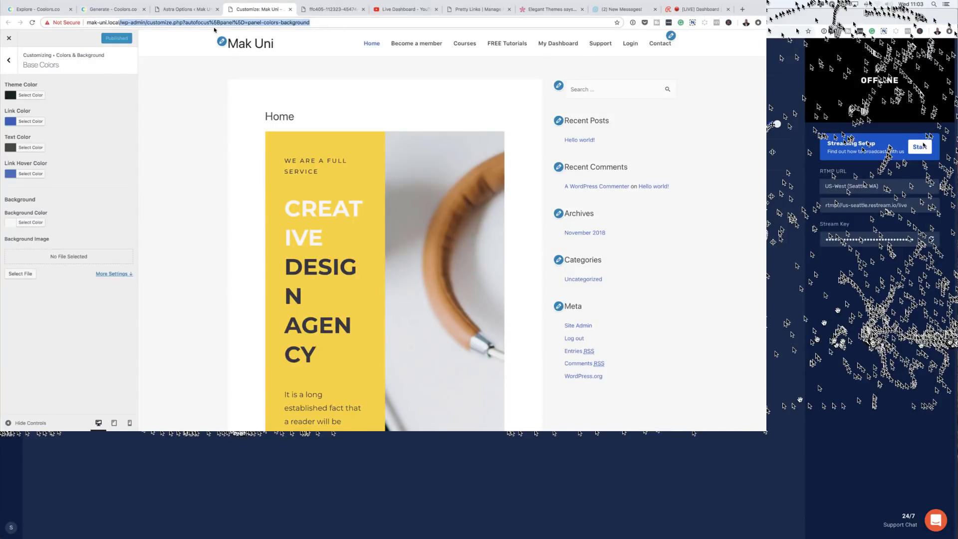
drag(119, 25, 312, 28)
key(BackSpace)
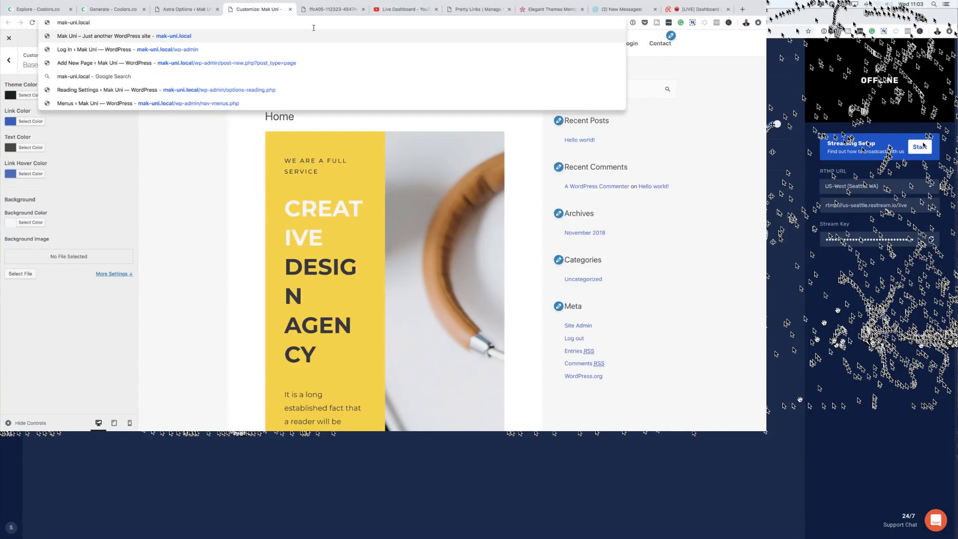
Close the customizer and move the Sample Page to the trash from the site's list of pages.
click(10, 40)
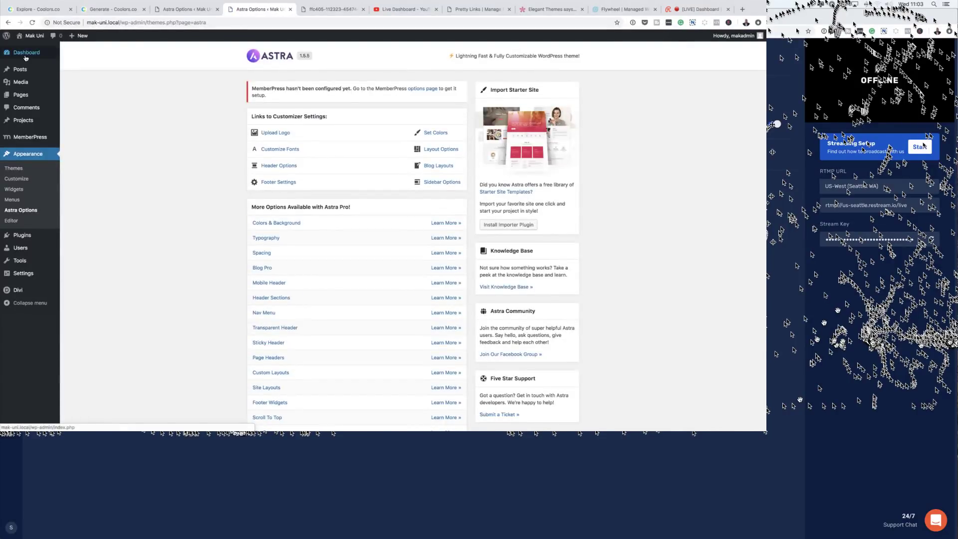
click(76, 99)
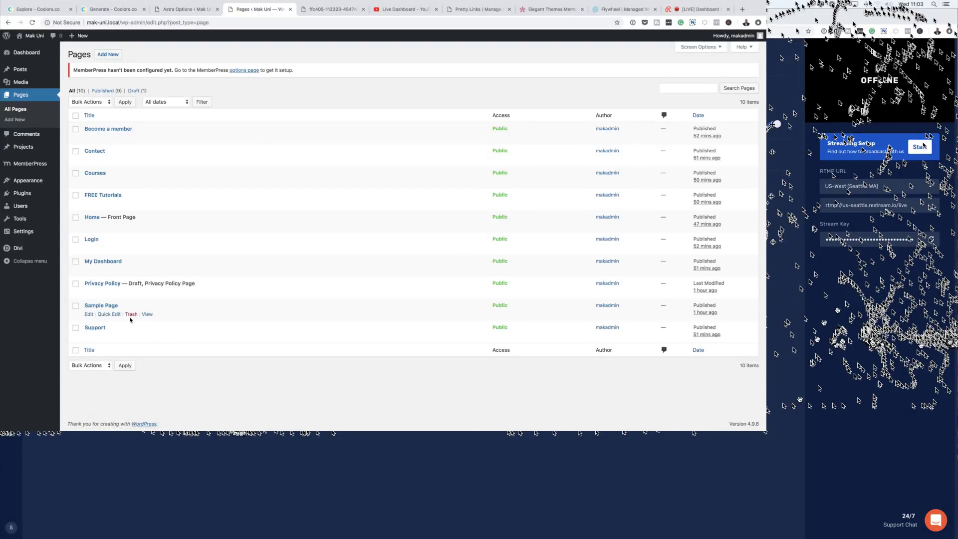
click(131, 316)
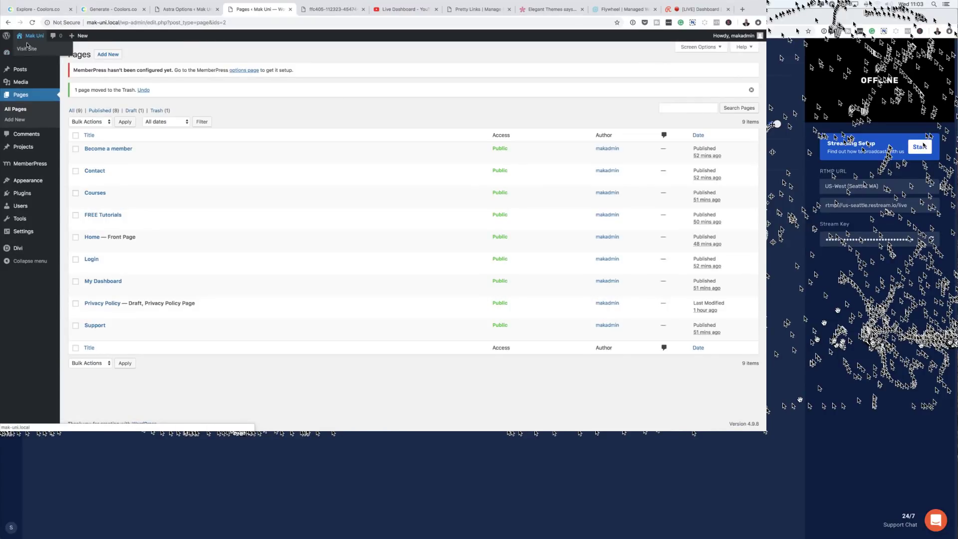
Visit the live site and look over the home page with the published colors.
click(26, 50)
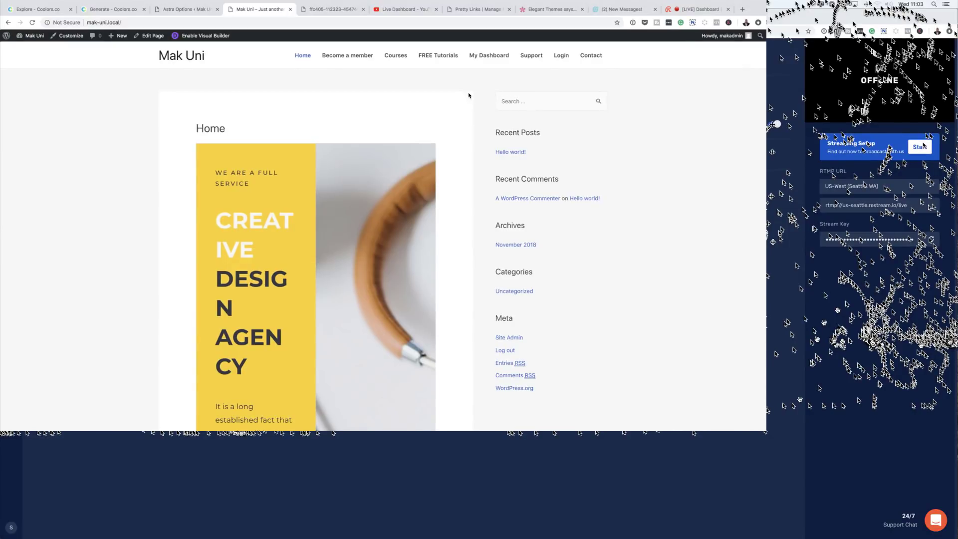
scroll(484, 252, down, 10)
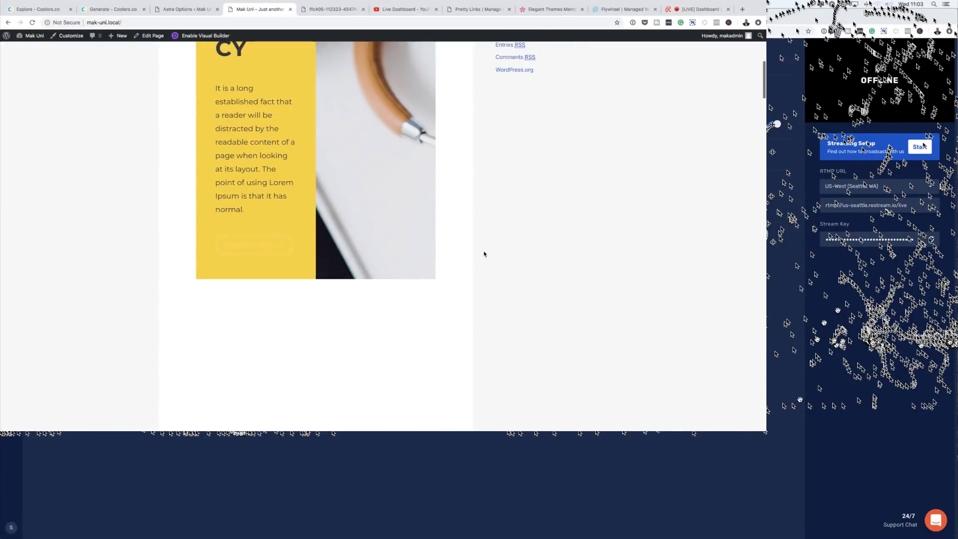
scroll(484, 253, up, 10)
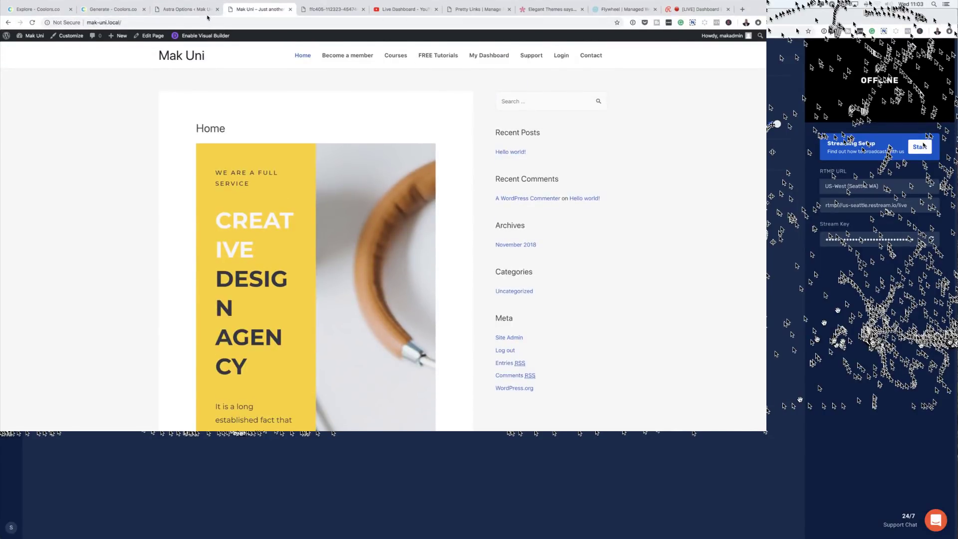
Open Astra's layout options in the customizer and set the Default Container to Full Width / Contained.
click(193, 10)
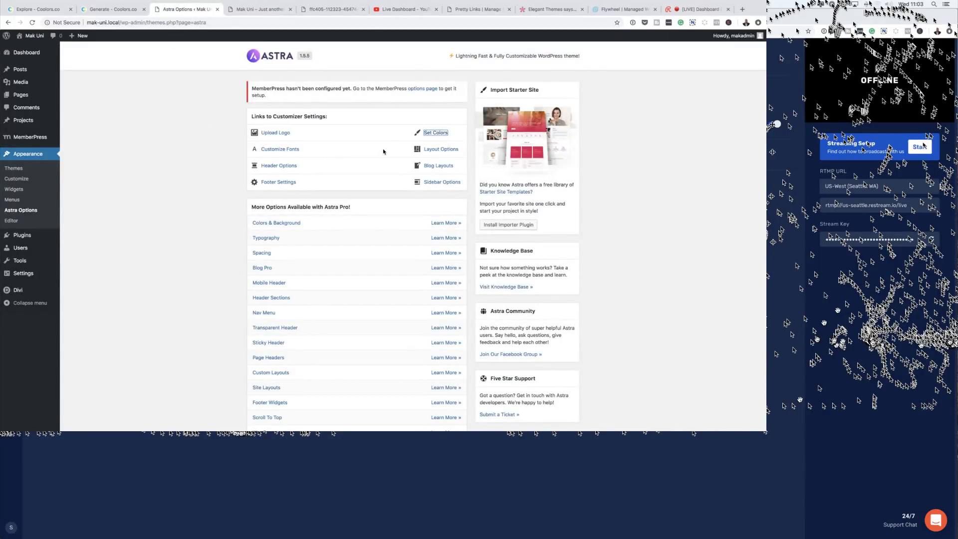
click(440, 150)
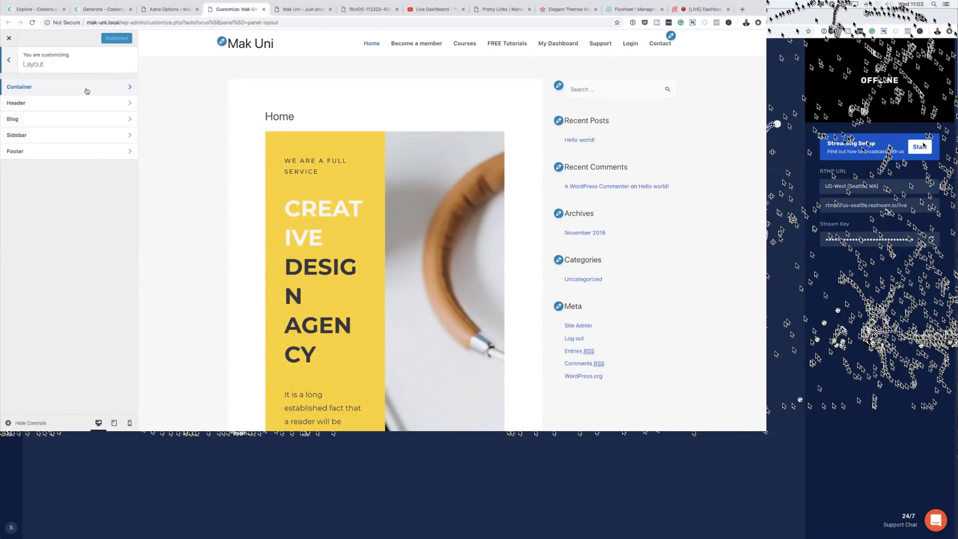
click(87, 91)
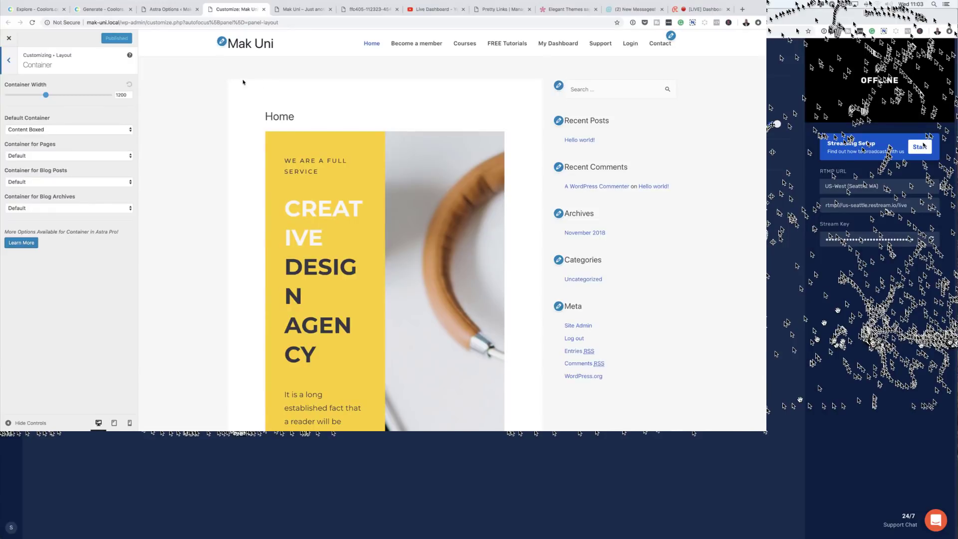
click(90, 131)
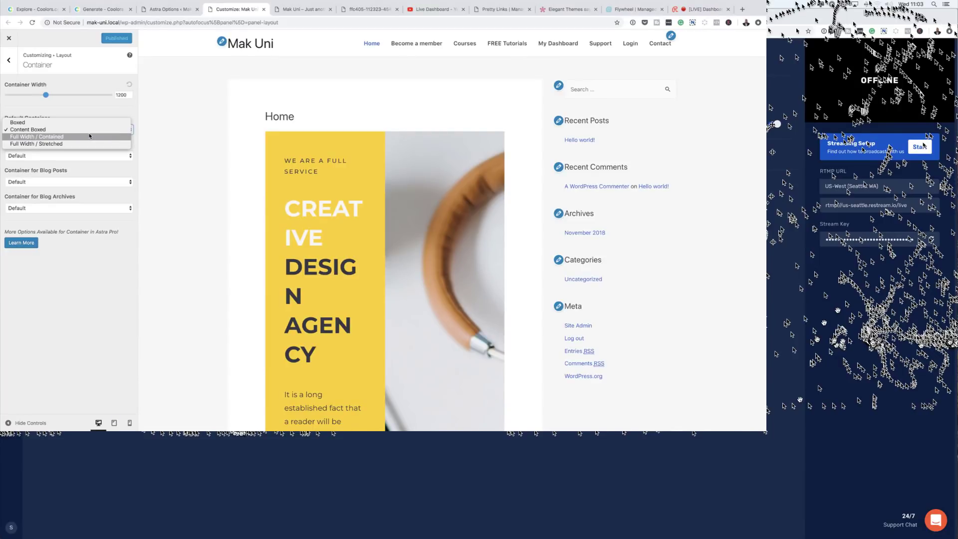
click(90, 137)
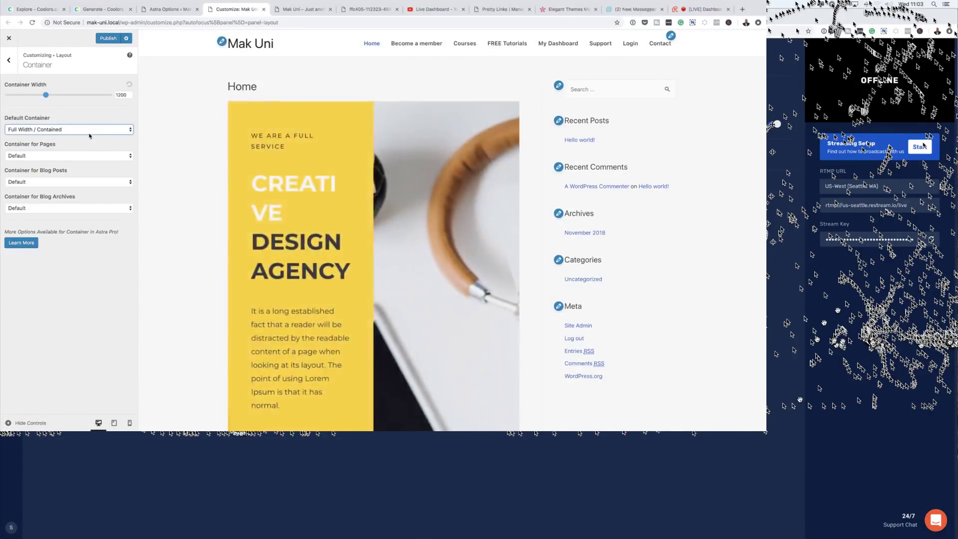
Set the containers for Pages and Blog Posts to Full Width / Contained and publish the changes.
click(49, 156)
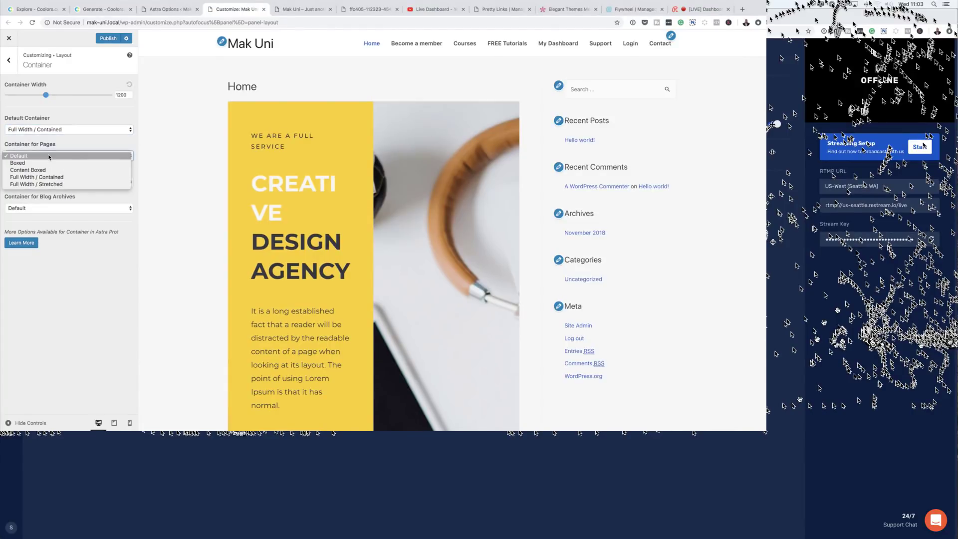
click(69, 177)
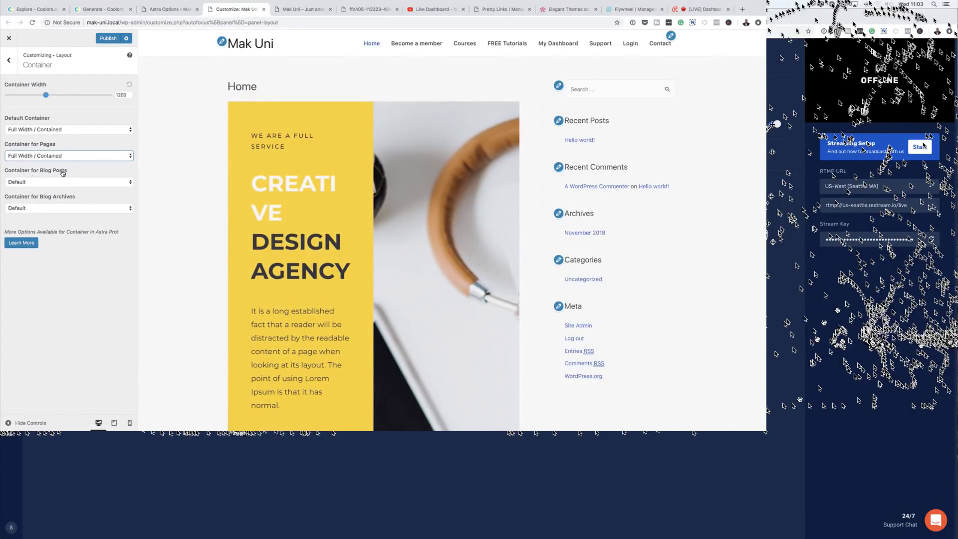
click(59, 182)
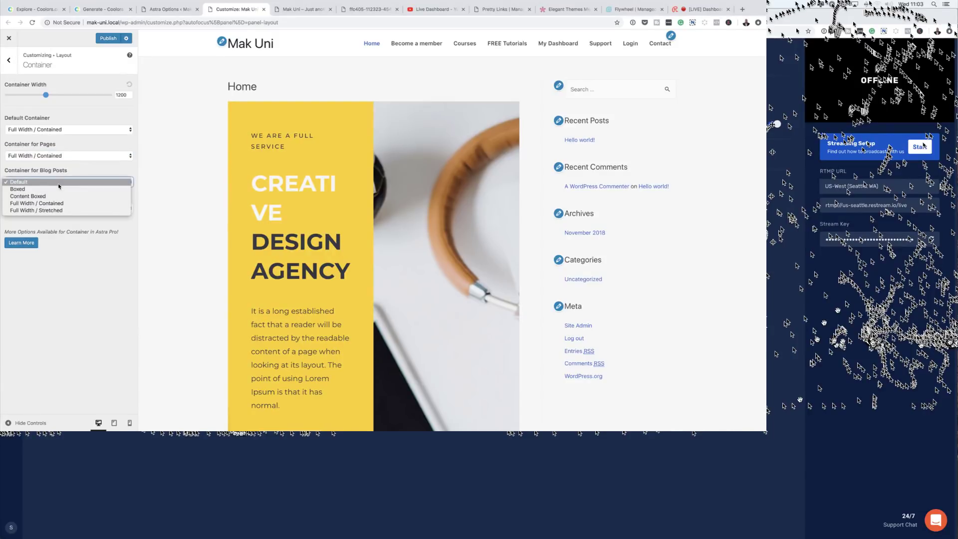
click(79, 203)
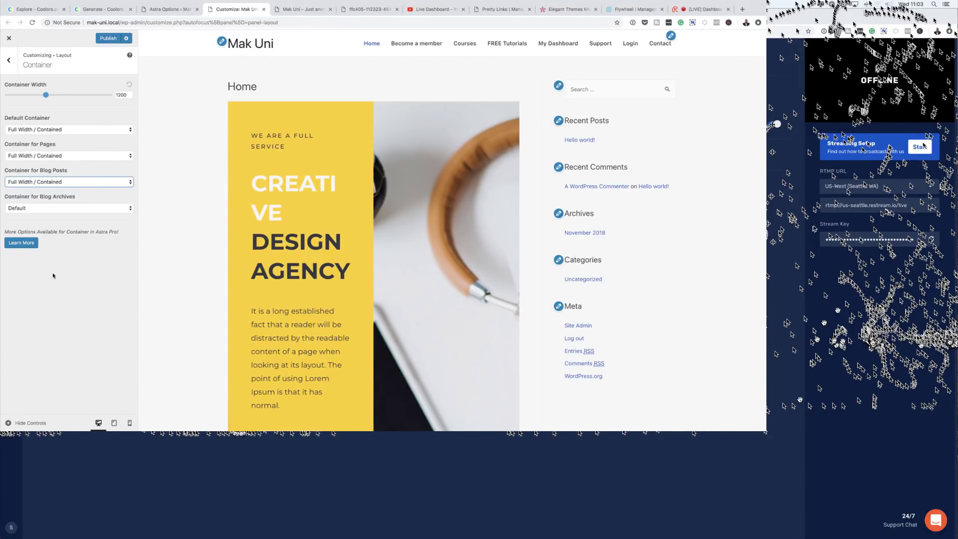
click(110, 39)
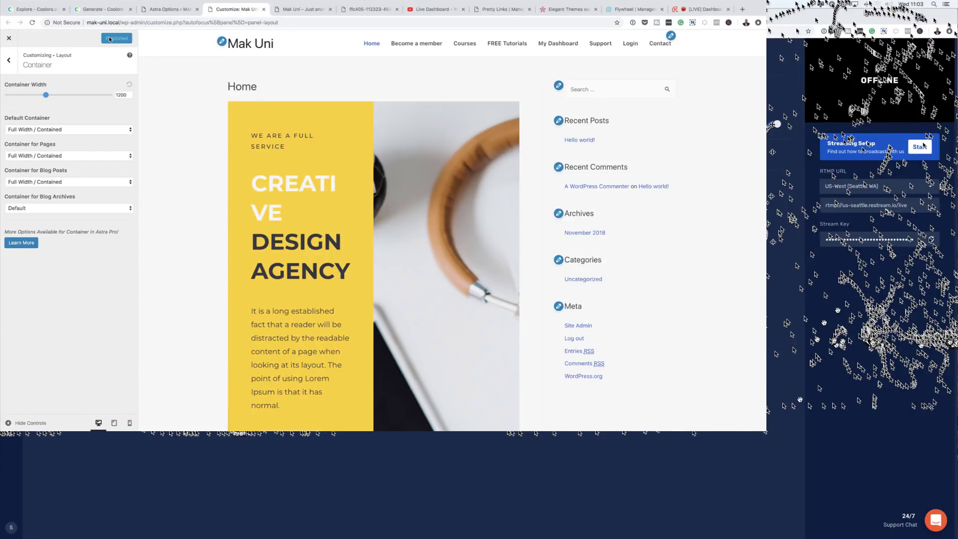
Set the Default Layout in the Sidebar layout settings to No Sidebar.
click(11, 61)
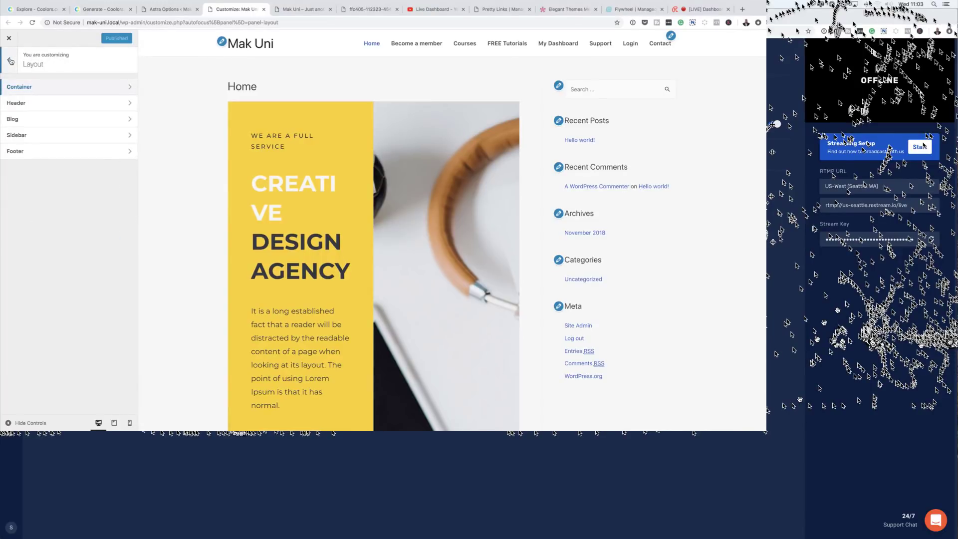
click(28, 138)
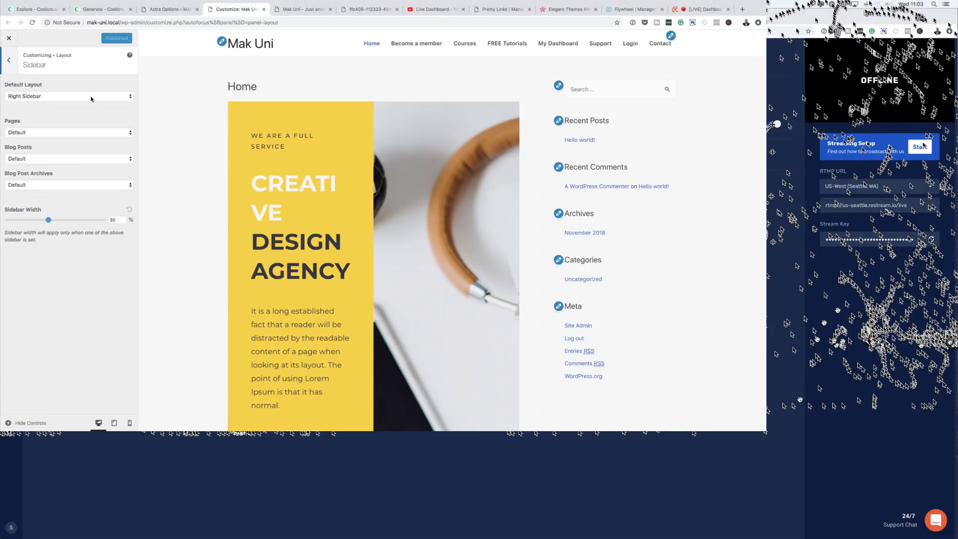
click(91, 97)
click(92, 82)
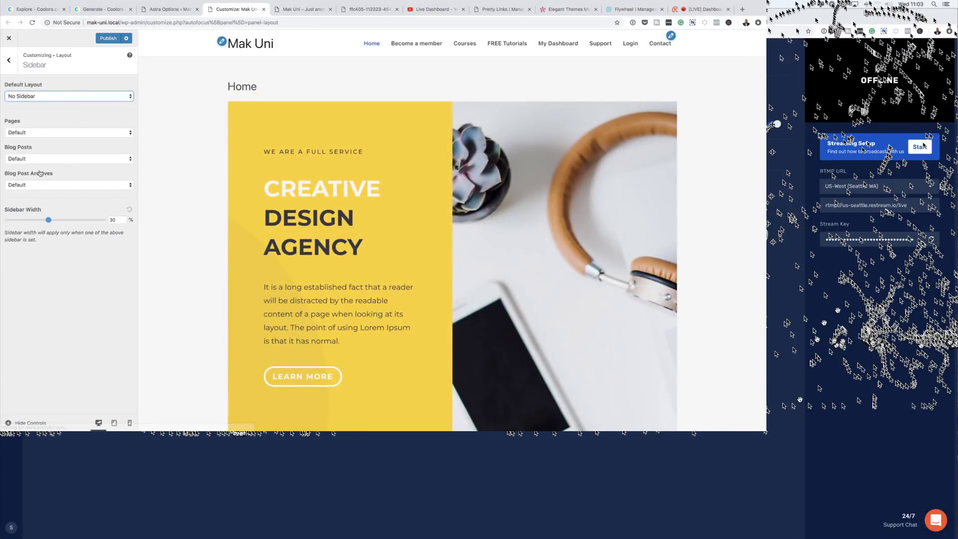
Set the sidebar layout for Pages and Blog Posts to No Sidebar and publish the changes.
click(77, 134)
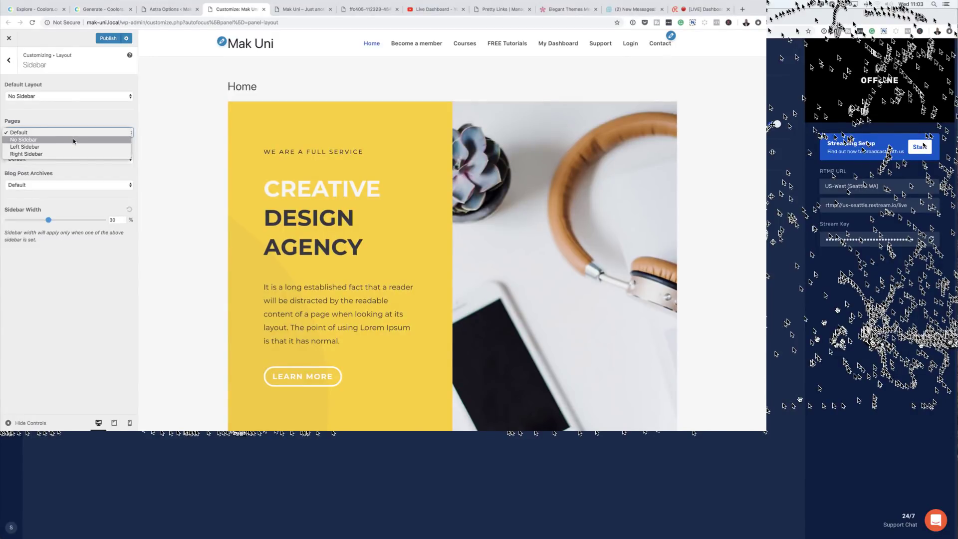
click(73, 139)
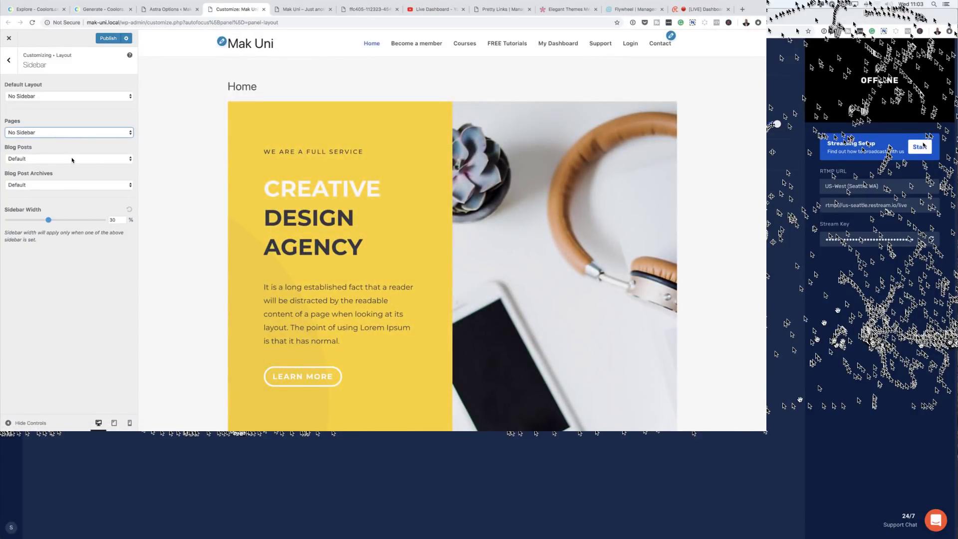
click(75, 98)
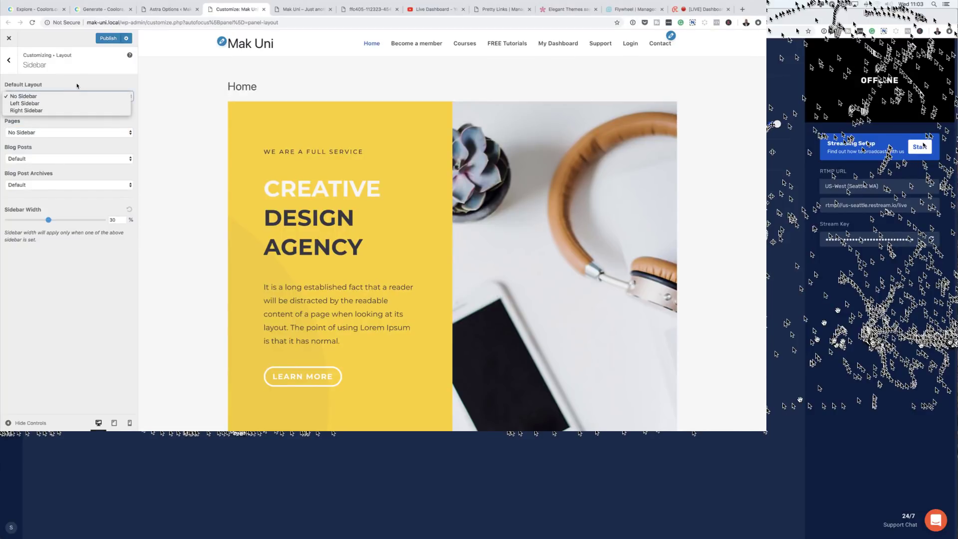
click(75, 97)
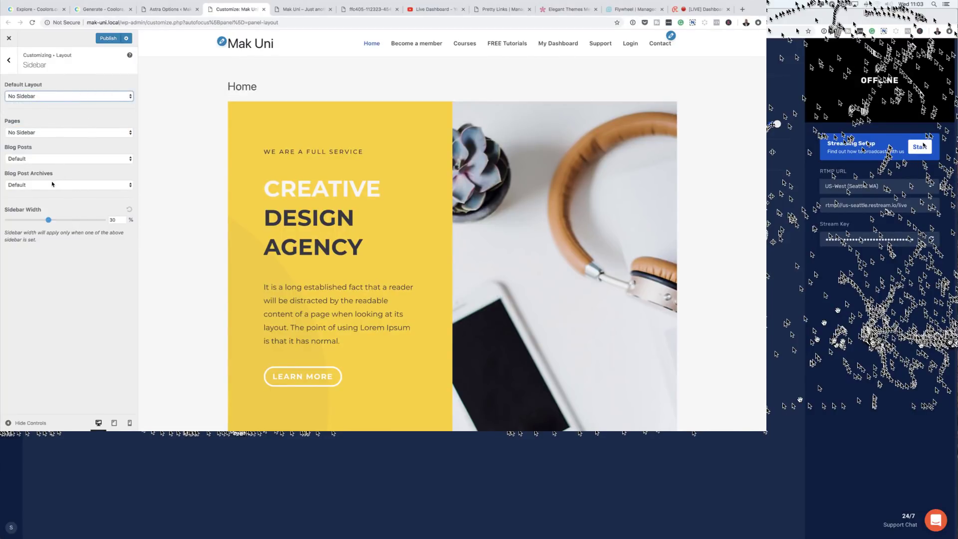
click(43, 159)
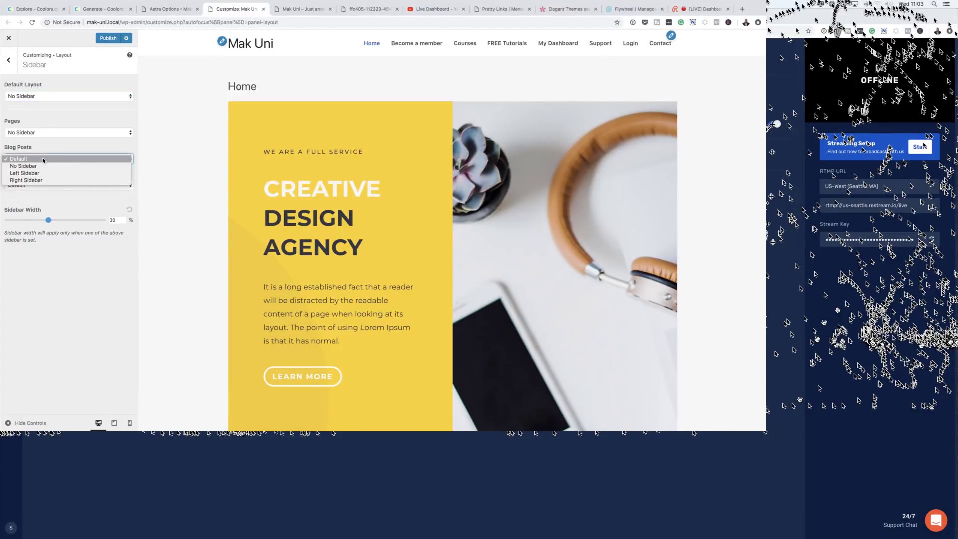
click(55, 167)
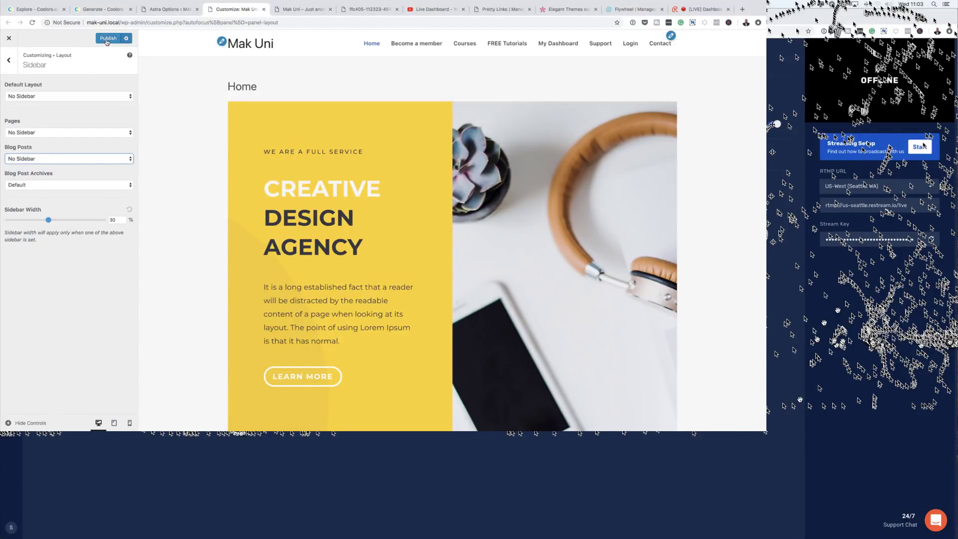
click(106, 39)
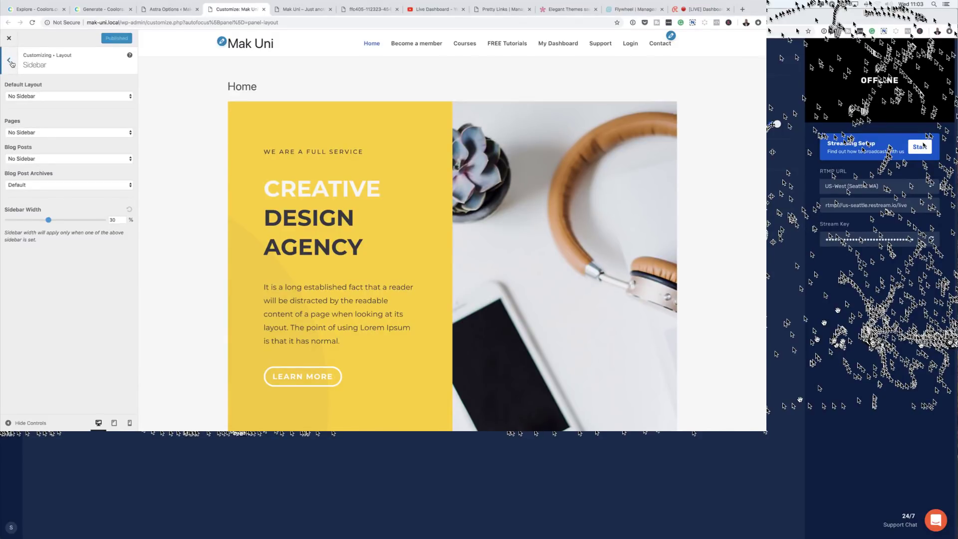
click(11, 64)
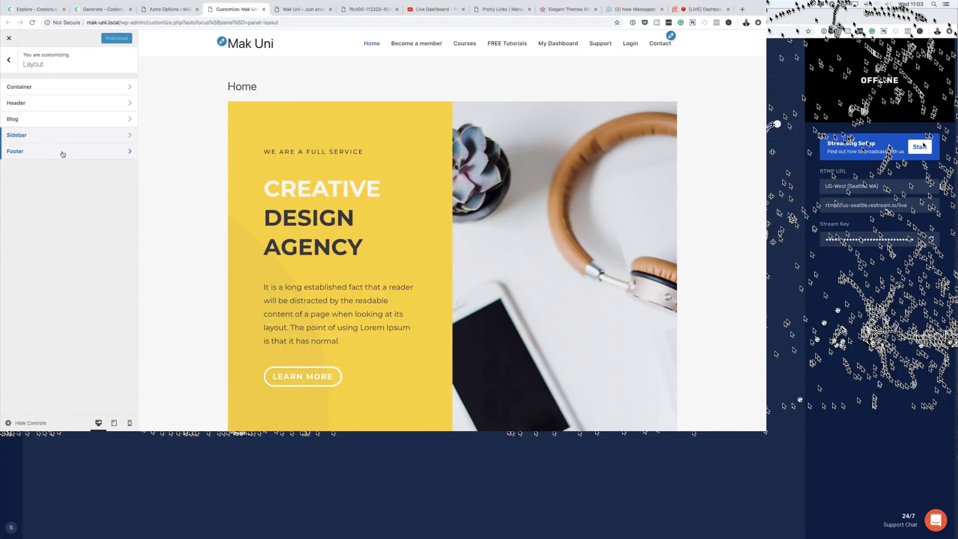
Look over the home page preview and examine the Base Colors and Footer Bar color settings.
scroll(154, 210, down, 5)
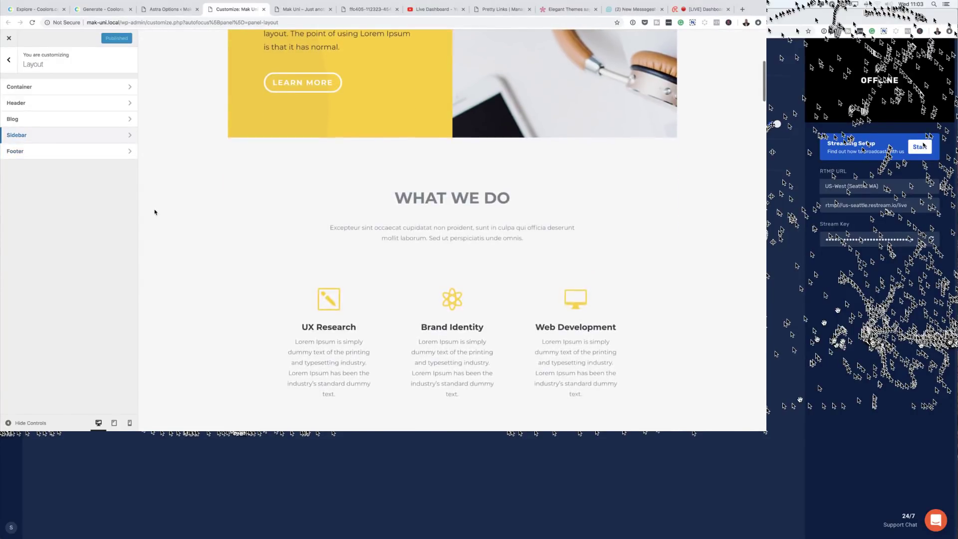
scroll(154, 209, up, 6)
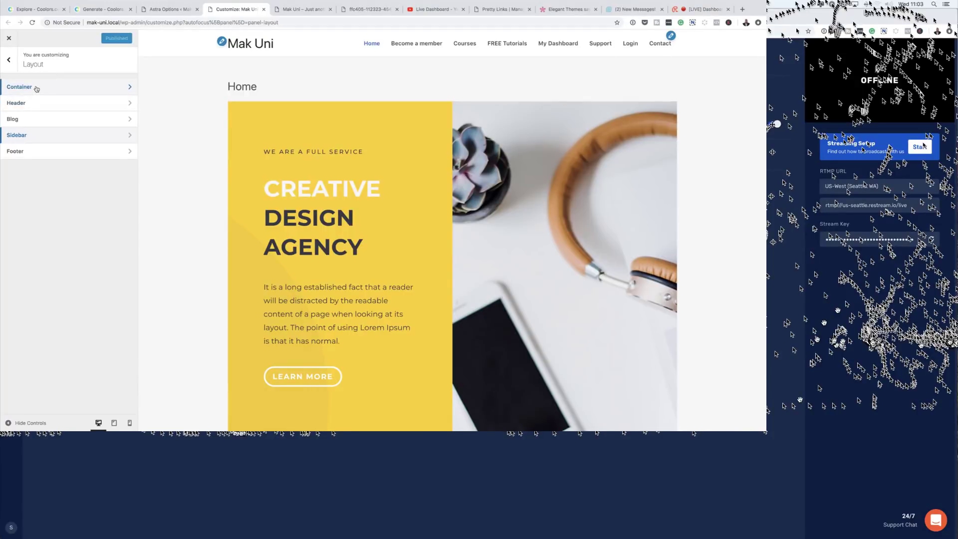
click(10, 60)
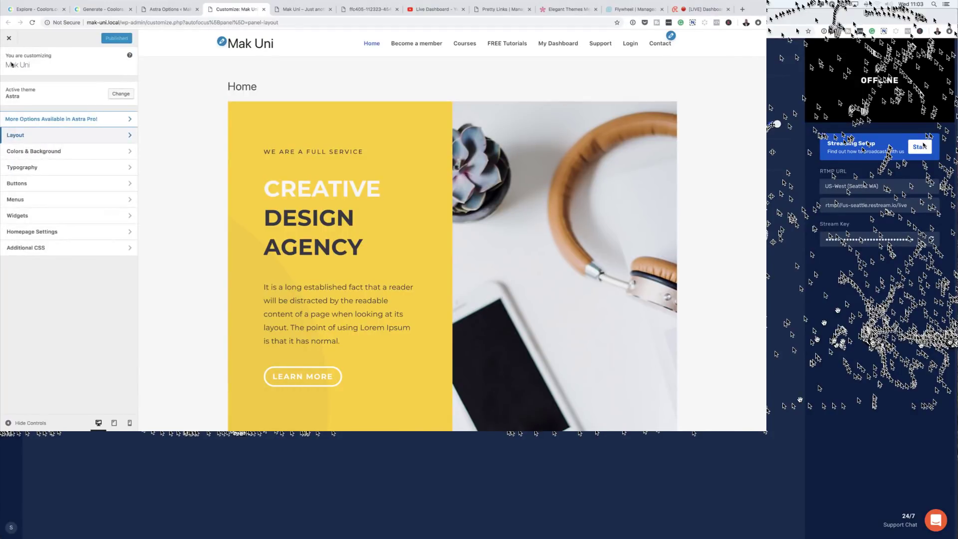
click(64, 154)
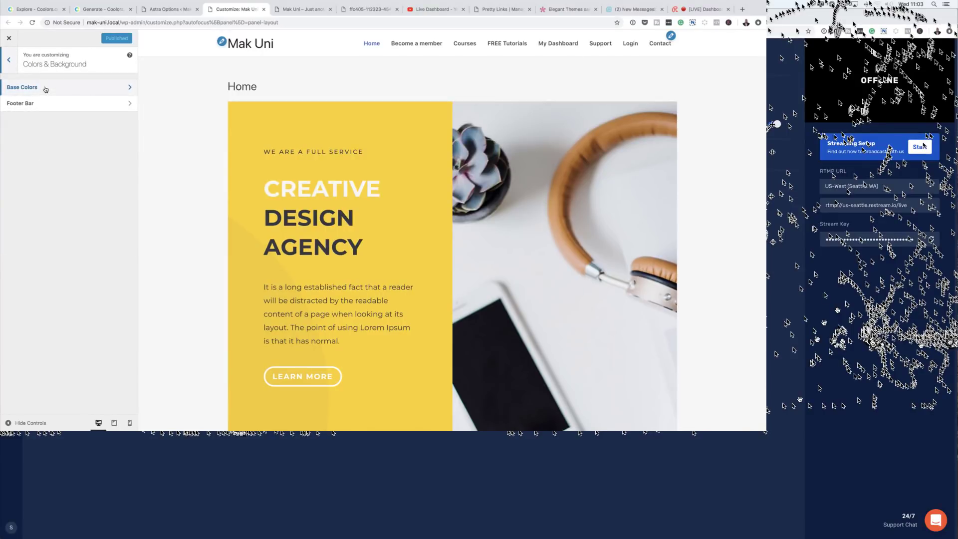
click(46, 90)
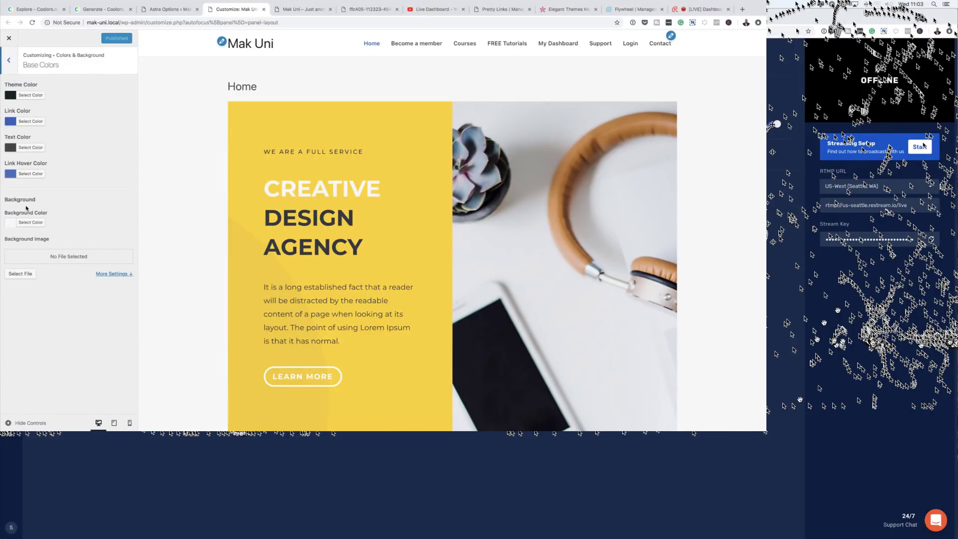
click(10, 61)
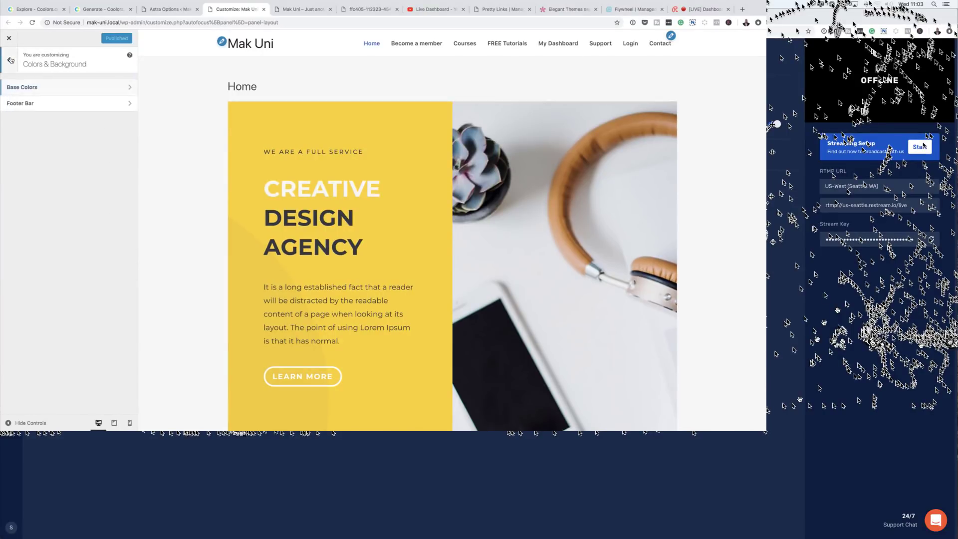
click(25, 104)
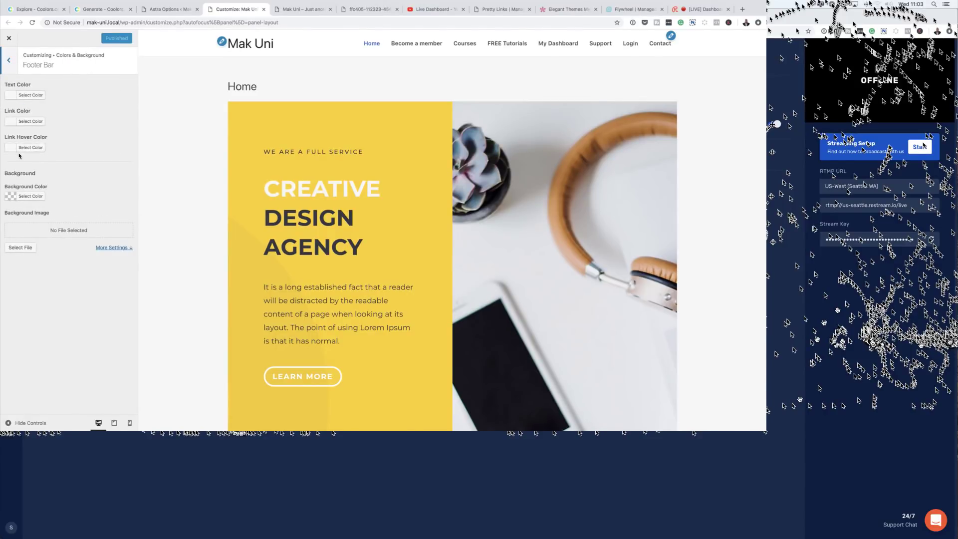
click(10, 62)
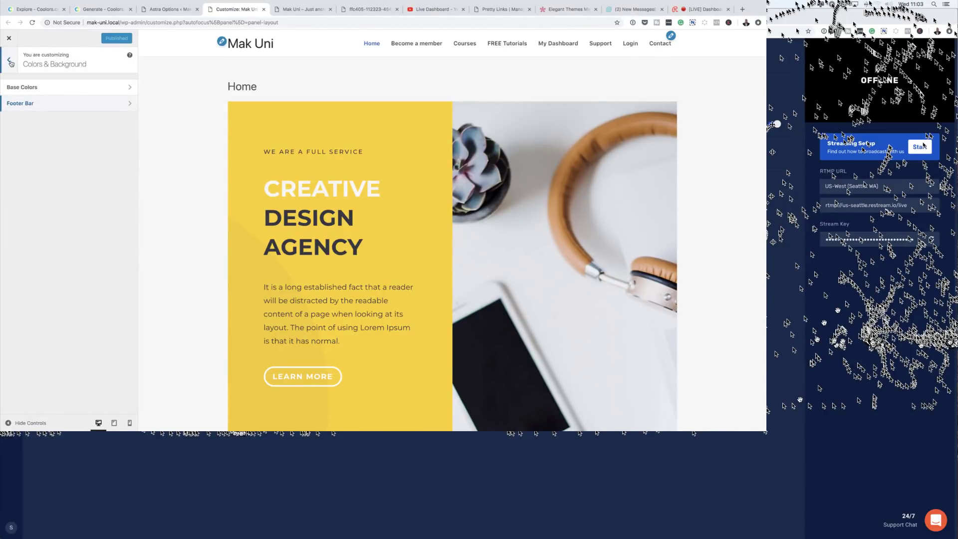
click(10, 62)
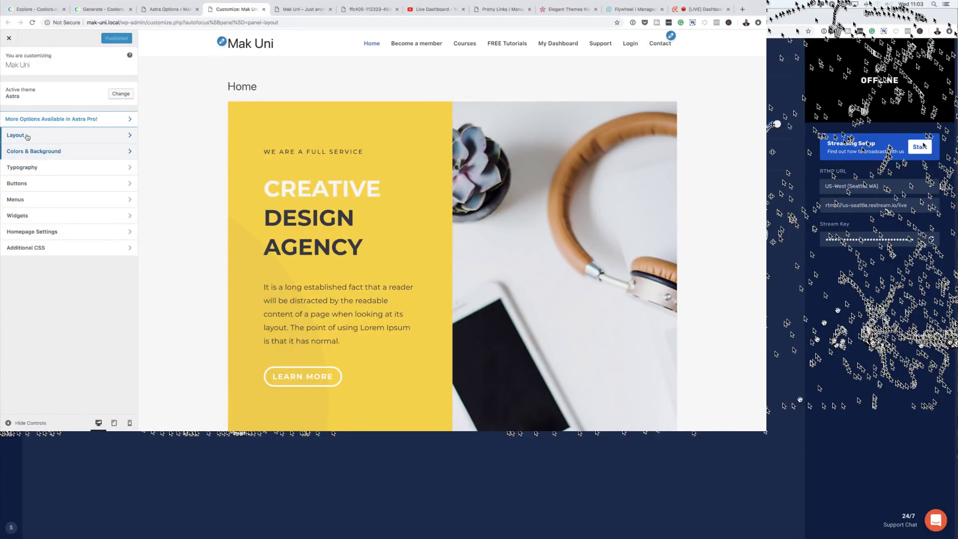
Set both the Default Container and the Container for Pages to Full Width / Stretched in the Container layout settings.
click(27, 137)
click(38, 90)
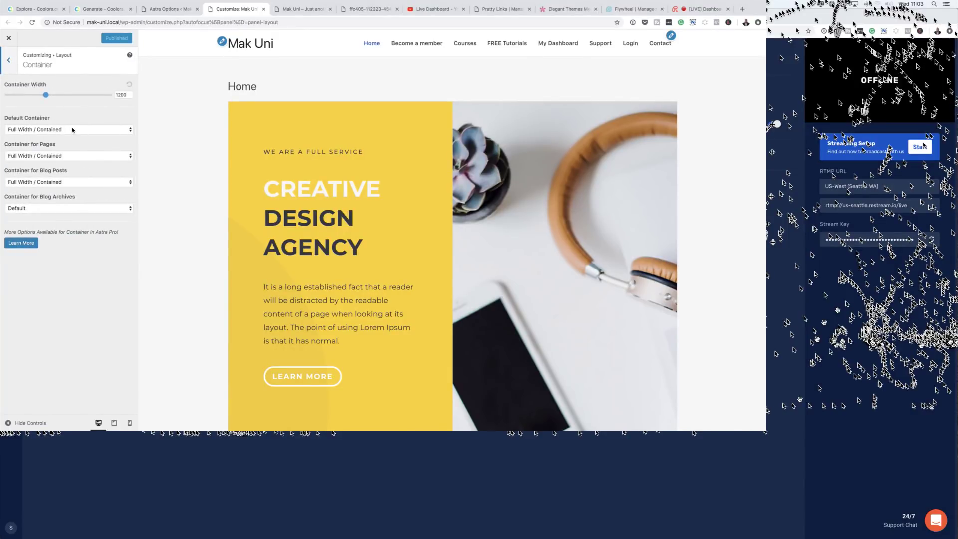
click(73, 130)
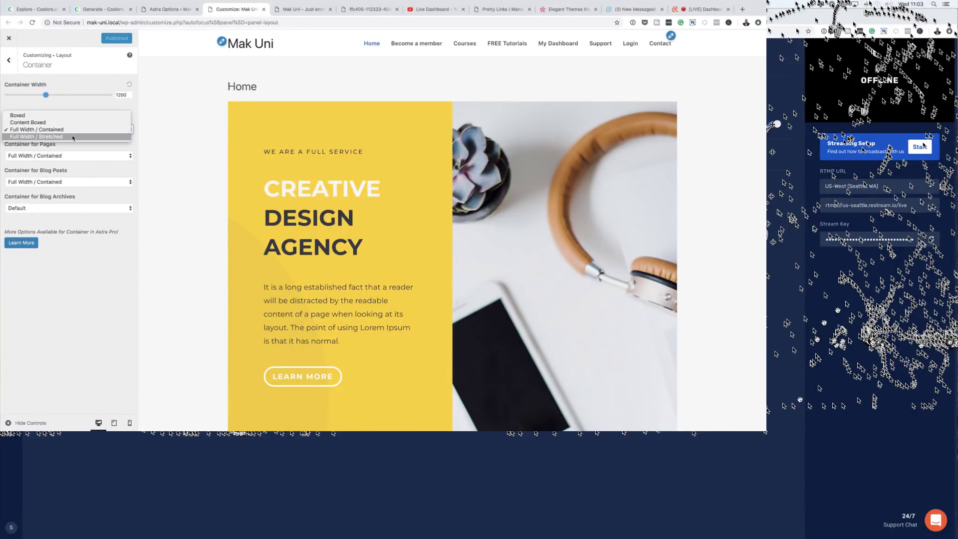
click(73, 137)
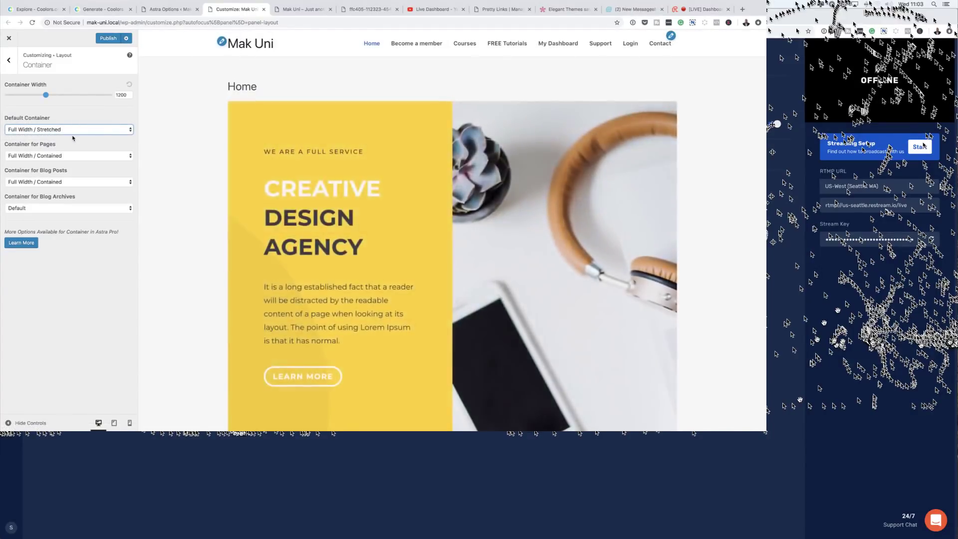
click(69, 159)
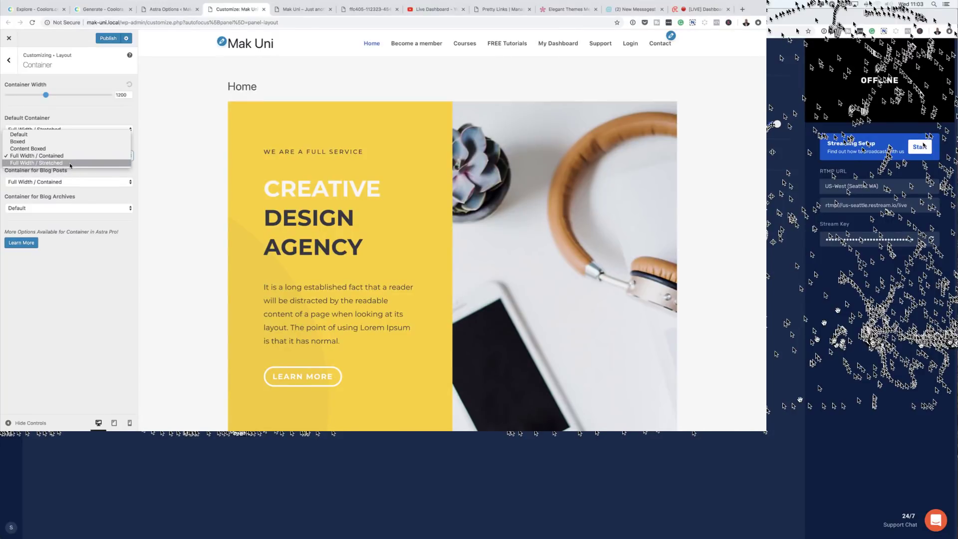
click(70, 166)
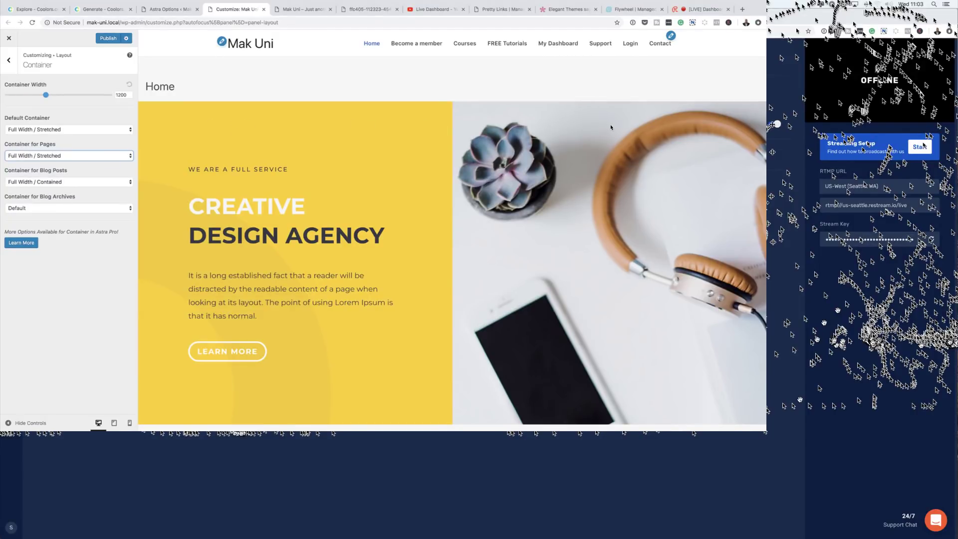
Set the Default Container in the Container layout settings to Full Width / Contained.
click(97, 130)
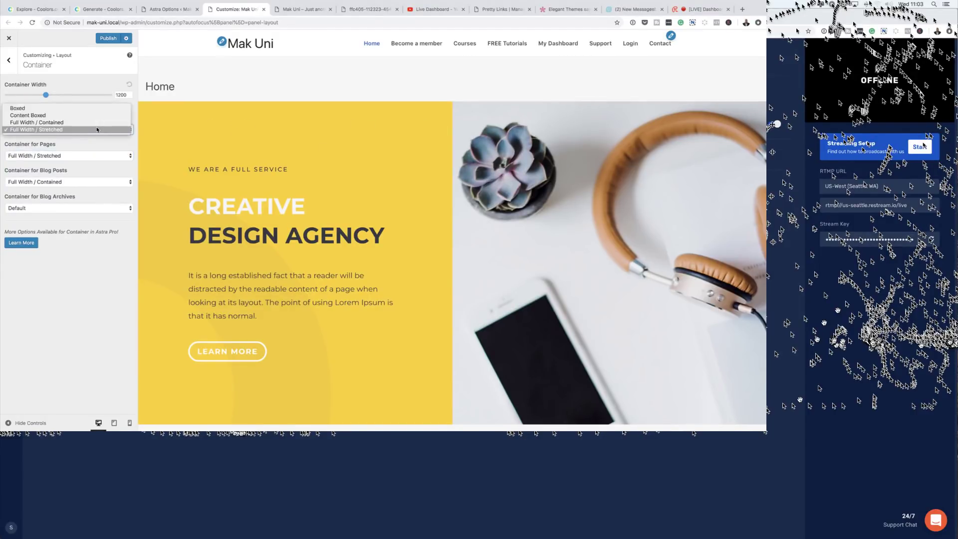
click(96, 126)
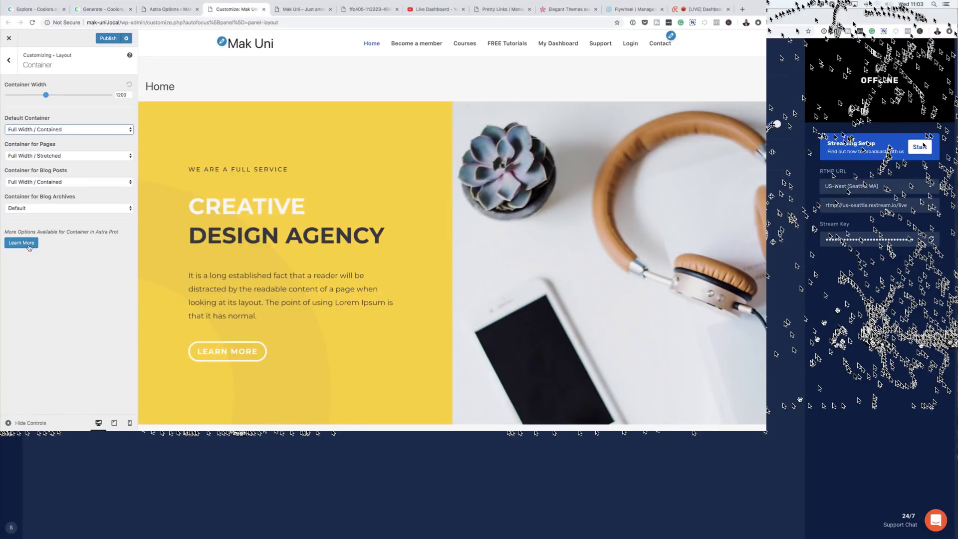
click(10, 64)
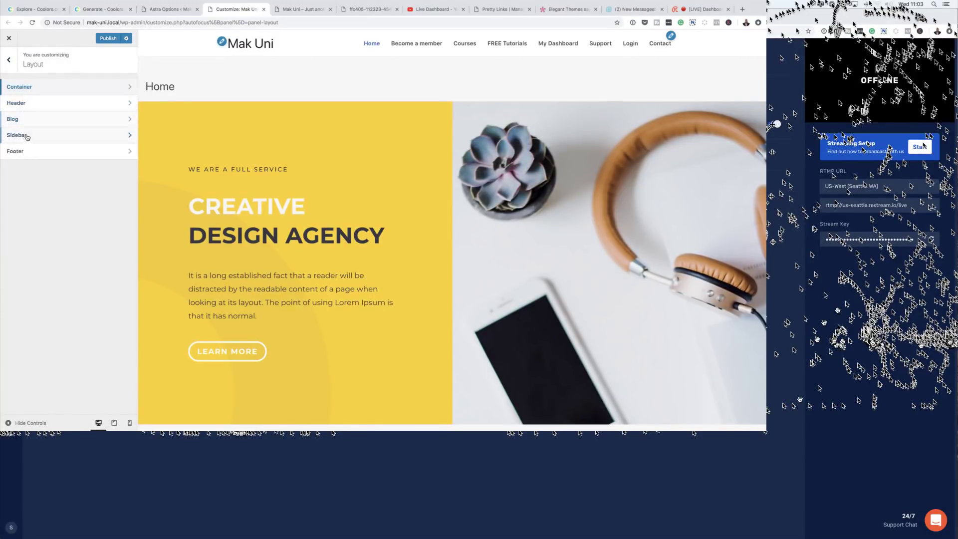
click(12, 63)
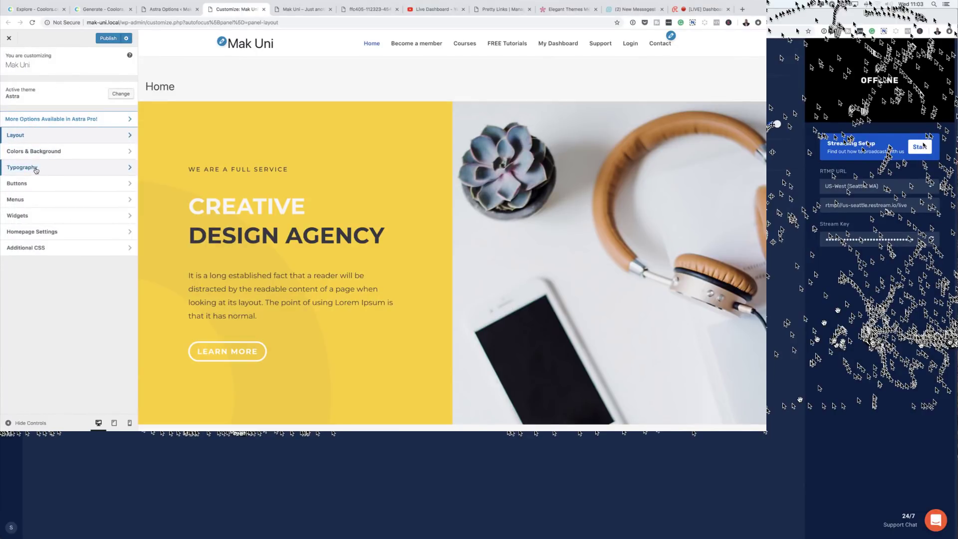
Set the Body & Content font family in the Base Typography settings to Poppins.
click(36, 169)
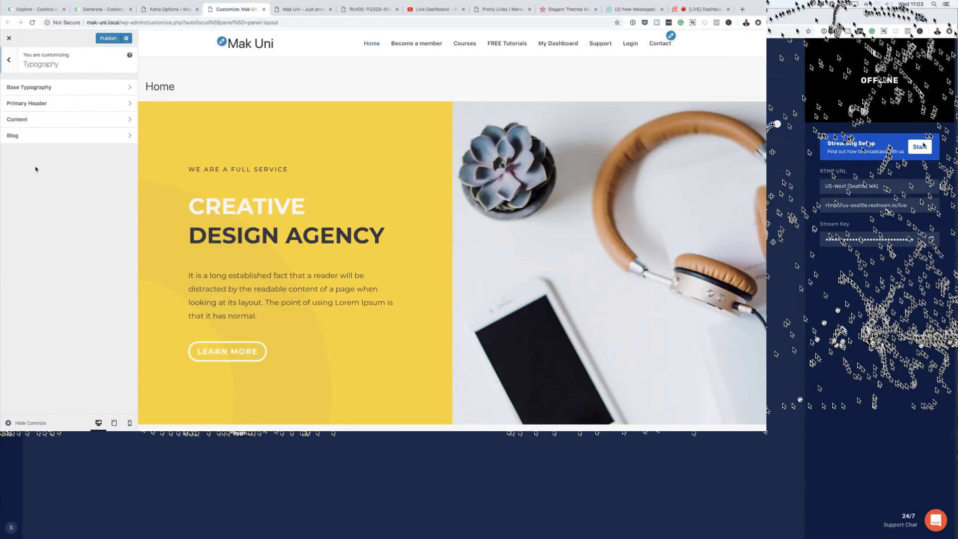
click(46, 89)
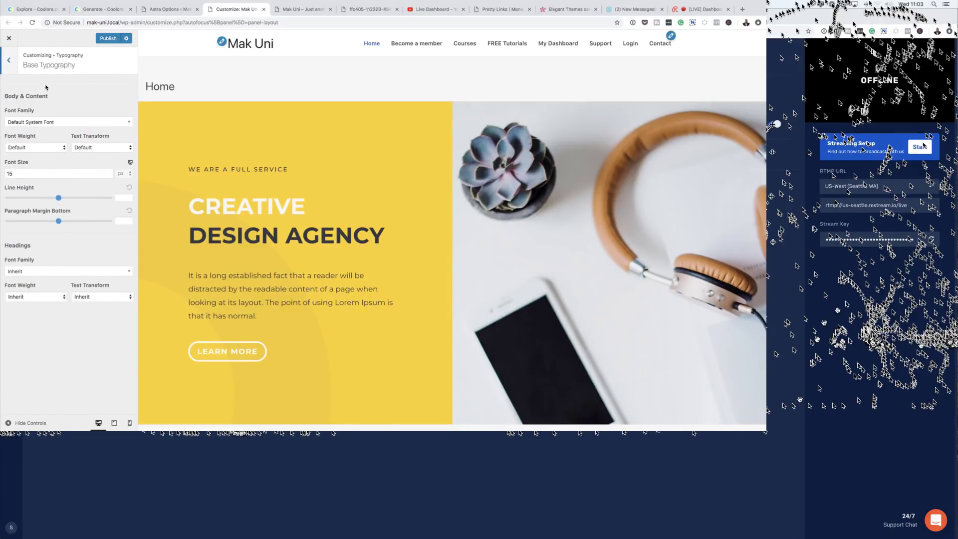
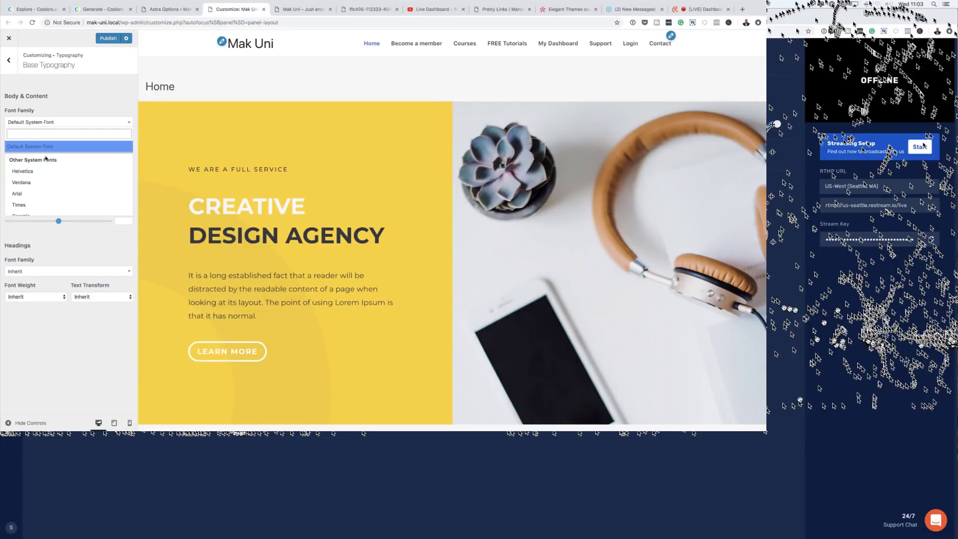
scroll(51, 181, down, 4)
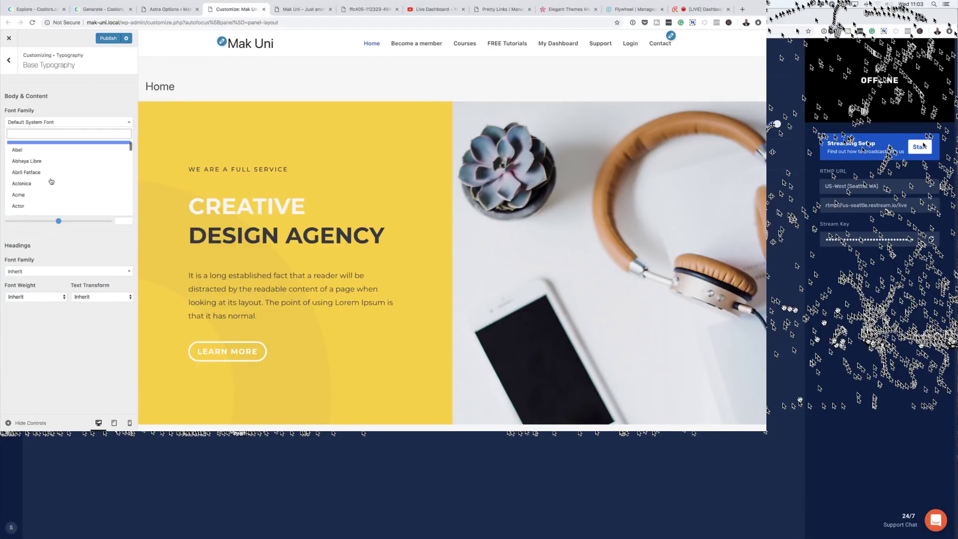
scroll(51, 181, down, 3)
scroll(51, 181, down, 3)
scroll(51, 181, down, 5)
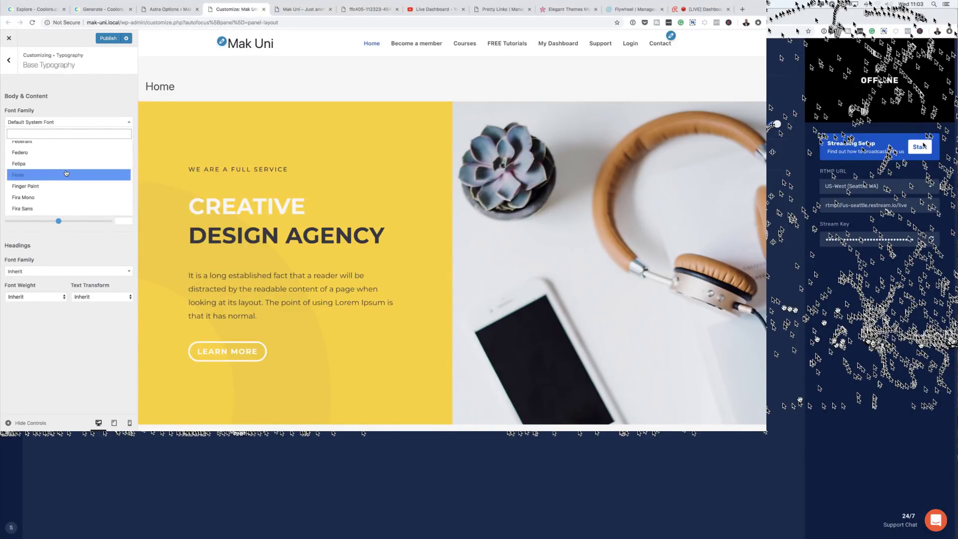
scroll(78, 190, down, 2)
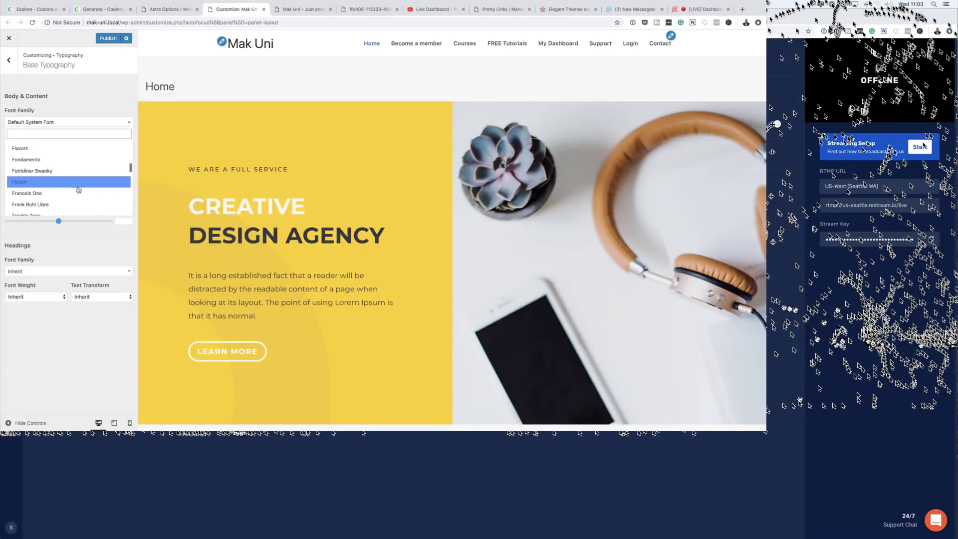
scroll(78, 190, down, 2)
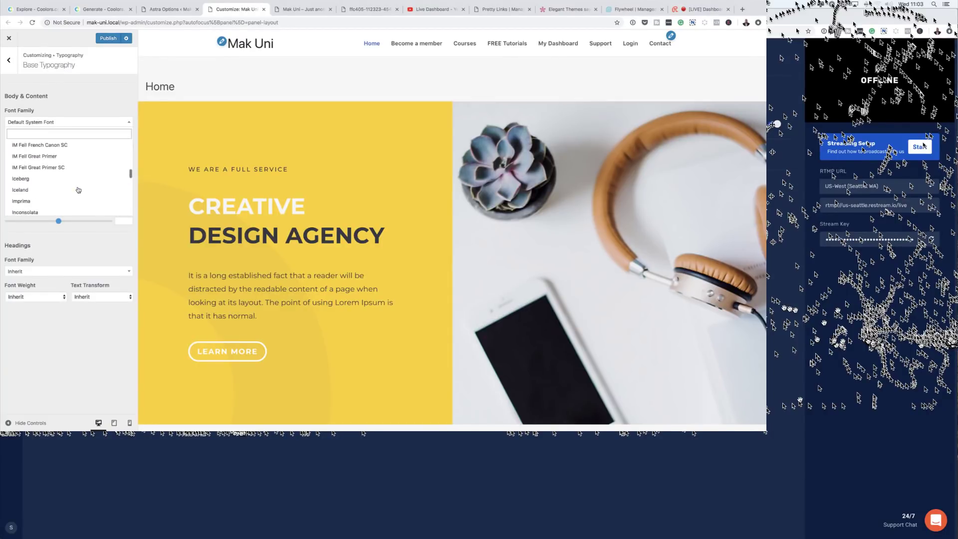
scroll(79, 190, down, 5)
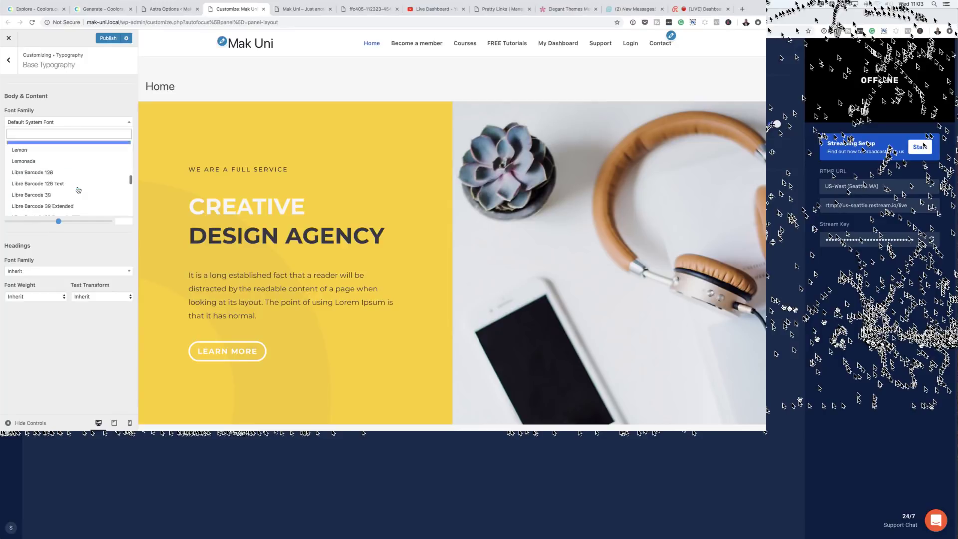
scroll(79, 190, down, 3)
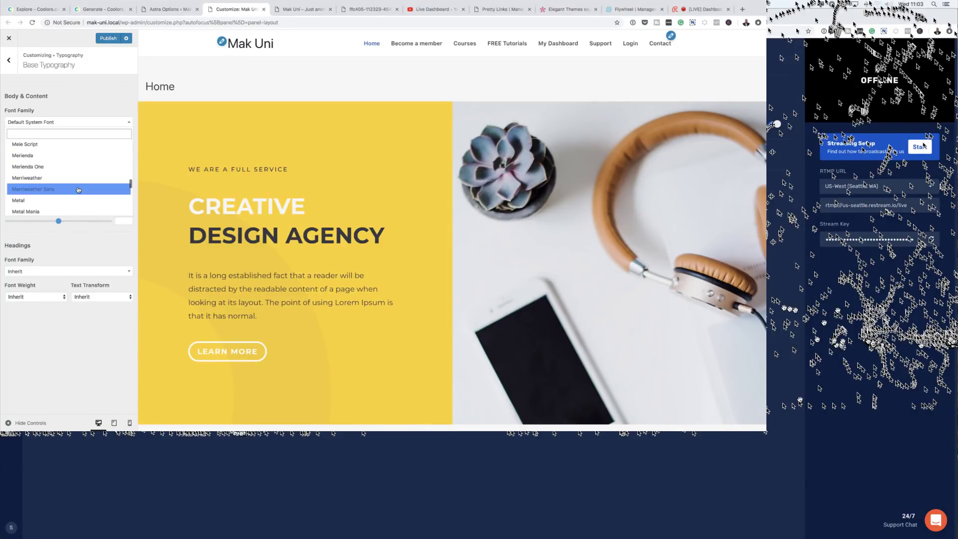
scroll(79, 189, down, 3)
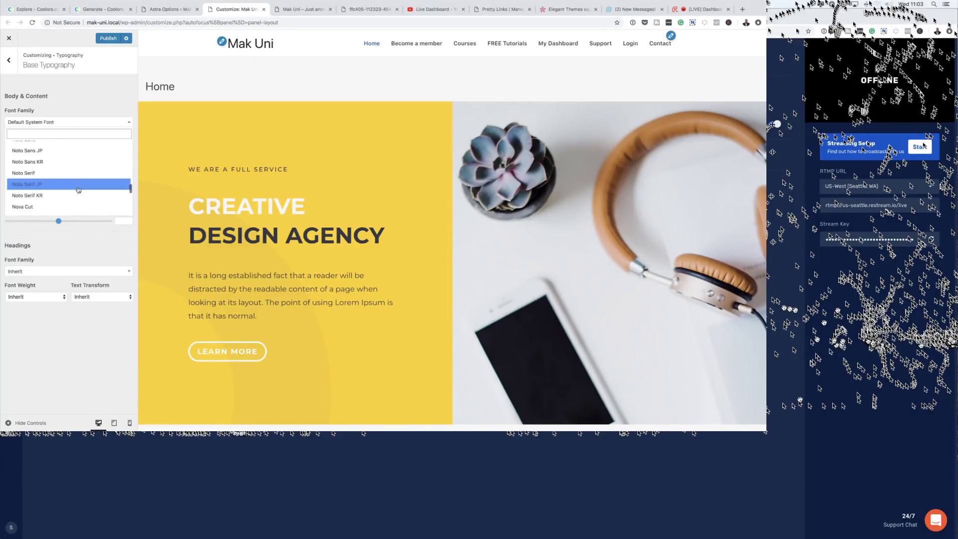
scroll(78, 190, down, 3)
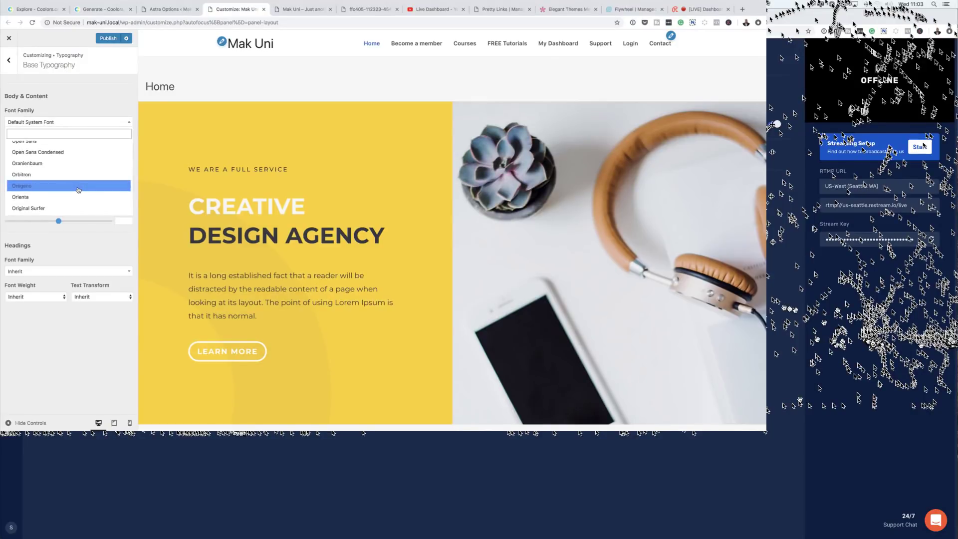
scroll(78, 190, down, 2)
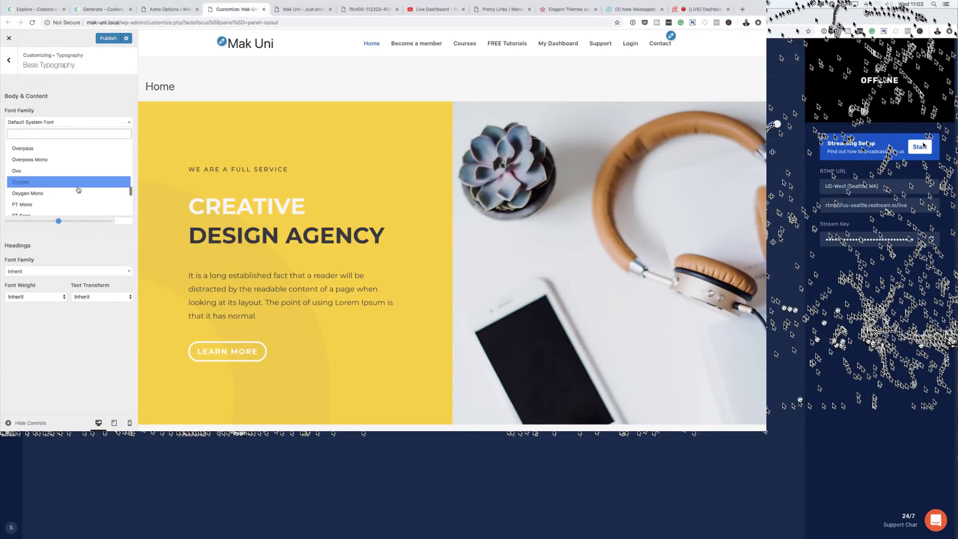
scroll(78, 190, down, 2)
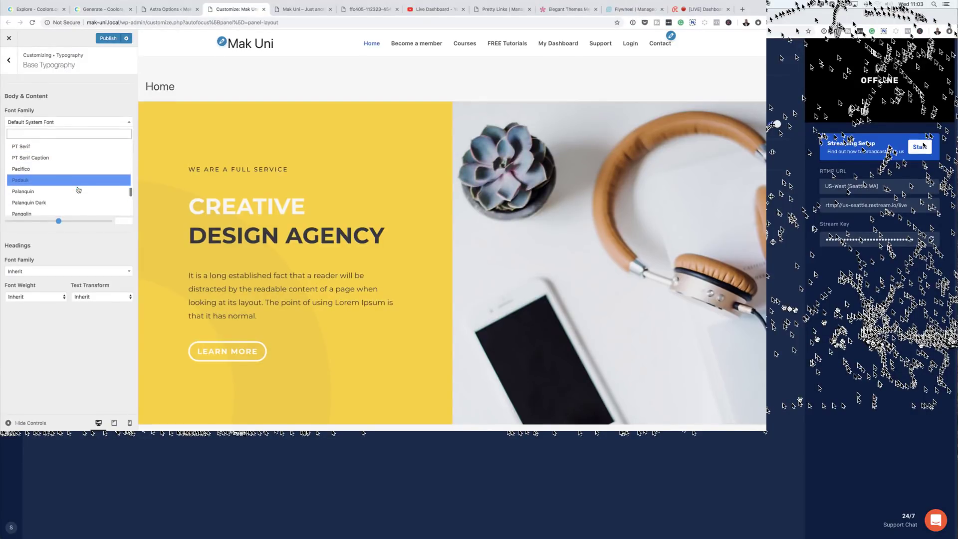
scroll(78, 189, down, 10)
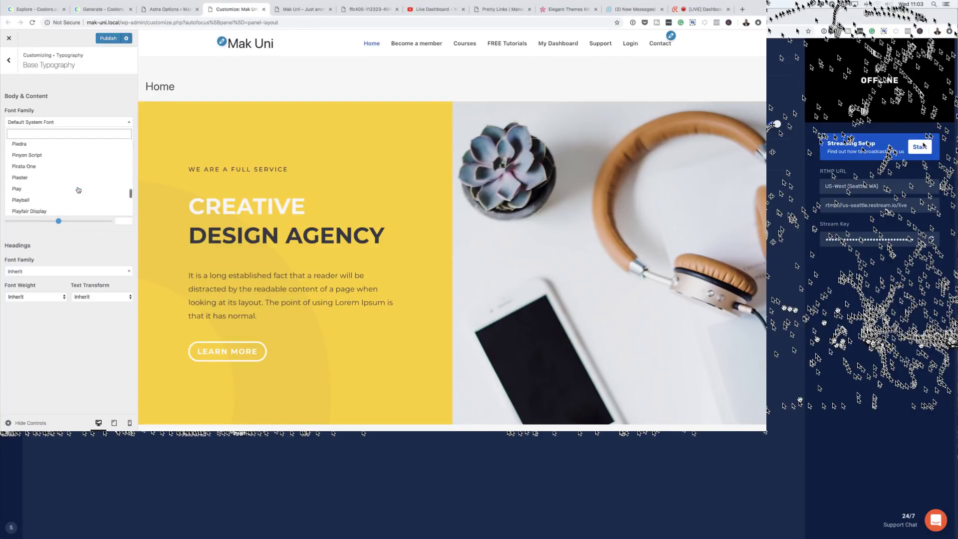
scroll(79, 190, down, 3)
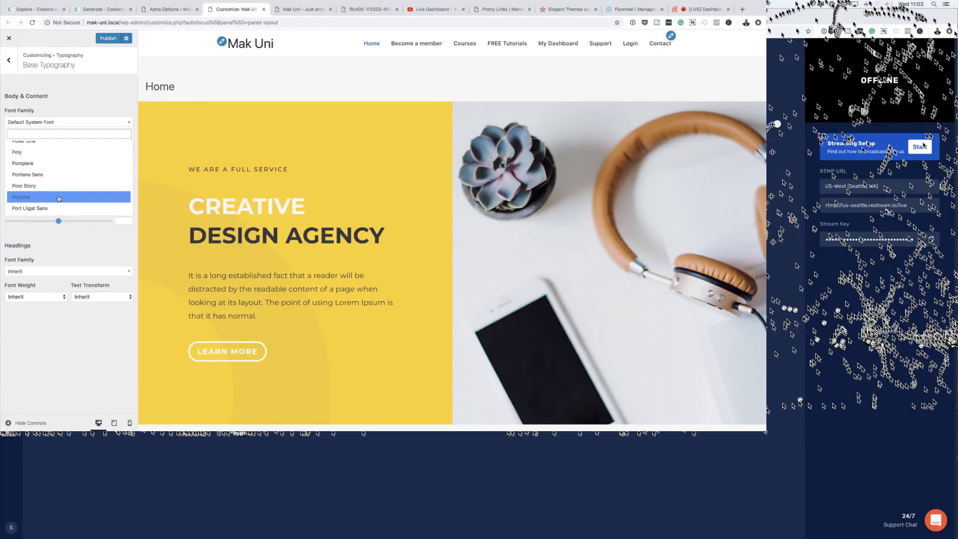
click(58, 197)
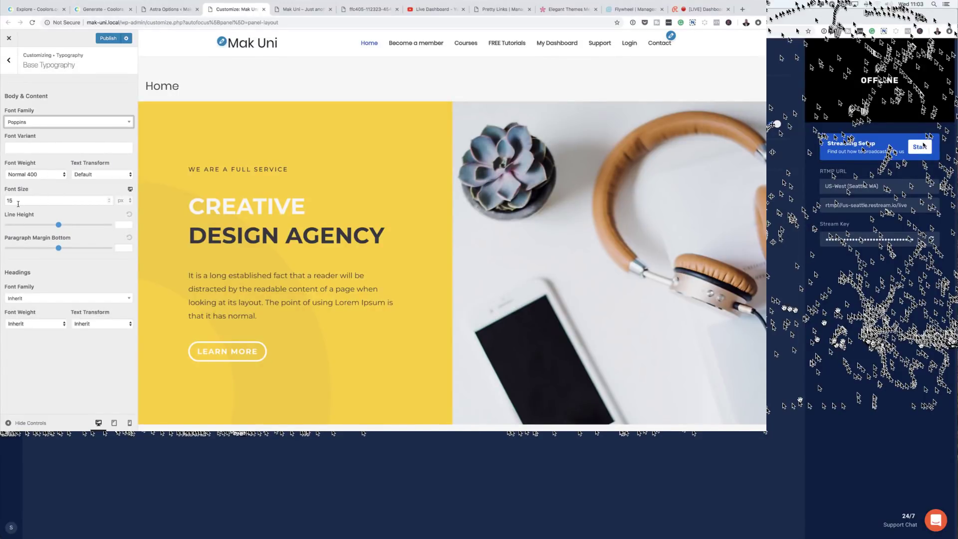
Set the body font size to 16 px and the line height to 1.2, and publish the changes.
click(16, 204)
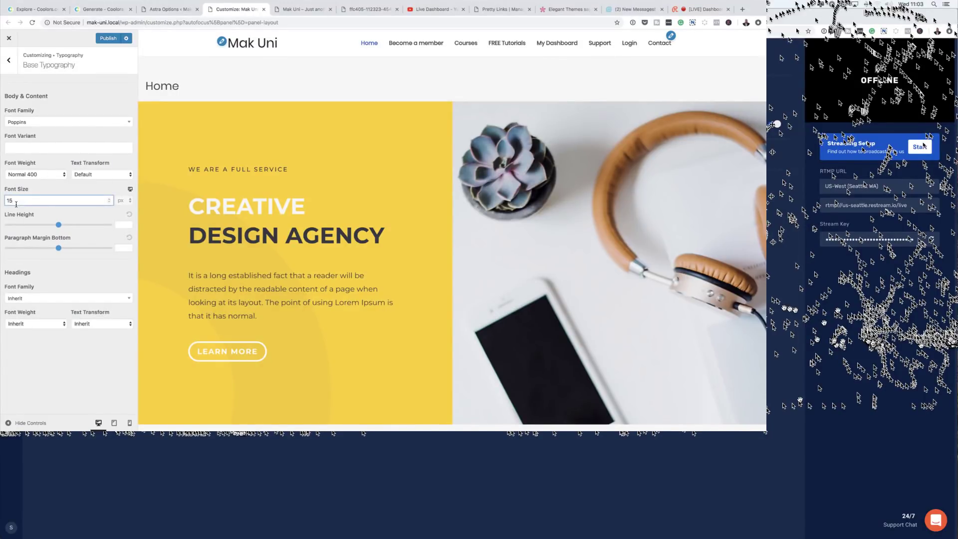
key(Up)
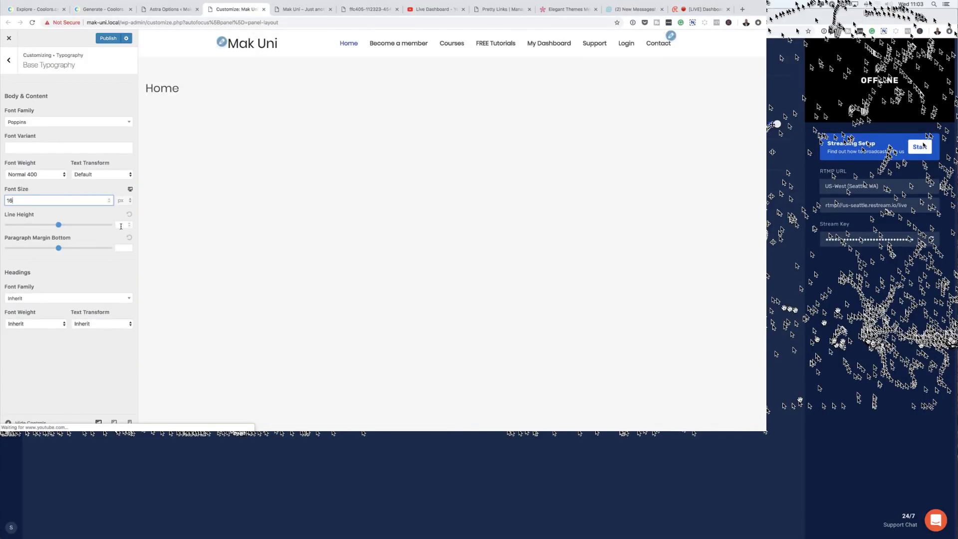
click(120, 227)
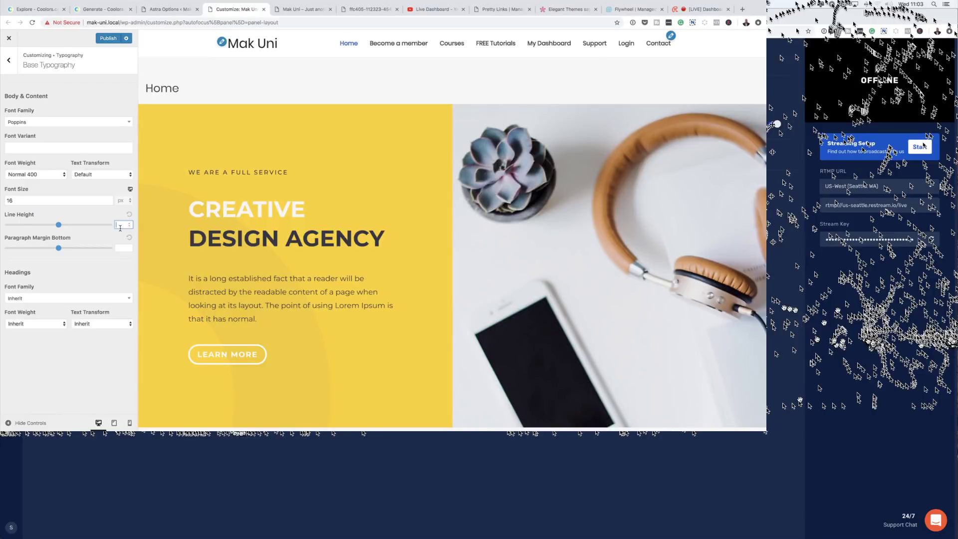
text(1.2)
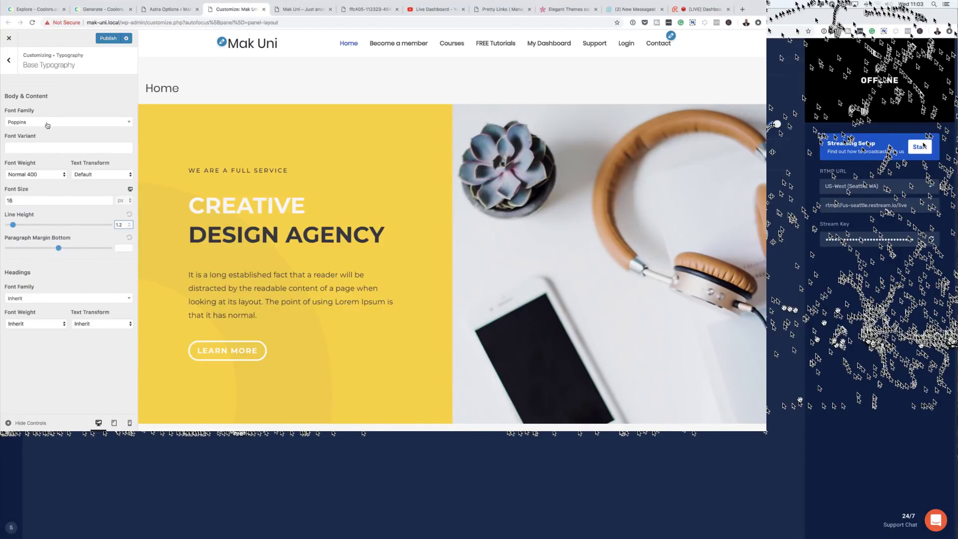
click(110, 40)
click(10, 62)
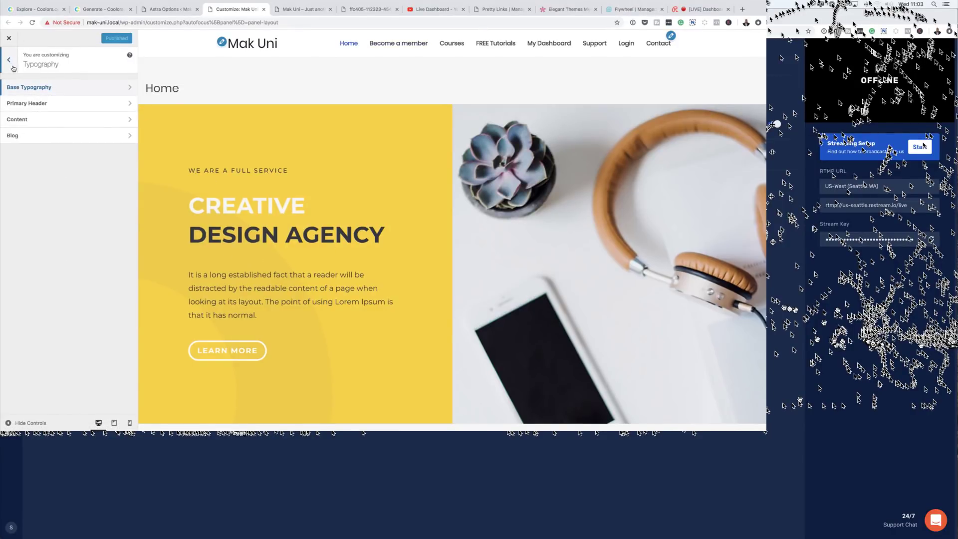
Examine the site title font size, the H1 to H6 heading font sizes and the Home page title in the preview.
click(35, 103)
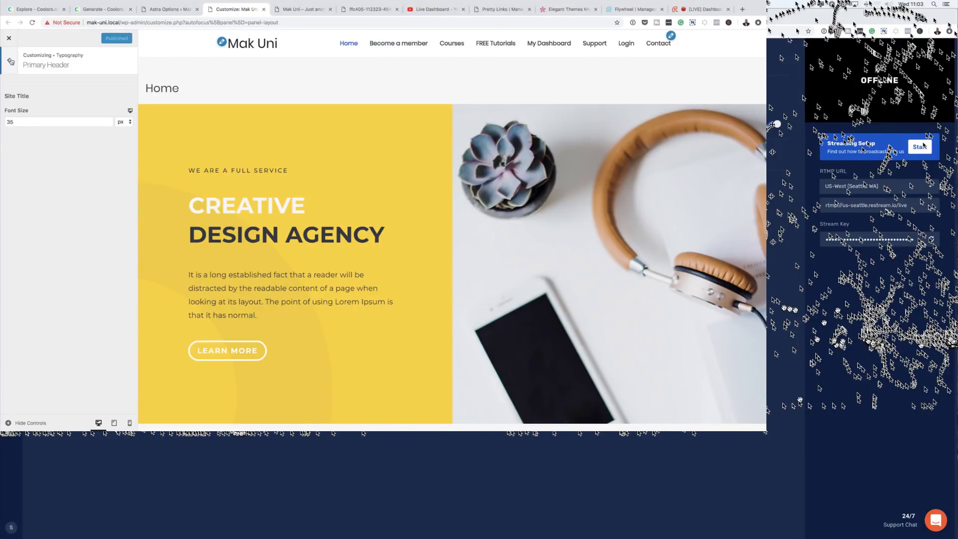
click(10, 61)
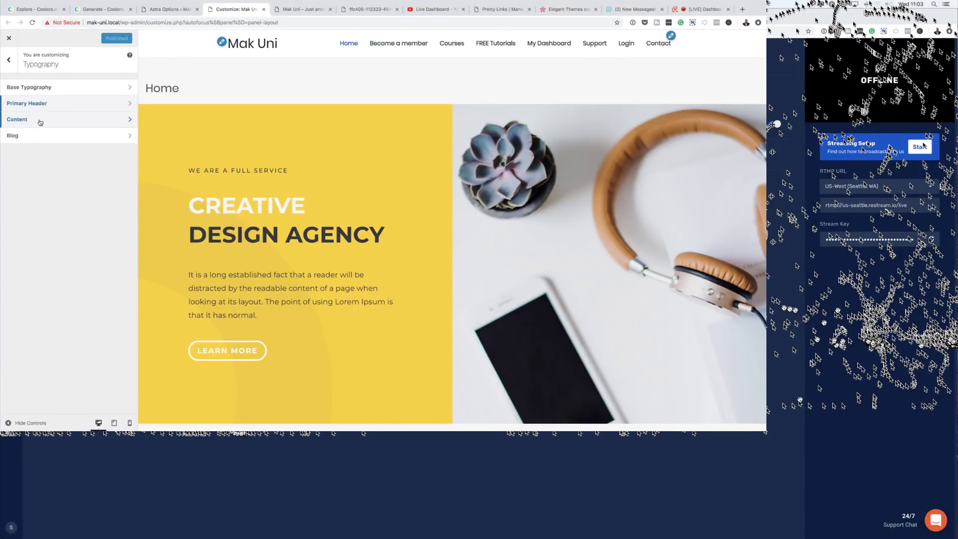
click(40, 121)
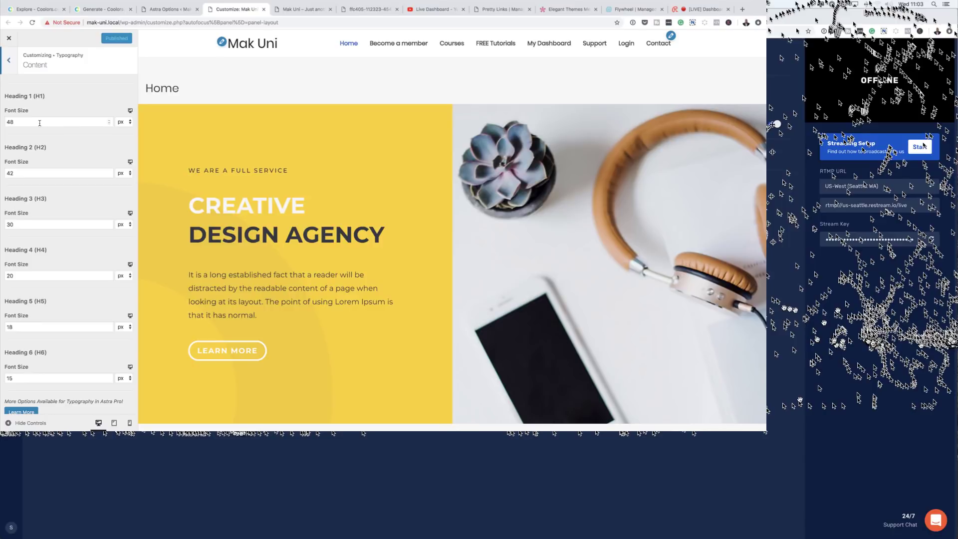
click(10, 125)
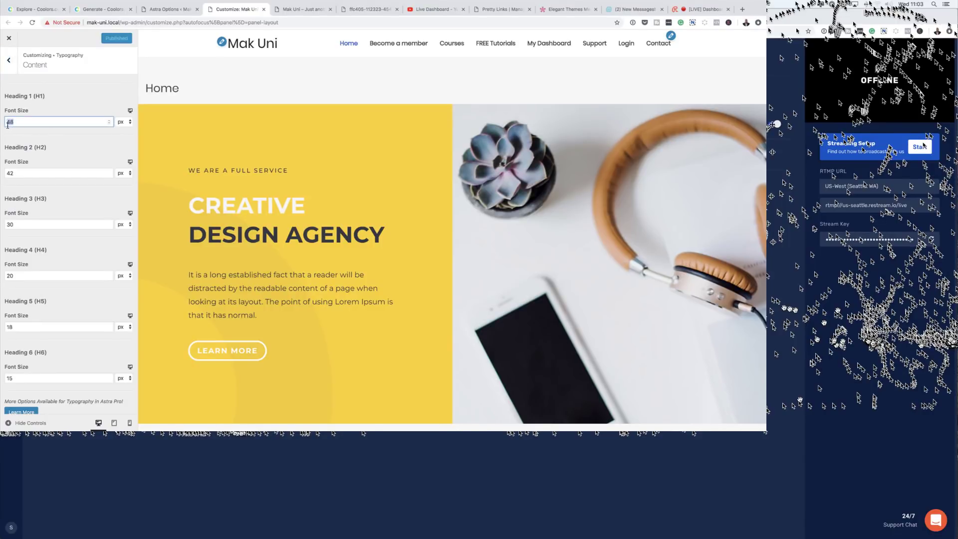
click(27, 175)
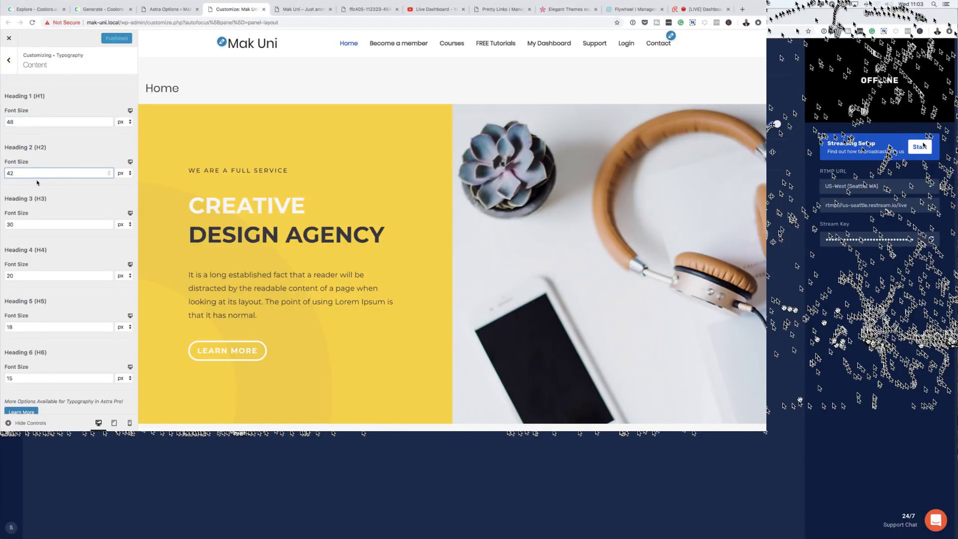
scroll(48, 234, down, 1)
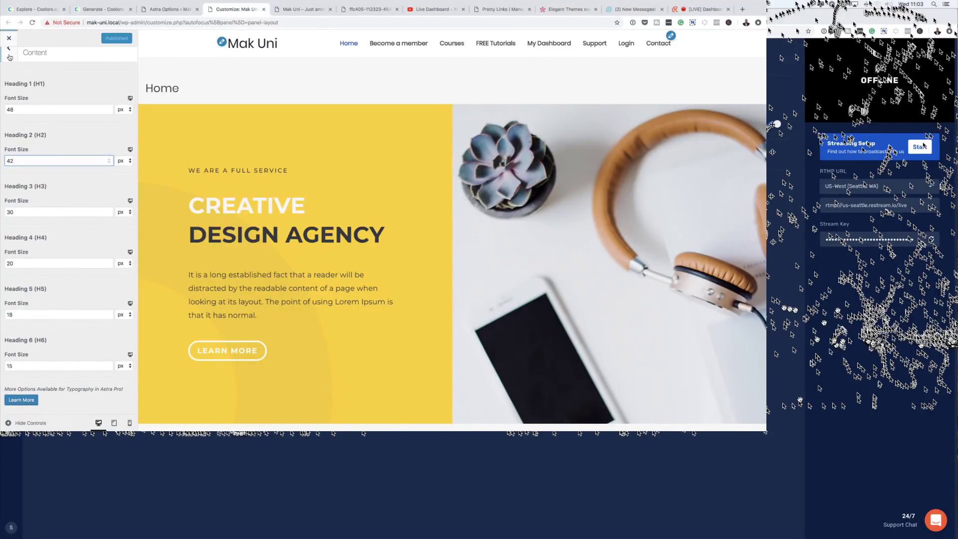
scroll(21, 81, up, 1)
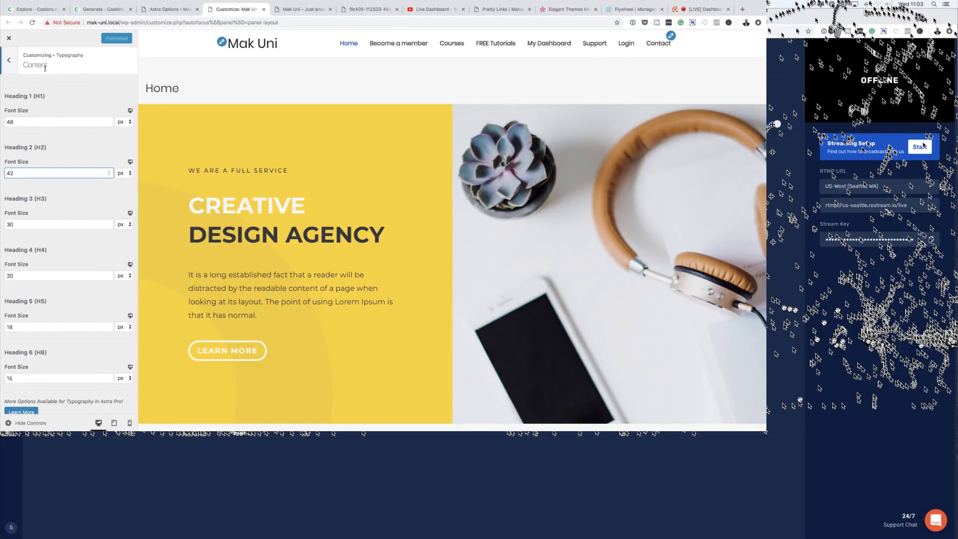
click(9, 64)
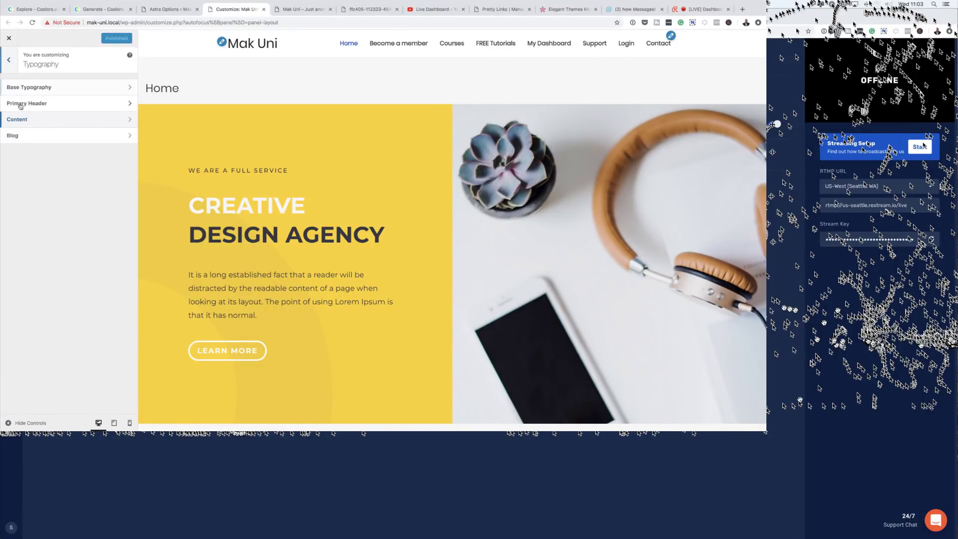
click(9, 60)
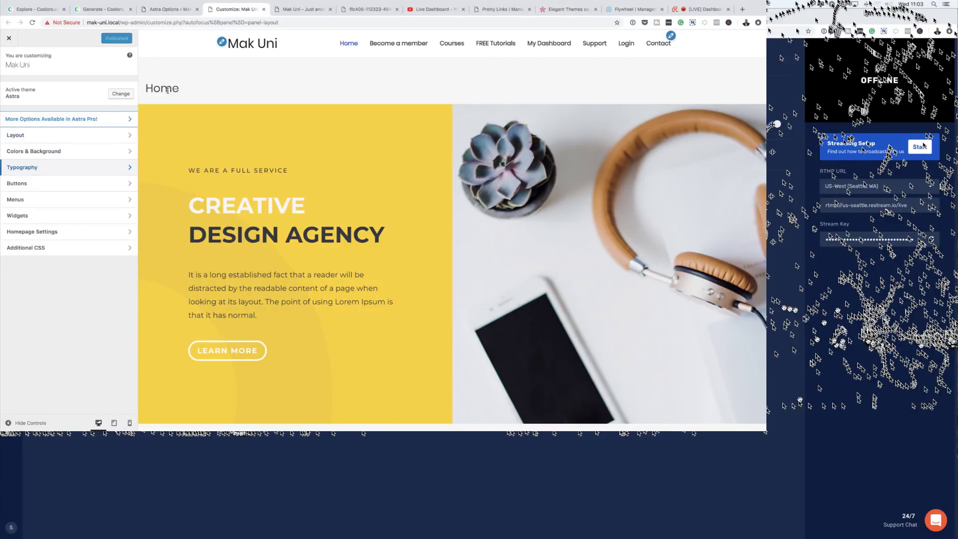
drag(145, 93, 186, 93)
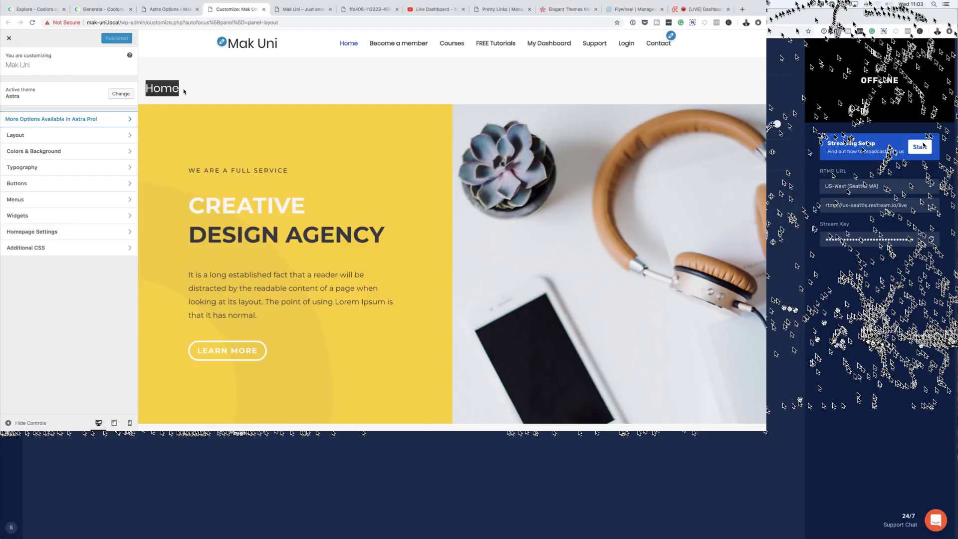
Check the Container layout and Homepage Settings for a way to hide the Home page title, and close the customizer.
click(184, 92)
drag(176, 90, 146, 89)
click(33, 138)
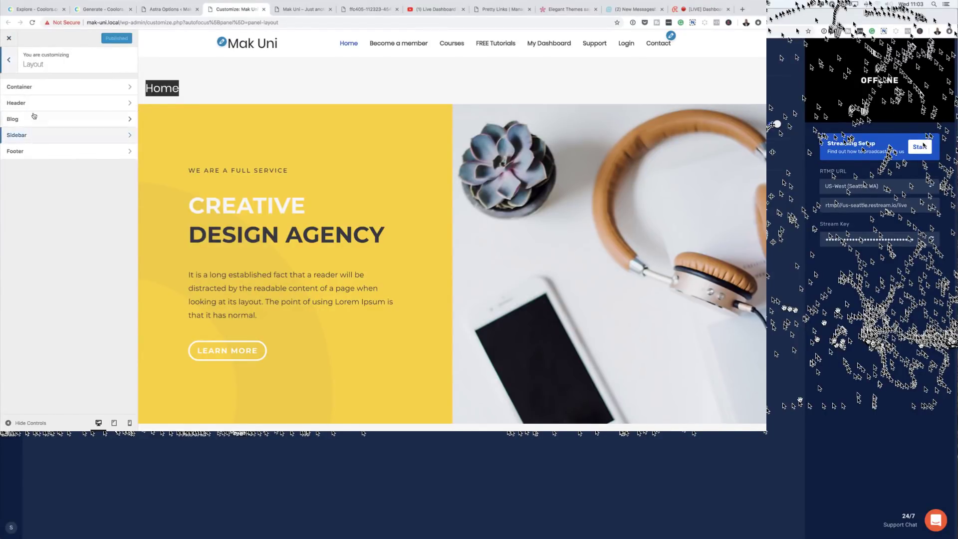
click(37, 89)
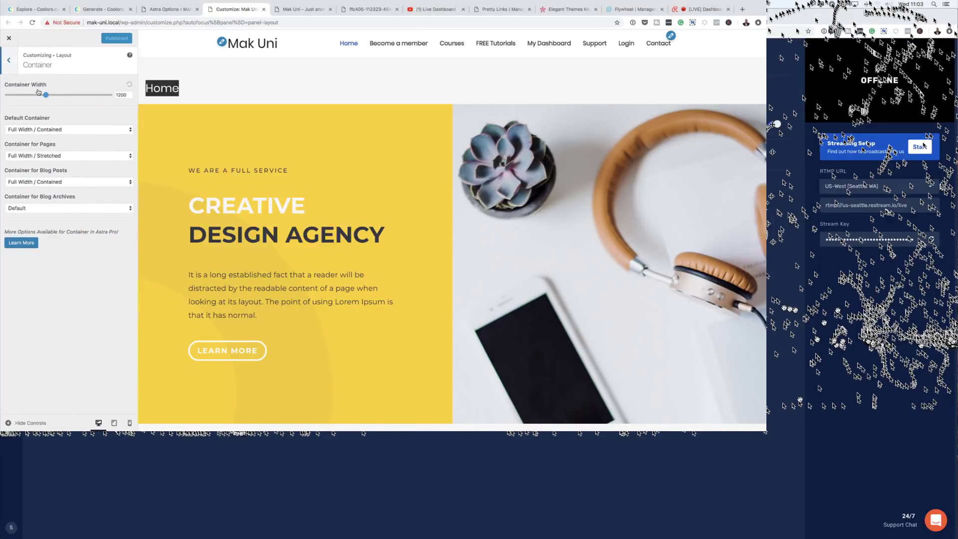
click(8, 60)
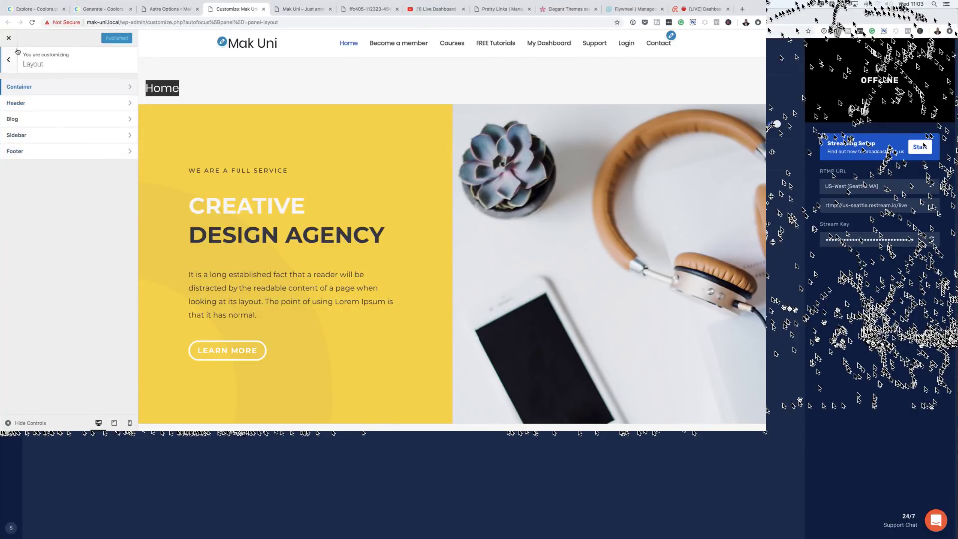
click(8, 59)
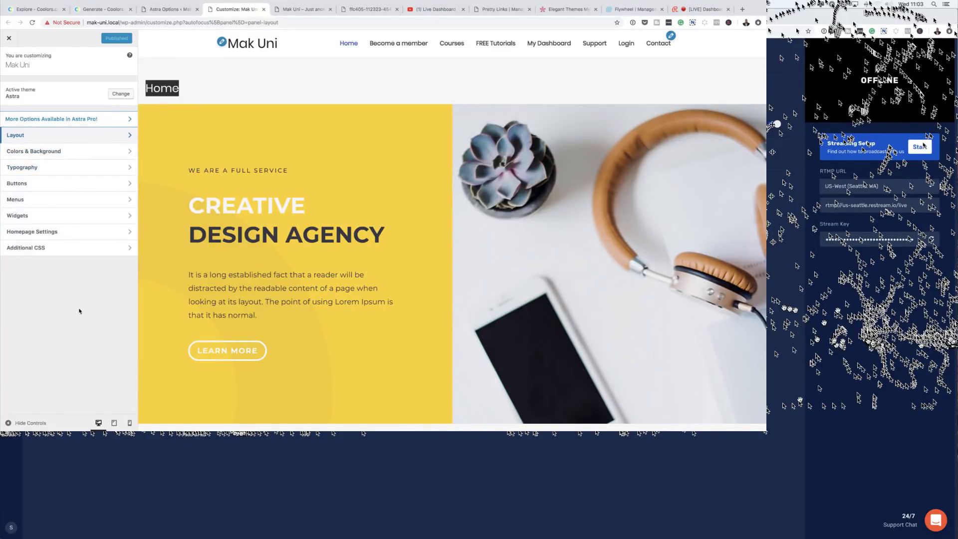
click(52, 231)
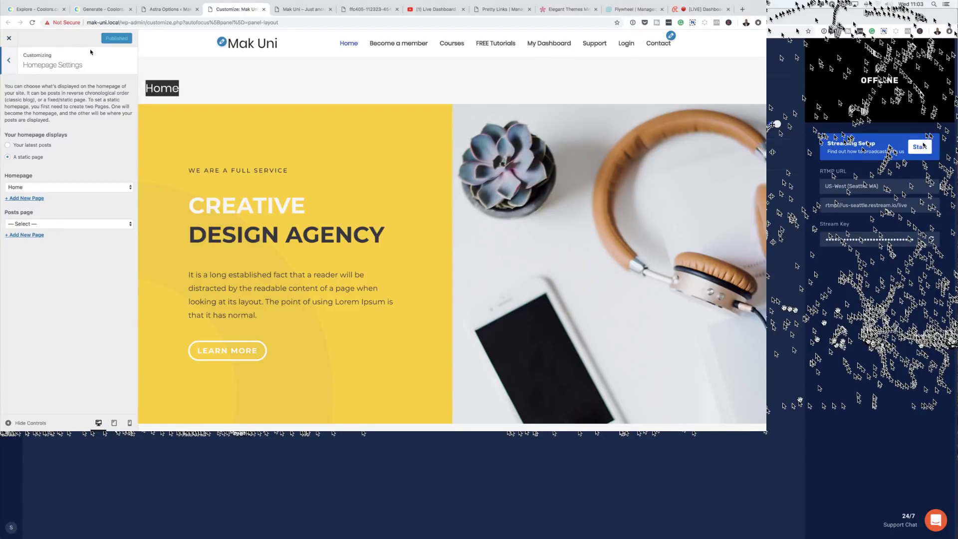
click(8, 39)
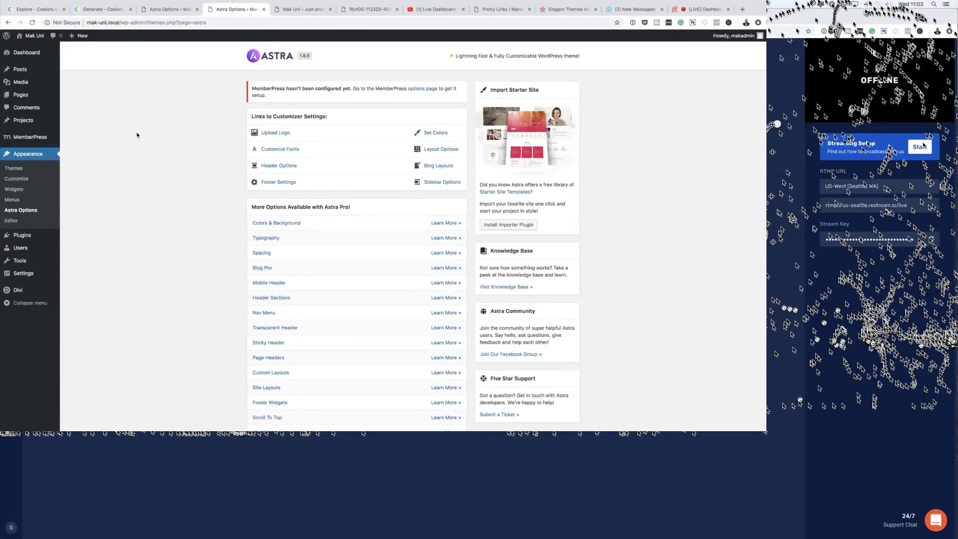
Open the Home page for editing from the pages list and clear its entire Divi Builder layout.
mouse_move(31, 54)
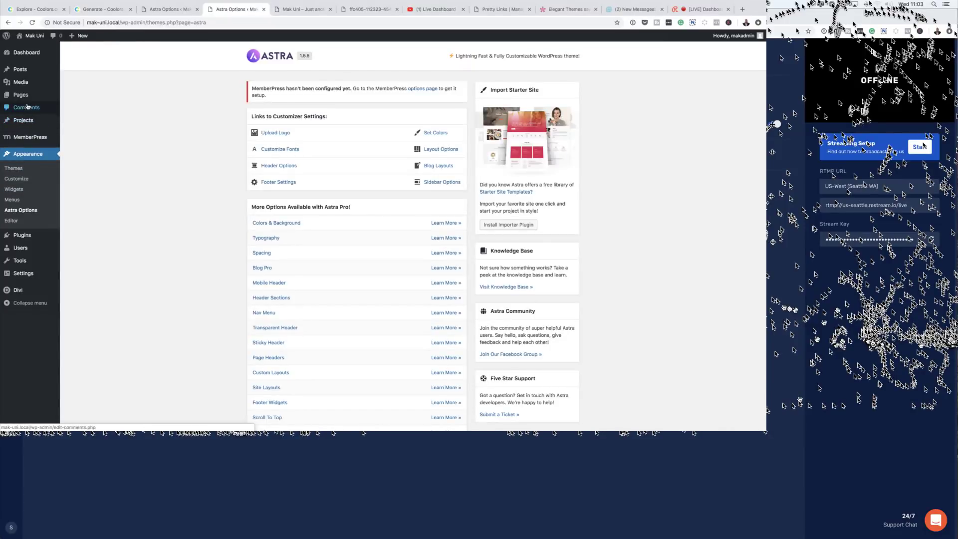
mouse_move(28, 96)
click(84, 98)
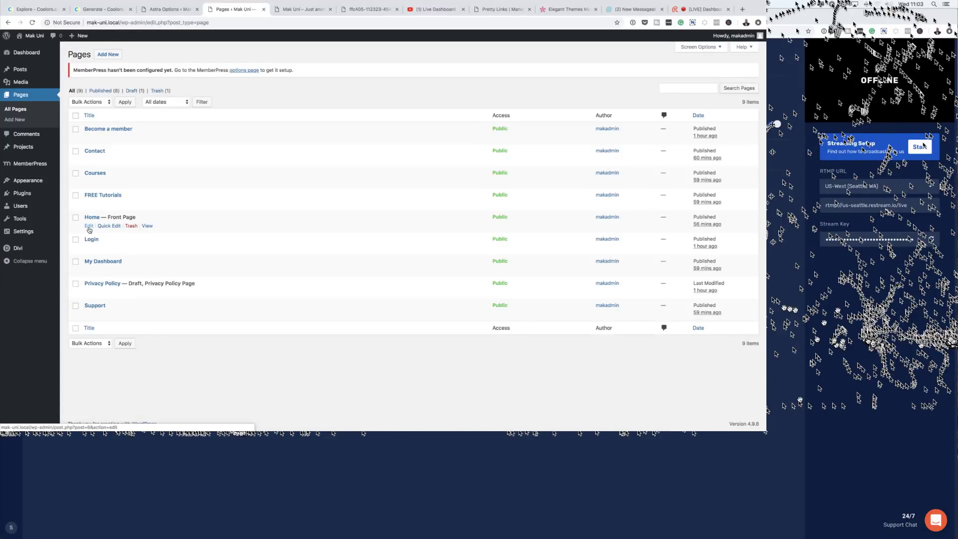
click(89, 227)
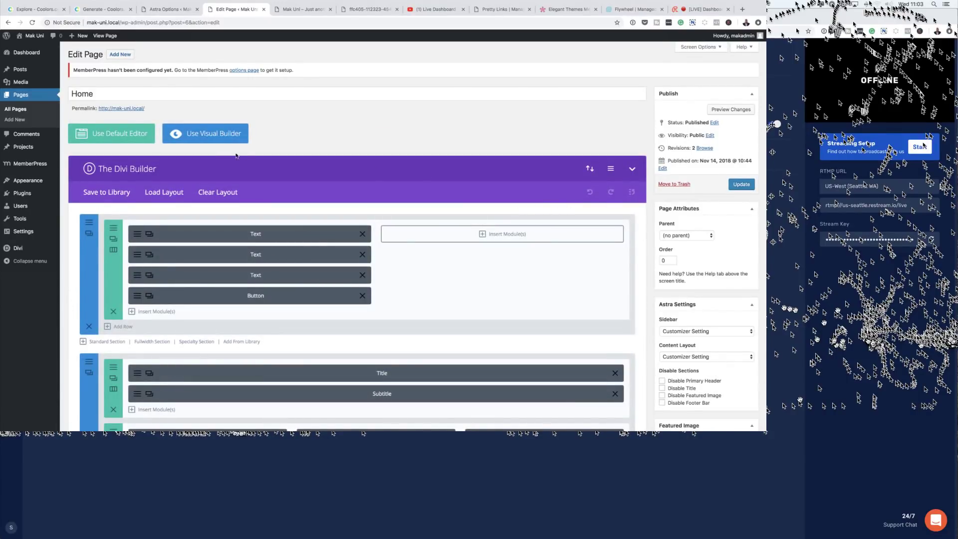
click(229, 194)
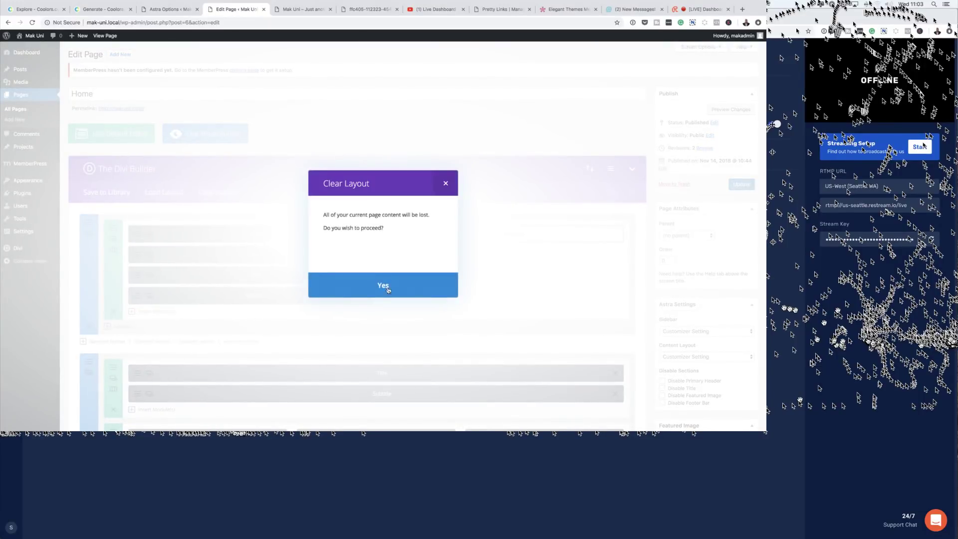
click(382, 286)
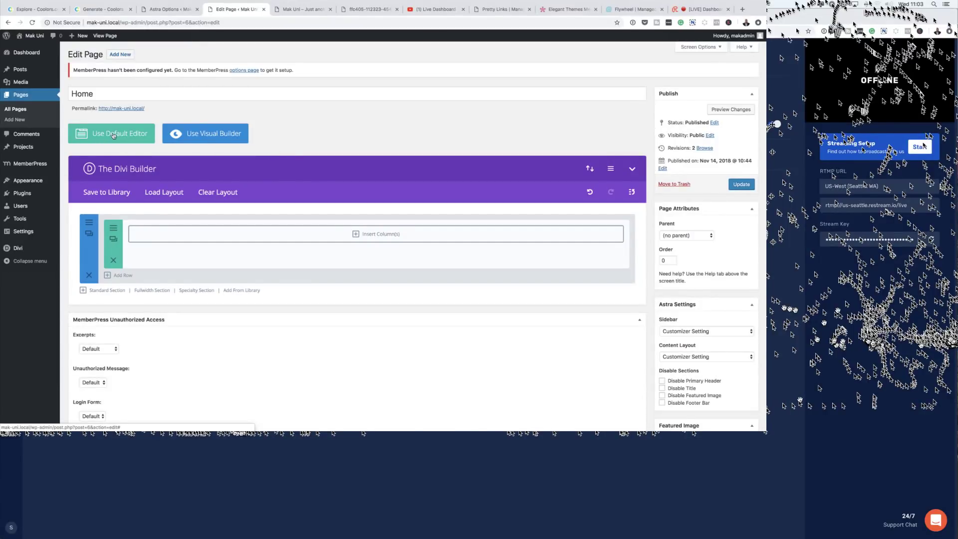
Browse the premade layout packs for the Home page in the Visual Builder and close the library.
click(219, 135)
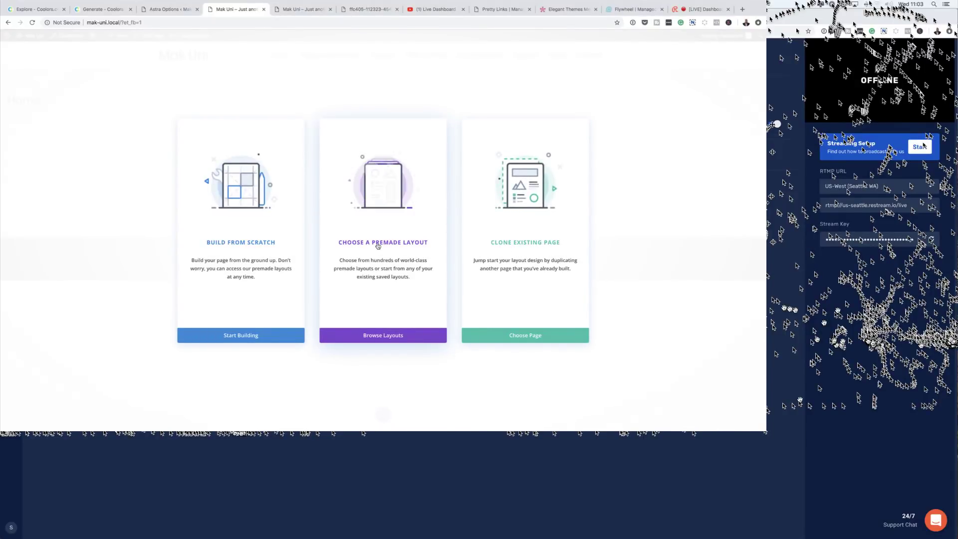
click(377, 185)
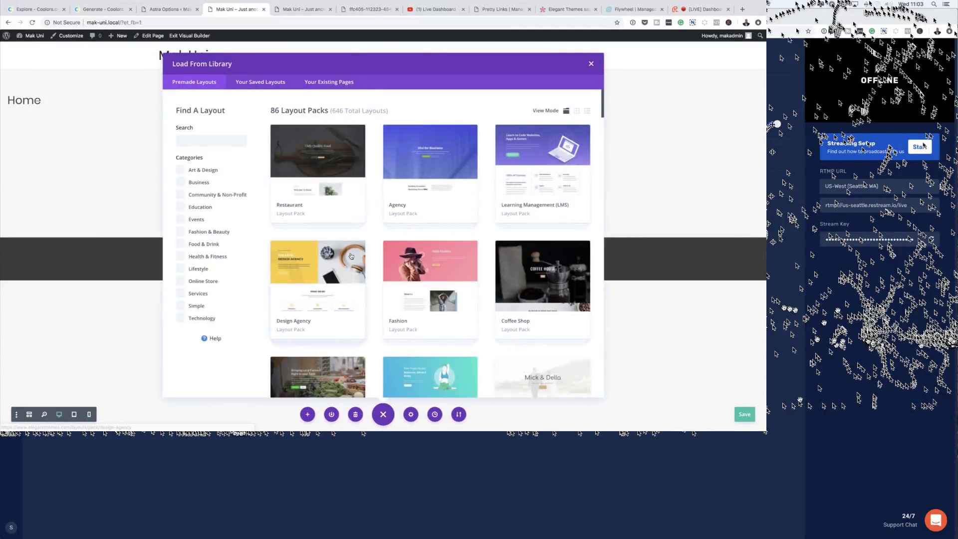
scroll(444, 270, down, 5)
scroll(444, 271, down, 3)
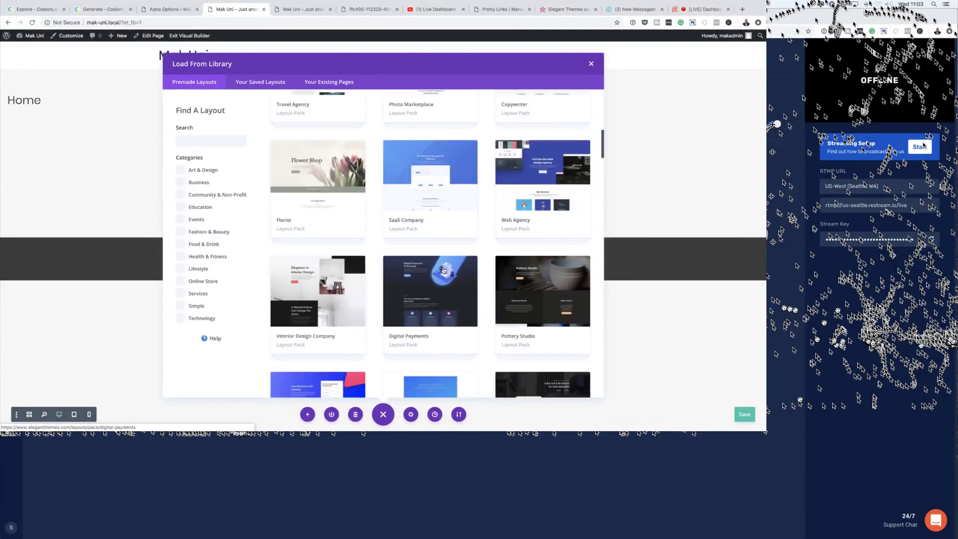
scroll(450, 262, up, 10)
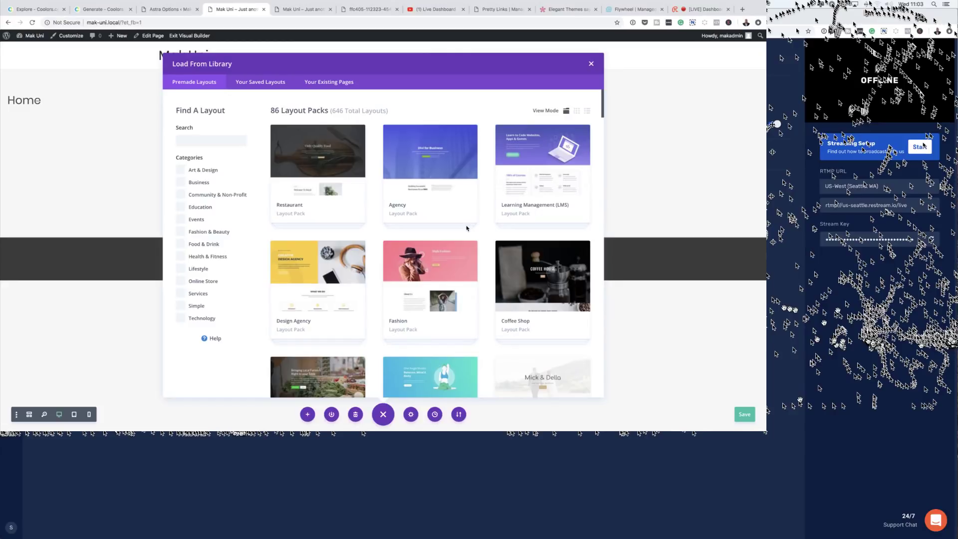
click(592, 64)
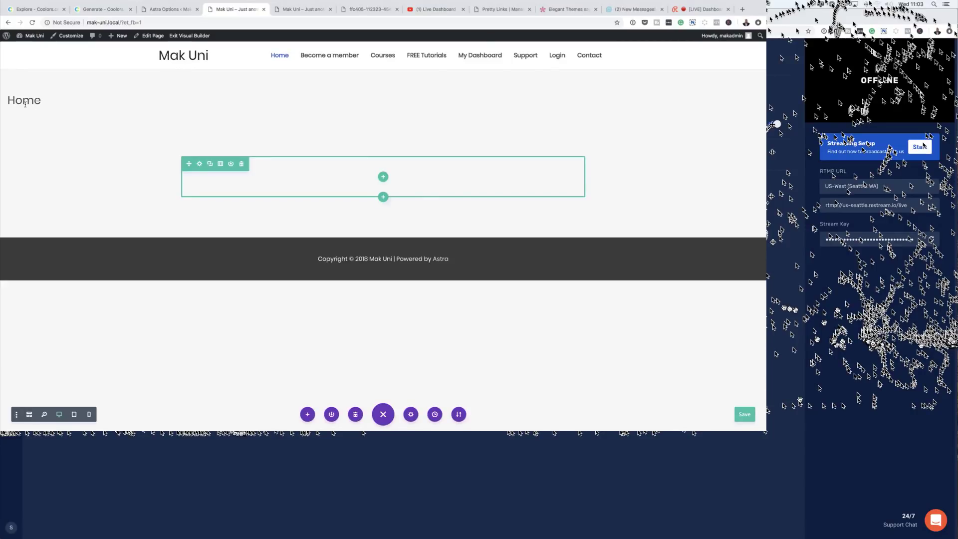
Enable Disable Title in the Home page's Astra Settings and update the page.
drag(8, 103, 50, 103)
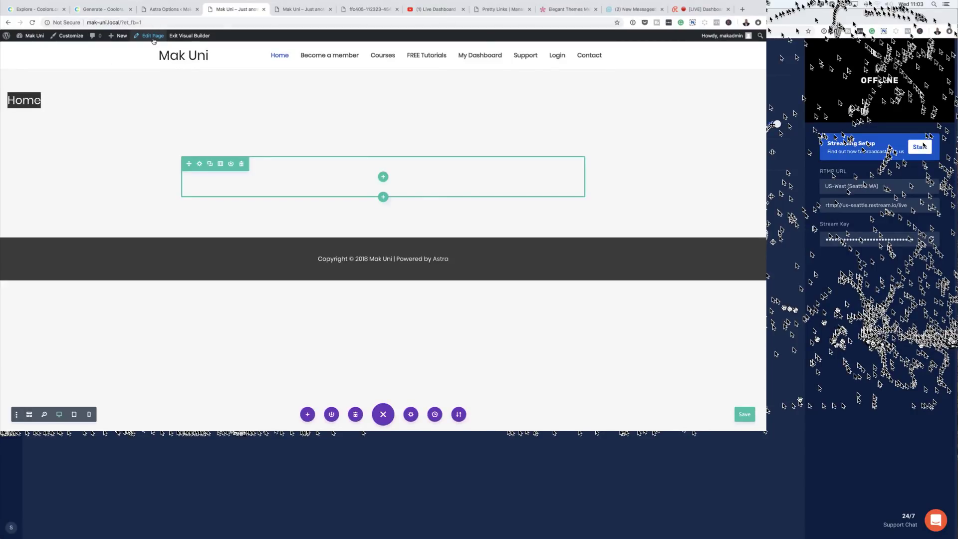
click(153, 36)
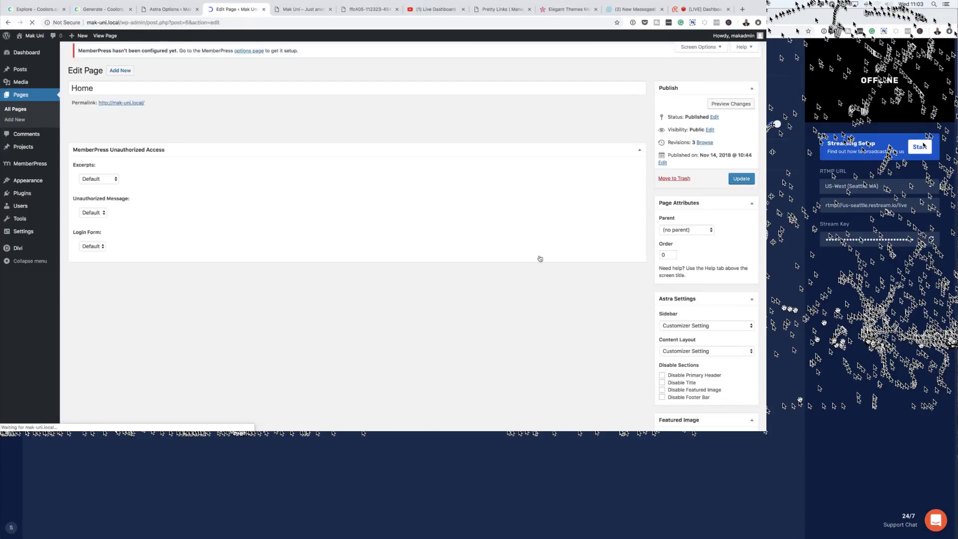
scroll(692, 323, down, 1)
scroll(691, 323, down, 2)
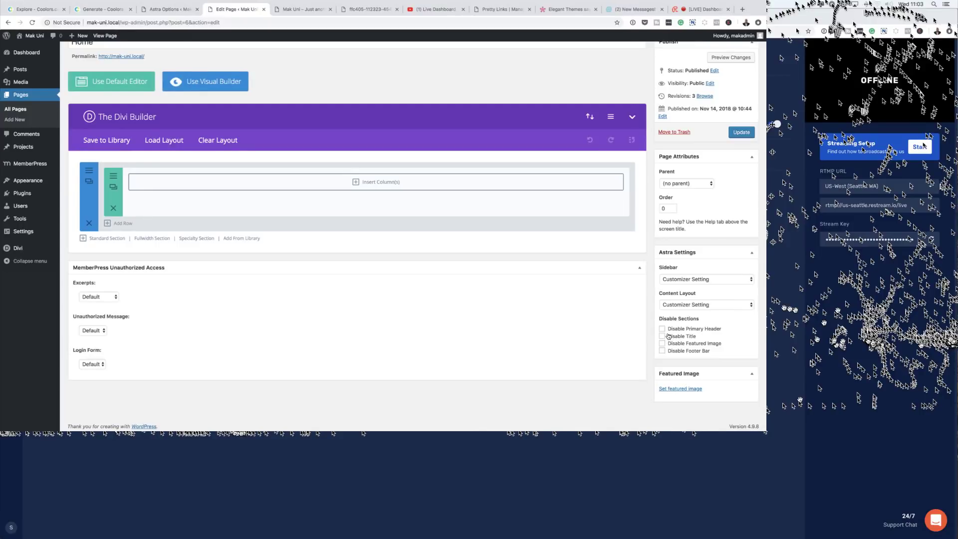
click(663, 338)
click(742, 133)
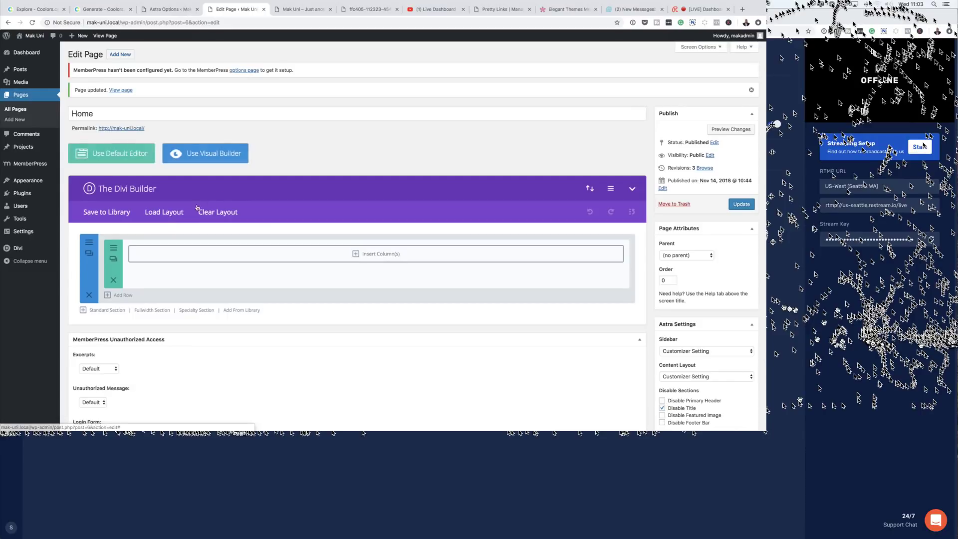
Load the premade Design Agency Landing Page layout onto the Home page with the Visual Builder.
click(210, 153)
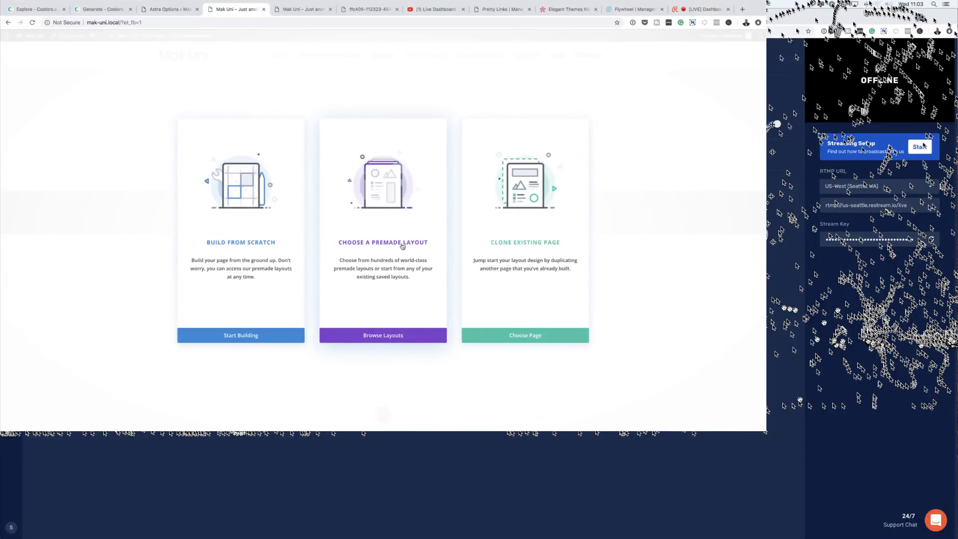
click(400, 245)
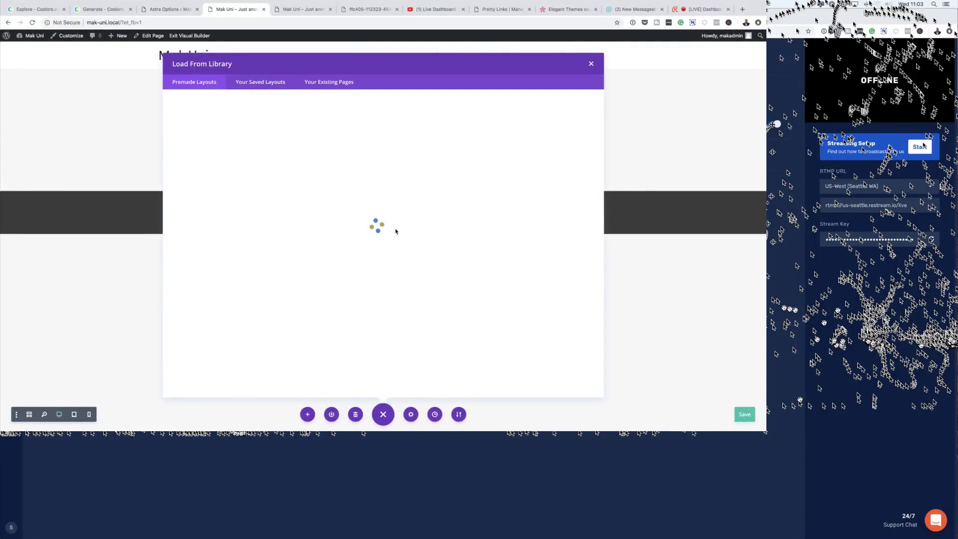
click(330, 277)
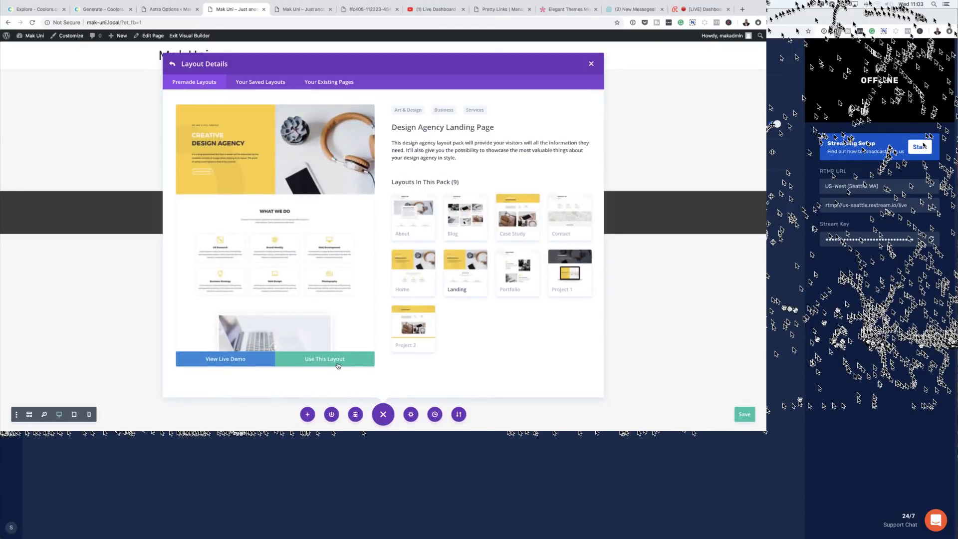
click(338, 366)
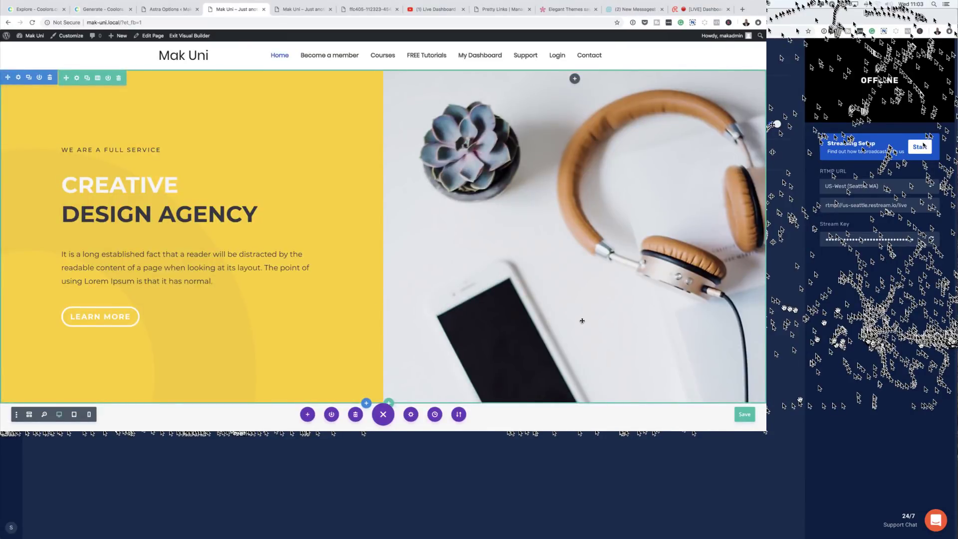
Examine the whole Home page layout from the header menu and hero section to the contact form and footer.
scroll(599, 285, down, 1)
scroll(598, 286, up, 1)
scroll(598, 285, down, 10)
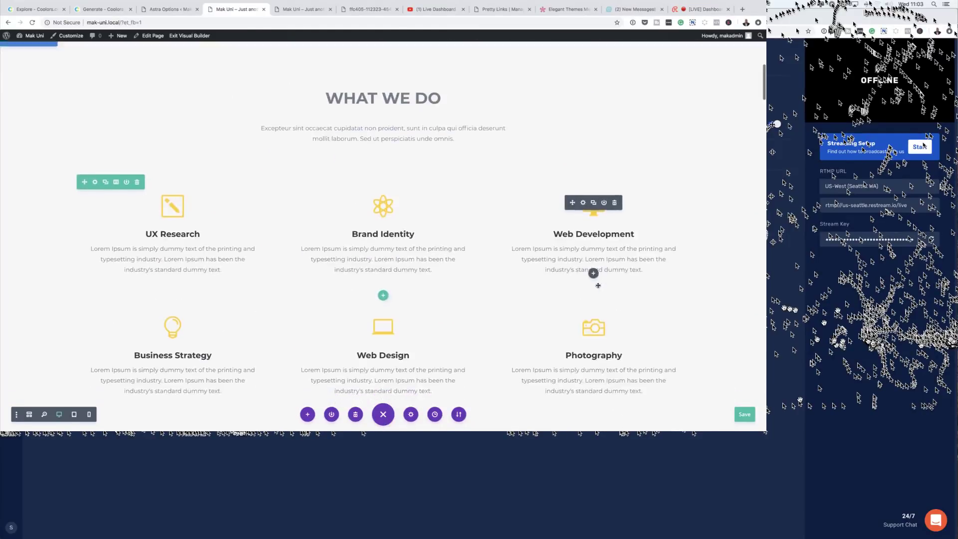
scroll(598, 286, down, 20)
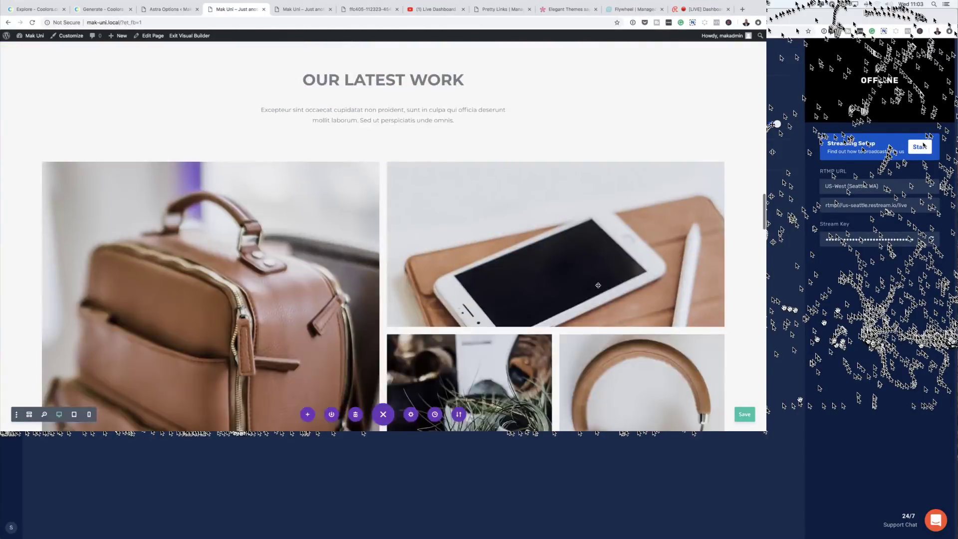
scroll(598, 285, down, 20)
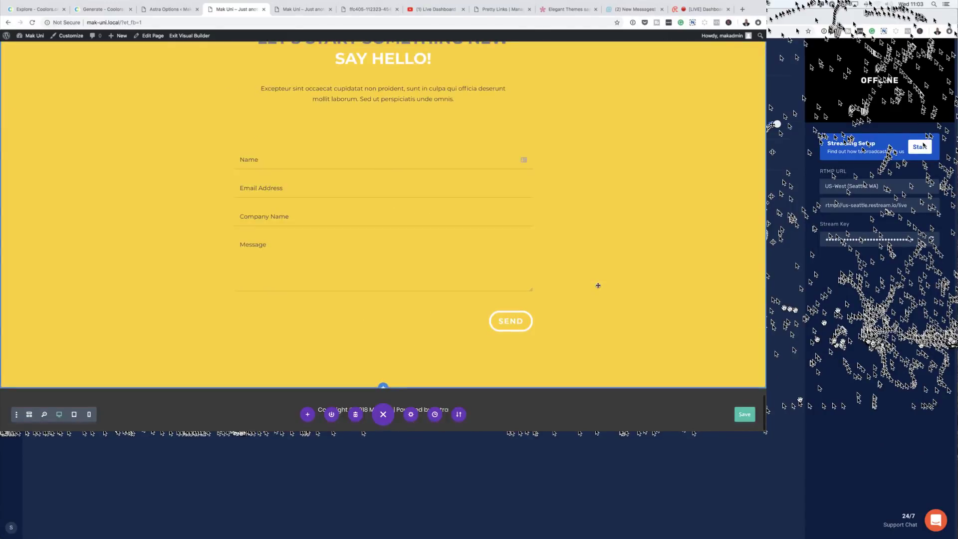
scroll(599, 286, up, 20)
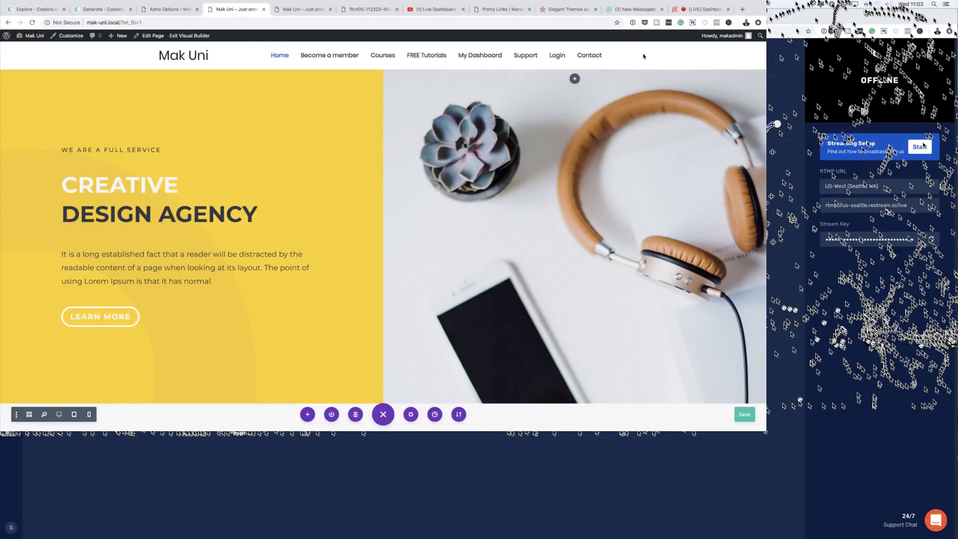
scroll(646, 171, down, 20)
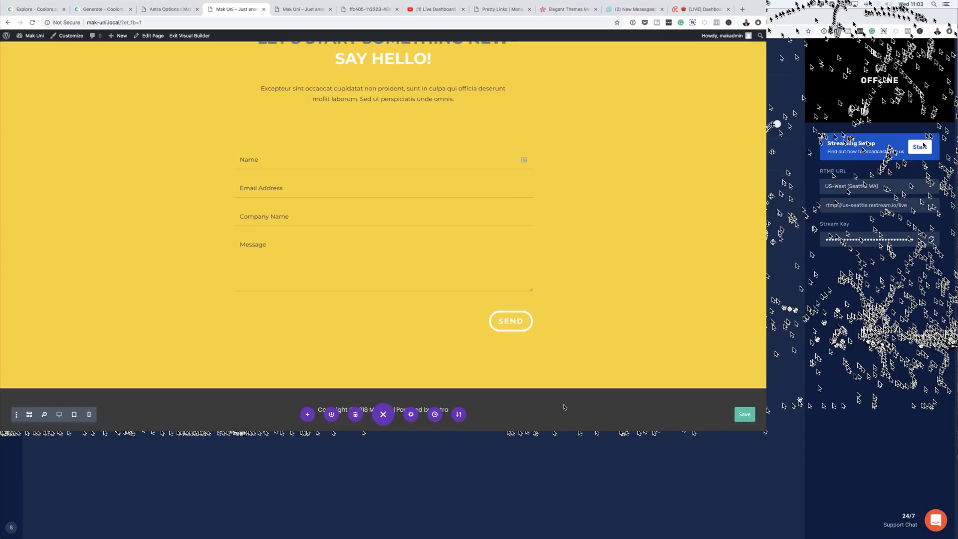
scroll(565, 407, up, 20)
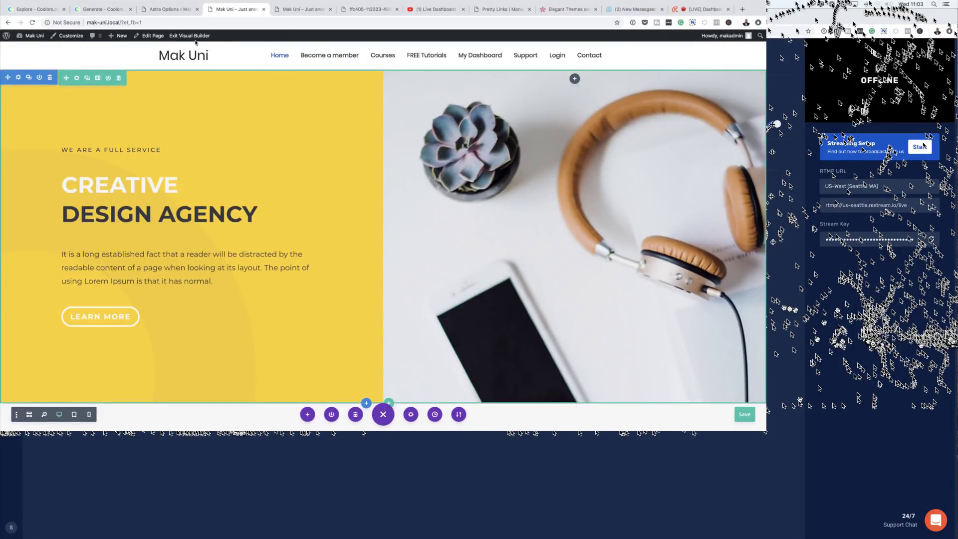
Review the customizer links and the Astra Pro features on the Astra Options page.
click(169, 10)
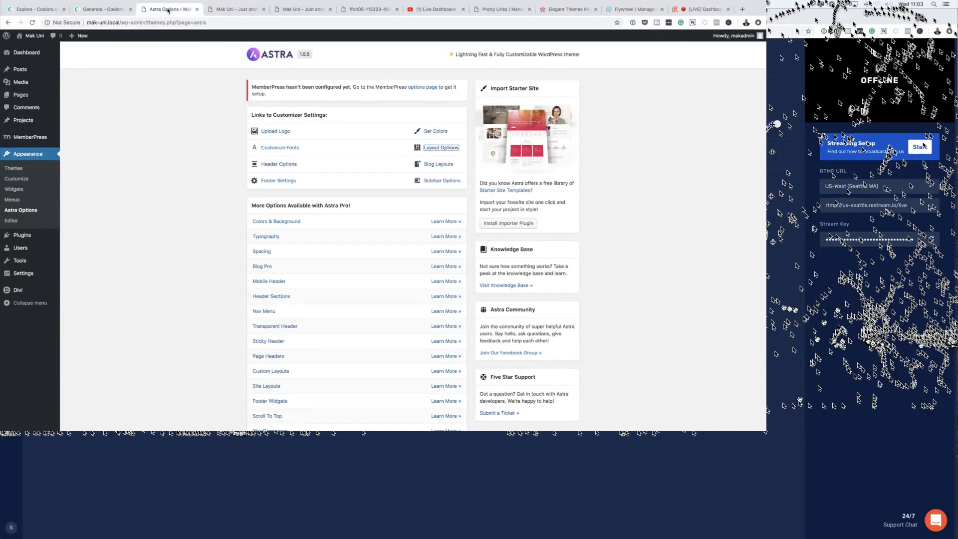
click(178, 131)
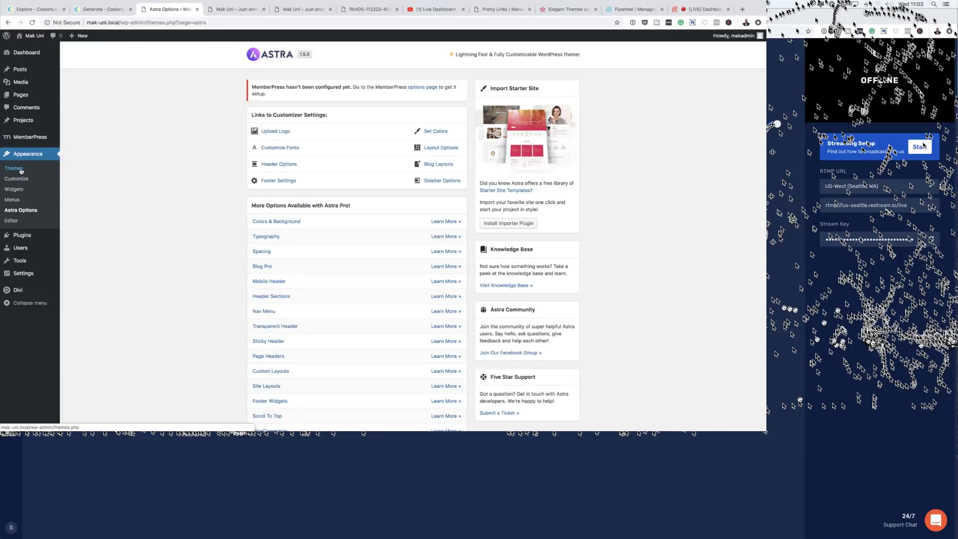
scroll(90, 171, down, 4)
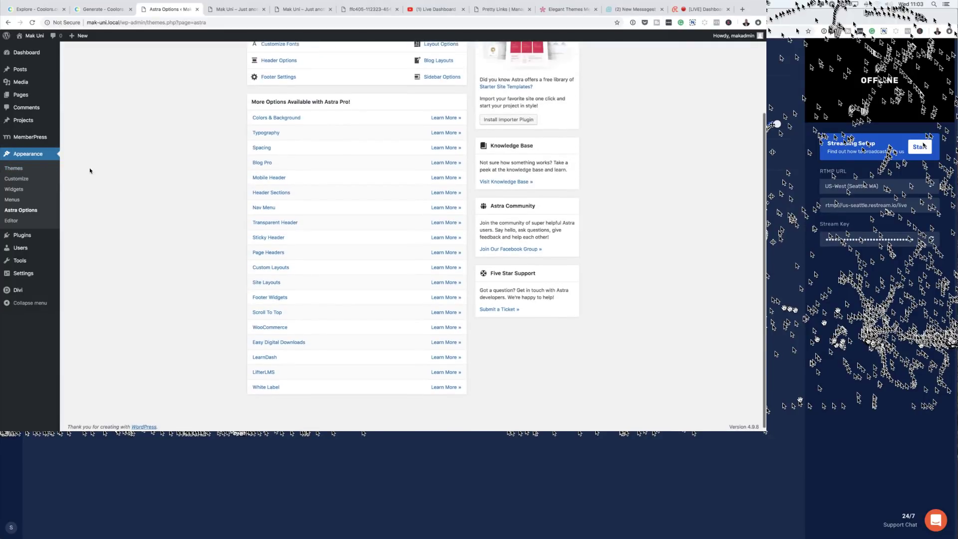
scroll(89, 171, up, 4)
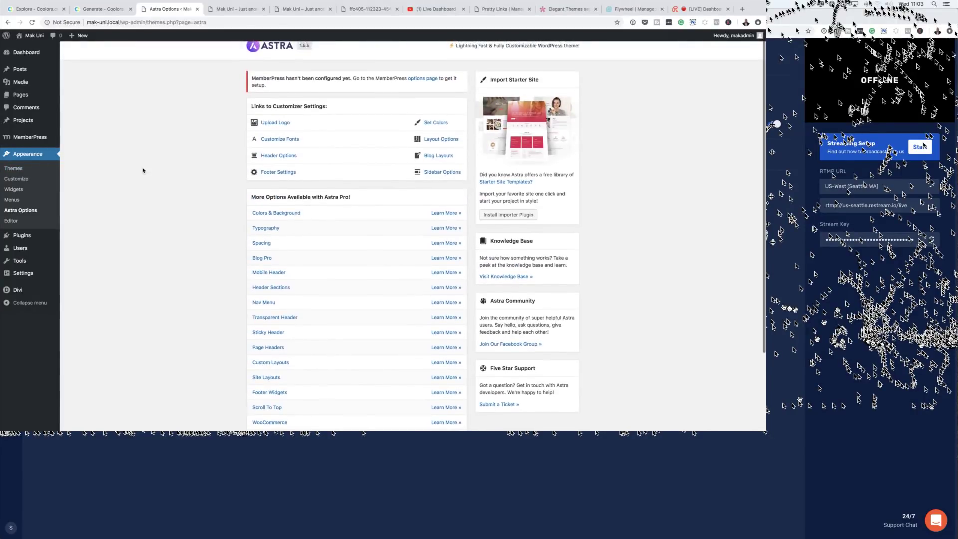
scroll(205, 176, up, 1)
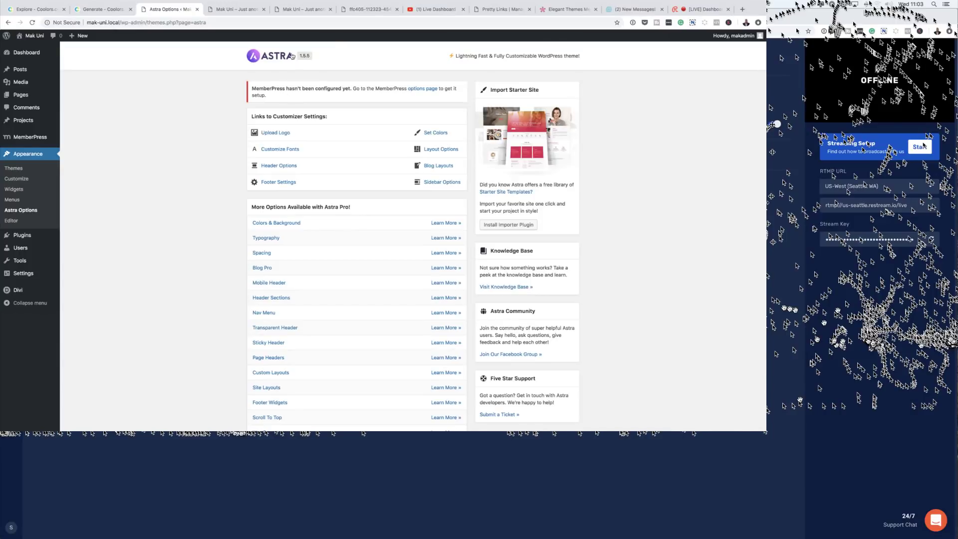
Open the Astra website's Pro page and review the add-on features from site layouts and header designs to white label and testimonials.
click(275, 56)
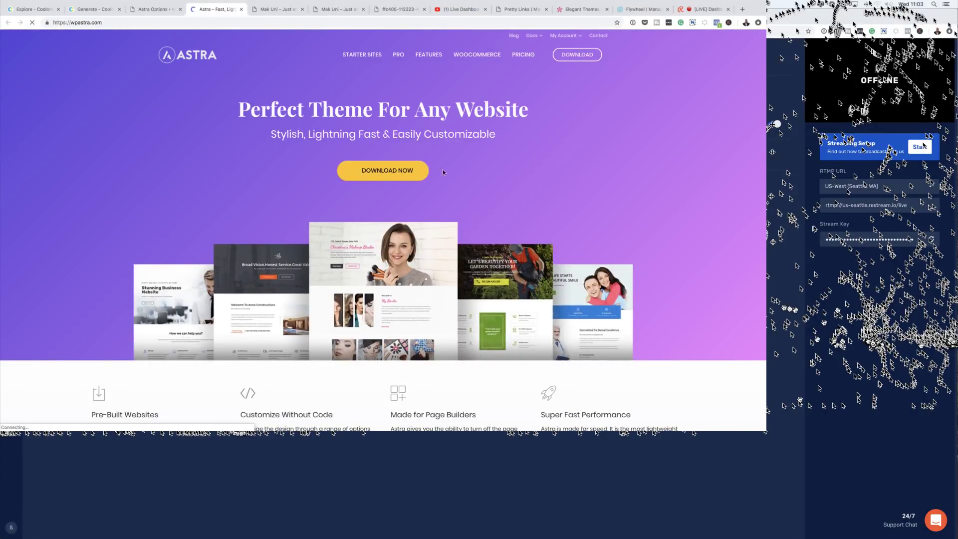
click(398, 56)
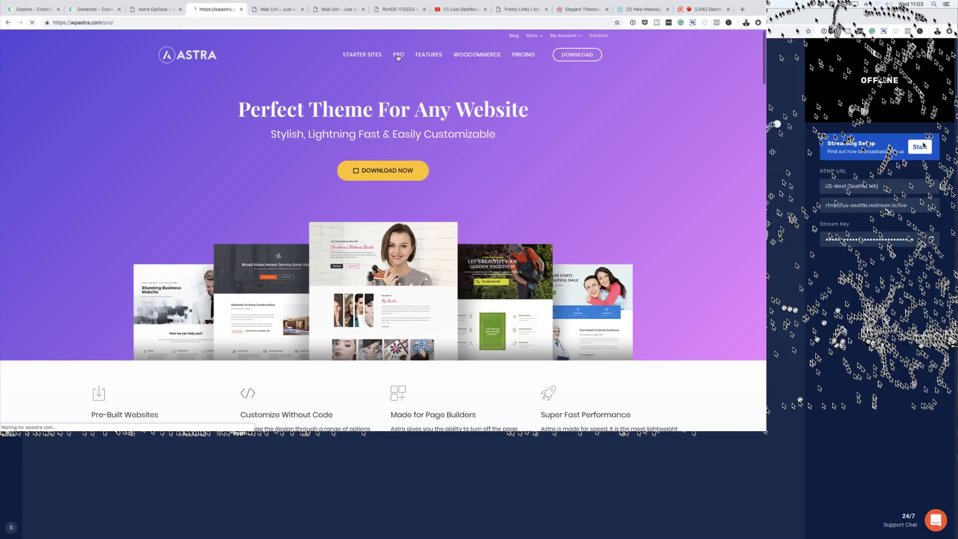
scroll(377, 311, down, 5)
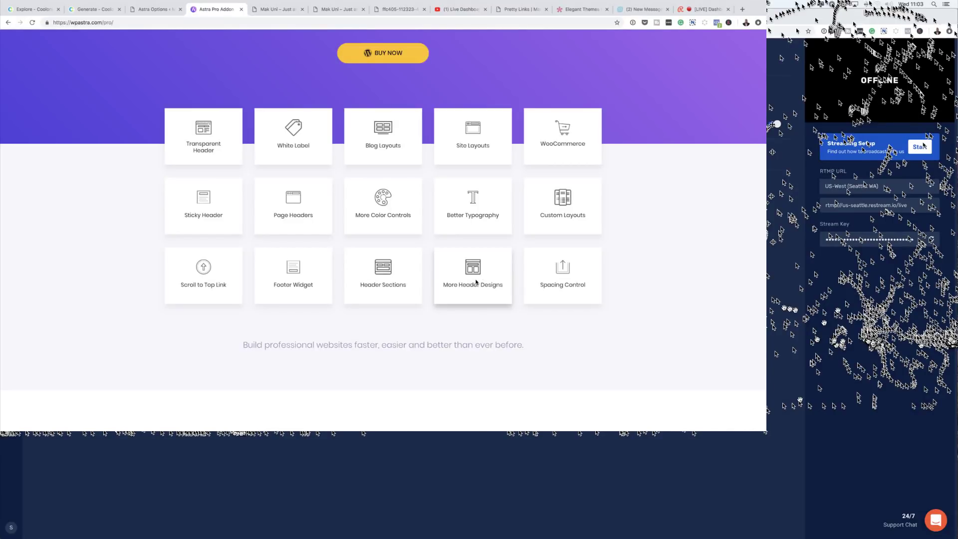
scroll(438, 304, down, 8)
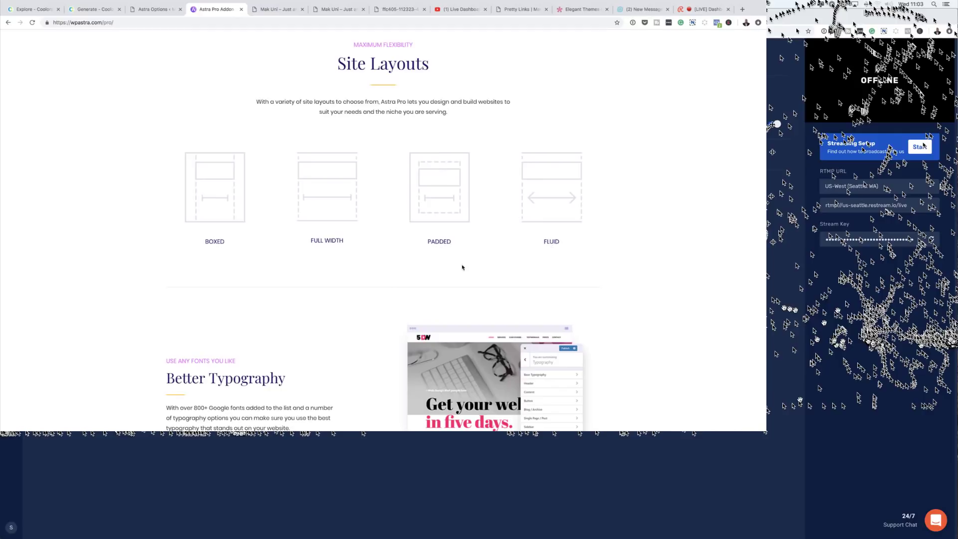
scroll(378, 292, down, 4)
scroll(377, 293, down, 10)
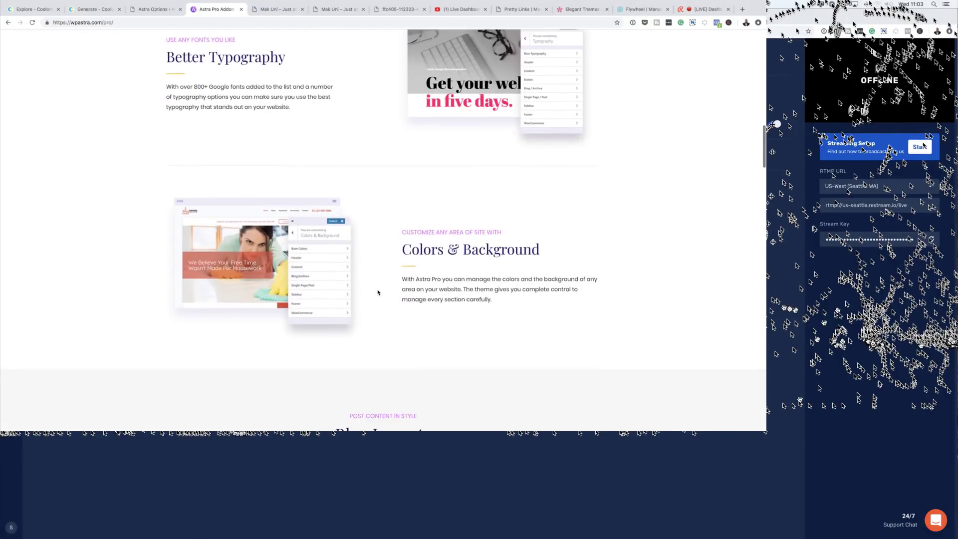
scroll(378, 292, down, 10)
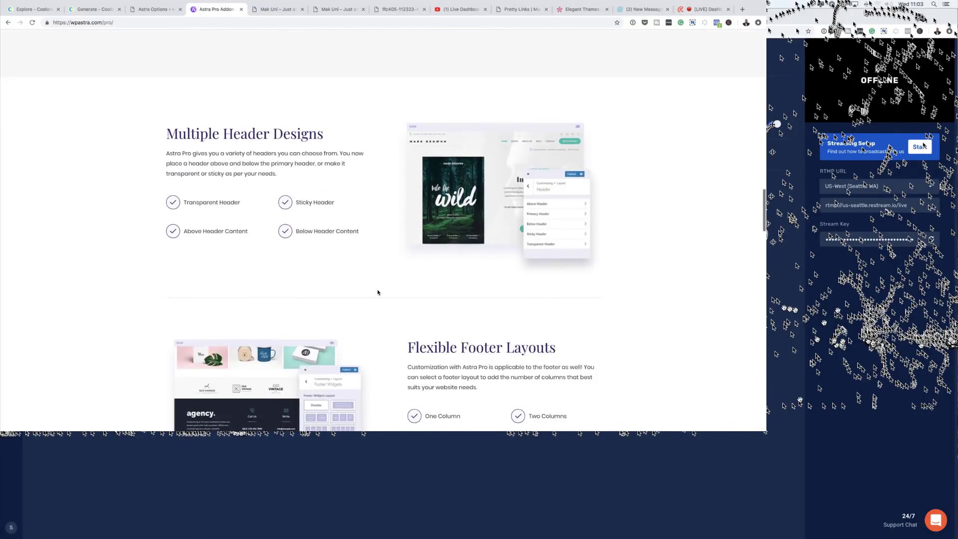
scroll(378, 293, down, 8)
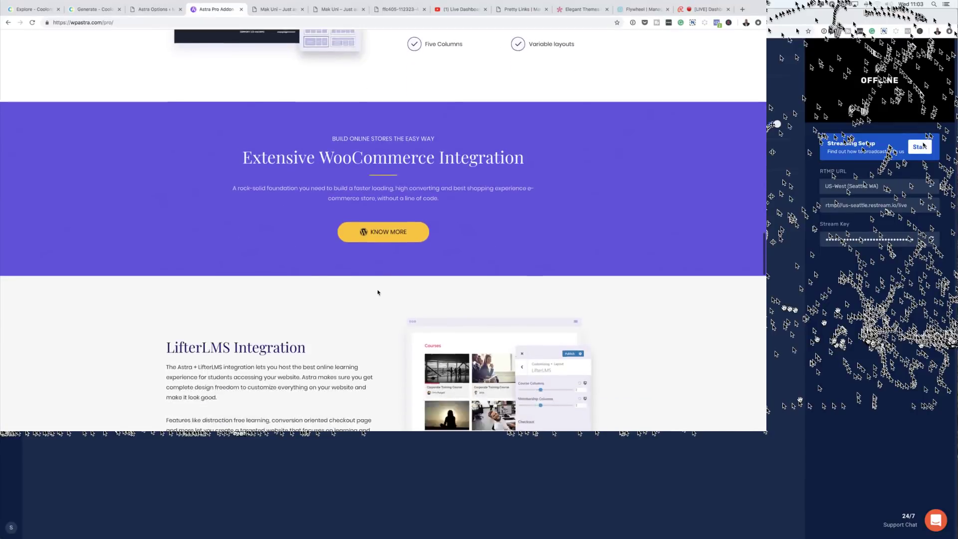
scroll(378, 293, down, 10)
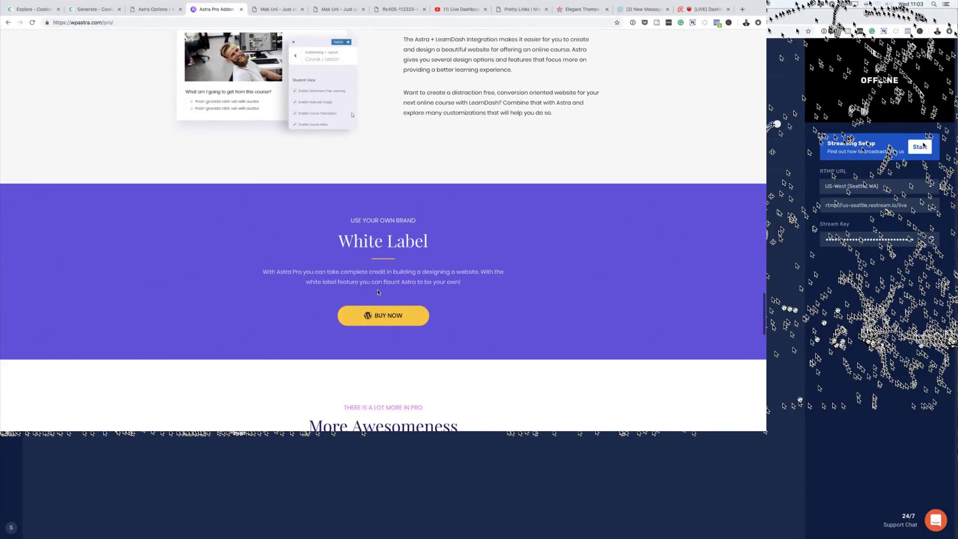
scroll(378, 292, up, 2)
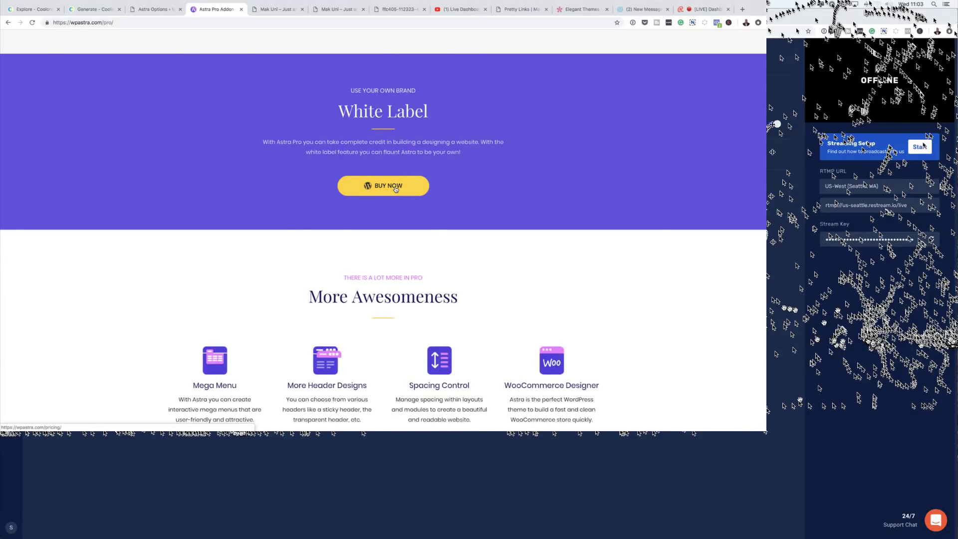
scroll(424, 310, down, 15)
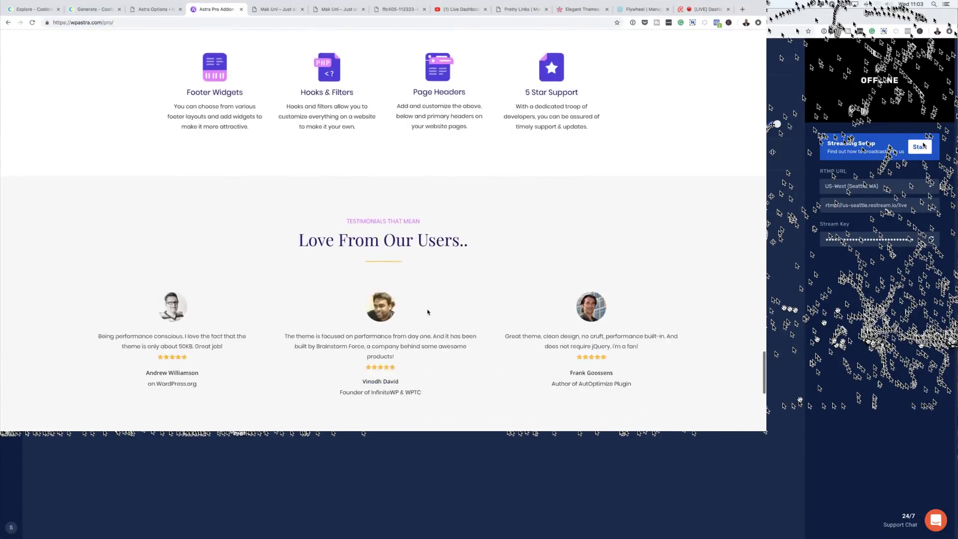
Open the Astra pricing page and compare the Astra Pro, Mini Agency Bundle and Agency Bundle packages.
scroll(428, 314, up, 20)
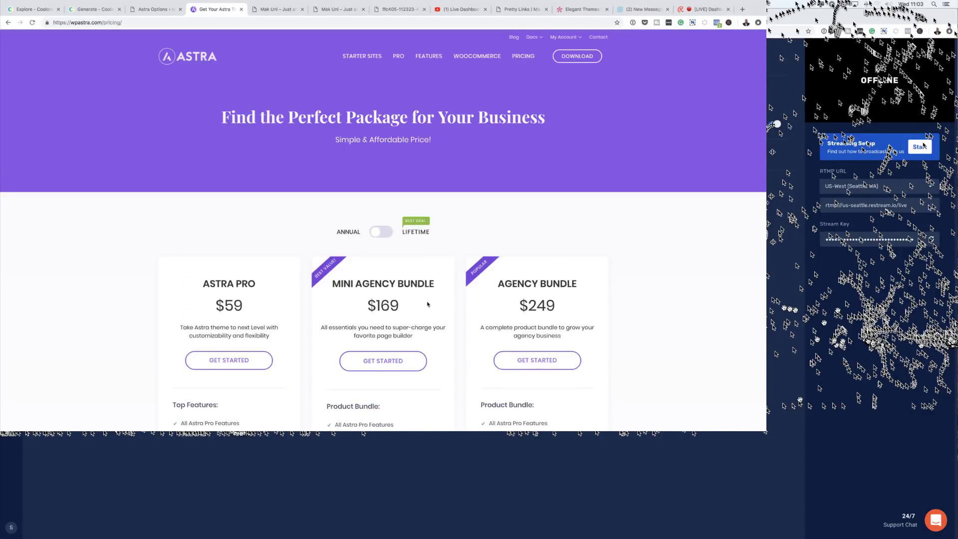
scroll(427, 303, down, 5)
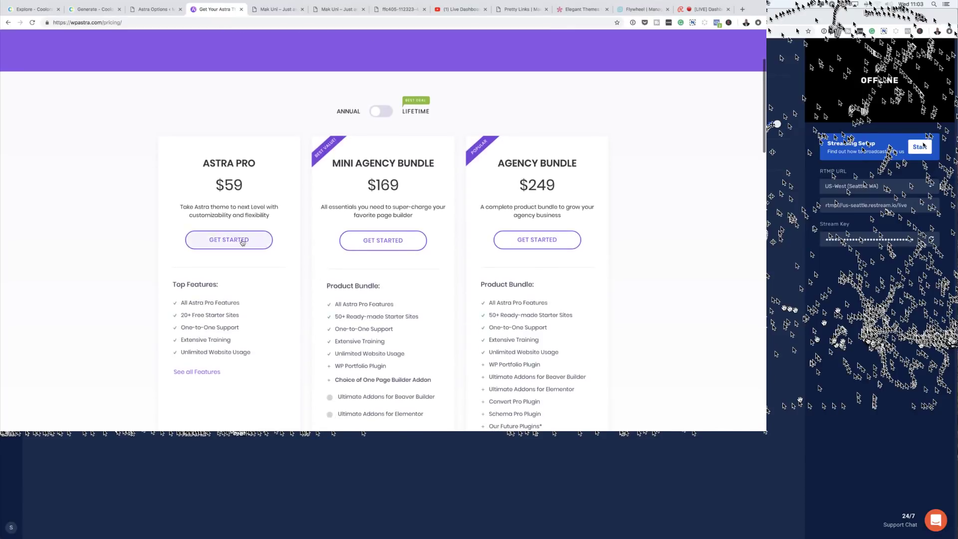
scroll(256, 266, down, 6)
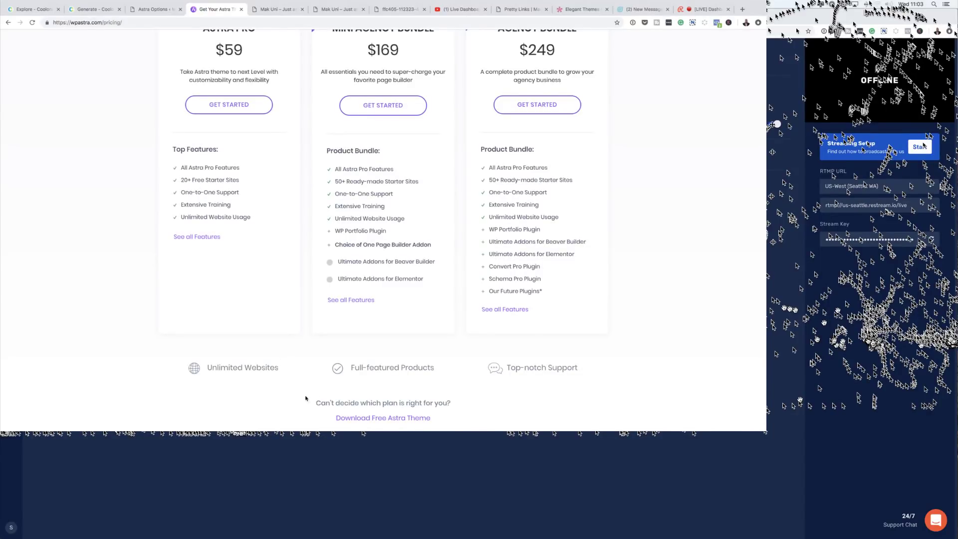
scroll(213, 261, up, 10)
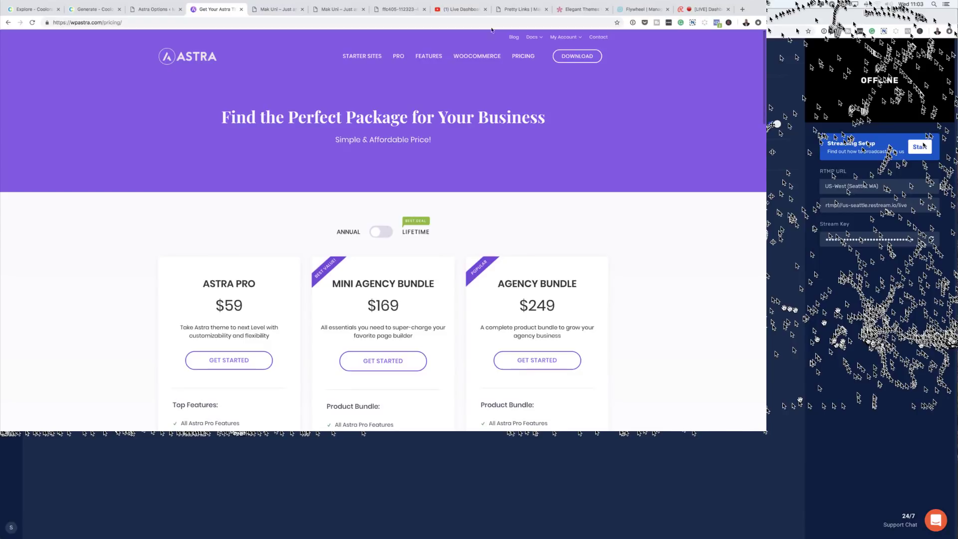
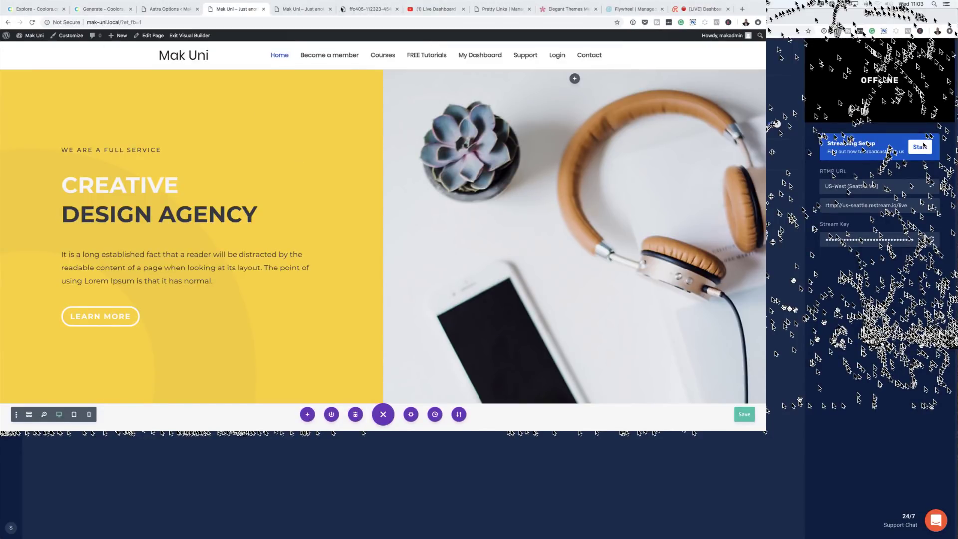
Open the MemberPress memberships list in the site's admin dashboard and agree to send anonymous usage data.
click(165, 10)
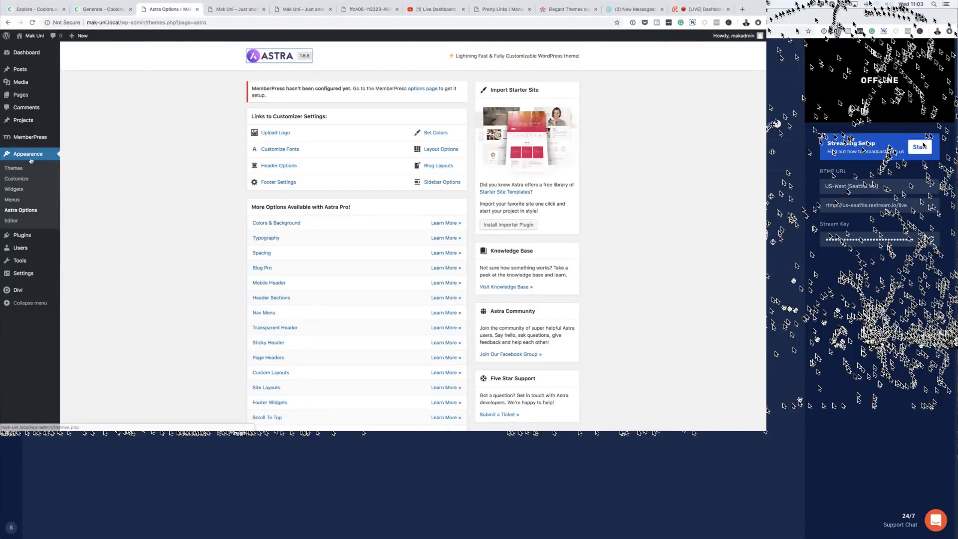
mouse_move(31, 127)
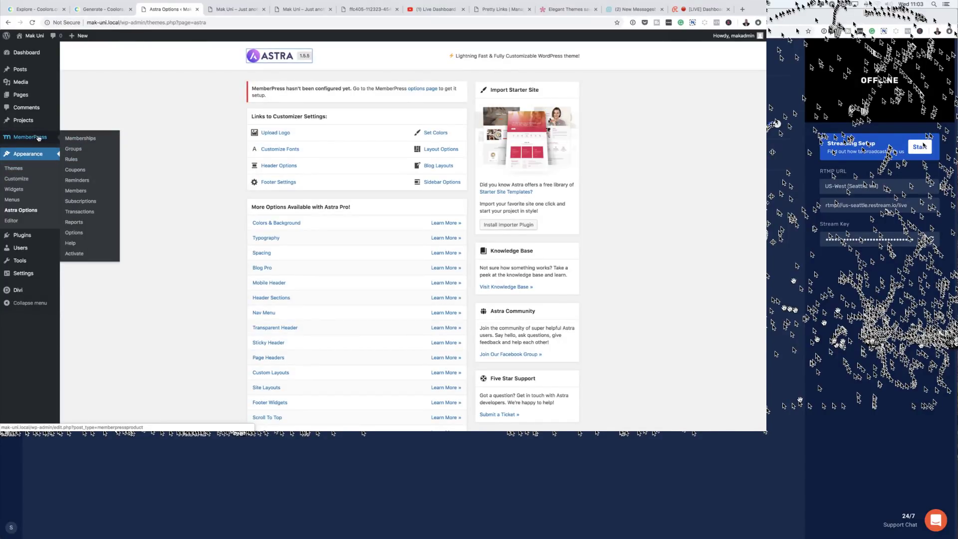
click(41, 139)
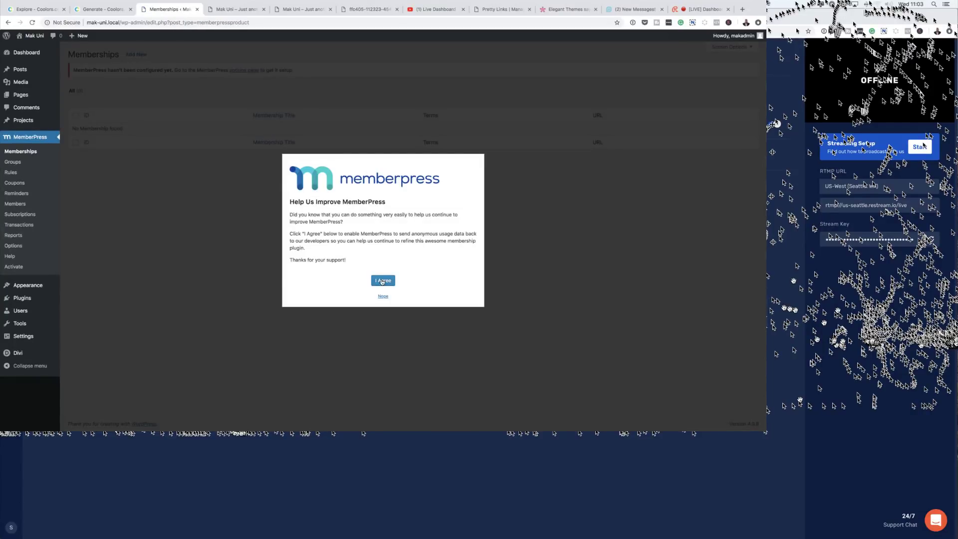
click(382, 281)
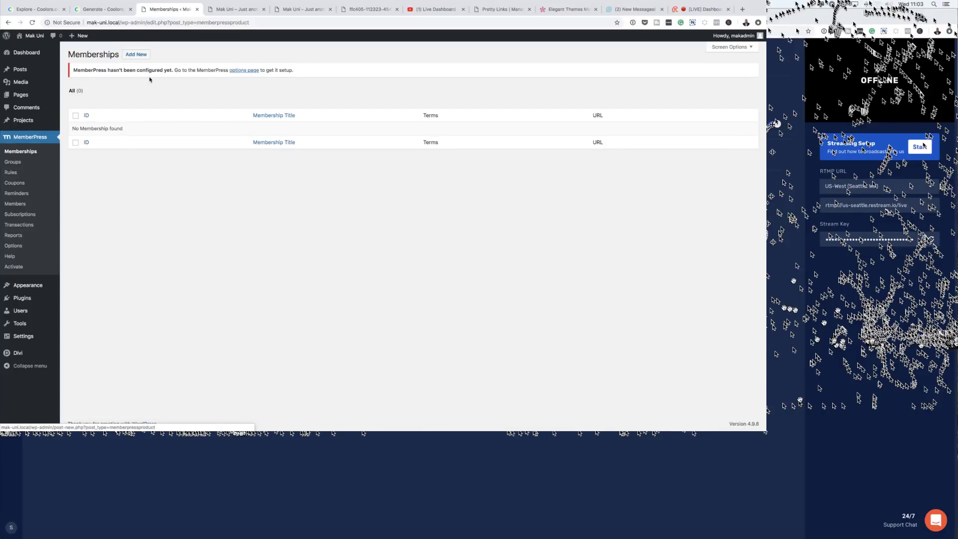
Start a new membership titled VIP and set its price to $19.
click(147, 56)
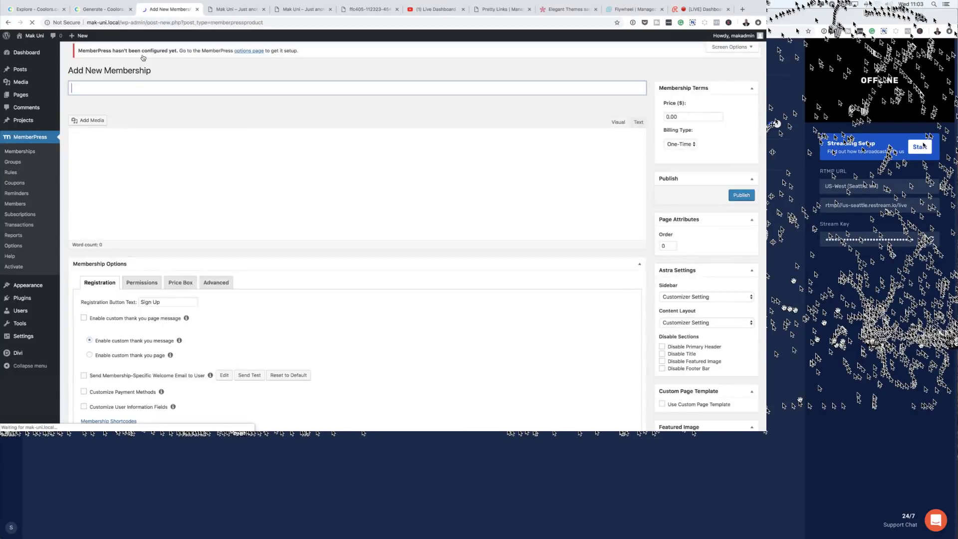
click(123, 96)
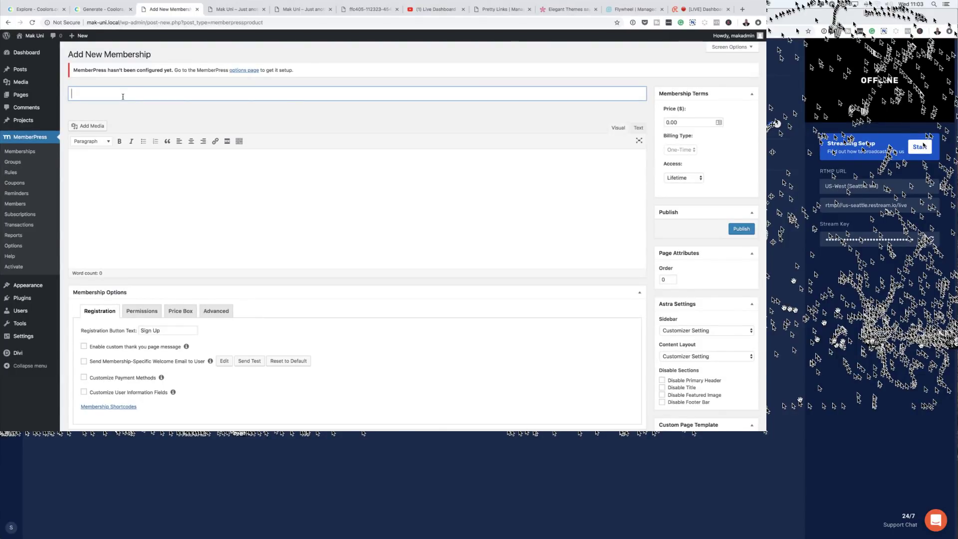
text(VIP)
click(665, 123)
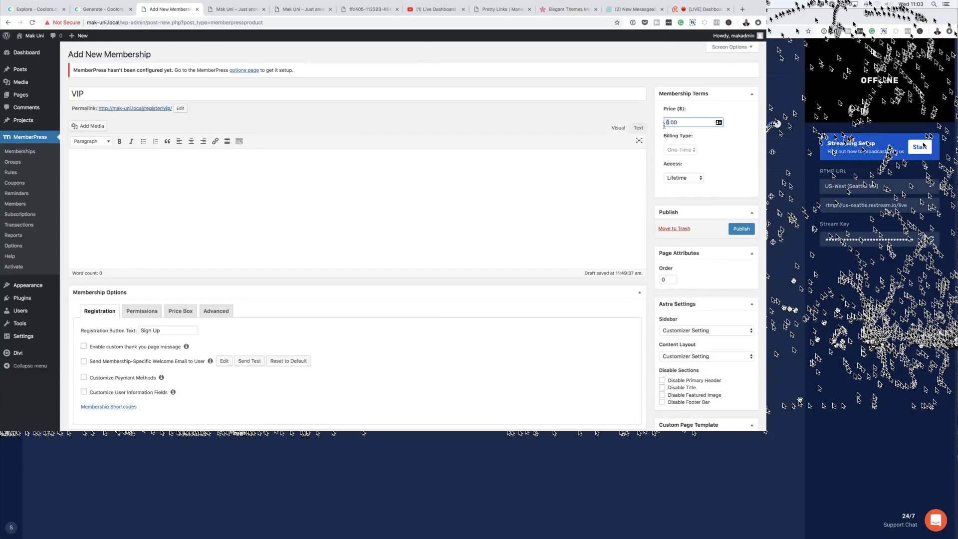
text(19)
Set the VIP membership's billing type to Recurring and open the choices for its billing interval.
click(664, 141)
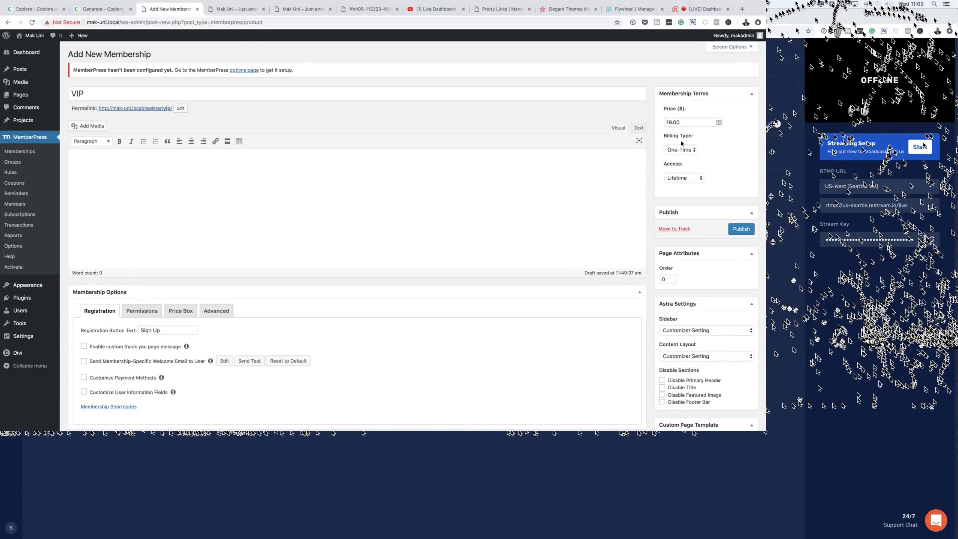
click(688, 150)
click(691, 150)
click(691, 150)
click(693, 142)
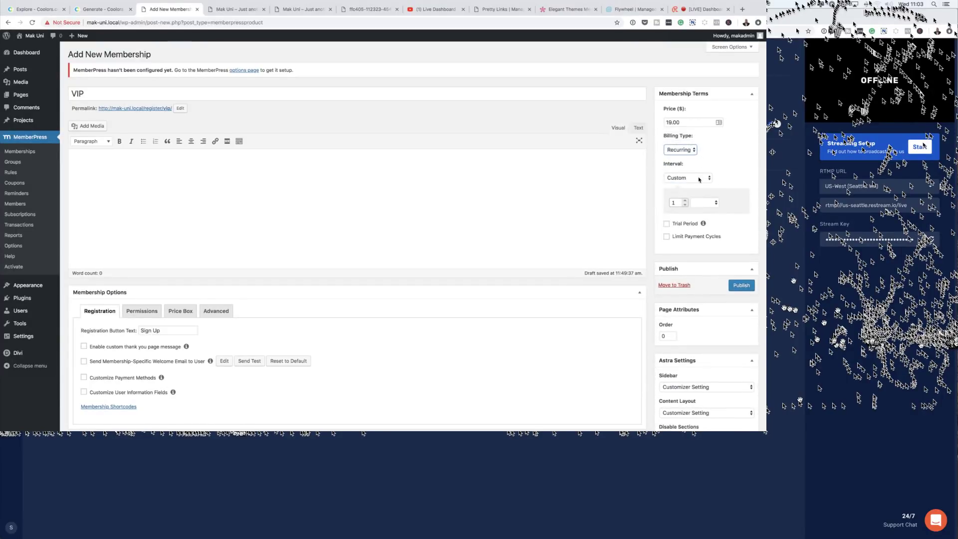
click(700, 178)
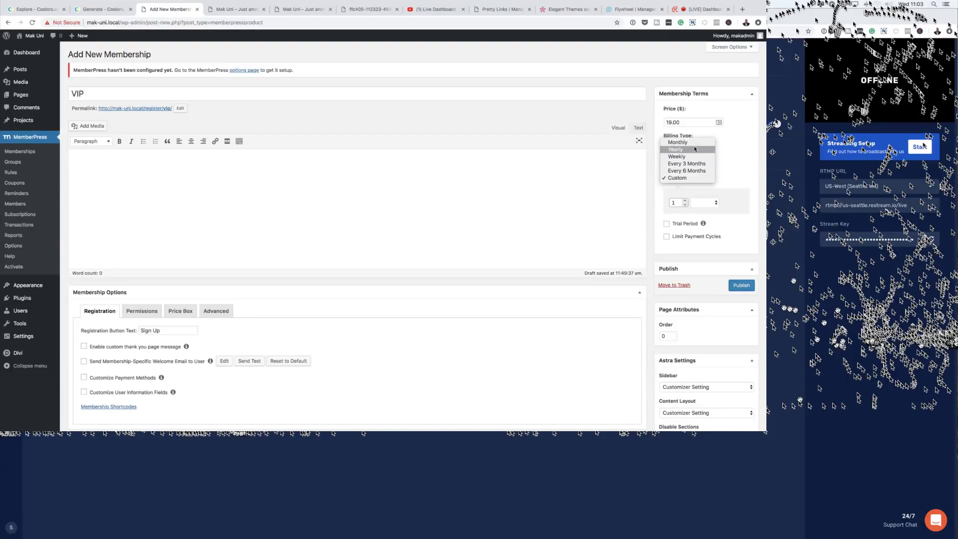
Set the VIP membership's billing interval to Monthly.
click(679, 142)
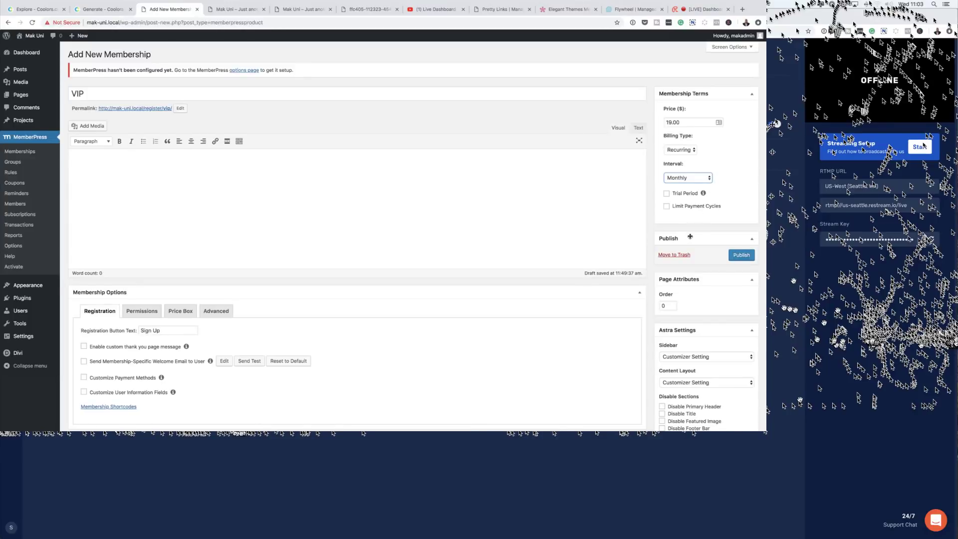
Check the payment methods available under Customize Payment Methods in the registration options, leaving that option disabled.
scroll(402, 331, down, 1)
scroll(402, 332, down, 2)
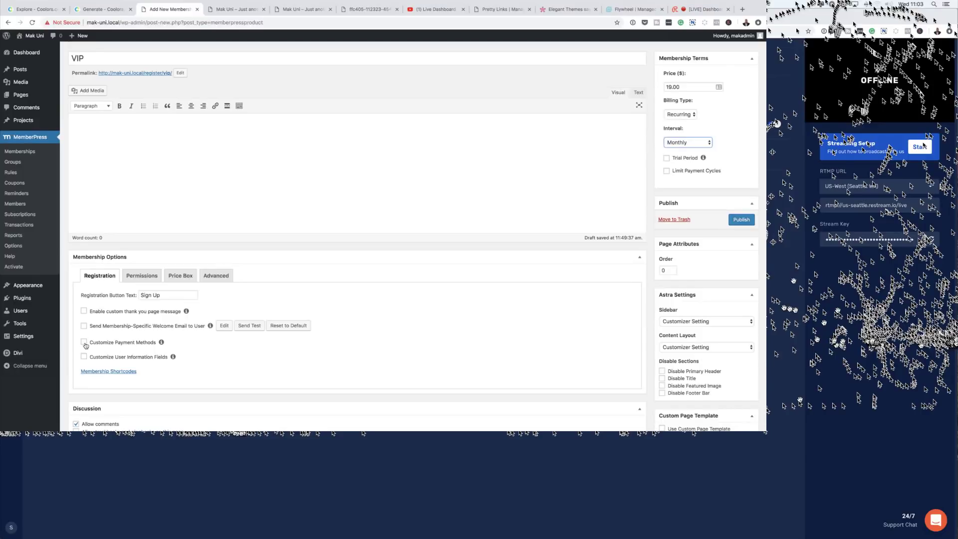
click(85, 343)
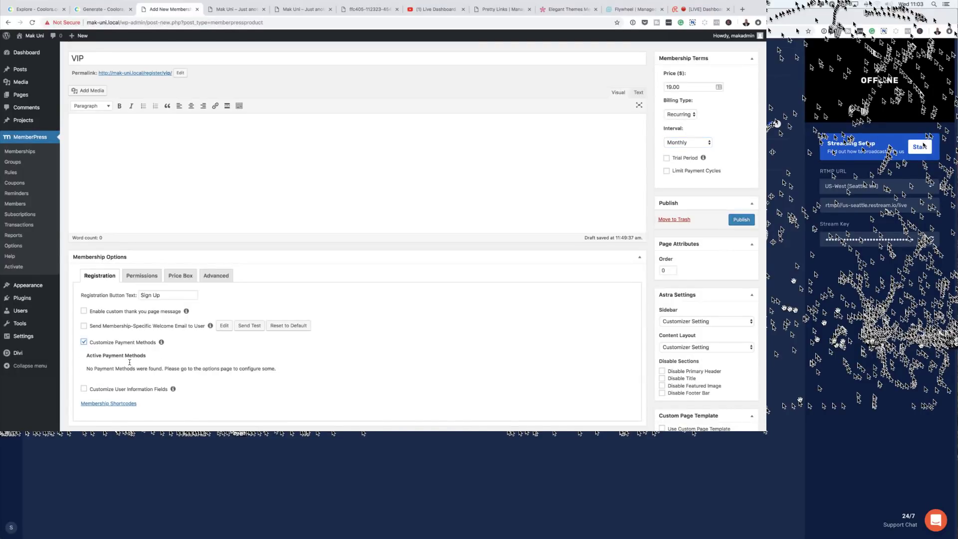
drag(87, 372, 164, 372)
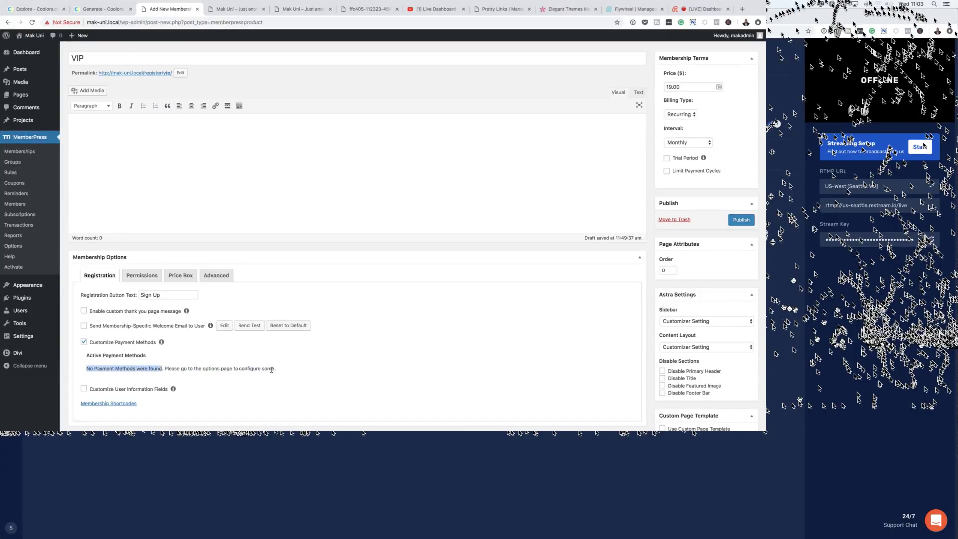
click(84, 342)
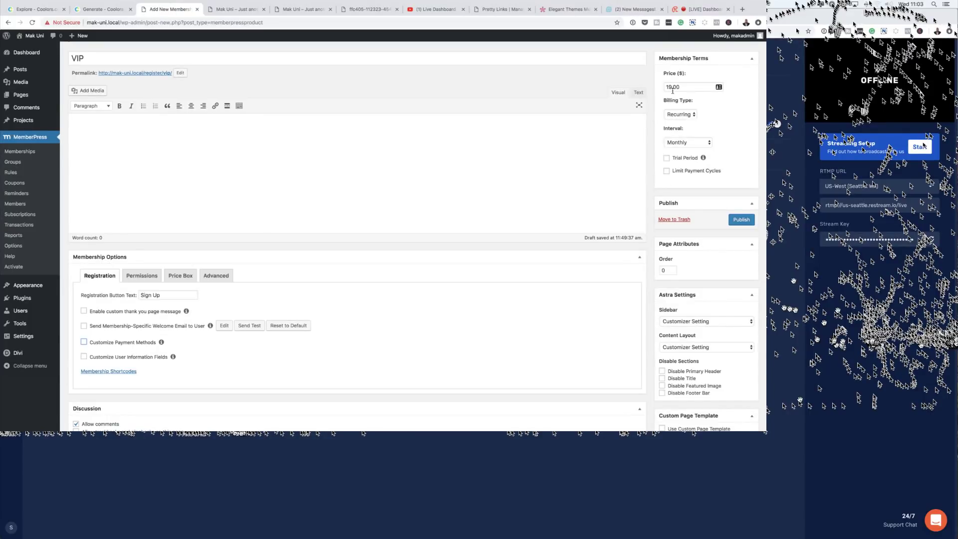
scroll(570, 210, up, 2)
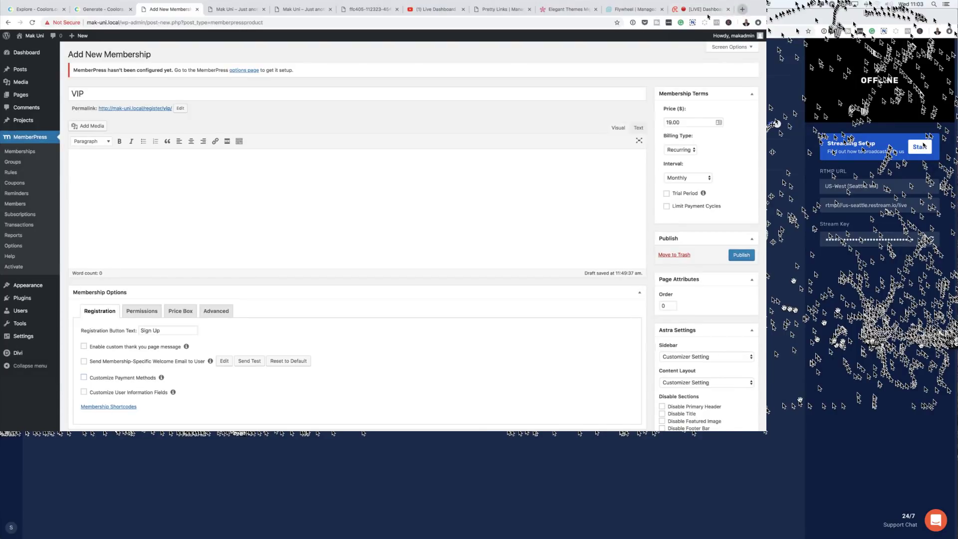
Open the kartra.com website in a new browser tab.
click(743, 9)
text(kart)
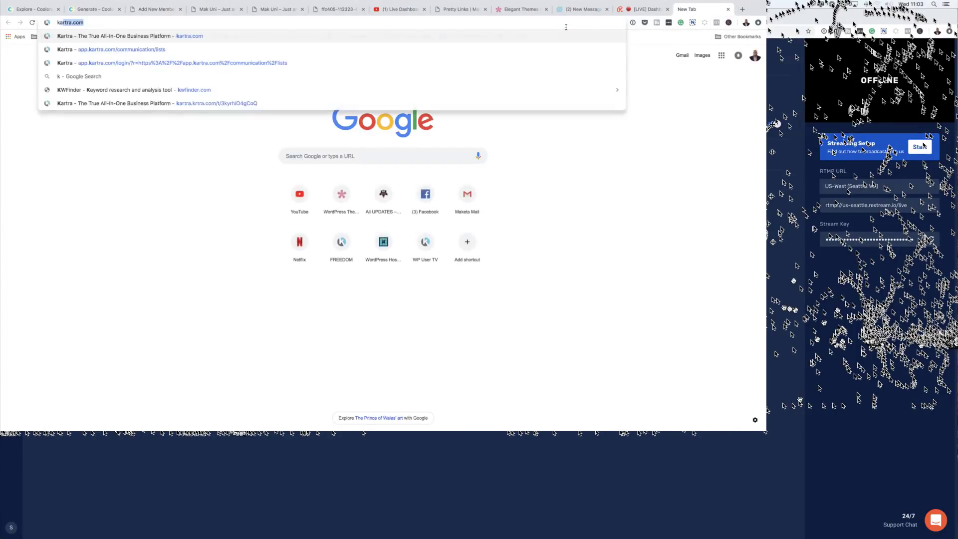
text(ra)
key(Return)
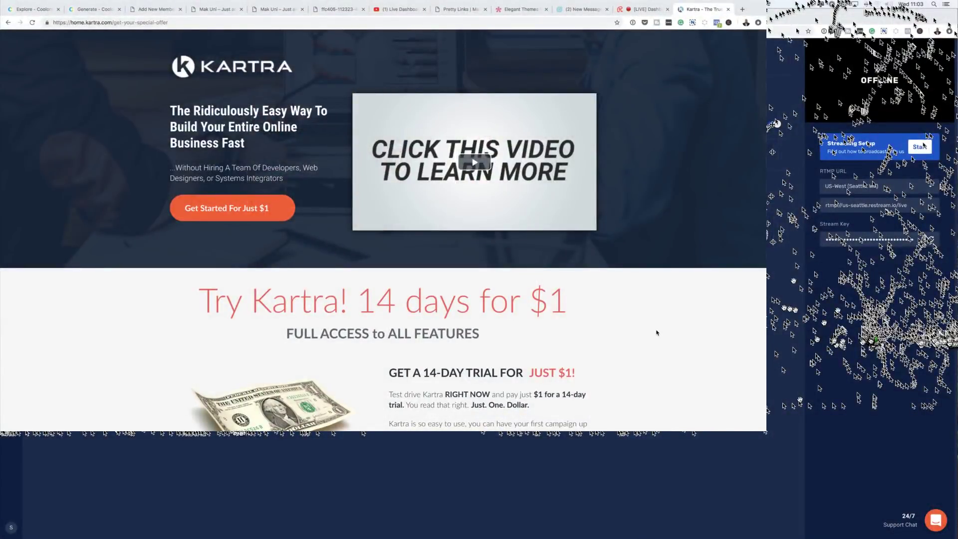
Examine the Kartra offer page, from the trial offer through campaigns, pages, funnels, mail, video and helpdesk to analytics.
scroll(512, 259, down, 3)
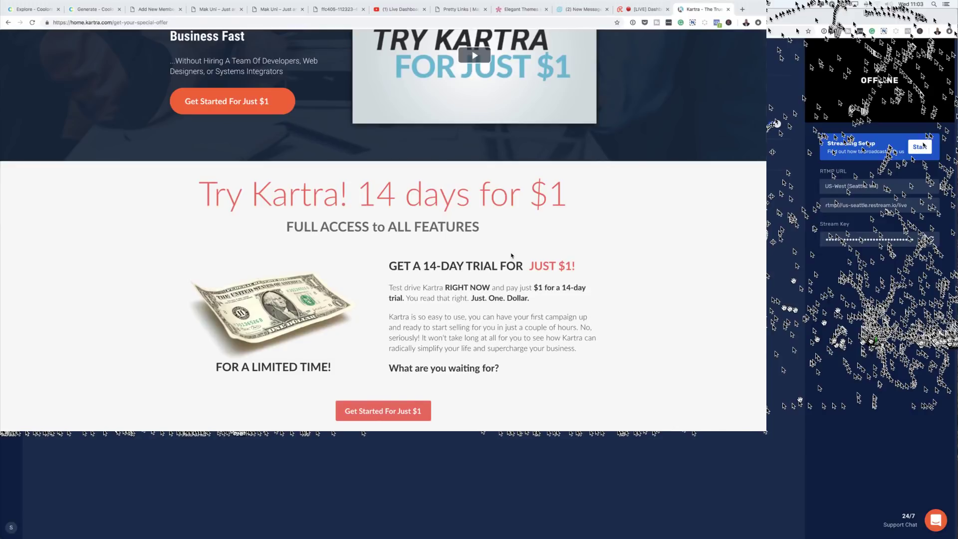
scroll(512, 266, up, 3)
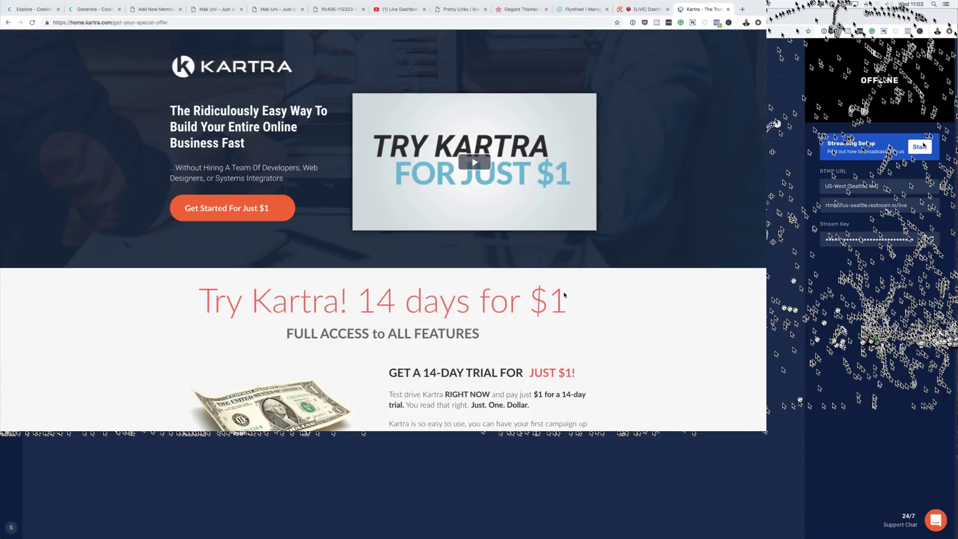
scroll(602, 304, down, 1)
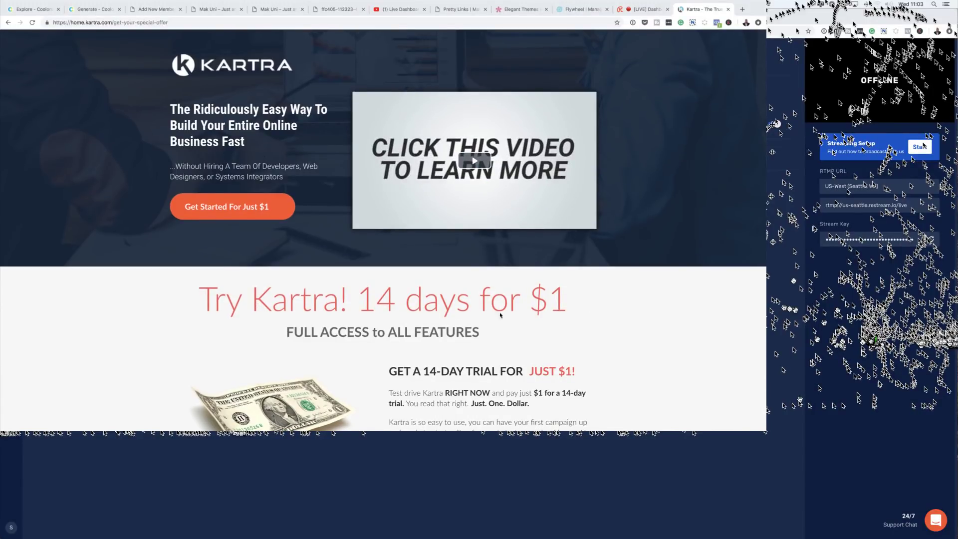
scroll(499, 305, up, 1)
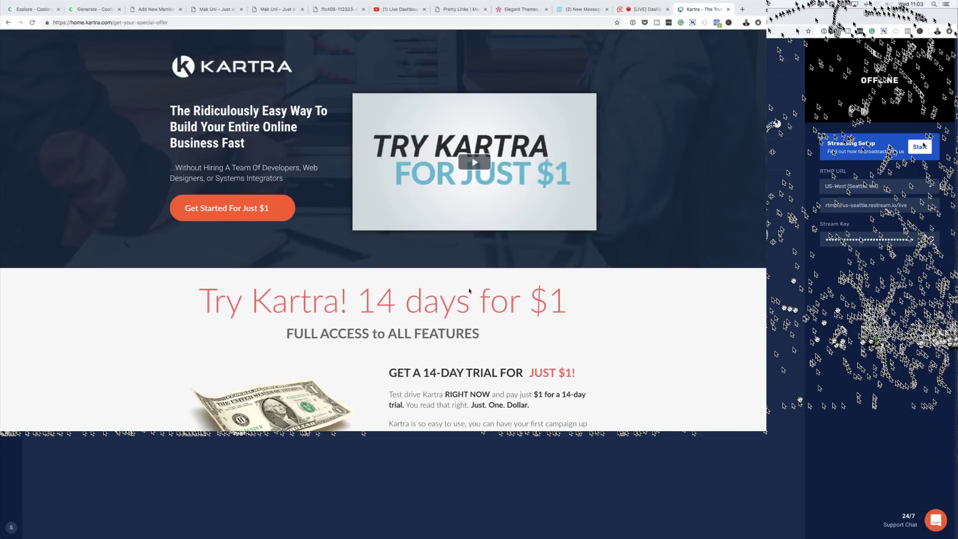
scroll(589, 300, down, 5)
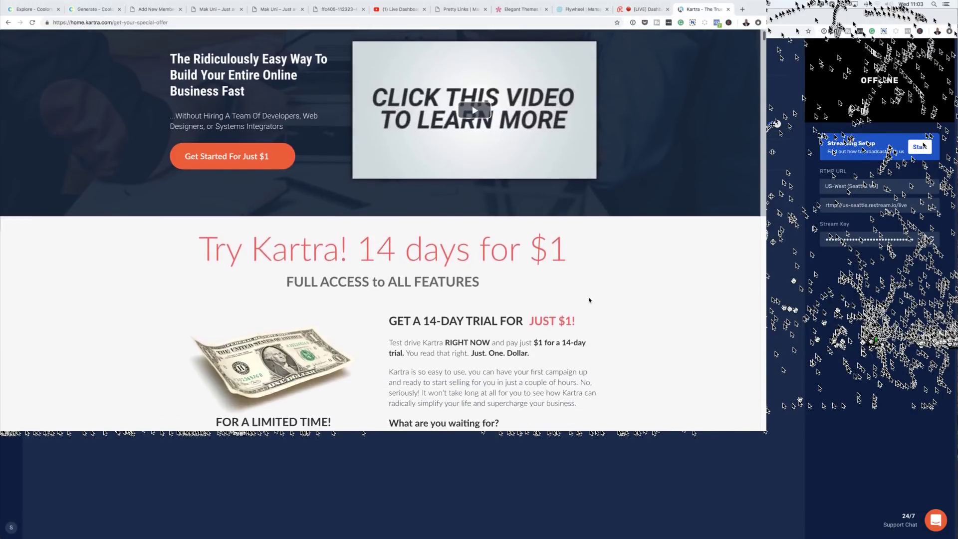
scroll(589, 300, down, 8)
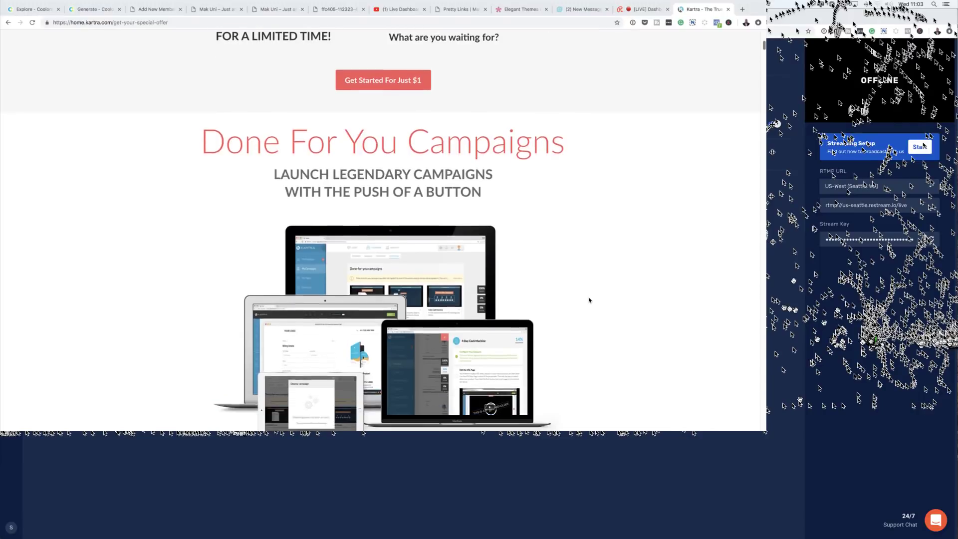
scroll(589, 300, down, 4)
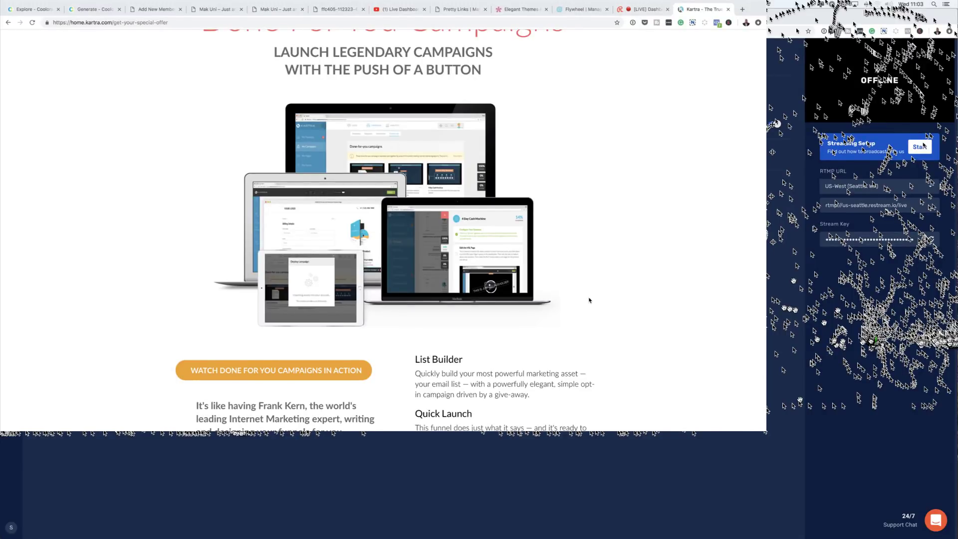
scroll(589, 300, down, 10)
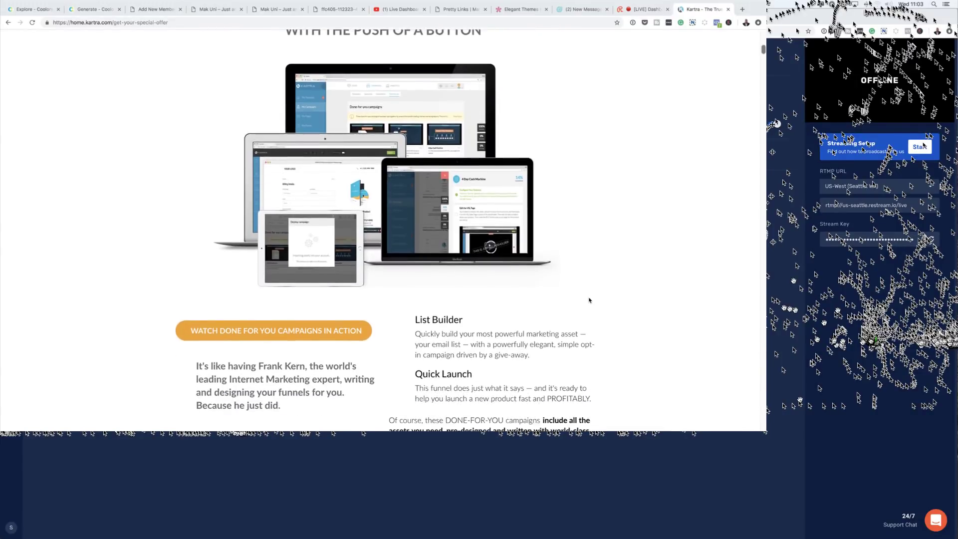
scroll(589, 300, down, 16)
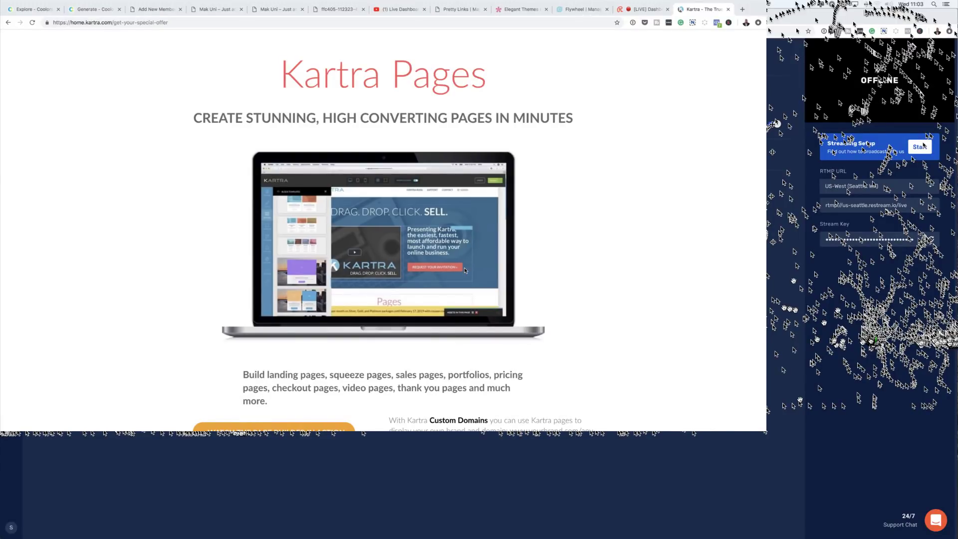
scroll(465, 271, down, 6)
scroll(465, 270, down, 6)
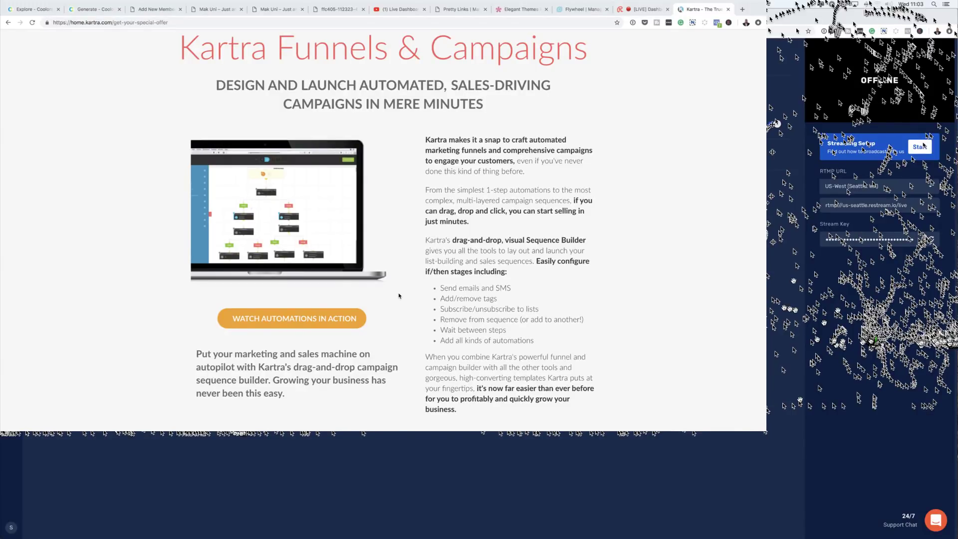
scroll(399, 295, down, 4)
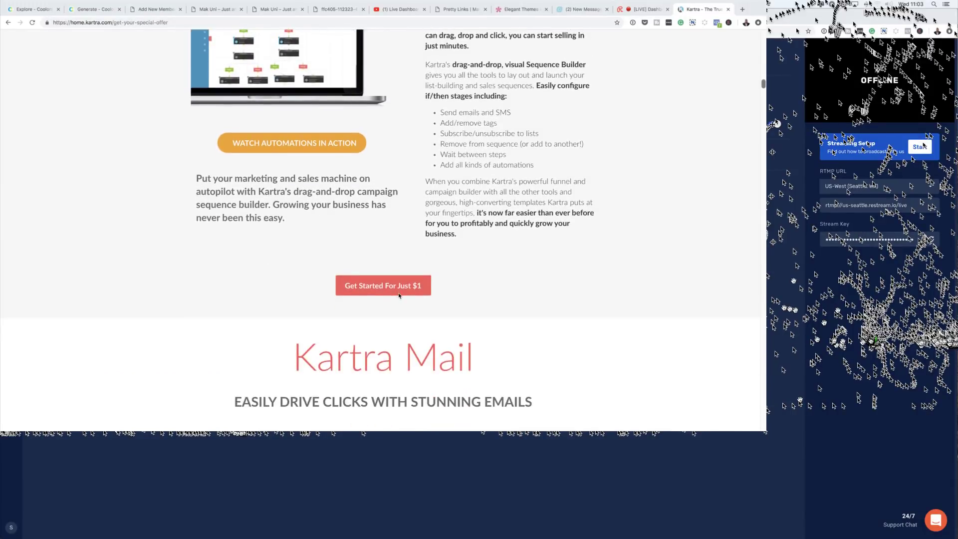
scroll(399, 296, down, 9)
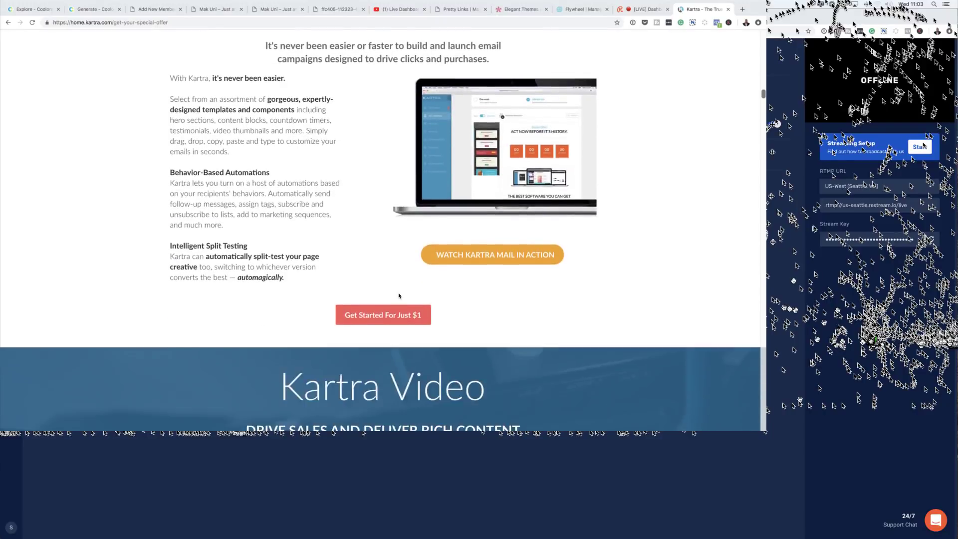
scroll(399, 295, down, 8)
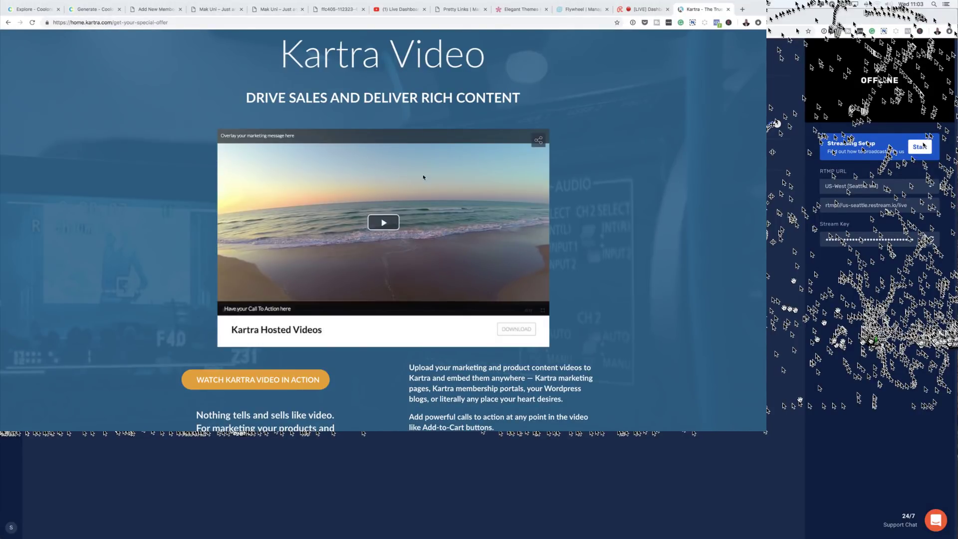
scroll(388, 311, down, 1)
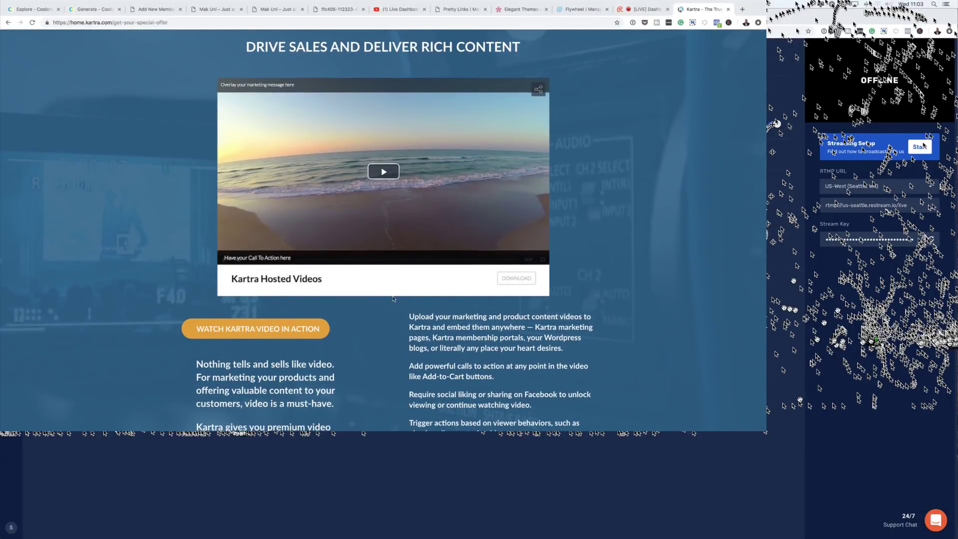
scroll(394, 293, down, 4)
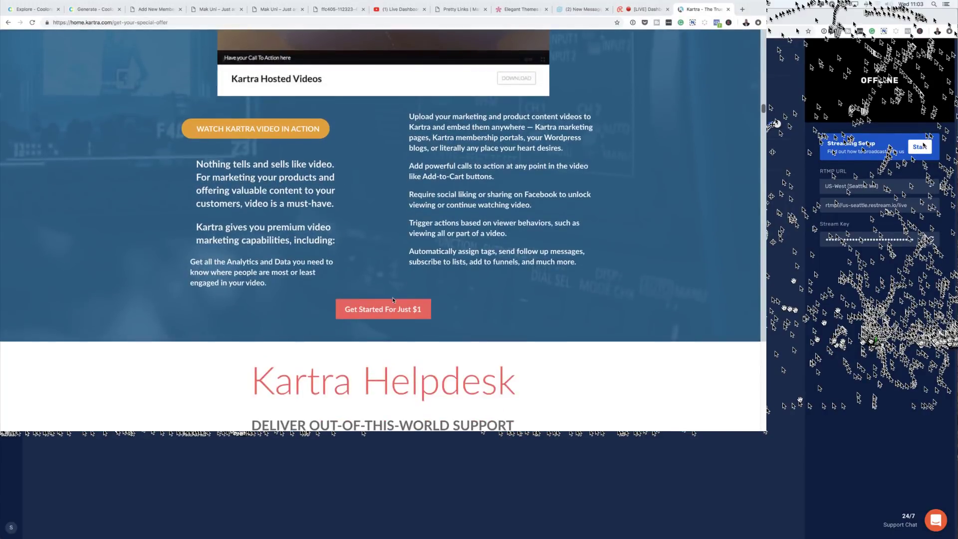
scroll(393, 300, down, 7)
scroll(393, 300, down, 1)
scroll(392, 301, down, 7)
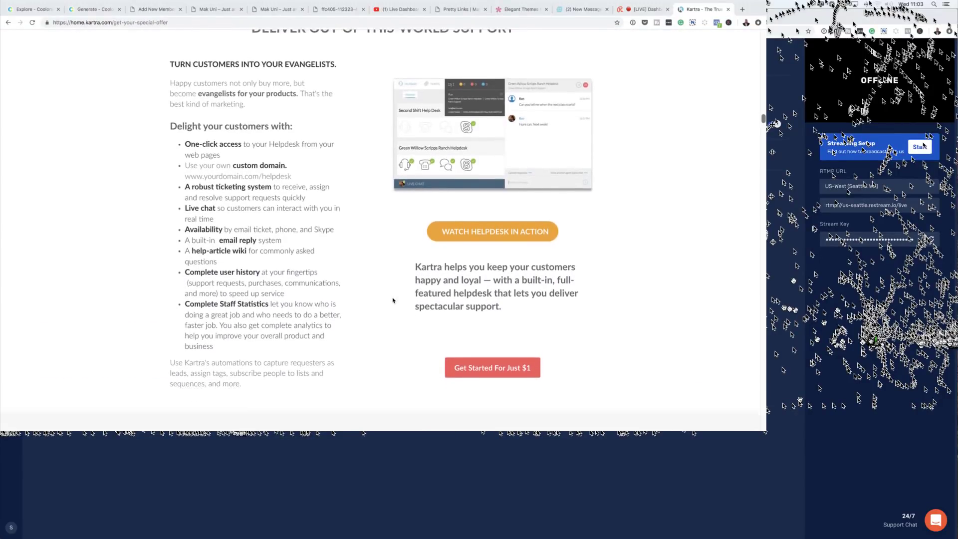
scroll(393, 300, down, 10)
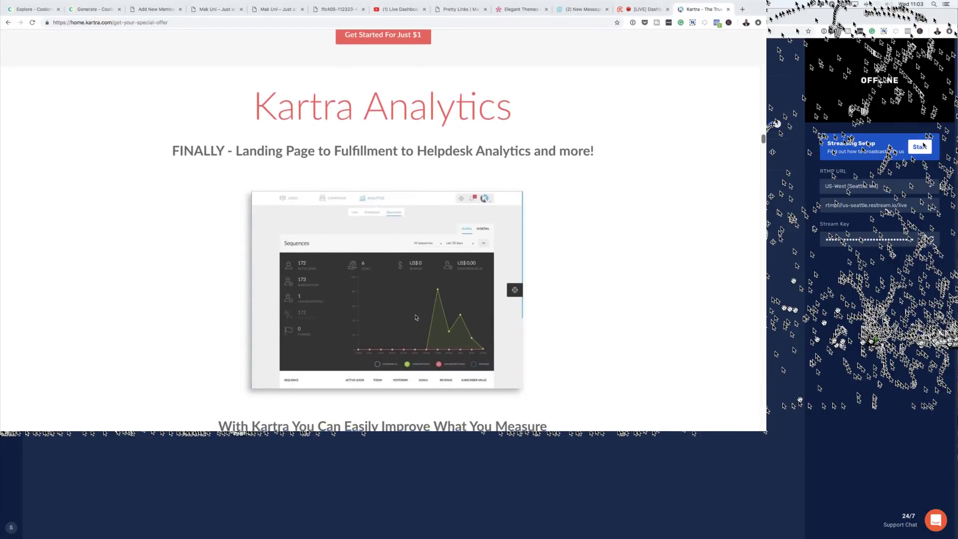
scroll(416, 317, down, 2)
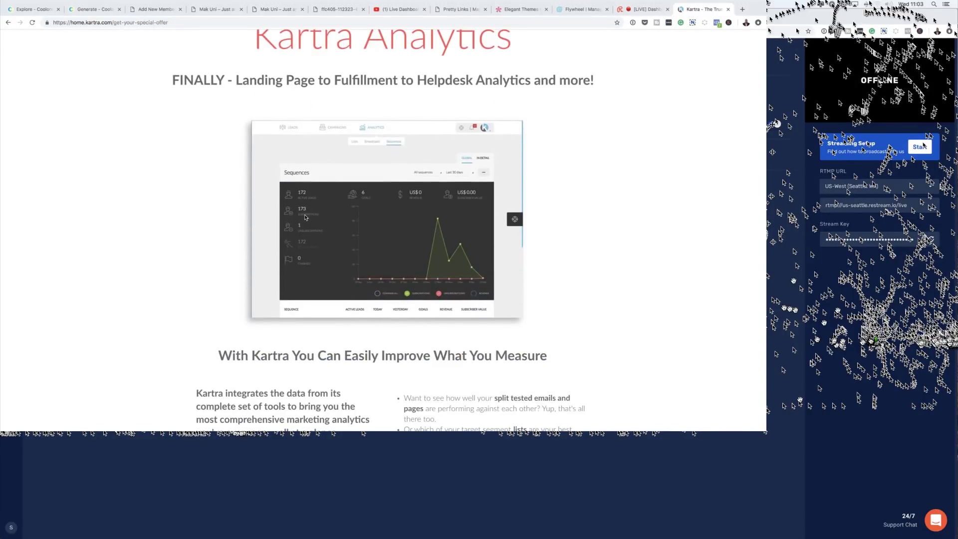
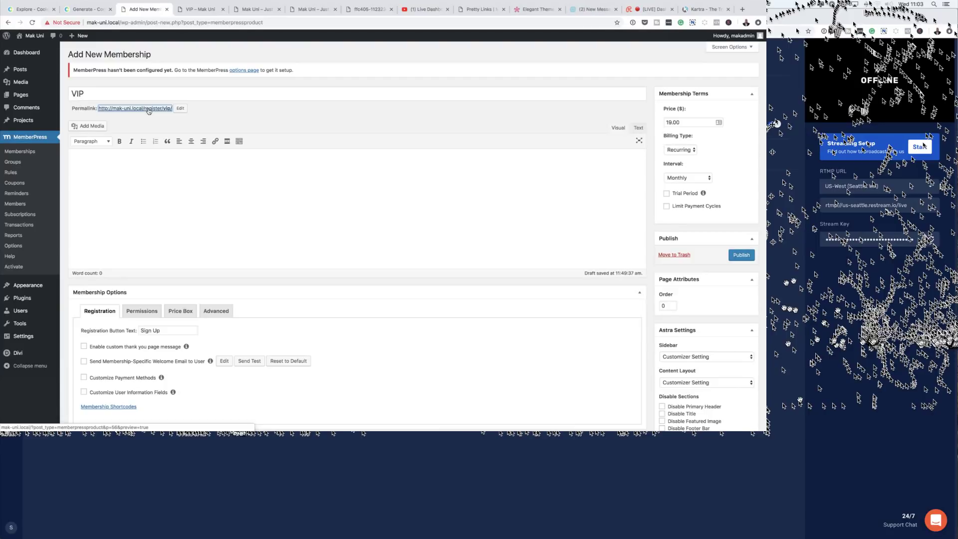
Preview the draft VIP registration page, close the preview, and publish the membership.
click(163, 109)
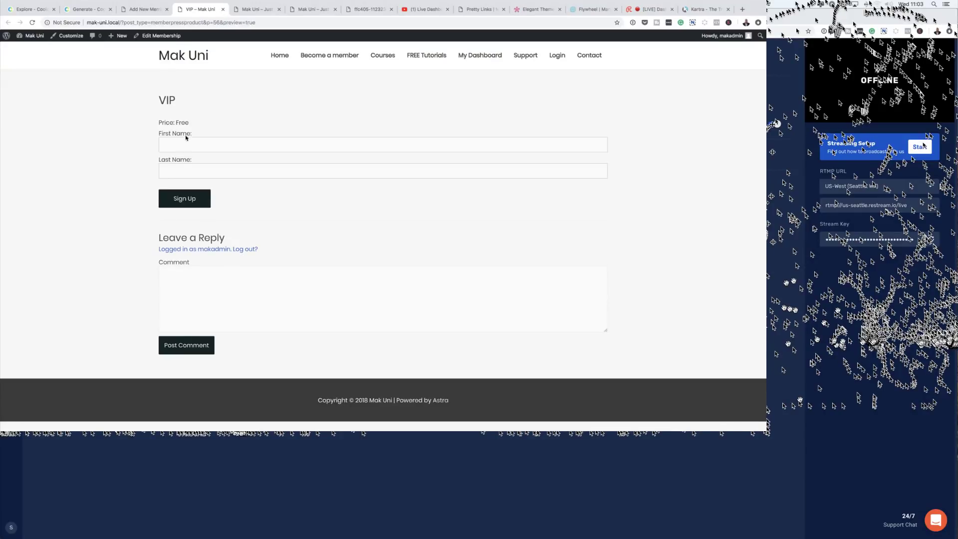
click(223, 9)
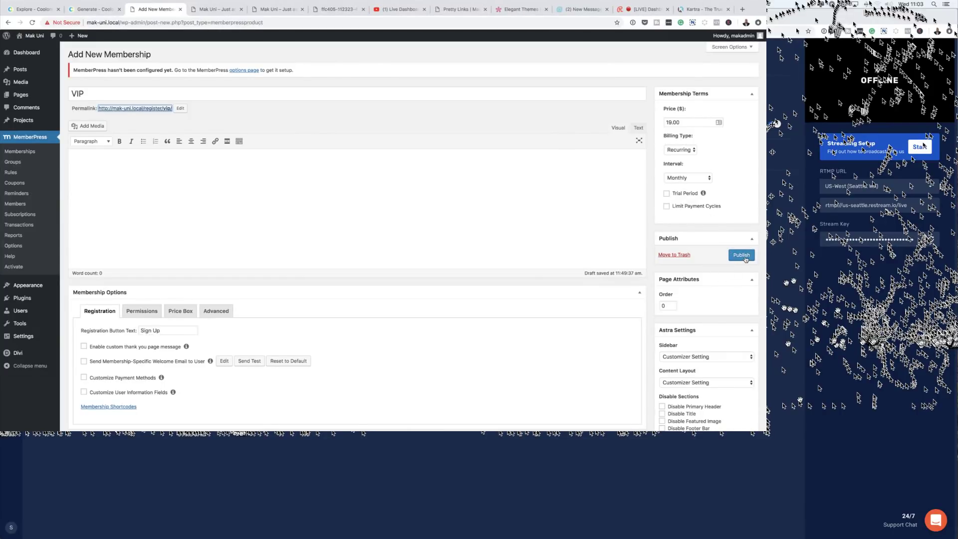
click(746, 258)
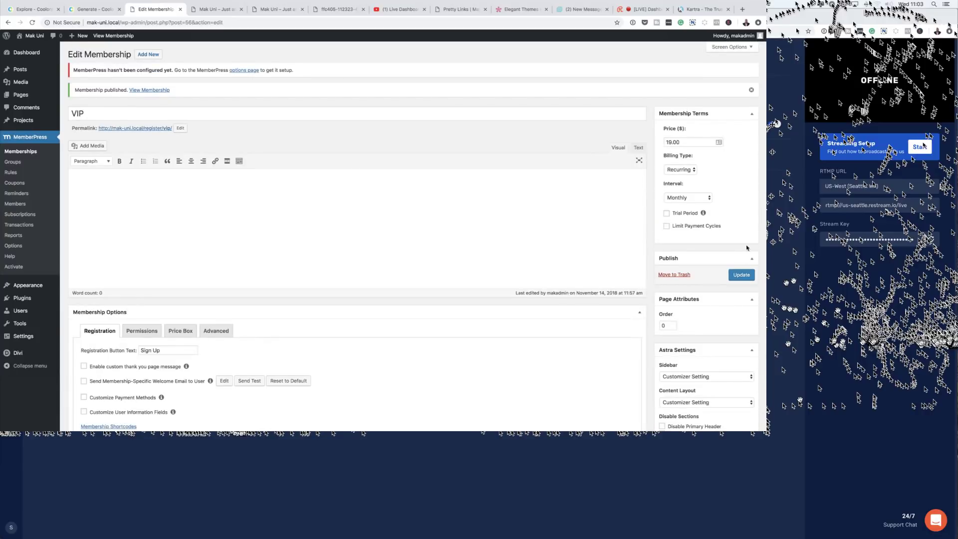
Inspect the price terms and sign-up form on the published VIP registration page, and return to the membership editor.
click(150, 129)
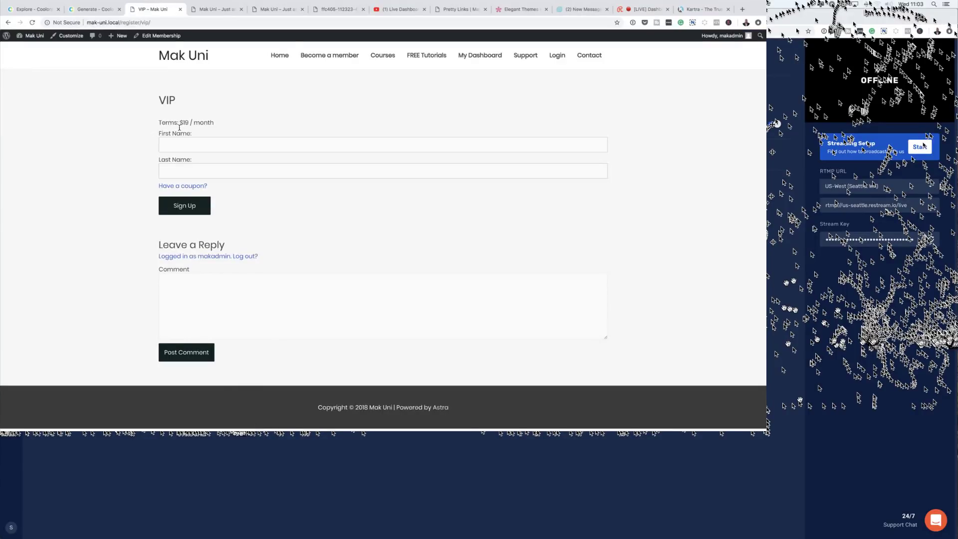
drag(159, 123, 211, 128)
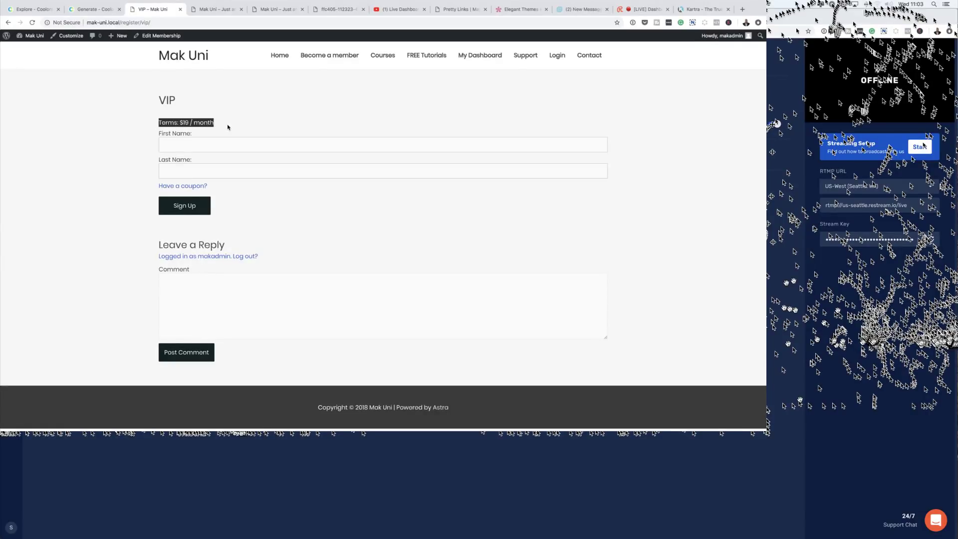
click(254, 212)
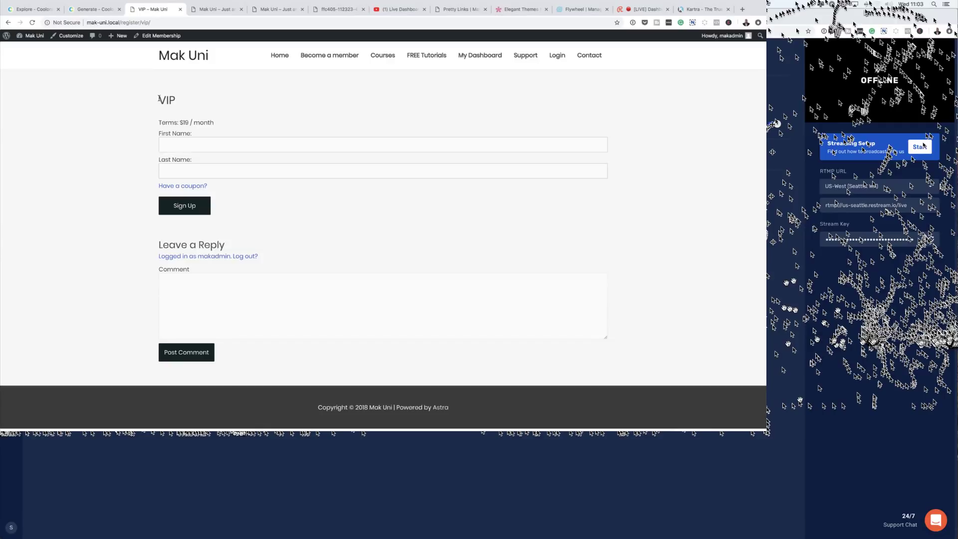
drag(166, 107, 269, 231)
click(278, 242)
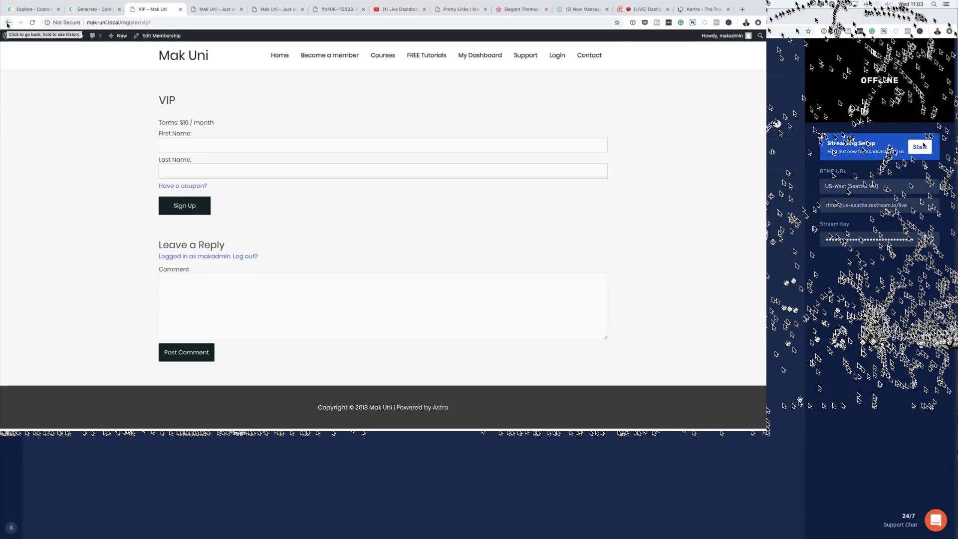
click(8, 23)
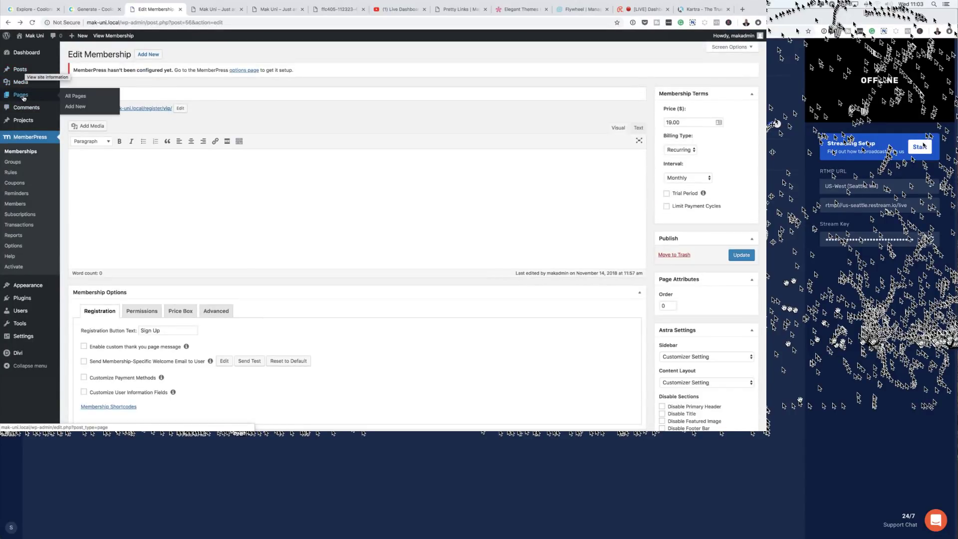
Create a new page titled "Membership Promo" and enable the Divi Builder for it.
click(75, 107)
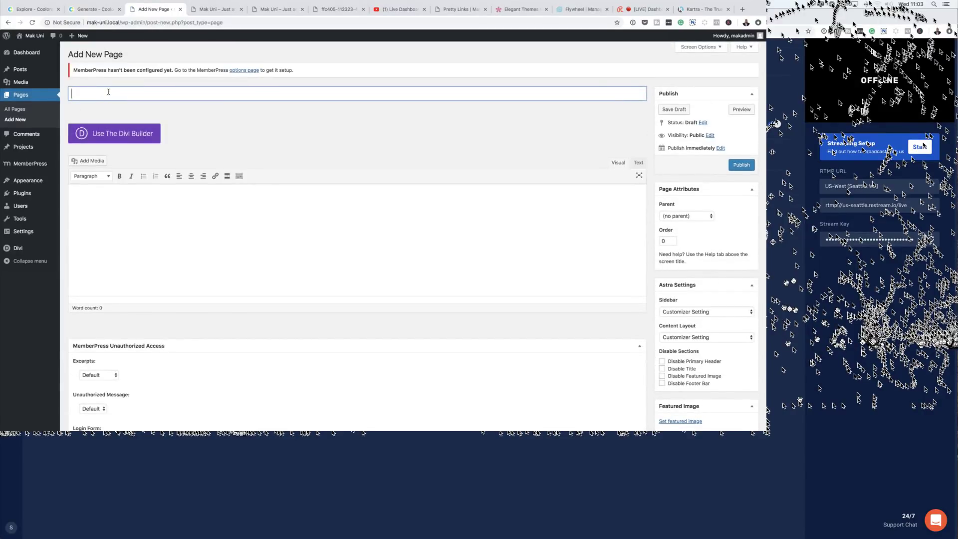
text(Membership Promo)
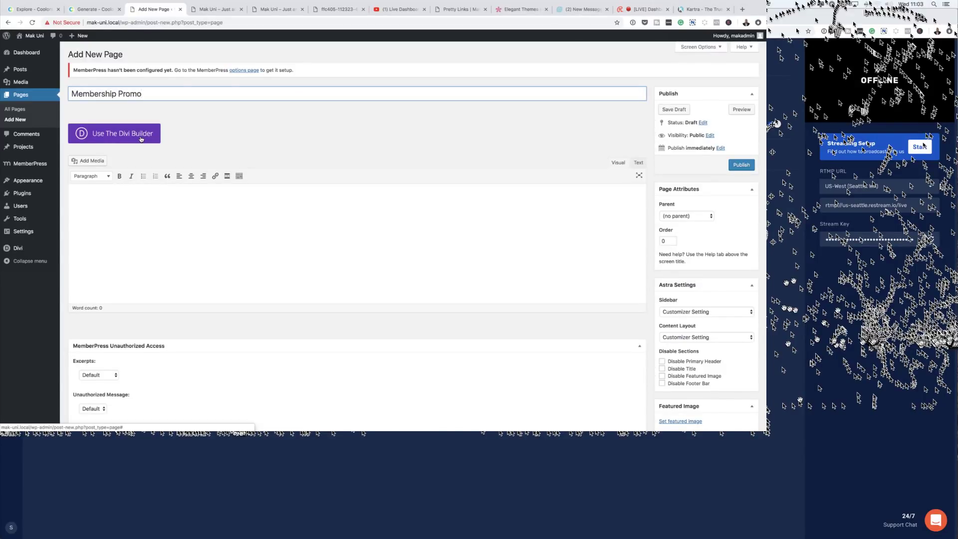
click(142, 140)
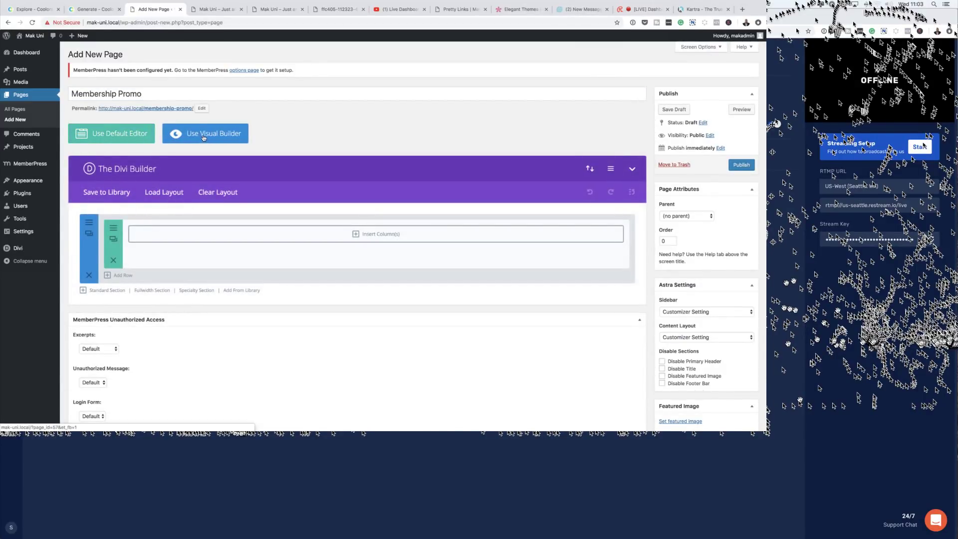
Disable the page's primary header, title, featured image and footer bar, and publish the page.
scroll(715, 382, down, 2)
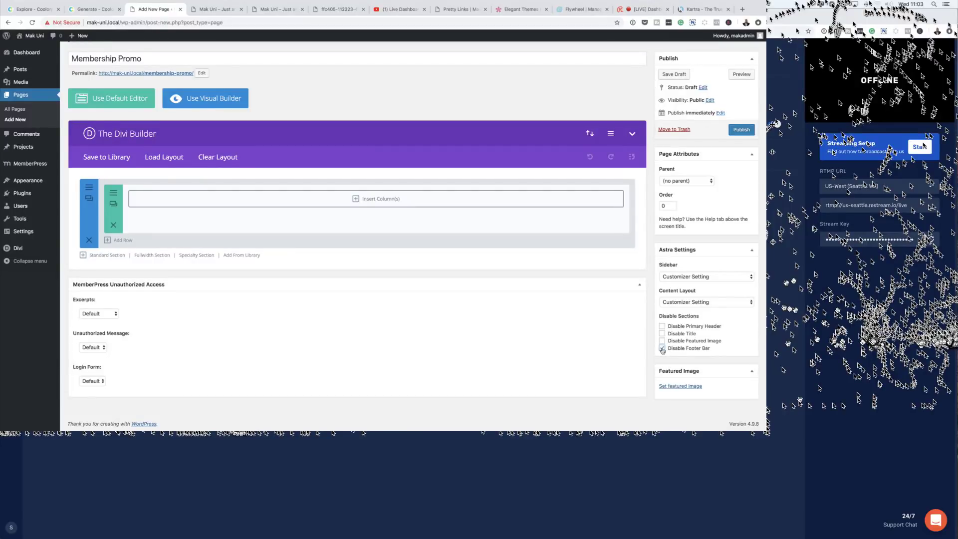
click(662, 348)
click(663, 341)
click(663, 326)
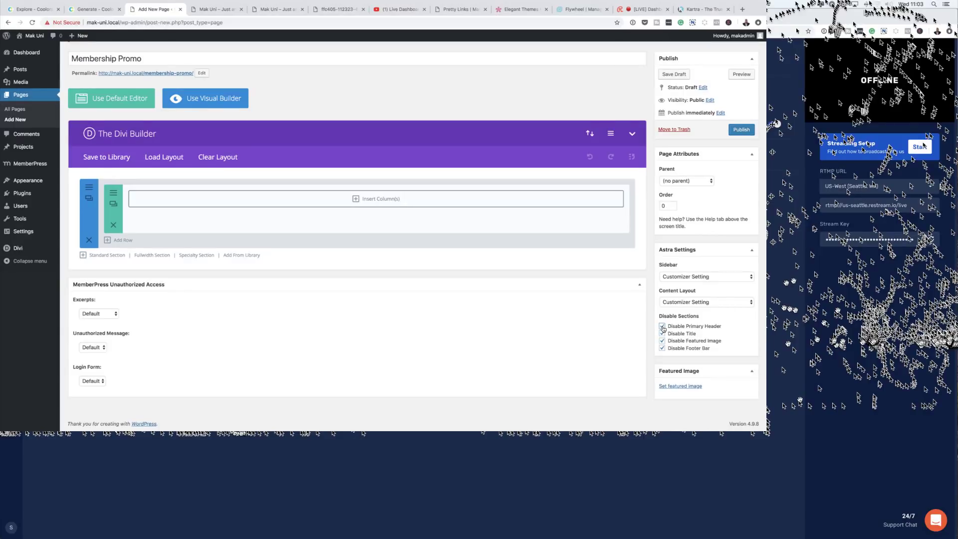
click(749, 134)
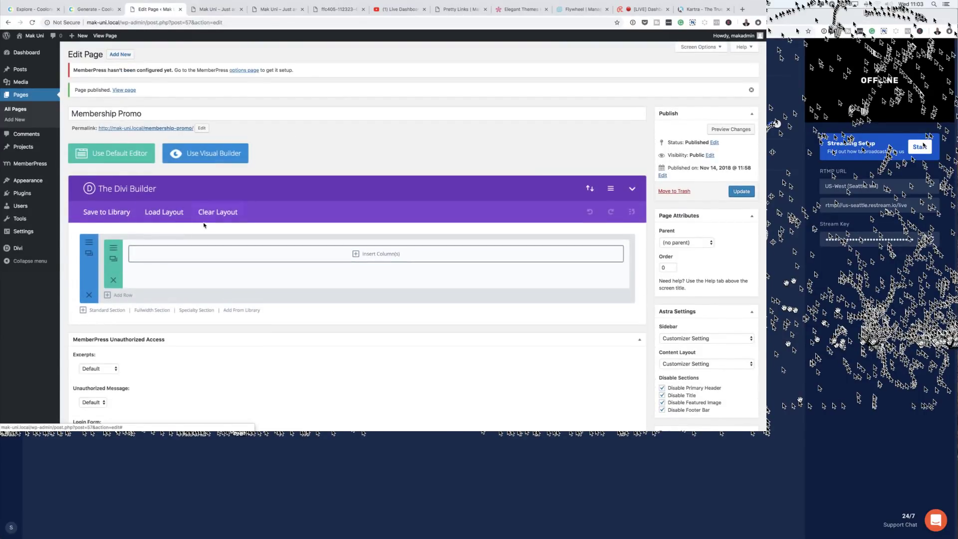
Open the page in the Visual Builder and load the premade SEO Agency Landing Page layout.
click(208, 158)
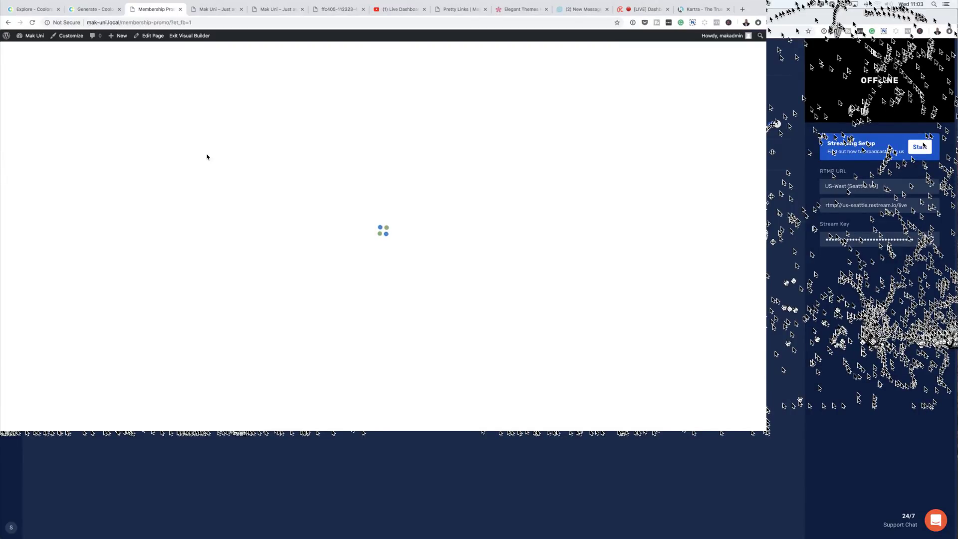
click(400, 245)
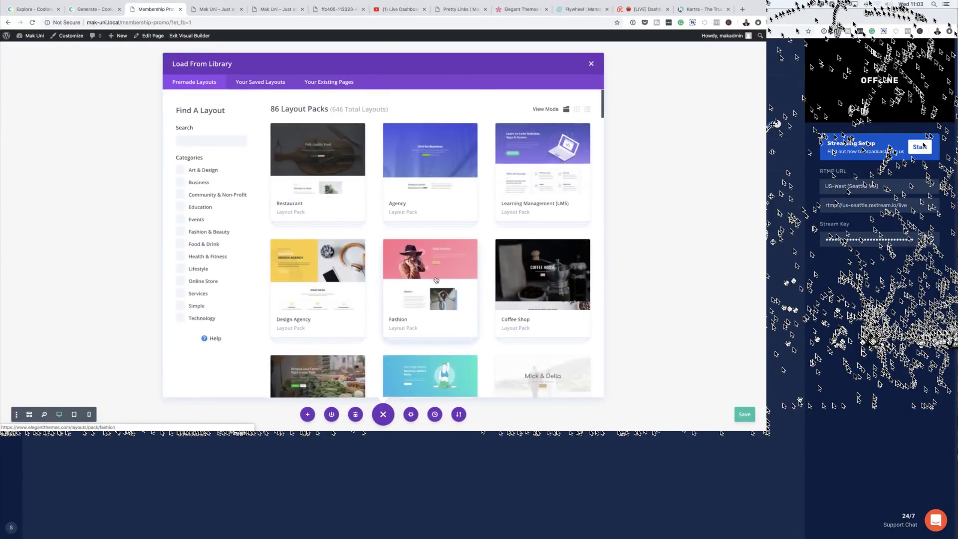
scroll(436, 280, down, 2)
scroll(437, 279, down, 7)
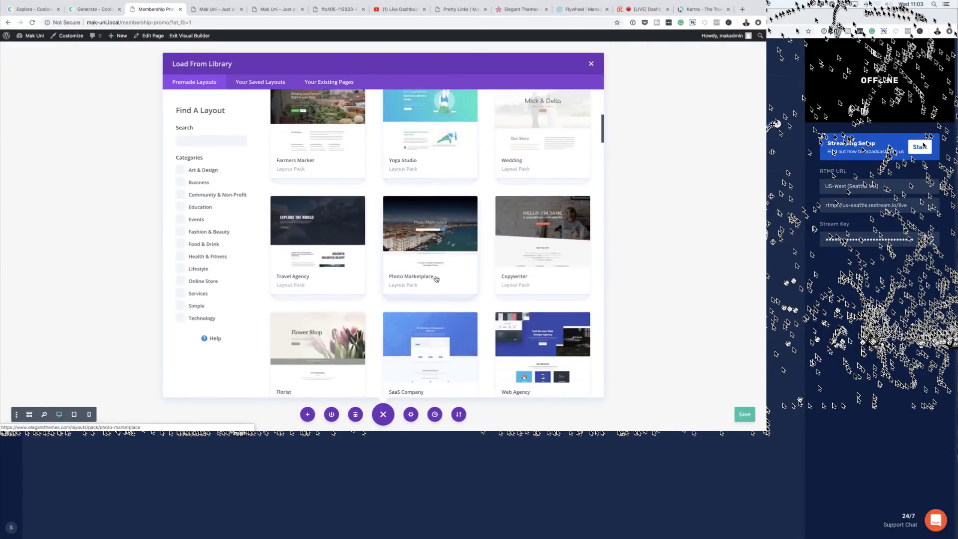
scroll(437, 280, down, 3)
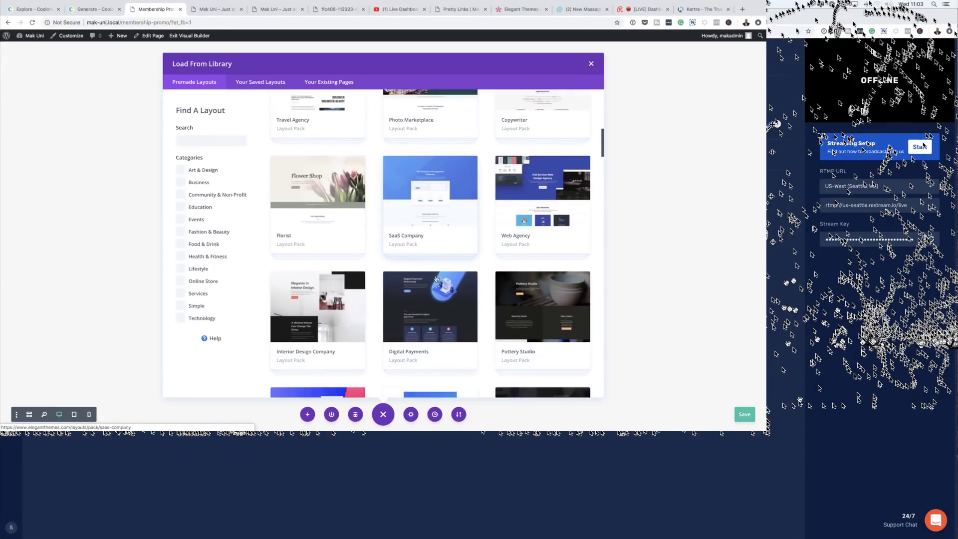
scroll(436, 278, down, 3)
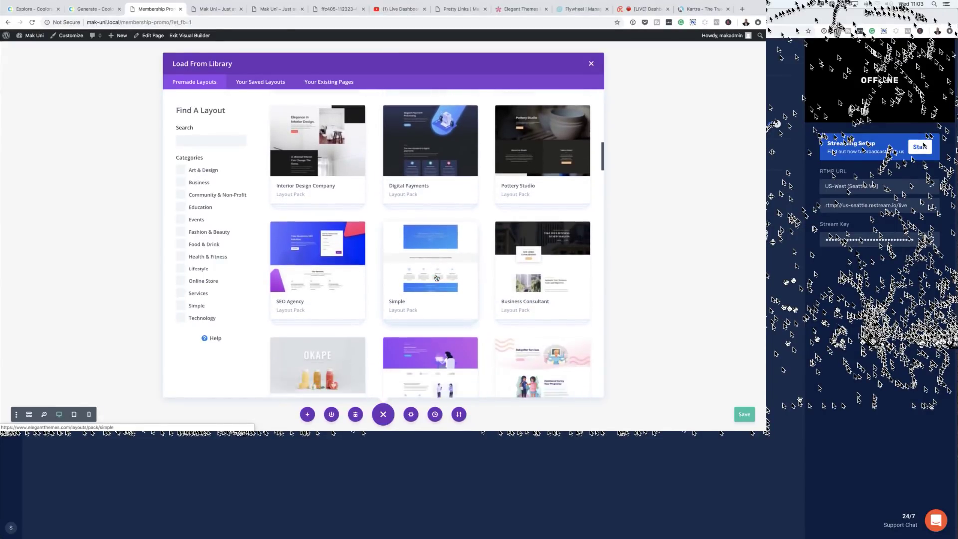
scroll(436, 278, down, 1)
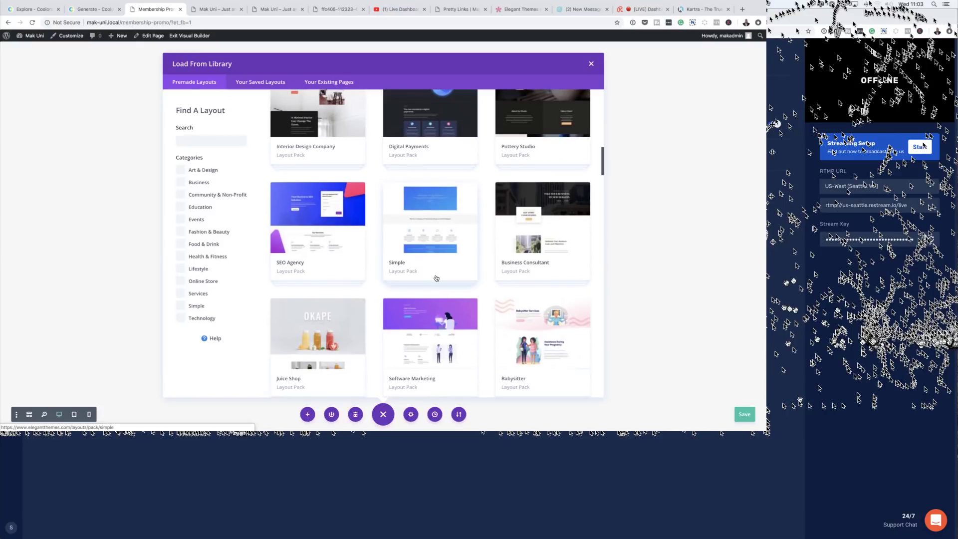
click(335, 250)
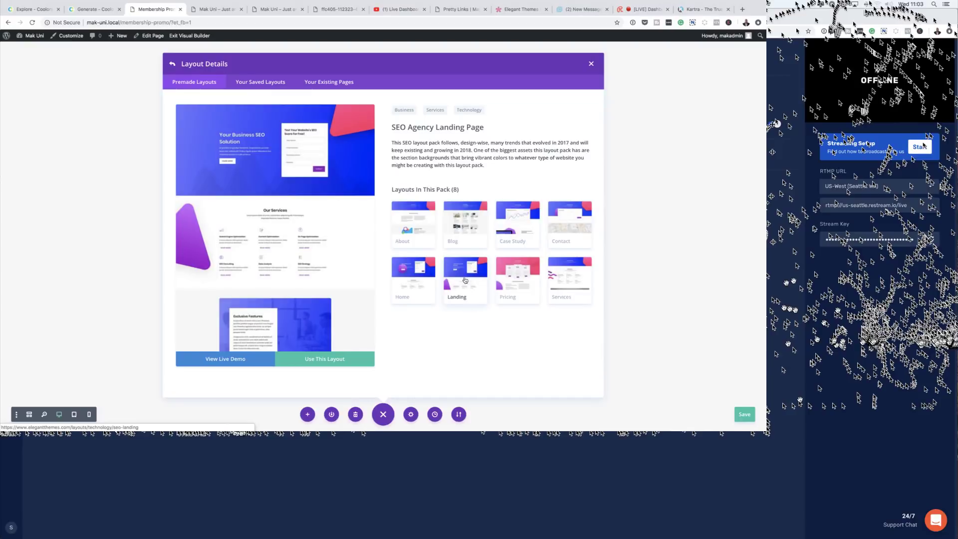
click(330, 361)
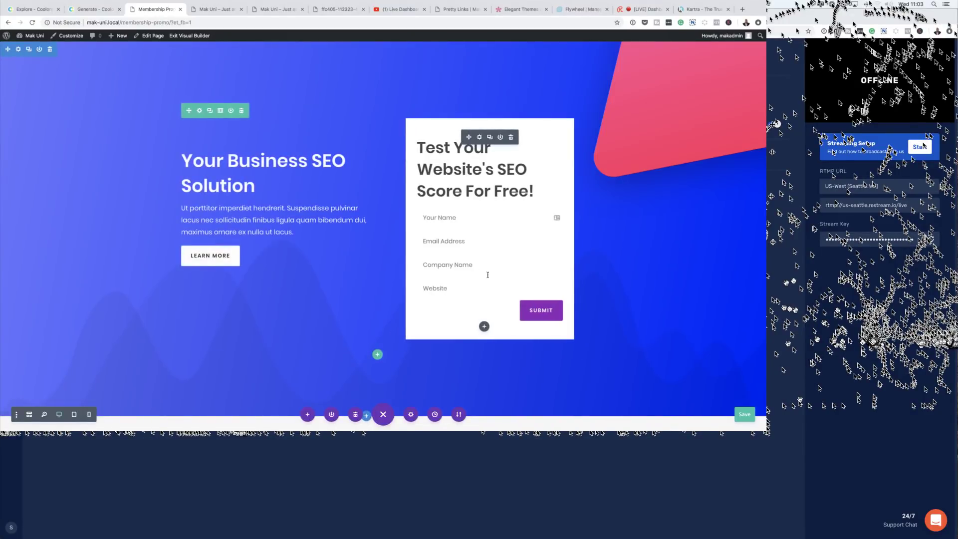
Delete the layout's bottom section containing the Location, Follow Us and Subscription columns.
scroll(612, 297, down, 2)
scroll(612, 297, up, 2)
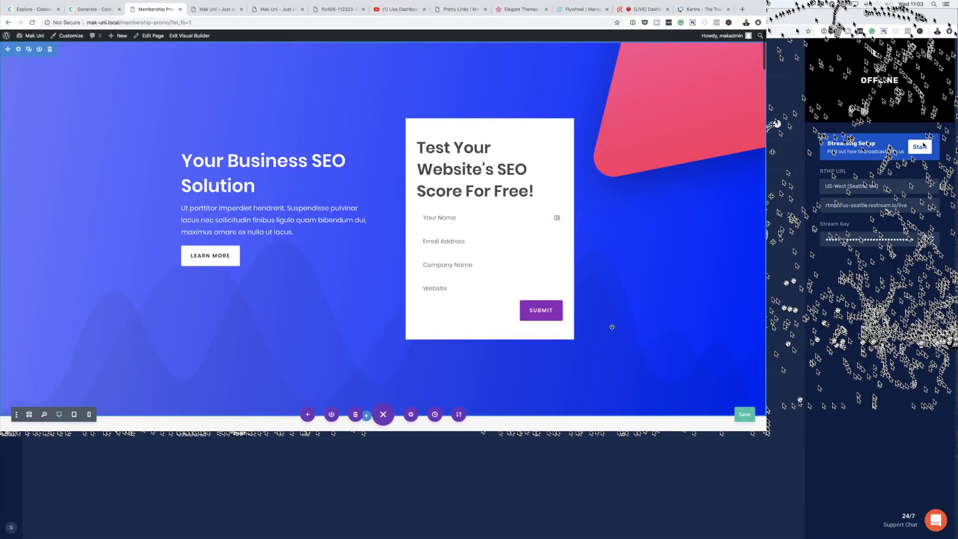
scroll(582, 385, down, 10)
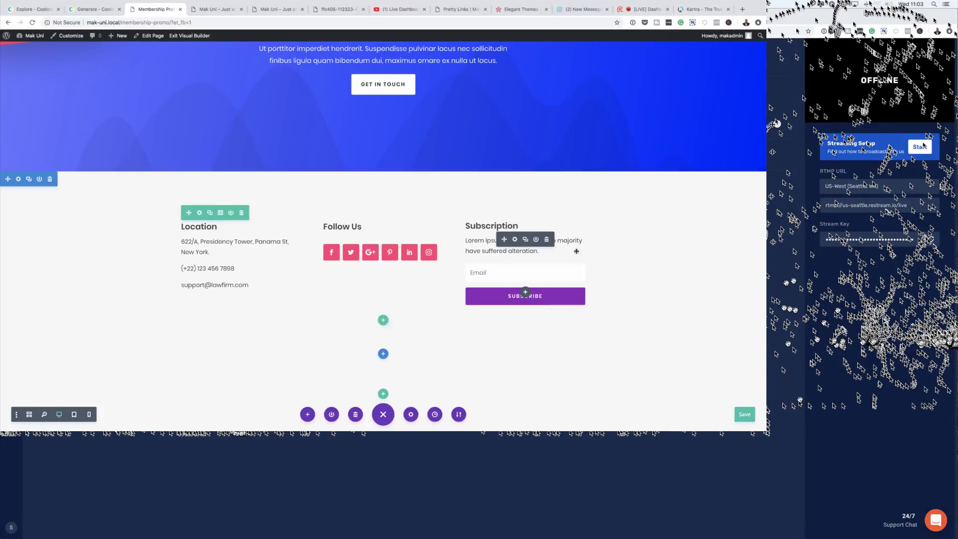
click(50, 182)
Filter the hero section's settings to modified styles and remove its background image, keeping the gradient.
scroll(565, 300, up, 10)
scroll(564, 299, up, 20)
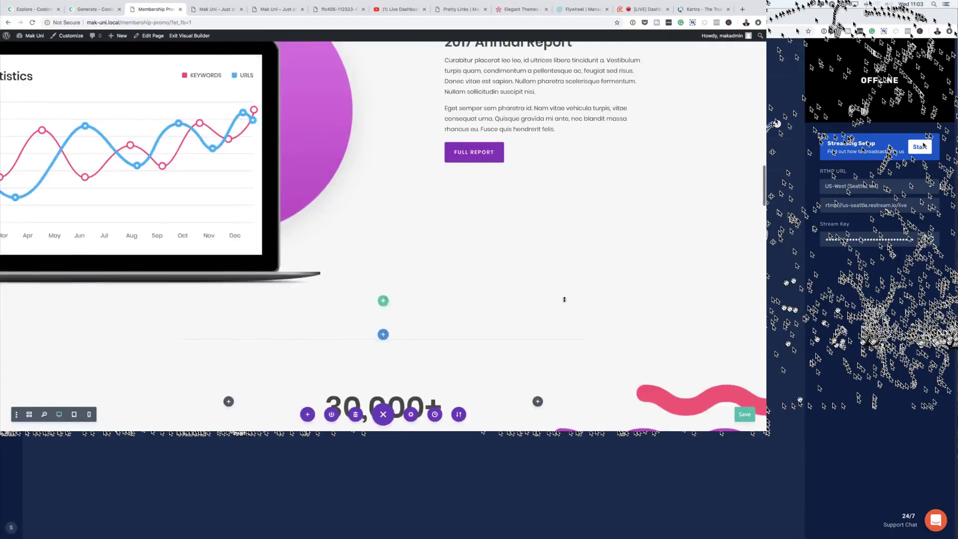
scroll(564, 299, up, 15)
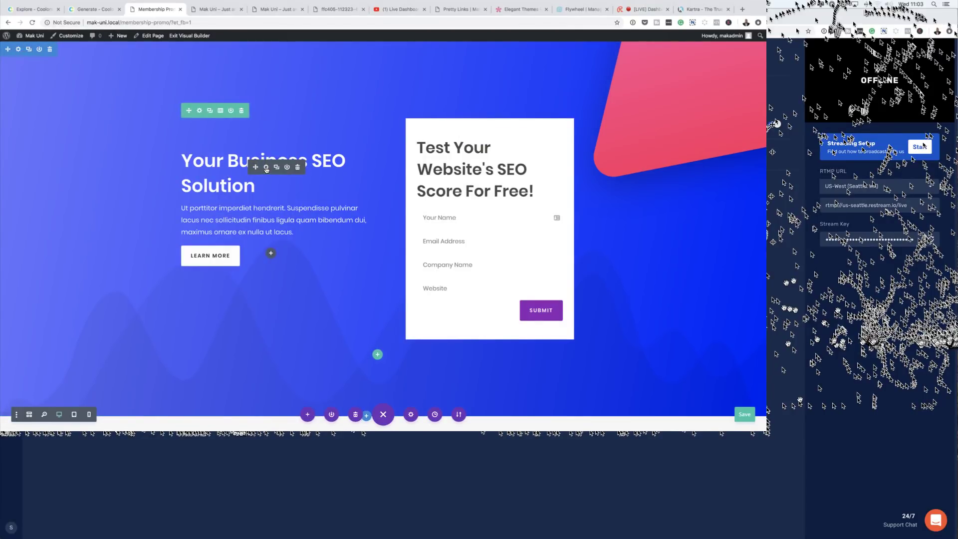
click(18, 50)
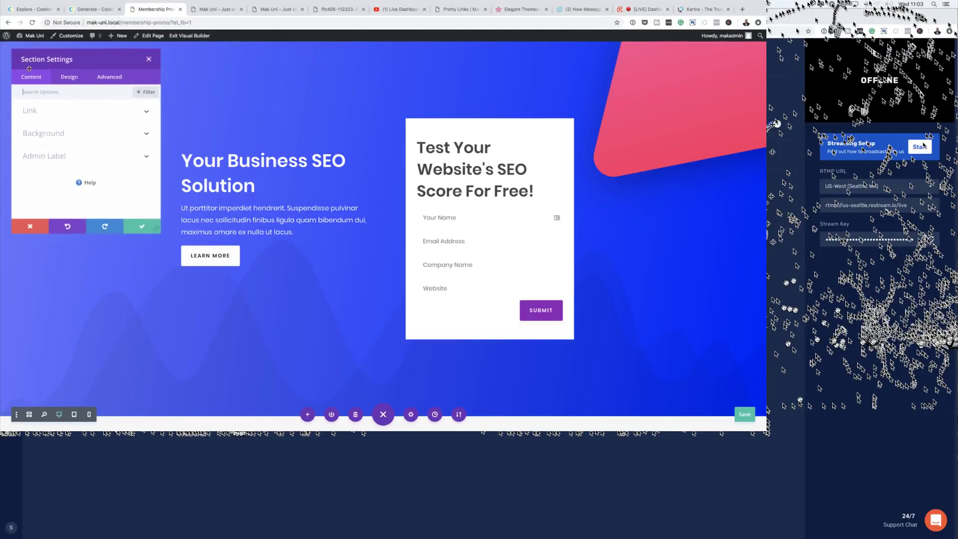
click(150, 93)
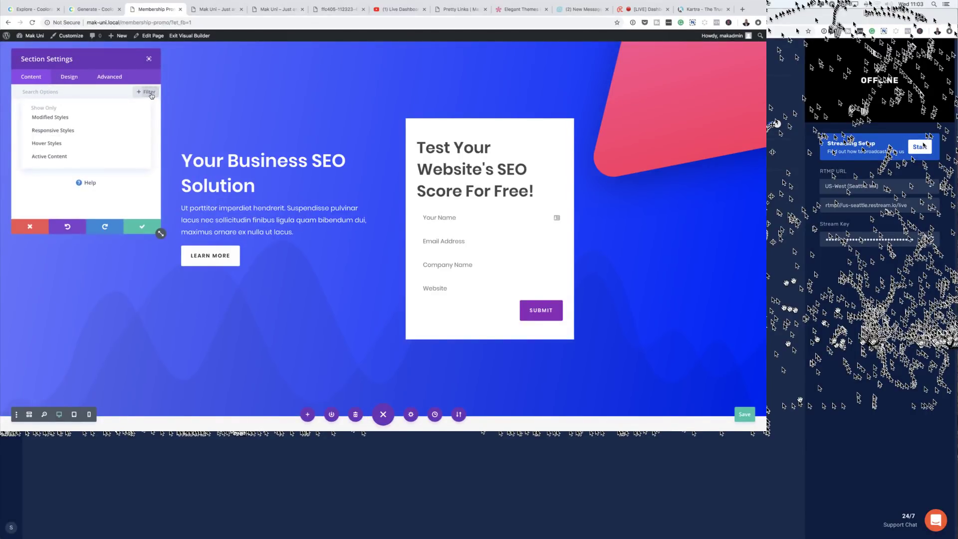
click(99, 119)
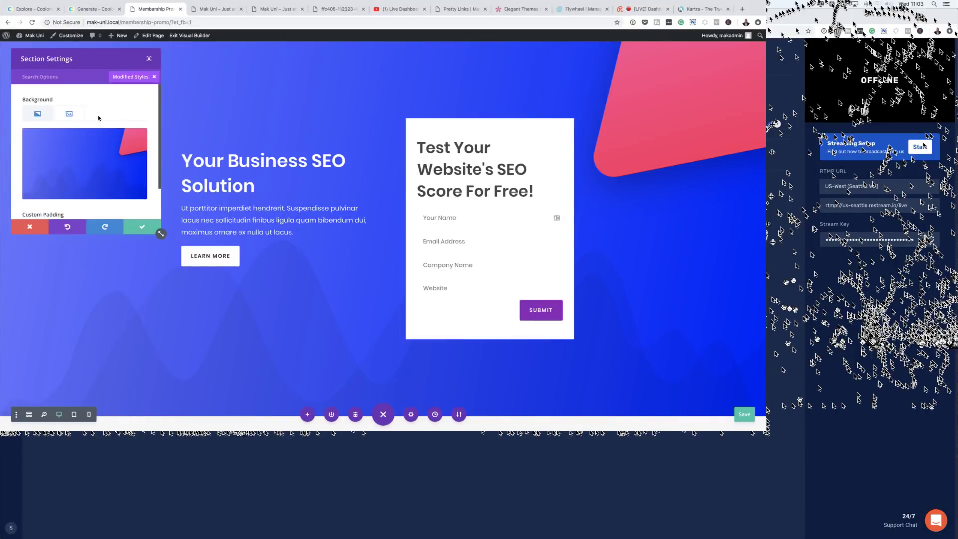
click(136, 142)
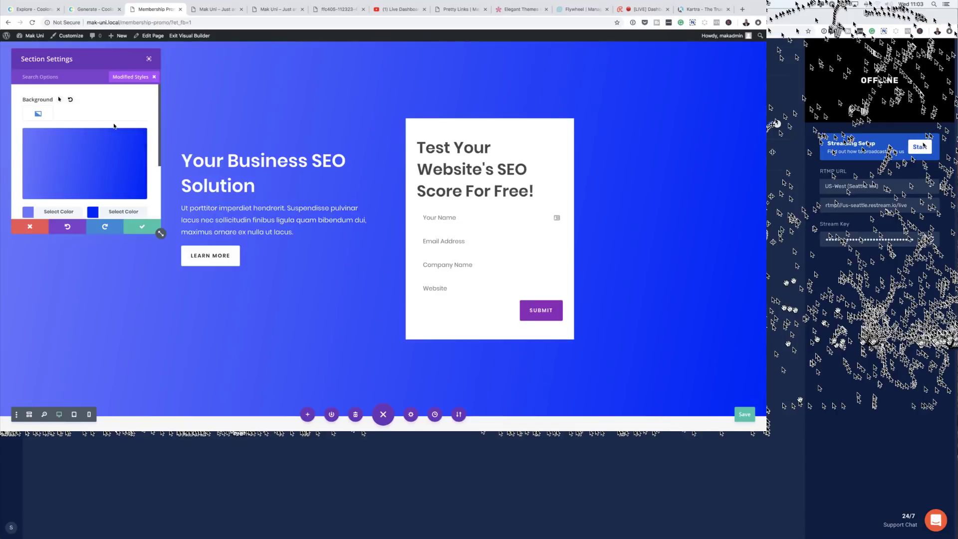
Set both colours of the hero section's background gradient to the preset yellow and save the section settings.
click(29, 213)
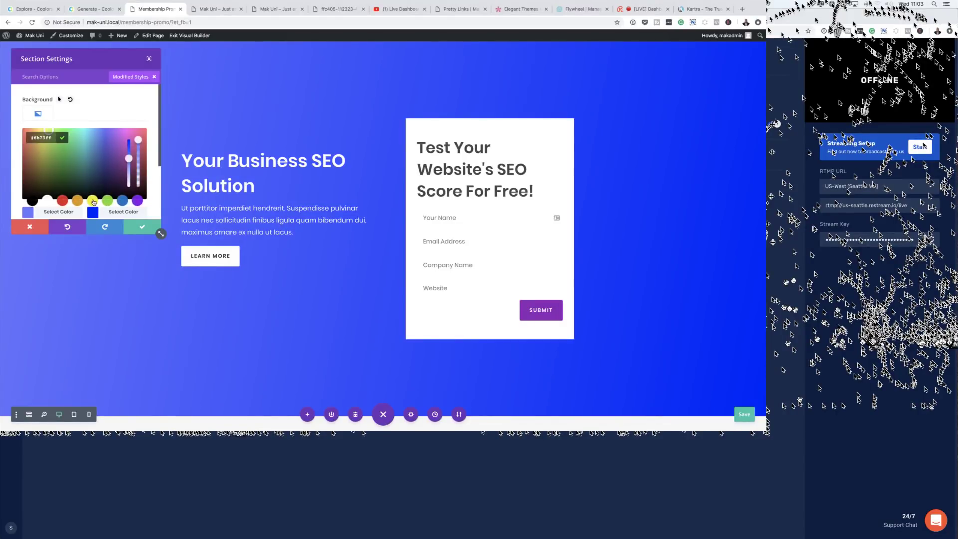
click(93, 201)
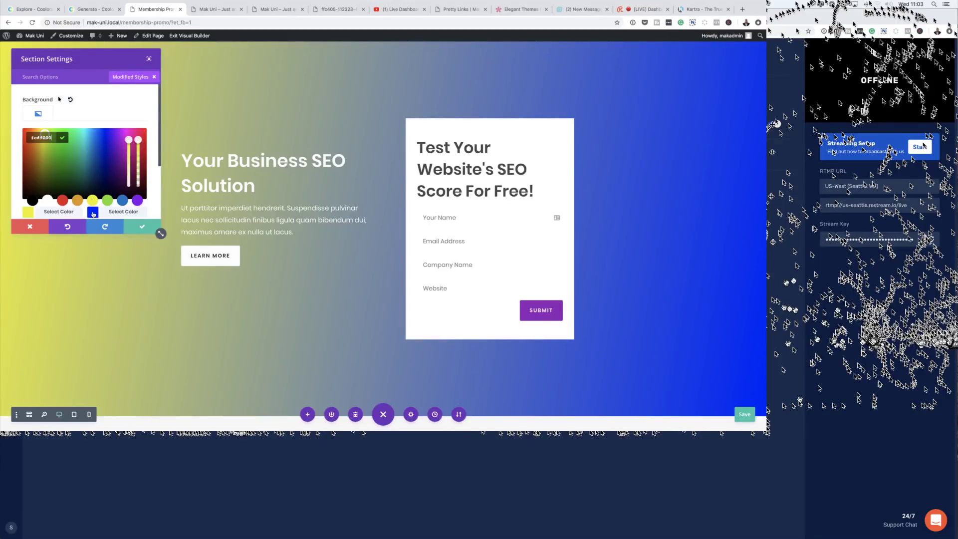
click(93, 213)
click(92, 200)
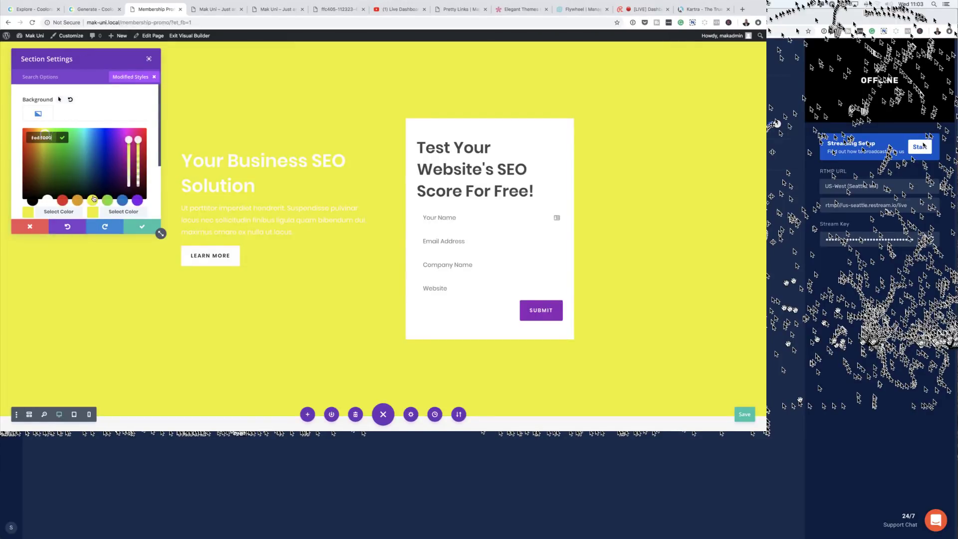
click(142, 227)
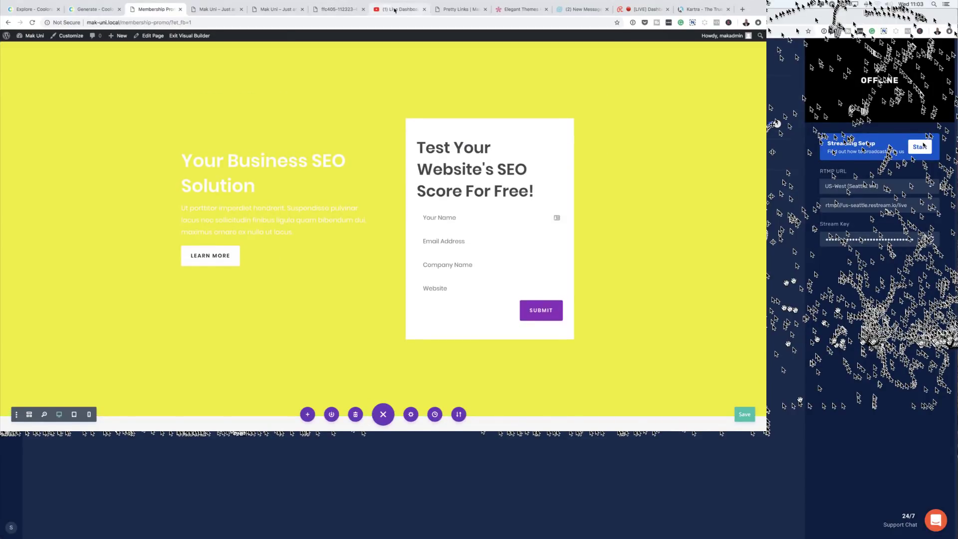
Copy the hex code ffc405 from the Coolors palette PDF and return to the Membership Promo page.
click(329, 9)
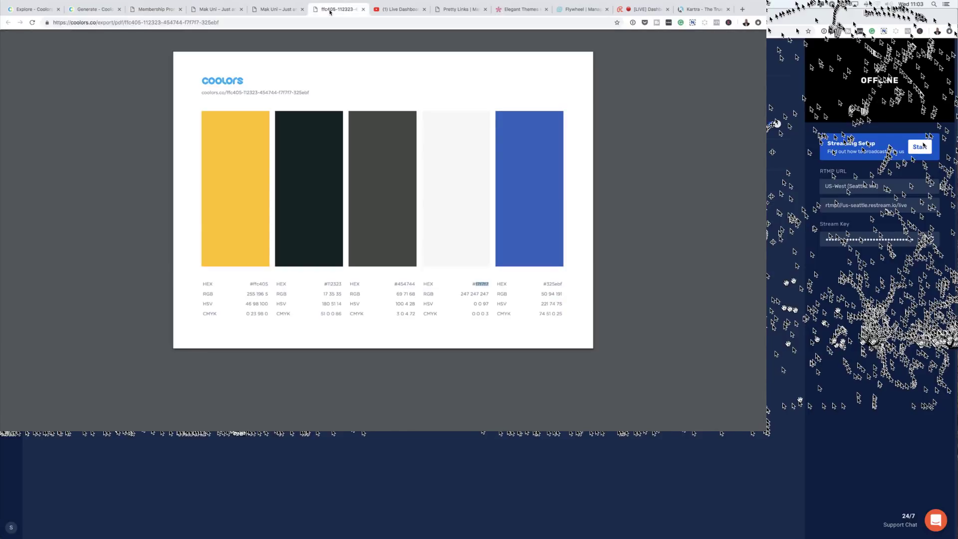
drag(253, 288, 266, 288)
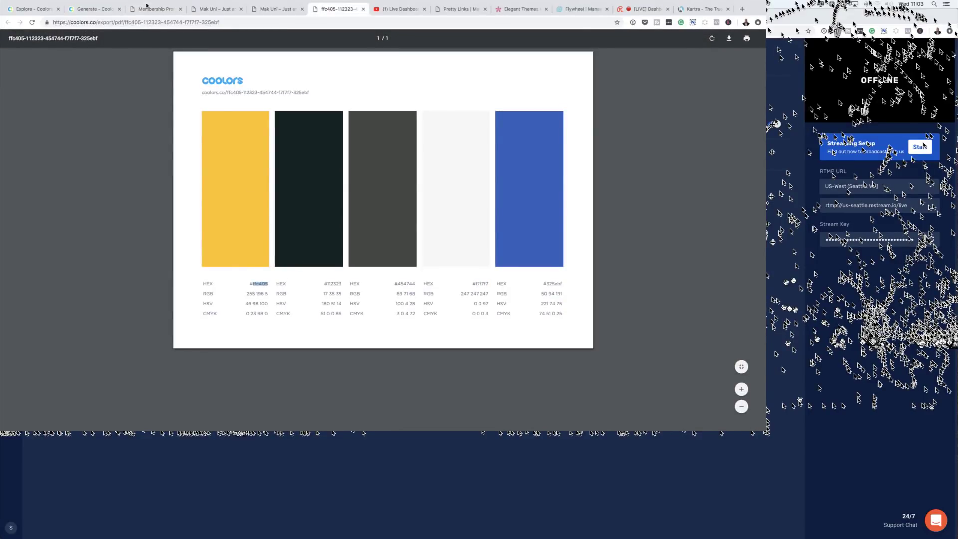
click(150, 8)
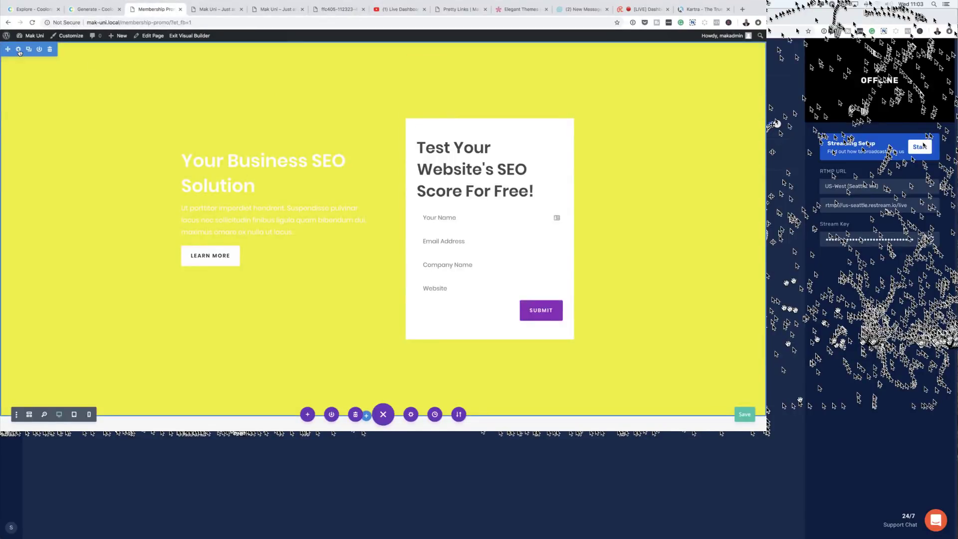
Set the first colour of the yellow hero section's background gradient to #ffc405.
click(18, 49)
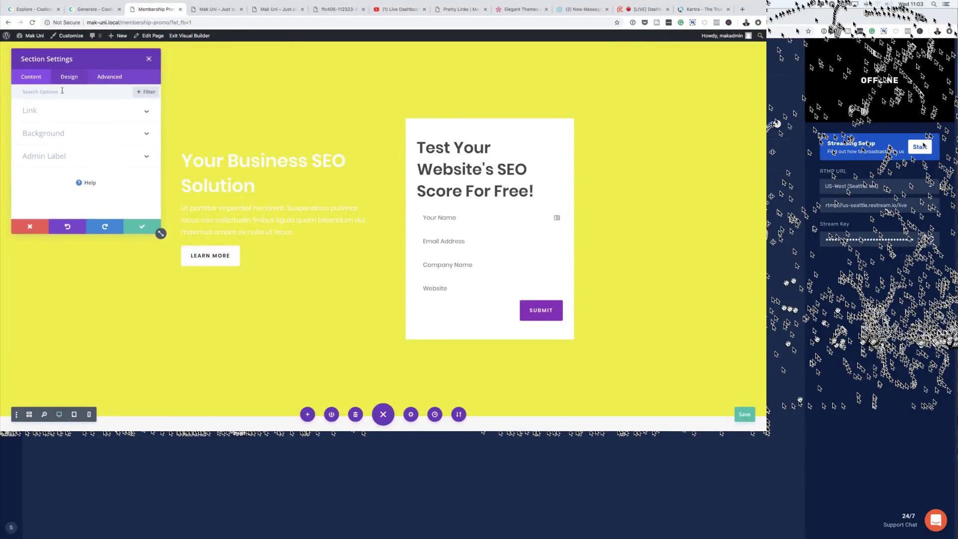
click(57, 134)
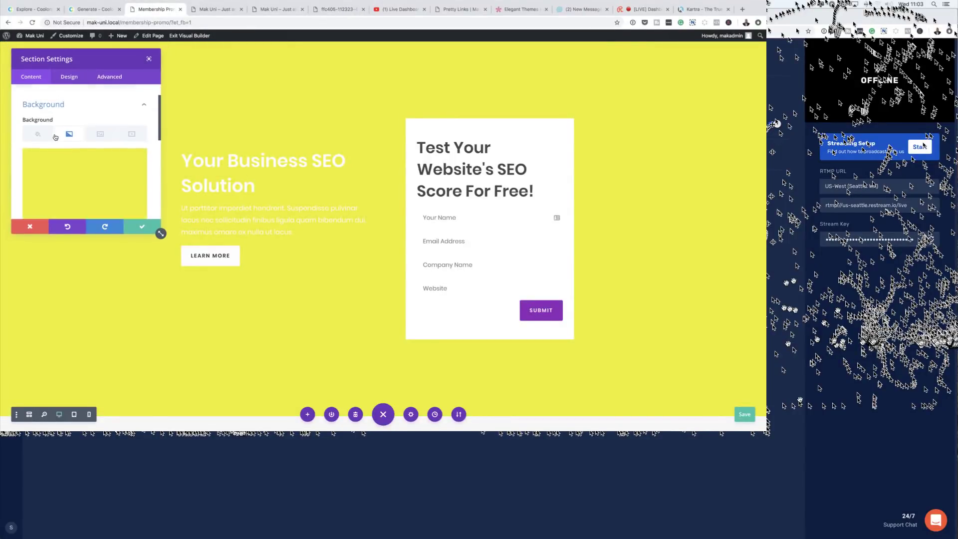
click(92, 172)
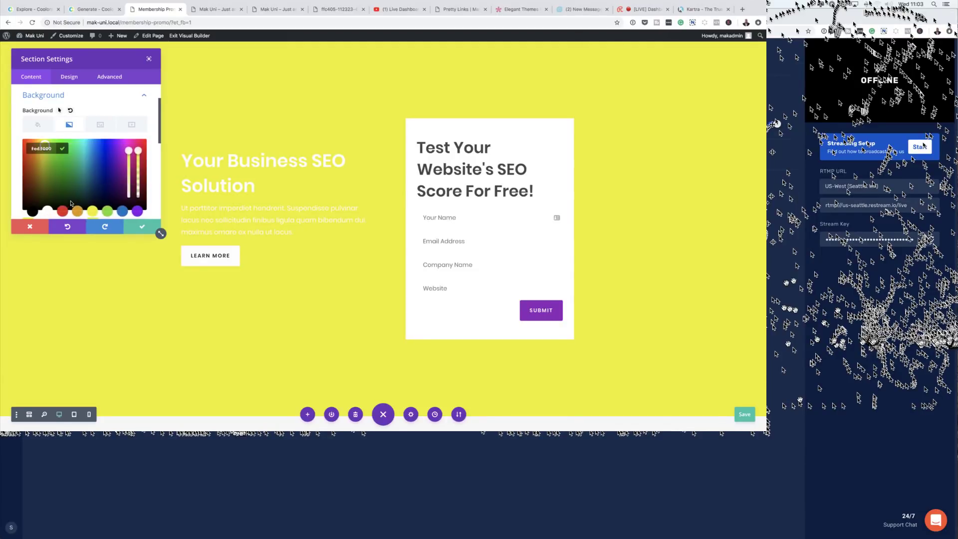
scroll(72, 202, down, 2)
click(30, 167)
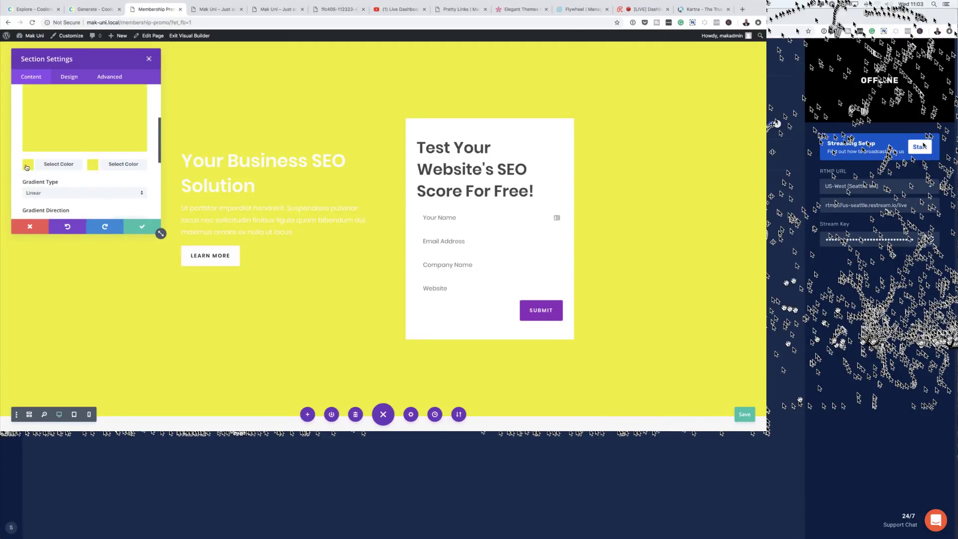
click(27, 168)
drag(161, 233, 180, 392)
scroll(95, 225, up, 2)
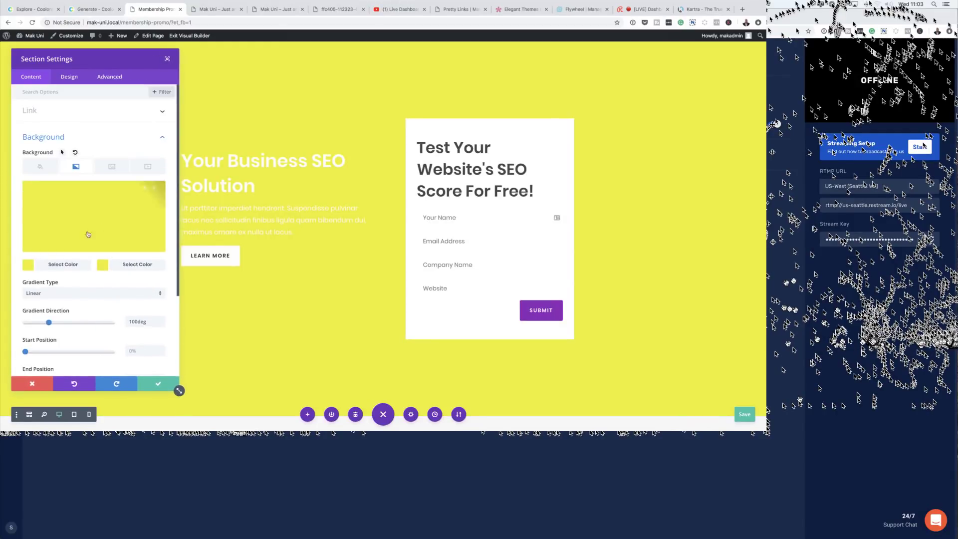
click(29, 266)
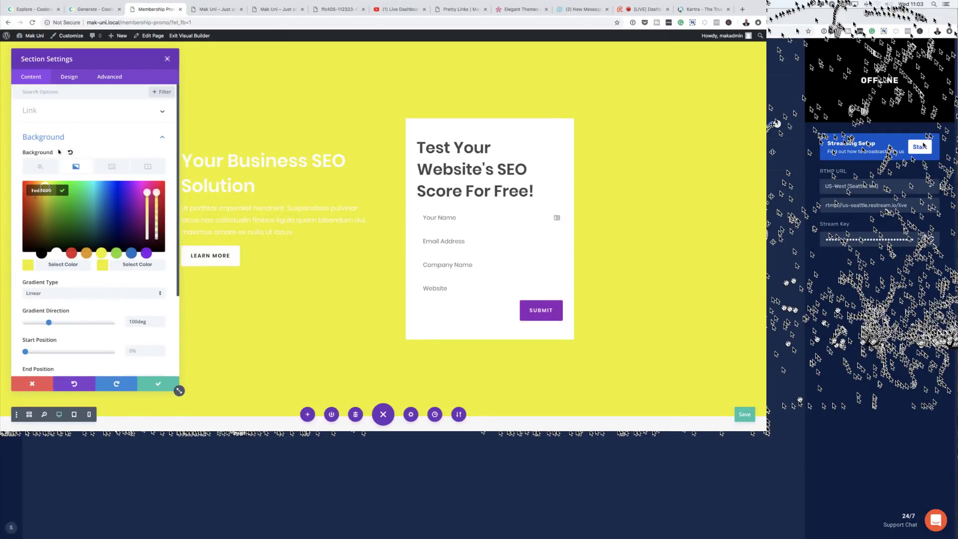
text(#ffc405)
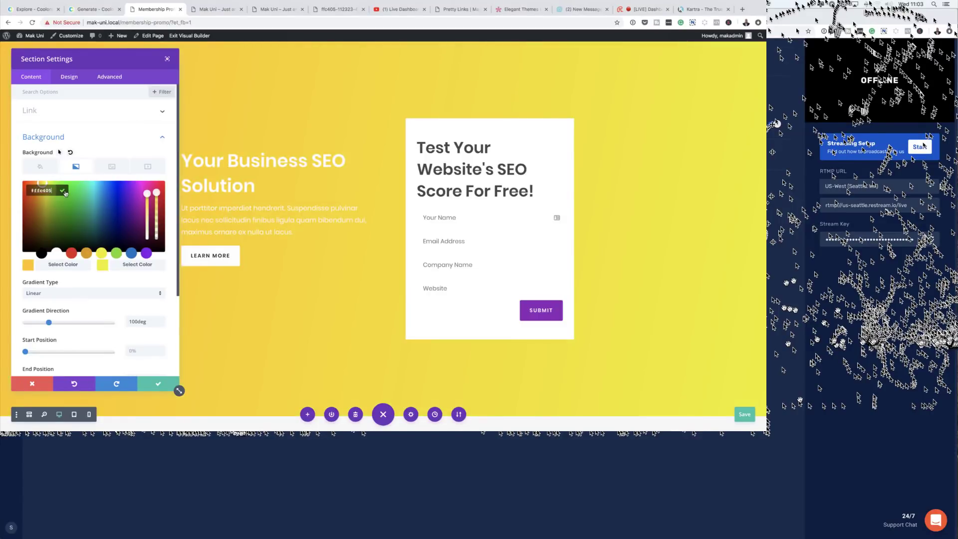
Set the second colour of the hero section's background gradient to #ffc405 and save the section settings.
click(102, 265)
text(#ffc405)
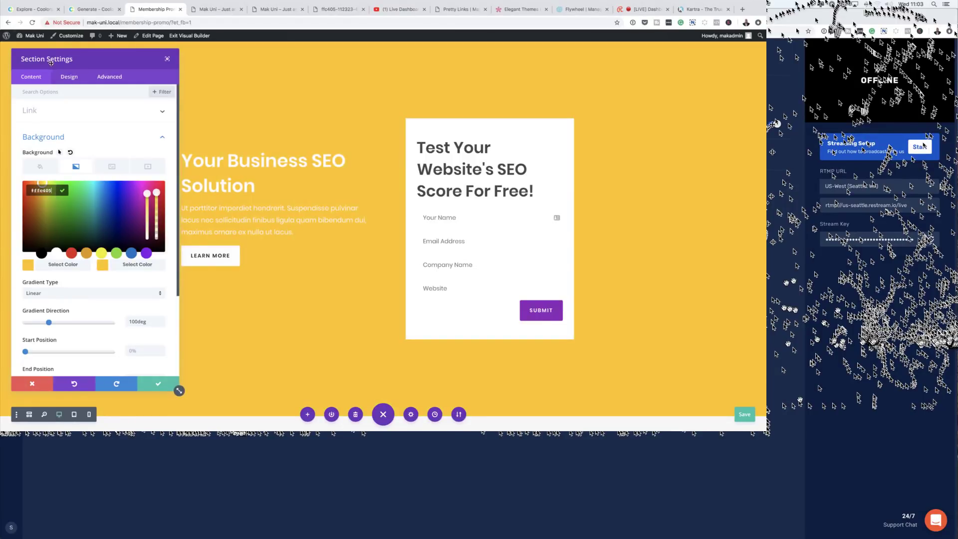
mouse_move(107, 67)
mouse_down()
mouse_move(83, 66)
mouse_move(143, 75)
mouse_move(122, 70)
mouse_move(594, 62)
mouse_move(611, 75)
mouse_move(106, 70)
mouse_move(147, 63)
mouse_move(106, 70)
mouse_move(109, 61)
mouse_up()
click(256, 57)
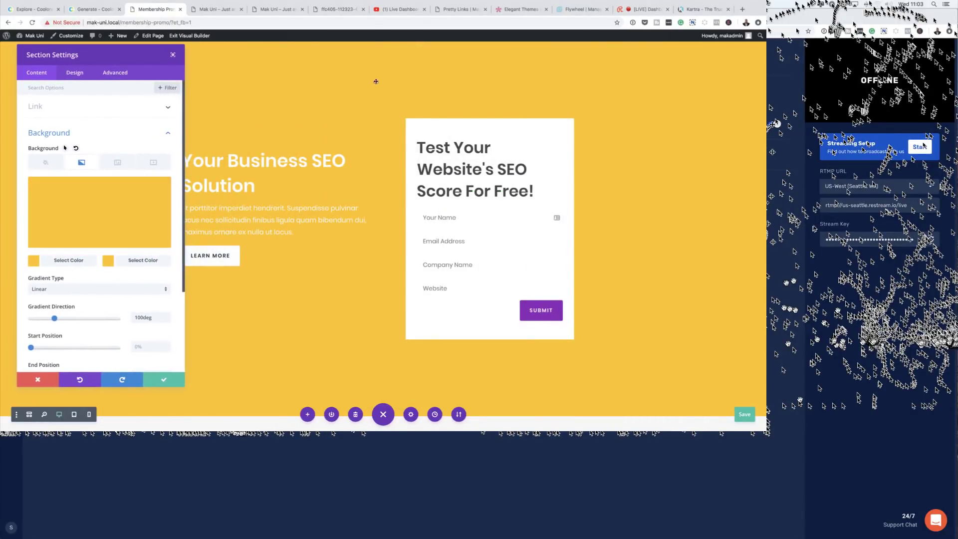
click(175, 381)
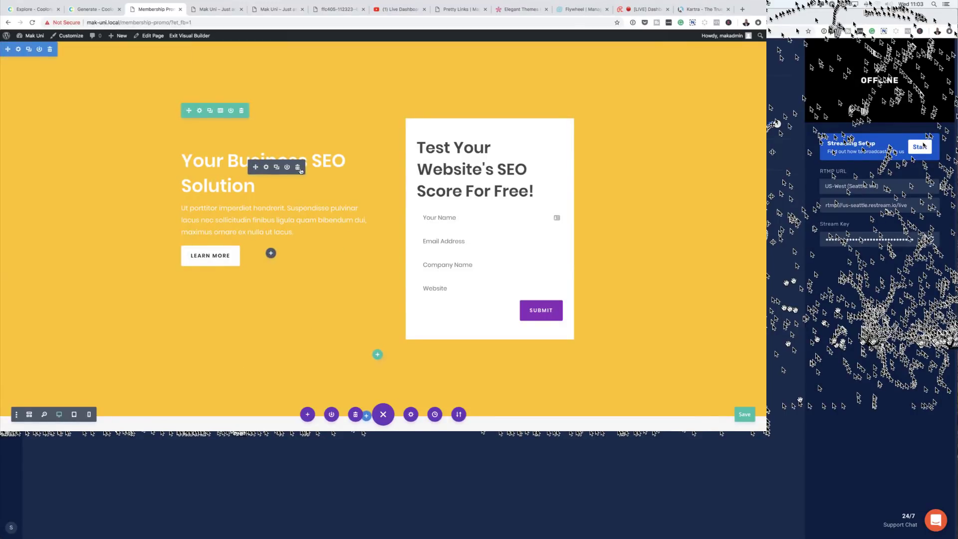
Change the title of the hero section's call to action to "Special OFFER!".
click(266, 168)
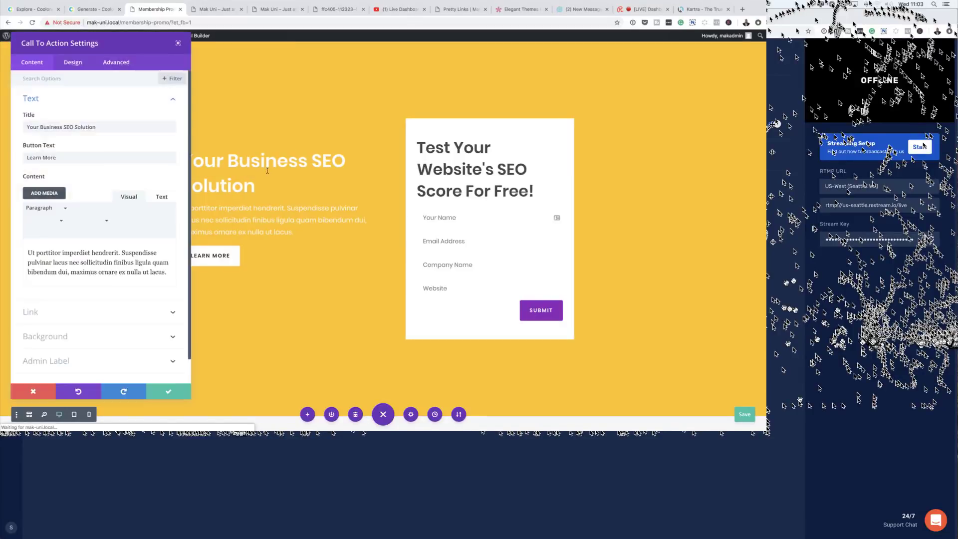
drag(103, 133, 13, 133)
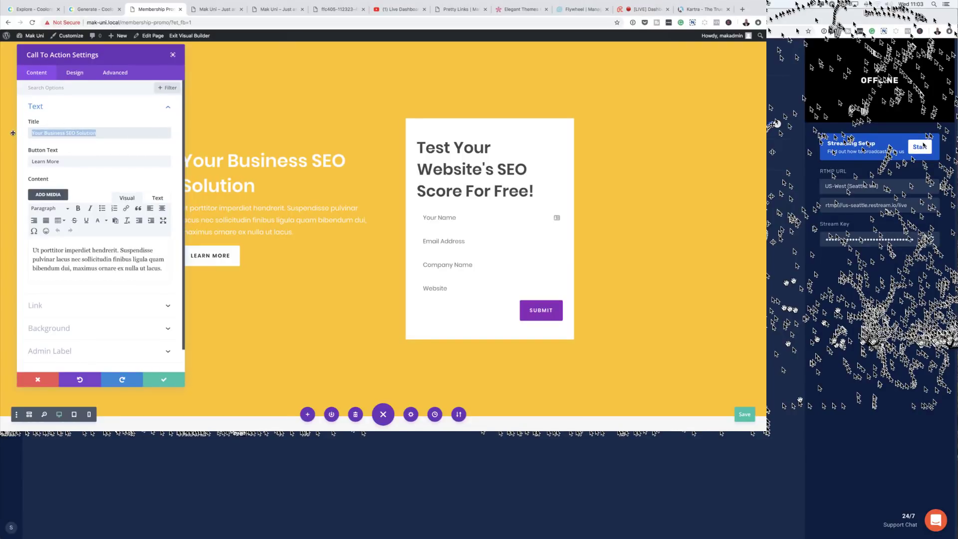
text(Spec)
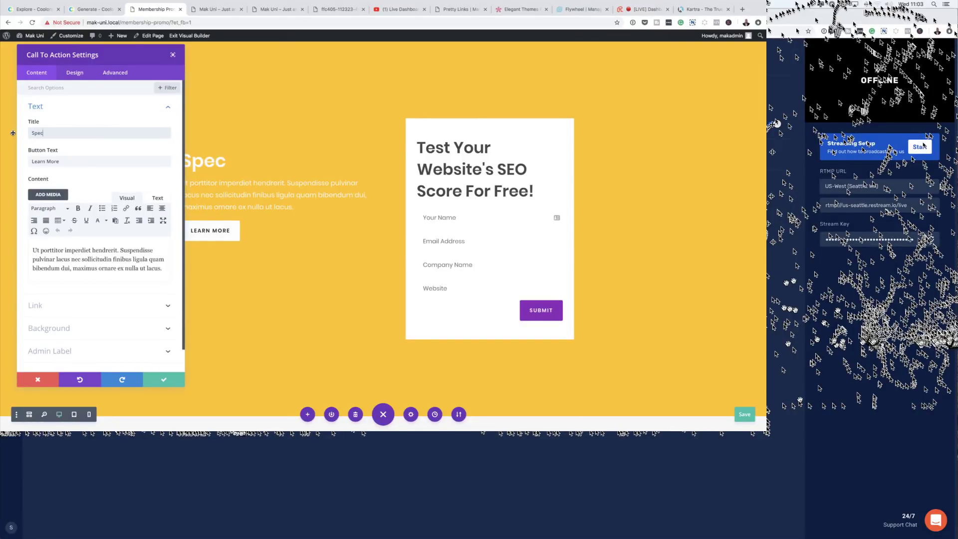
text(ial OFFER)
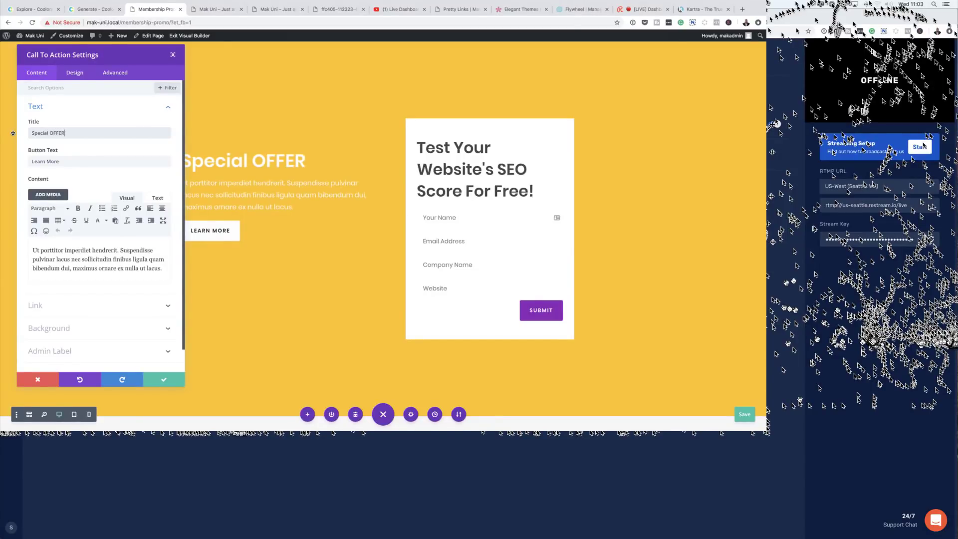
text(!)
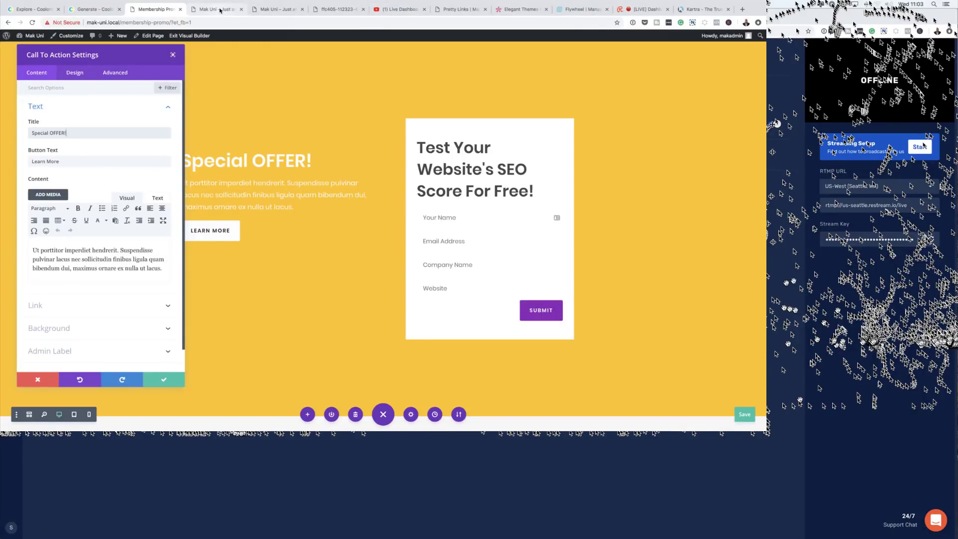
Copy the dark hex code 112323 from the Coolors palette PDF and return to the Membership Promo page.
click(331, 10)
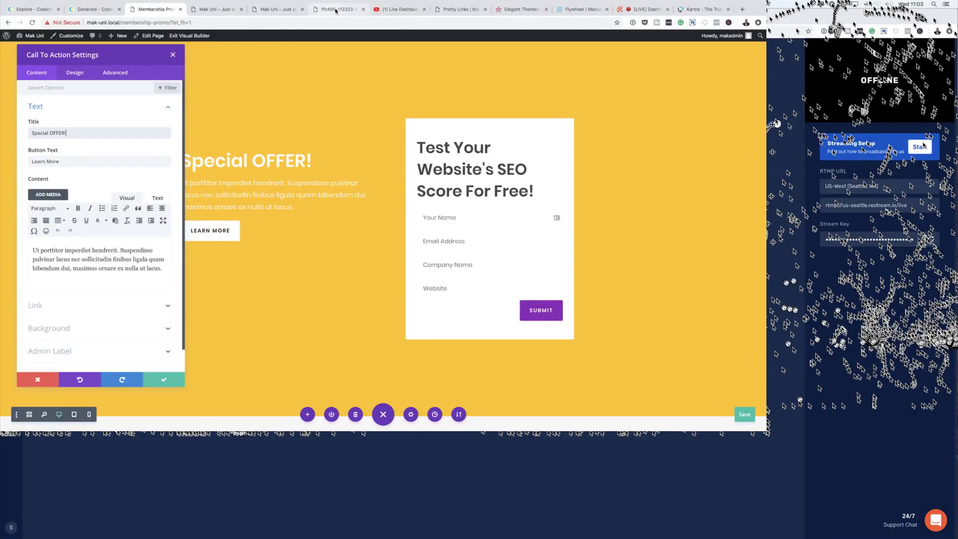
drag(327, 285, 342, 289)
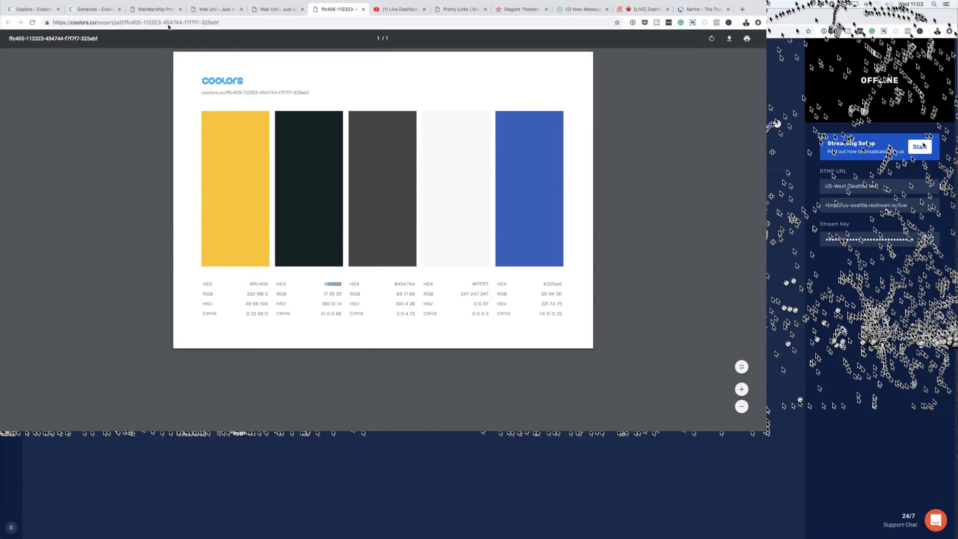
click(154, 9)
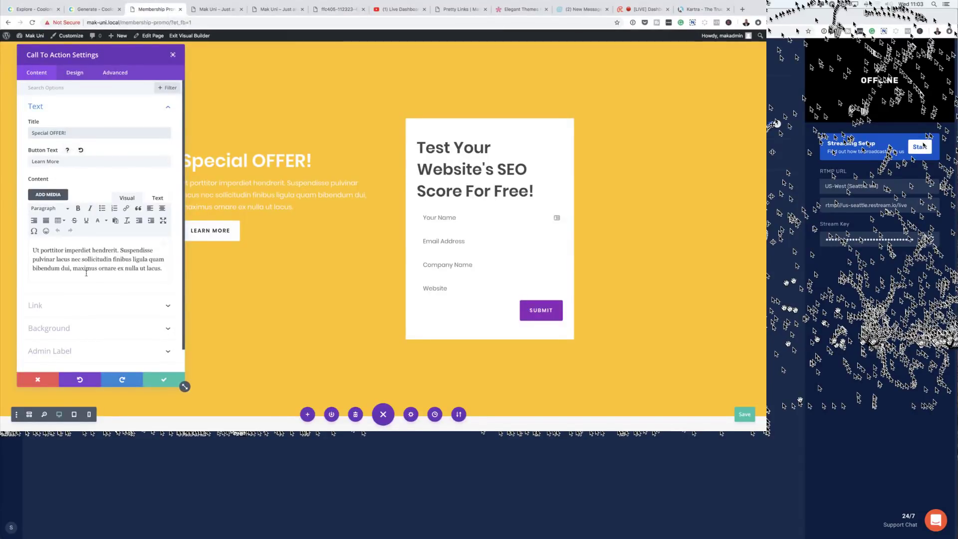
Set the title text colour of the call to action to #112323 in its design settings.
click(75, 73)
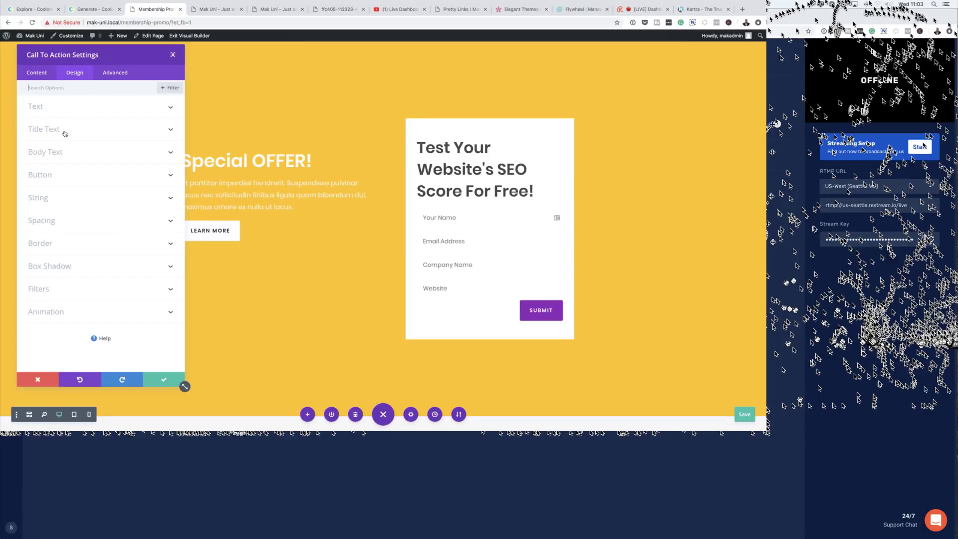
drag(184, 386, 171, 385)
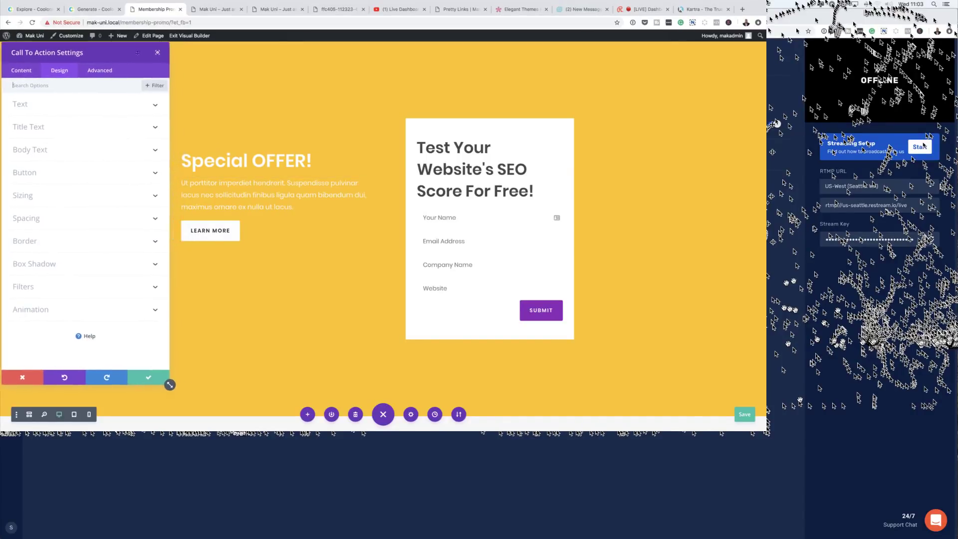
click(182, 151)
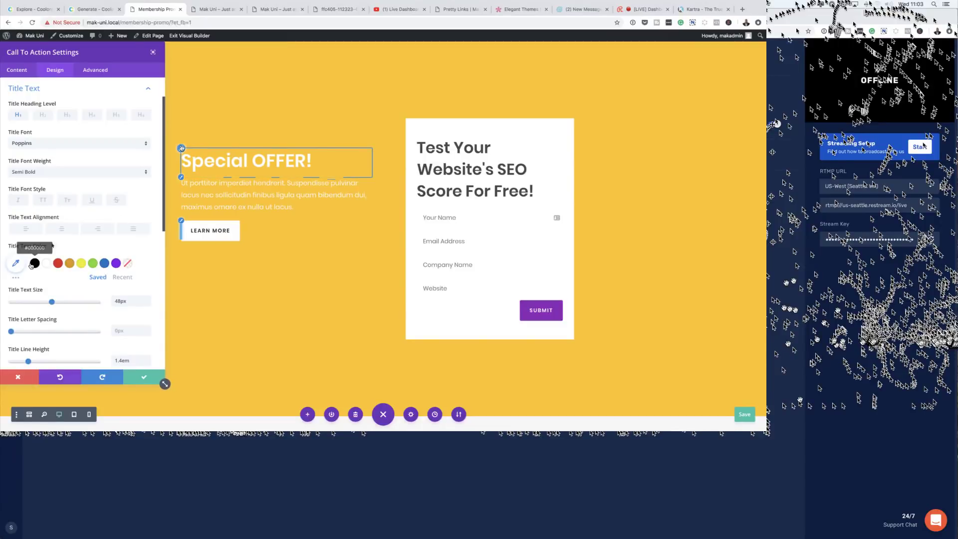
click(15, 264)
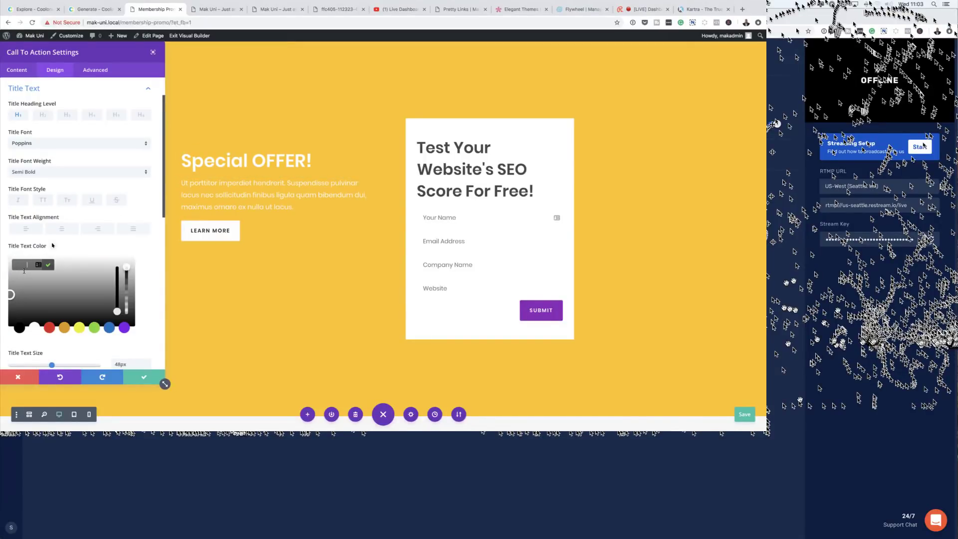
text(#112323)
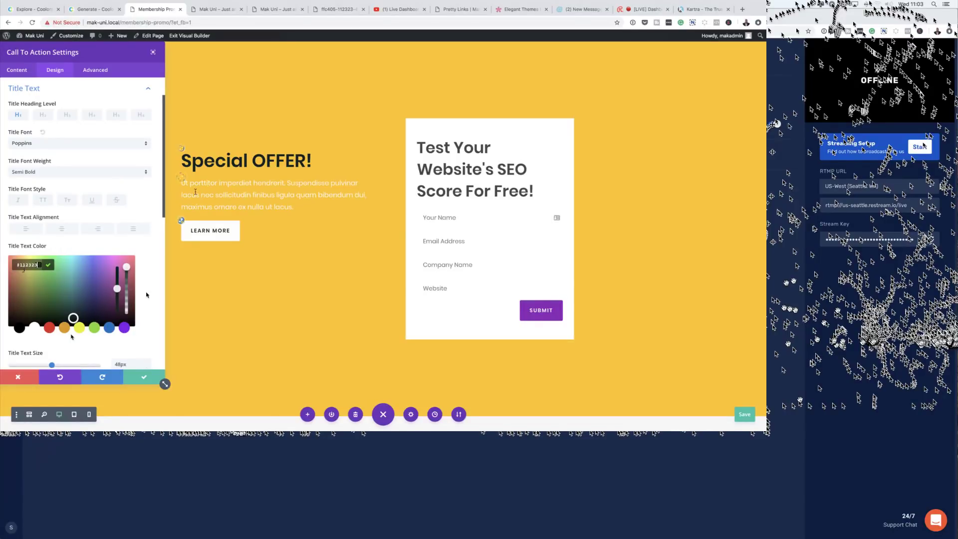
Set the body text colour of the call to action to #112323 and save the module settings.
click(182, 178)
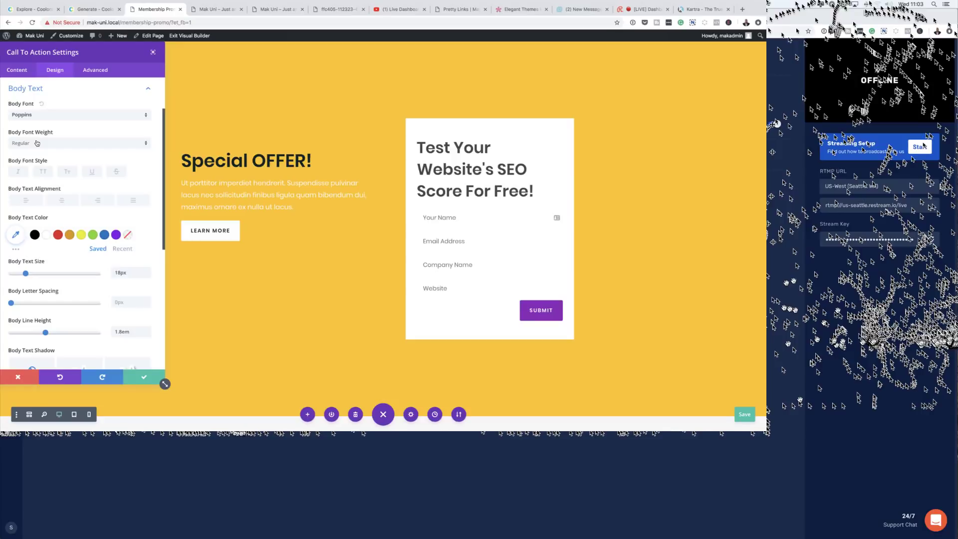
click(15, 235)
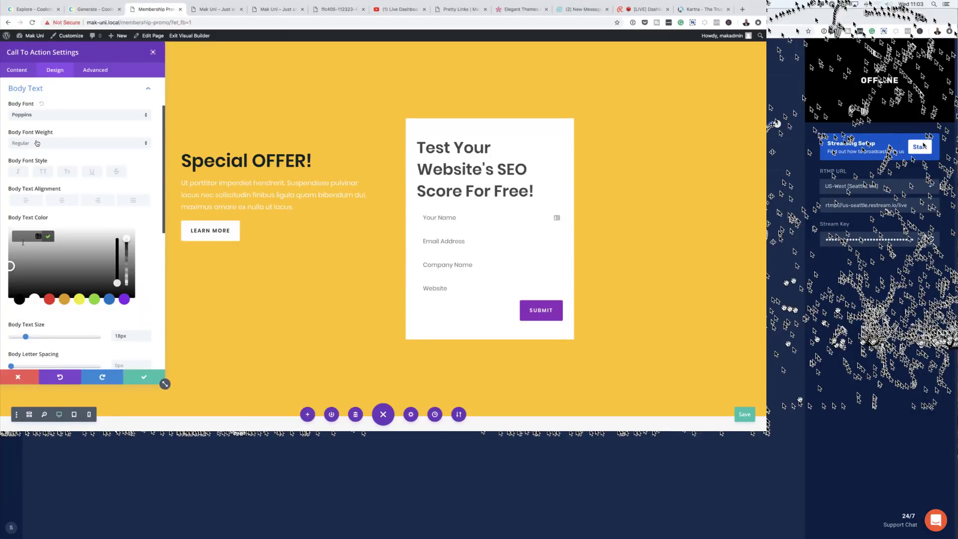
click(47, 241)
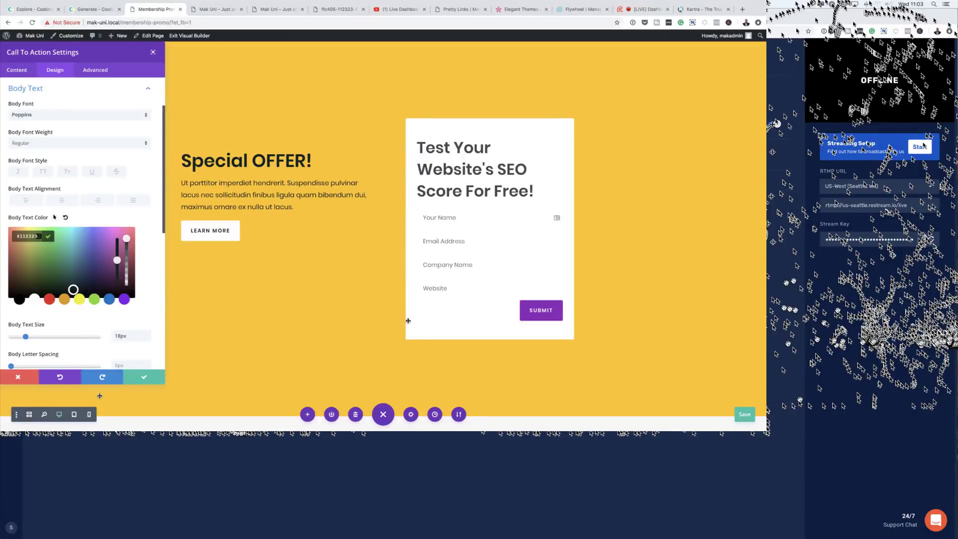
click(222, 232)
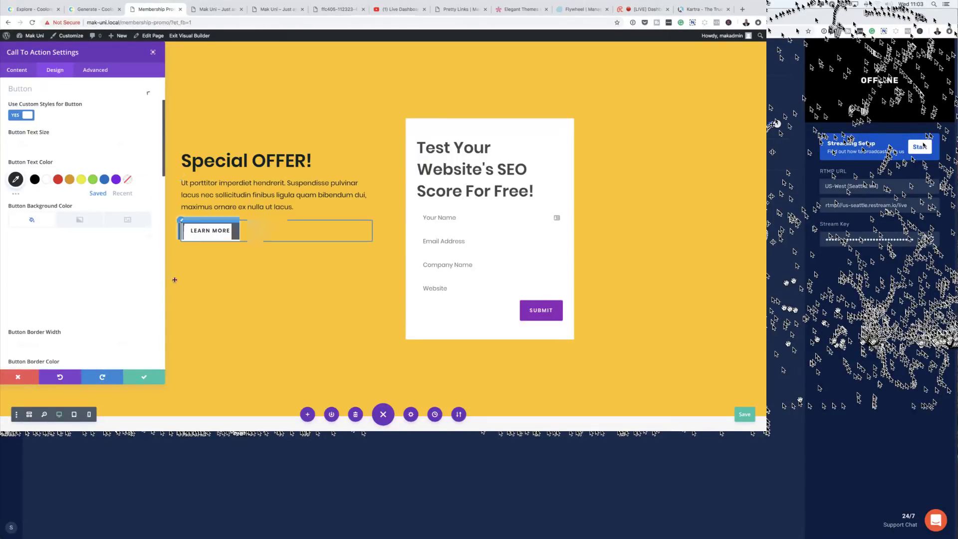
click(144, 378)
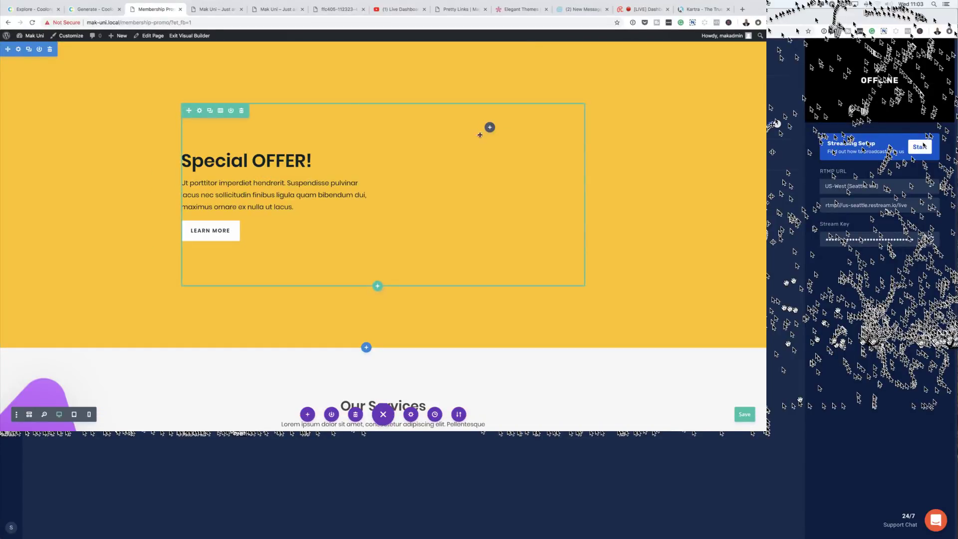
Insert a Video module with its default video into the empty column beside the Special OFFER! text and save it.
click(490, 129)
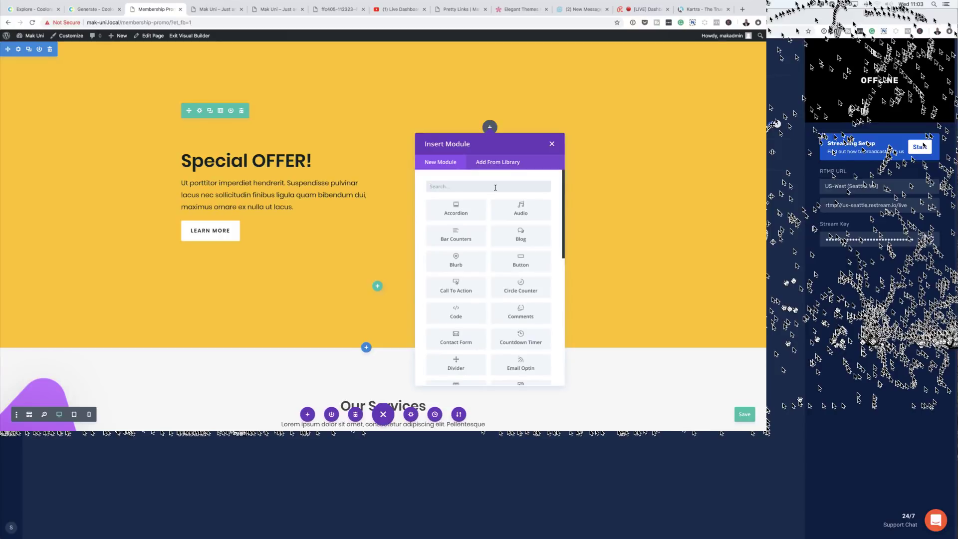
text(vide)
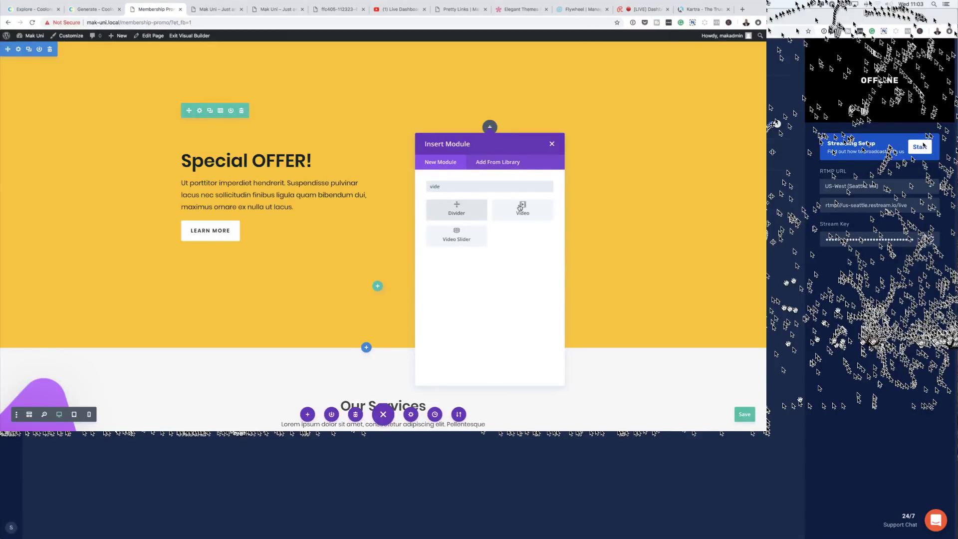
click(522, 209)
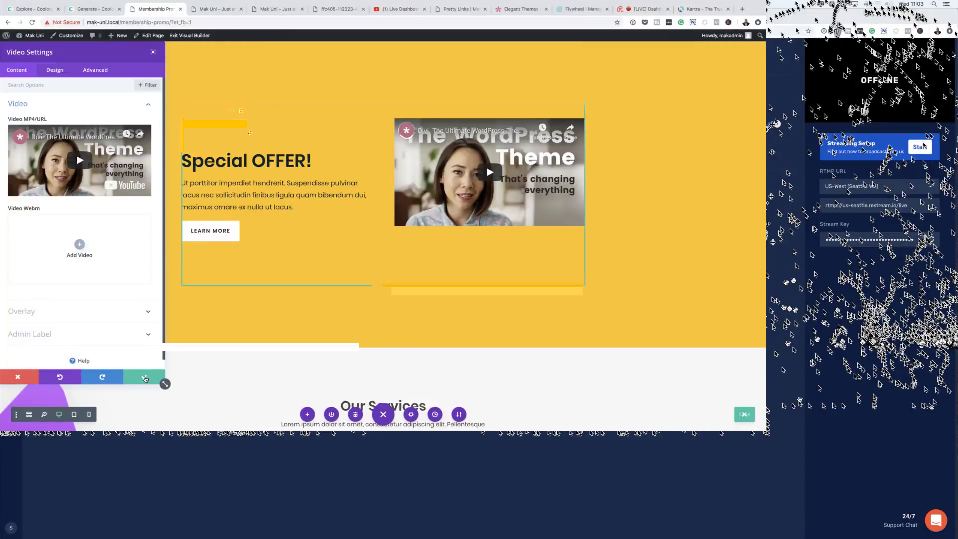
click(270, 166)
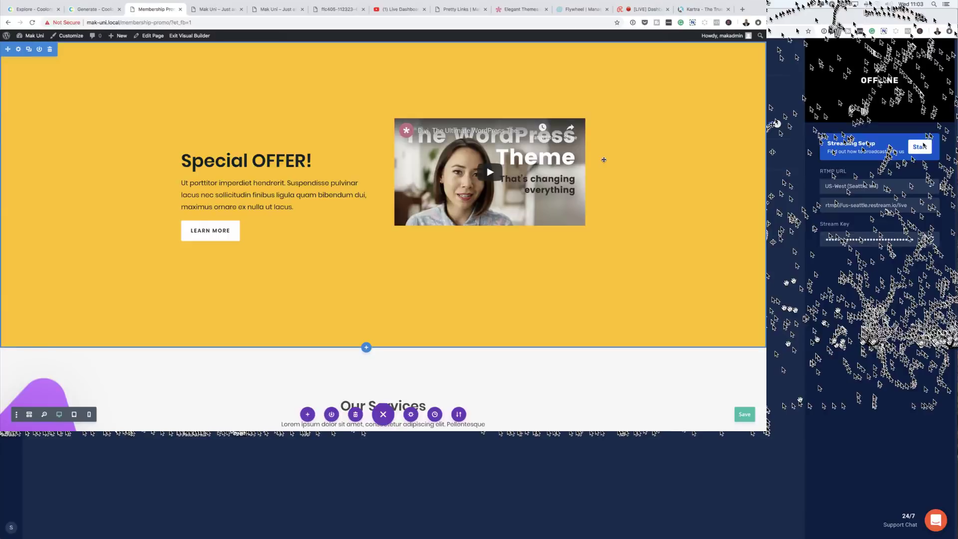
scroll(560, 322, down, 3)
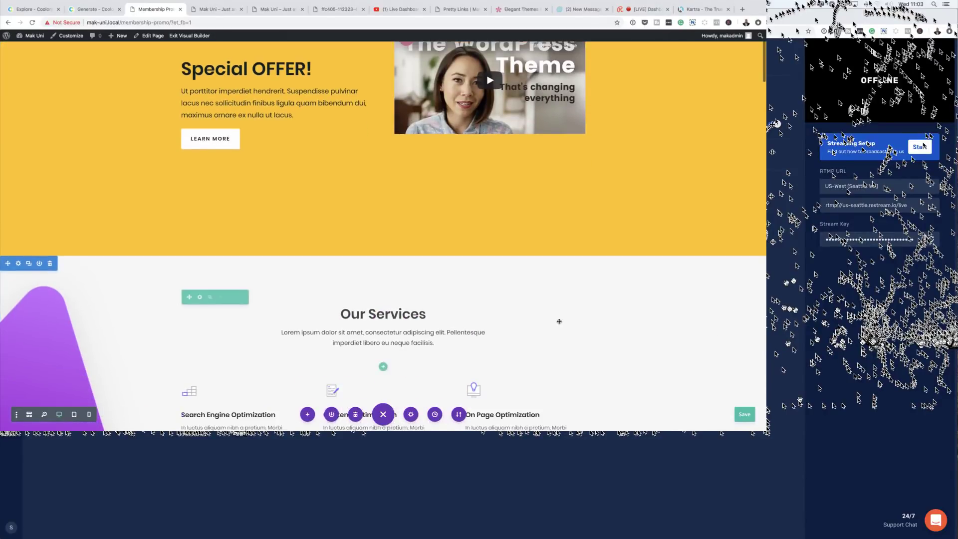
scroll(560, 322, down, 2)
scroll(560, 322, down, 3)
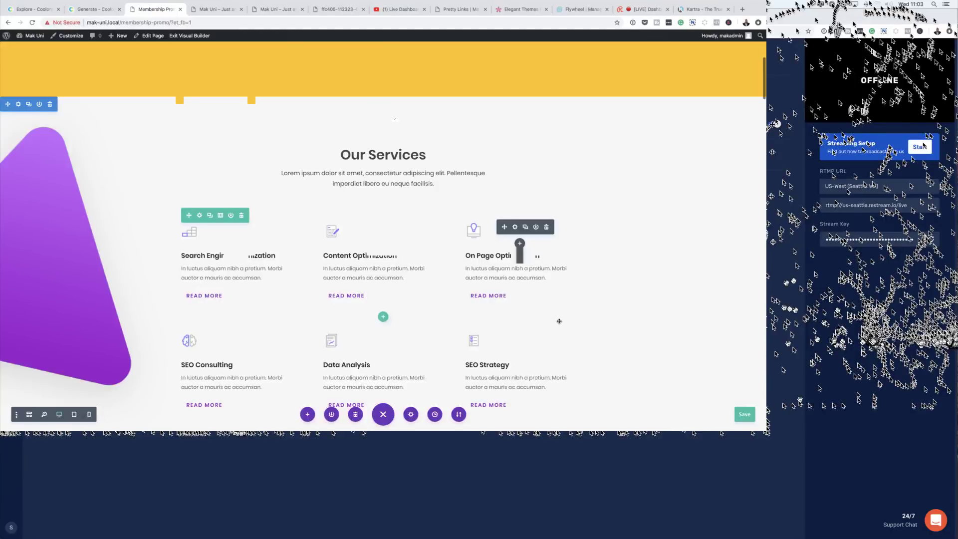
scroll(396, 120, down, 1)
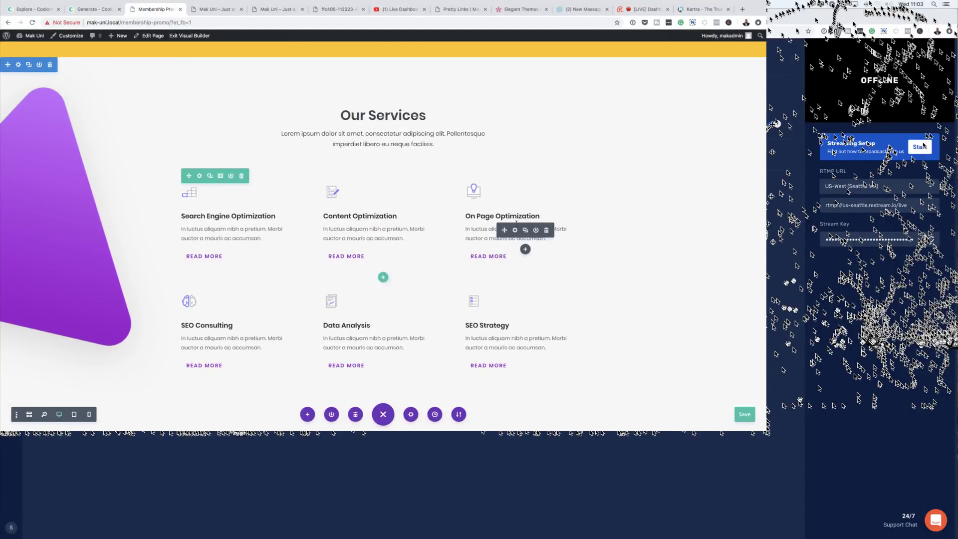
Delete the Exclusive Features and 2017 Annual Report sections, with the statistics between them, below Our Services.
scroll(522, 237, down, 9)
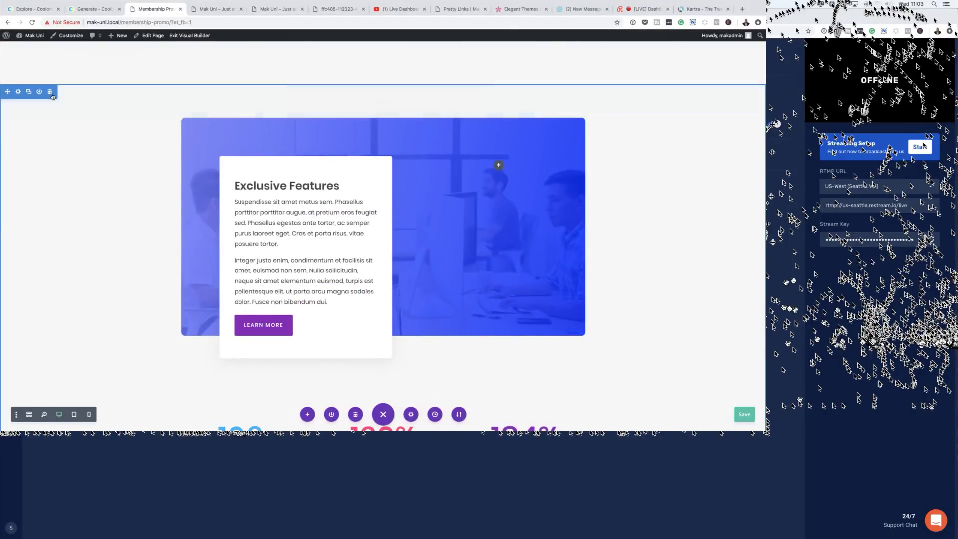
scroll(53, 102, down, 8)
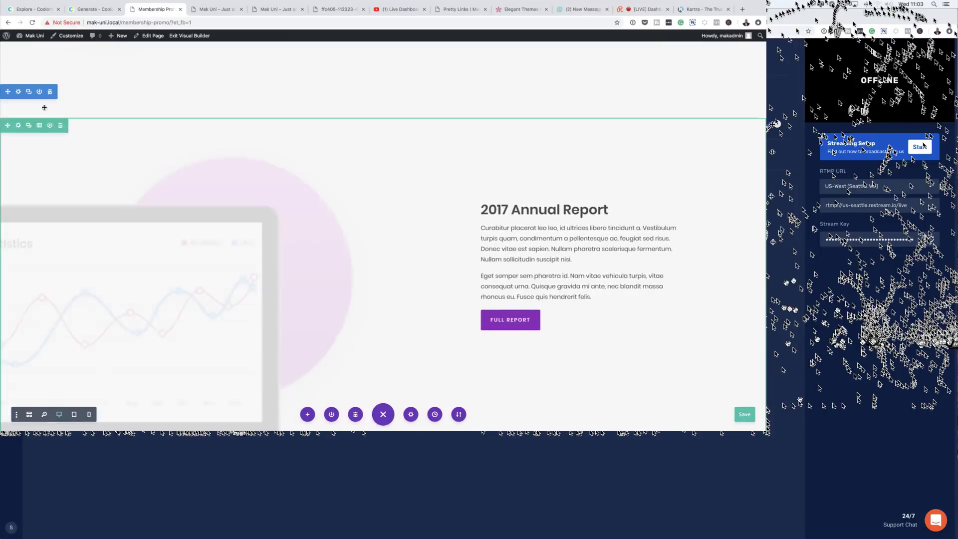
click(50, 92)
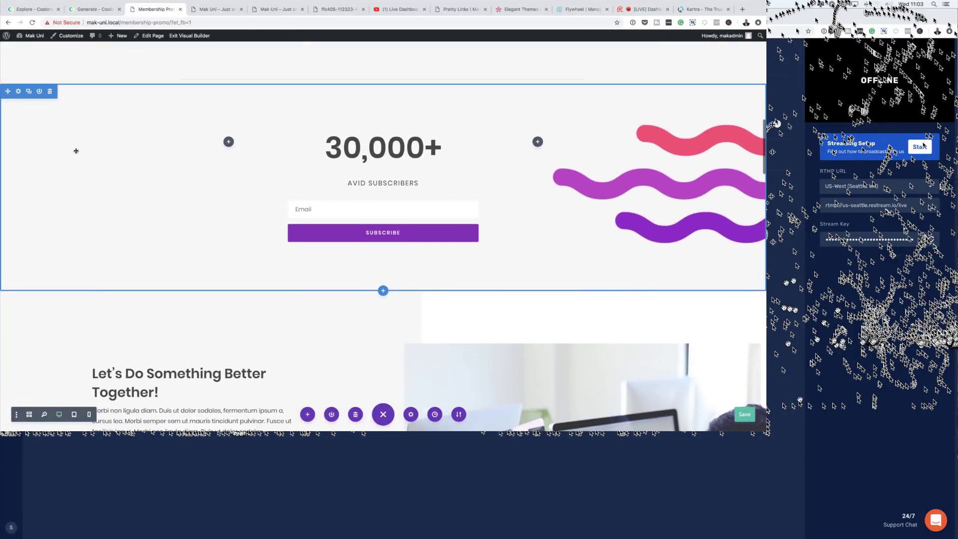
Delete every section below Answers to Your Questions: Our Latest Projects, the testimonial, Our Blog, Let's Work Together! and the empty last section.
scroll(76, 151, down, 3)
scroll(280, 167, down, 3)
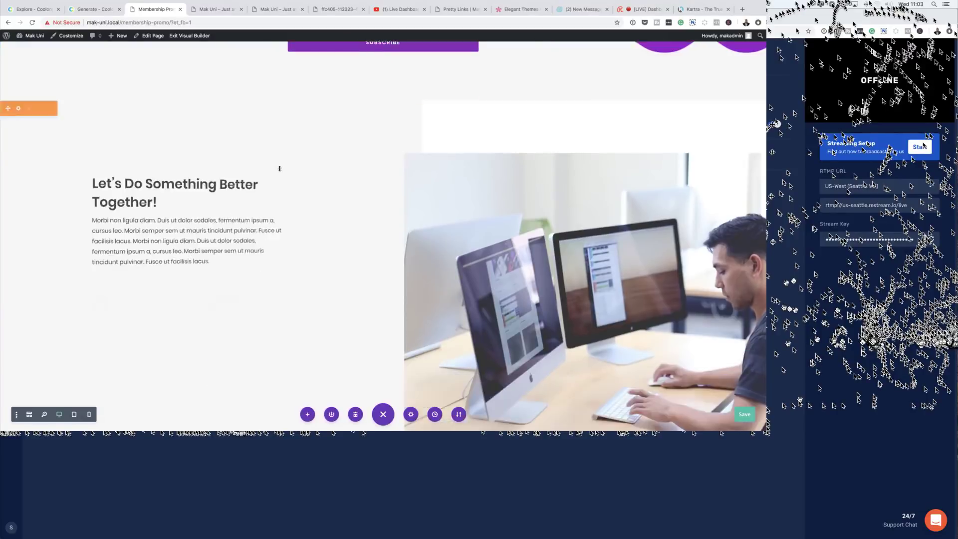
scroll(280, 167, down, 5)
scroll(280, 167, down, 4)
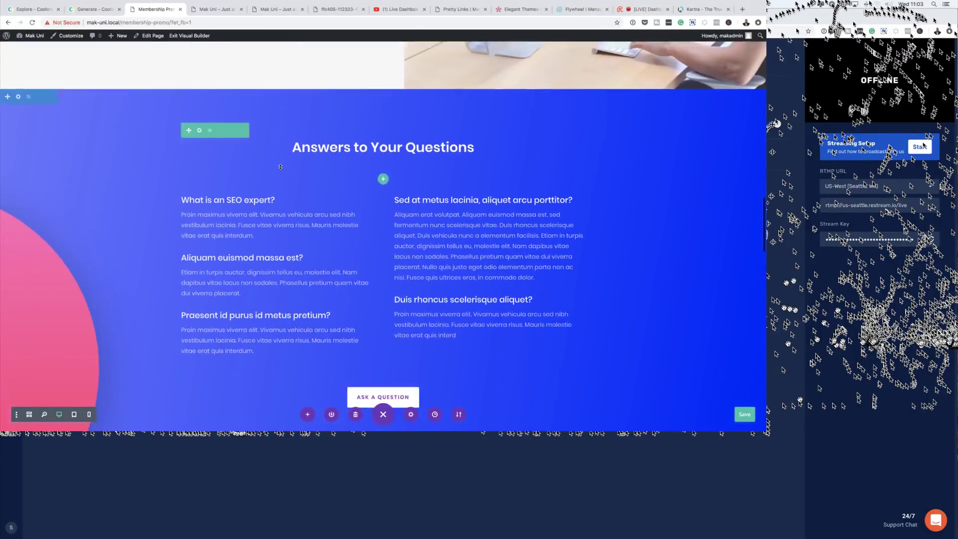
scroll(281, 167, up, 2)
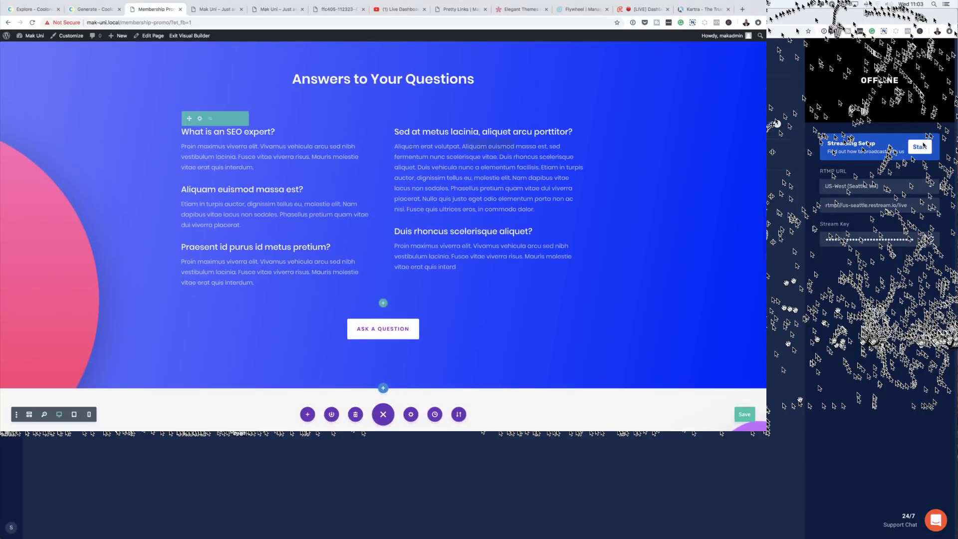
scroll(258, 144, down, 1)
scroll(324, 166, down, 5)
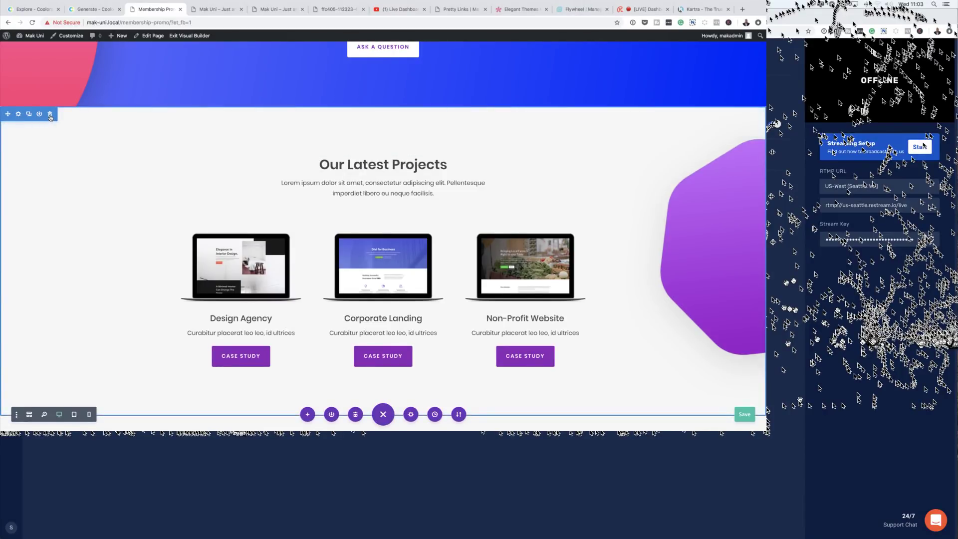
click(50, 115)
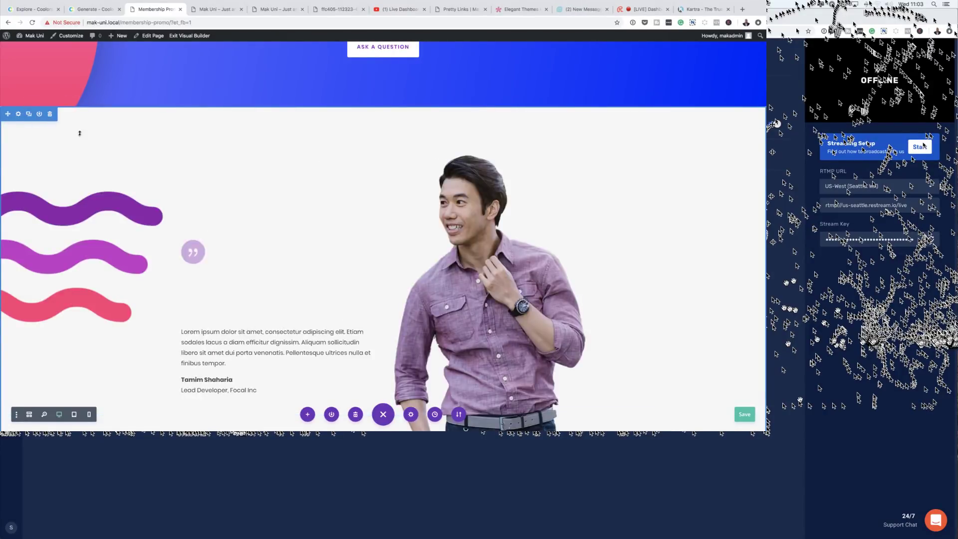
click(50, 114)
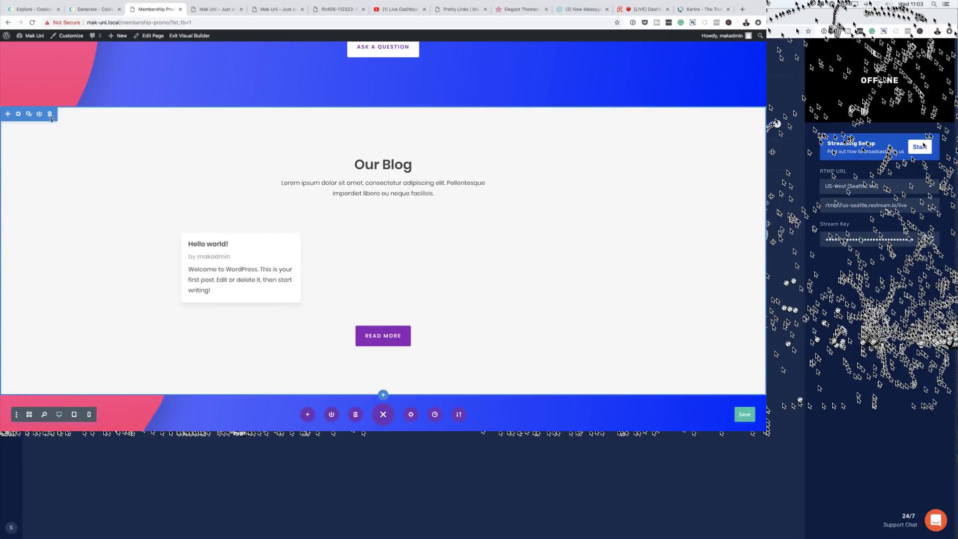
click(50, 115)
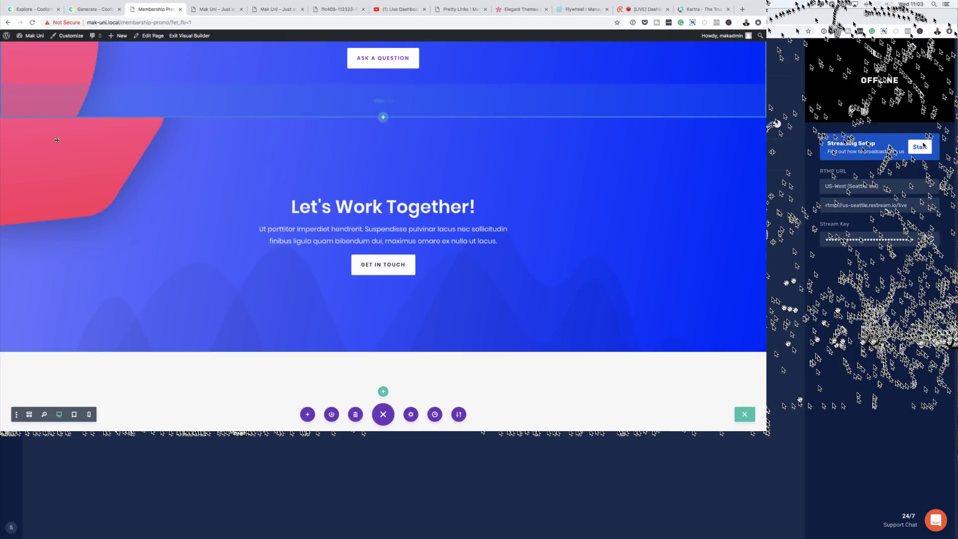
click(50, 112)
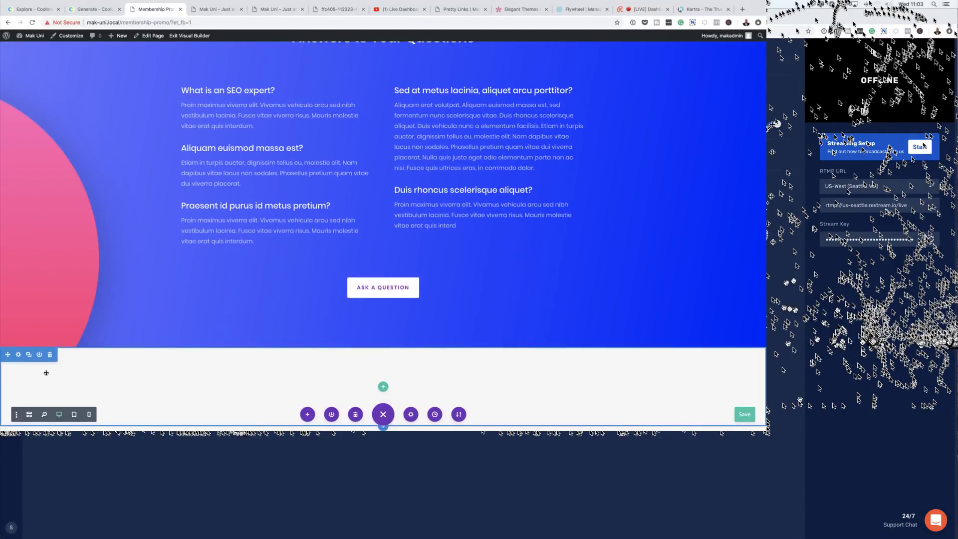
click(50, 355)
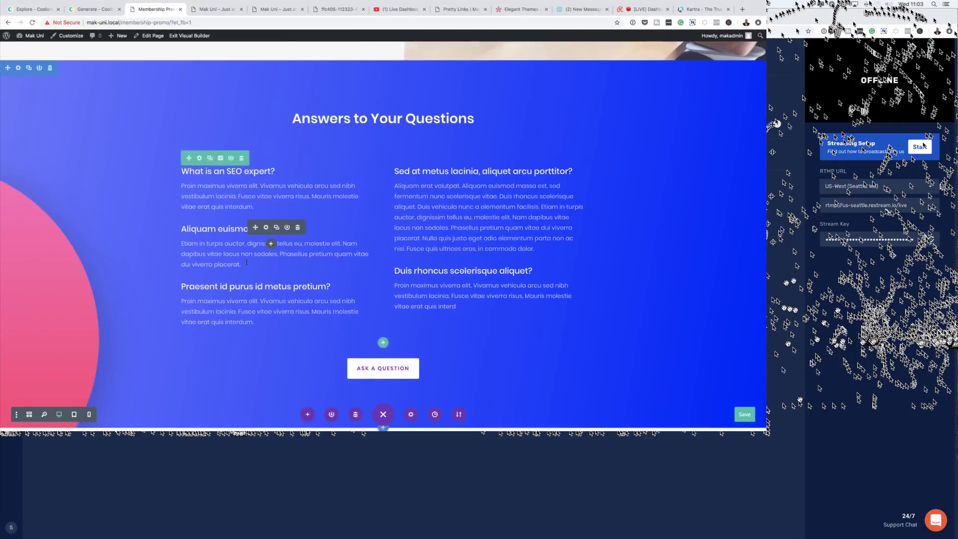
Delete the 30,000+ Avid Subscribers row with its email signup form from the section below Our Services.
scroll(246, 261, up, 10)
scroll(247, 262, up, 15)
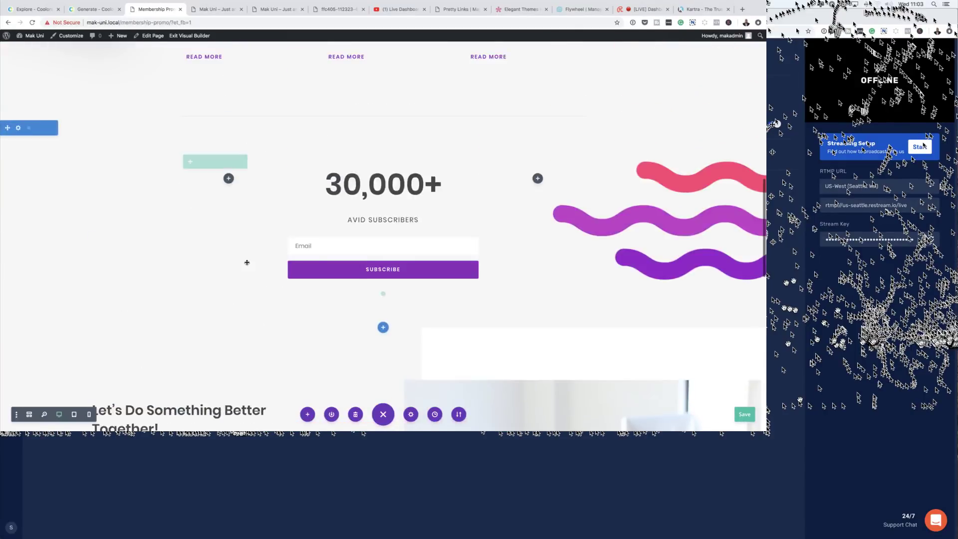
scroll(246, 262, up, 1)
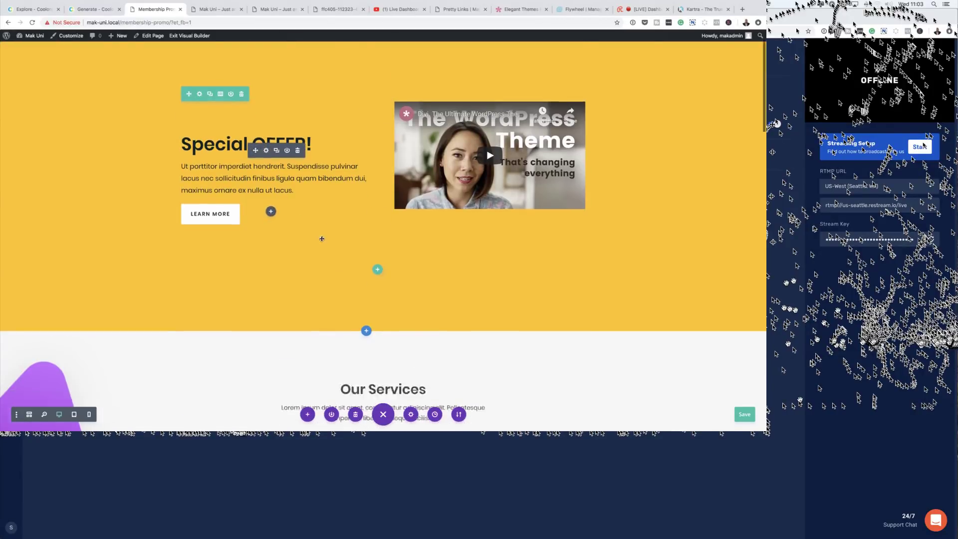
scroll(321, 237, down, 5)
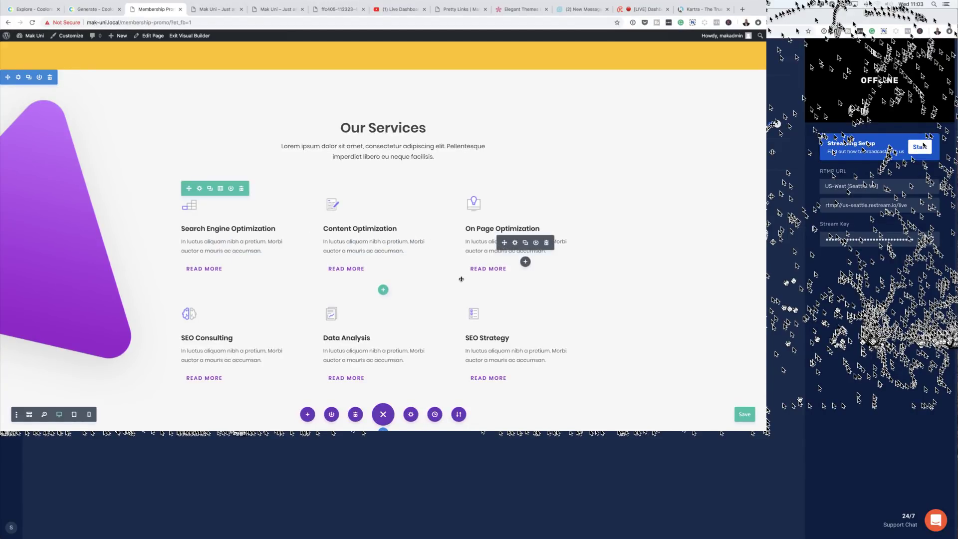
scroll(464, 274, down, 3)
scroll(461, 280, down, 4)
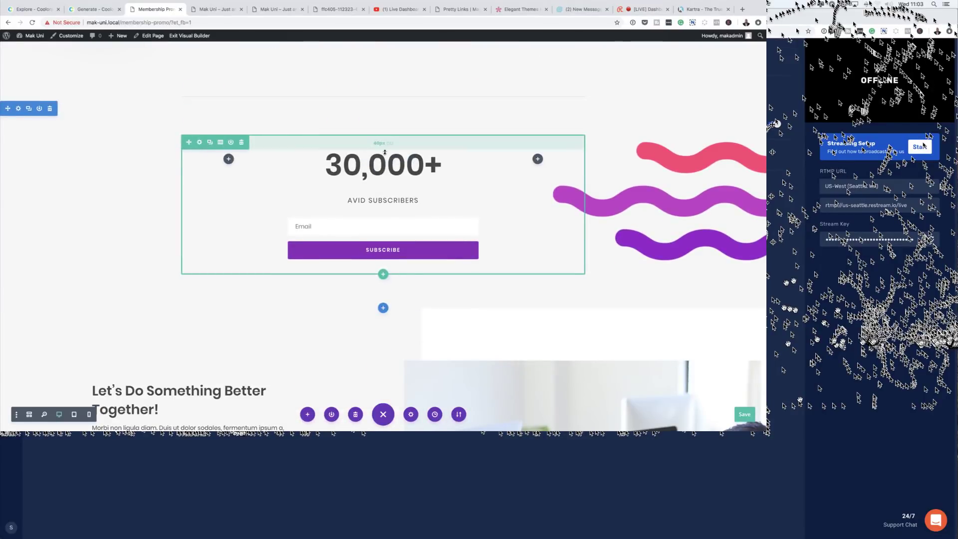
click(242, 144)
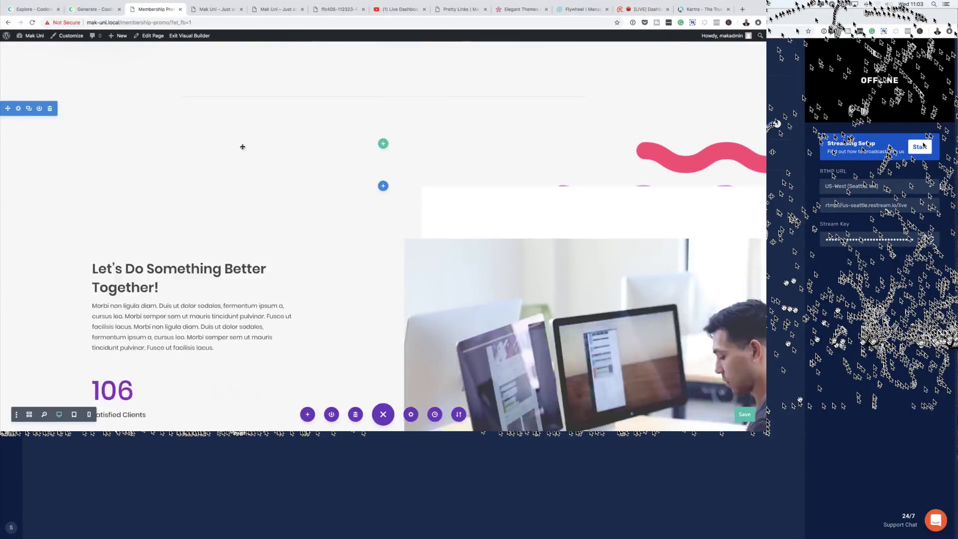
Insert a row with two equal columns in the emptied section and add a Pricing Tables module to its first column.
click(383, 144)
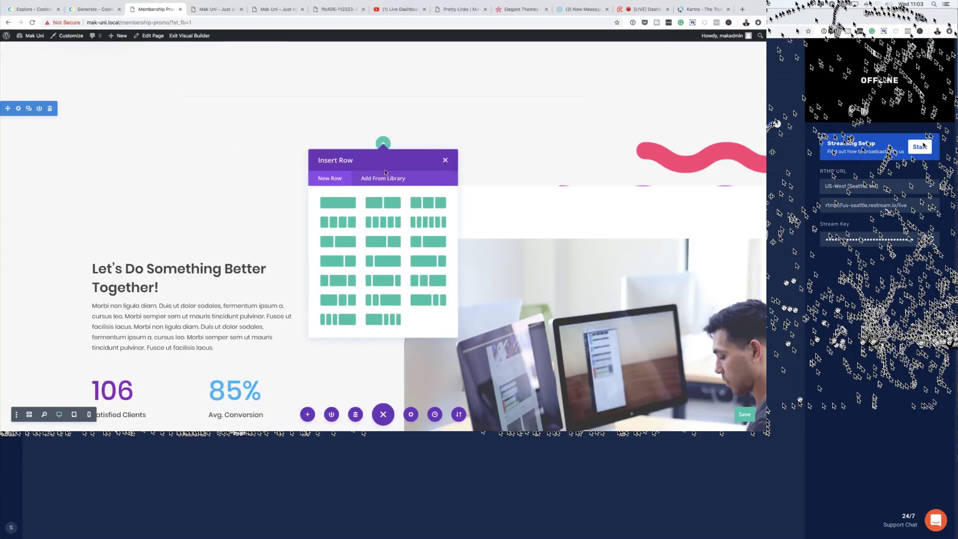
click(394, 204)
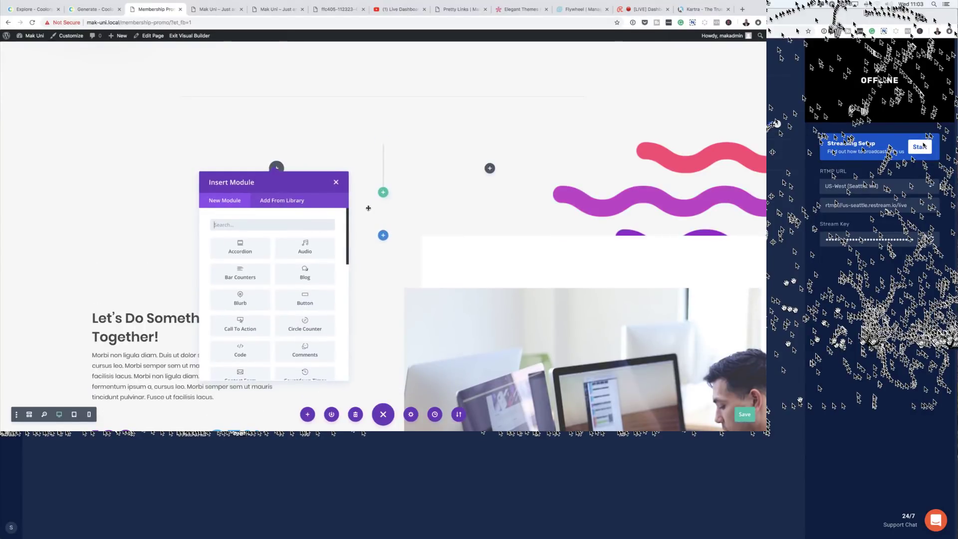
text(prici)
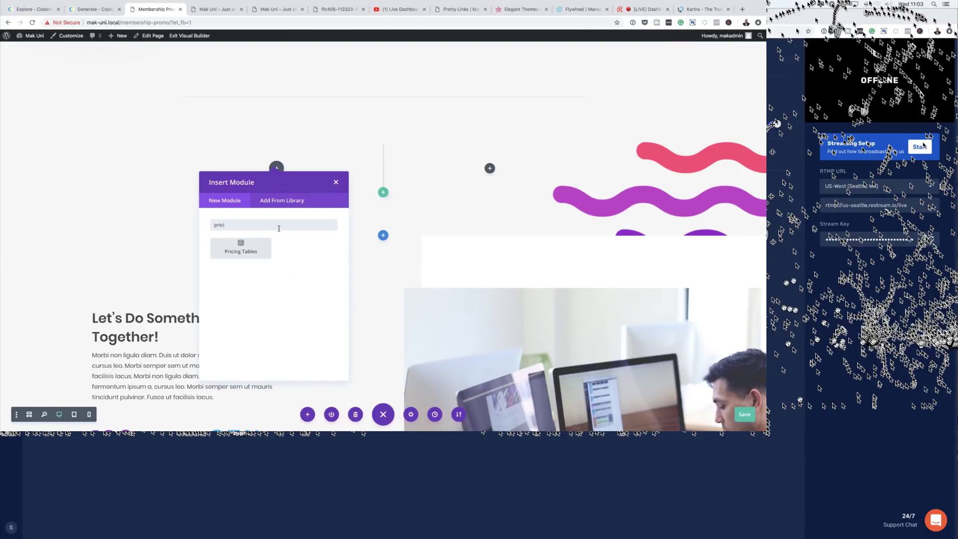
click(241, 249)
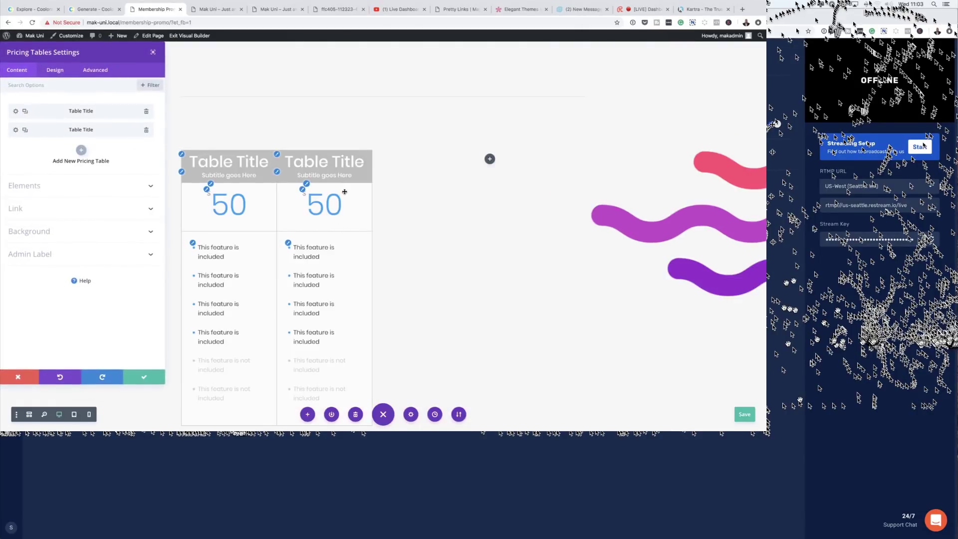
Set the price of the first pricing table to 9 and the second to 19, and save the module settings.
scroll(433, 291, down, 2)
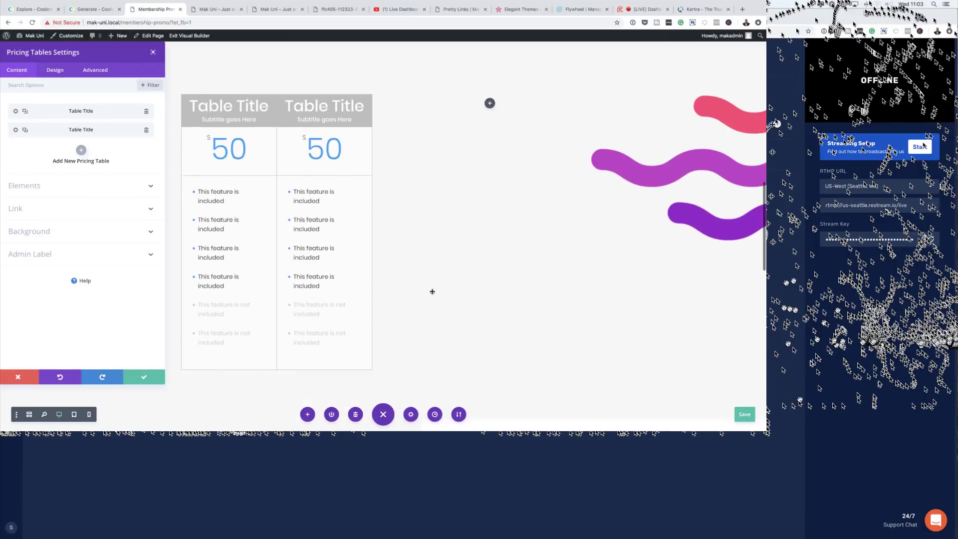
click(231, 146)
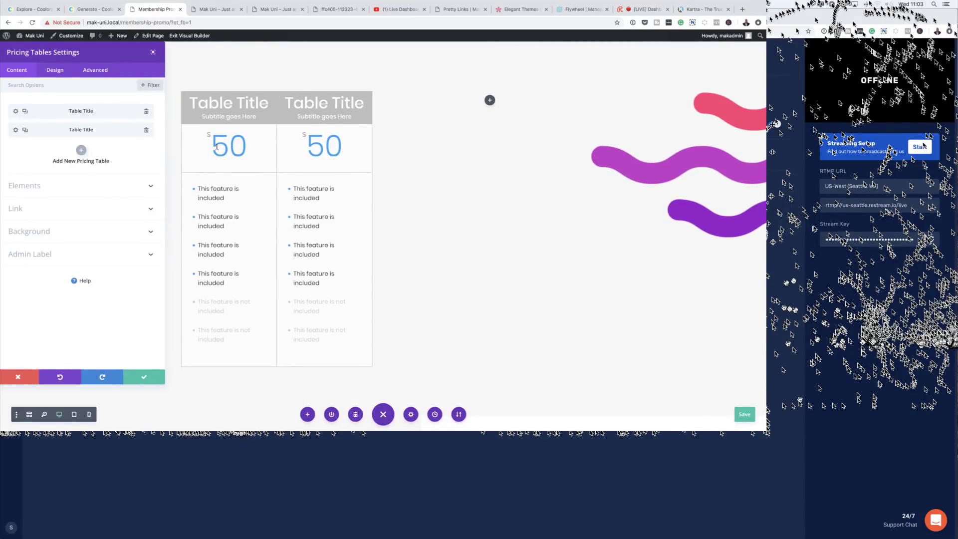
drag(211, 147, 248, 148)
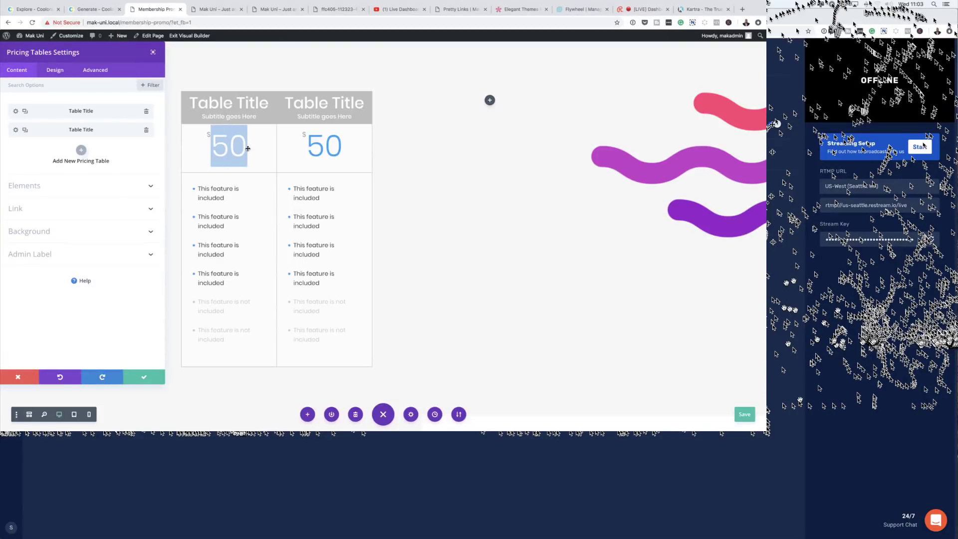
text(9)
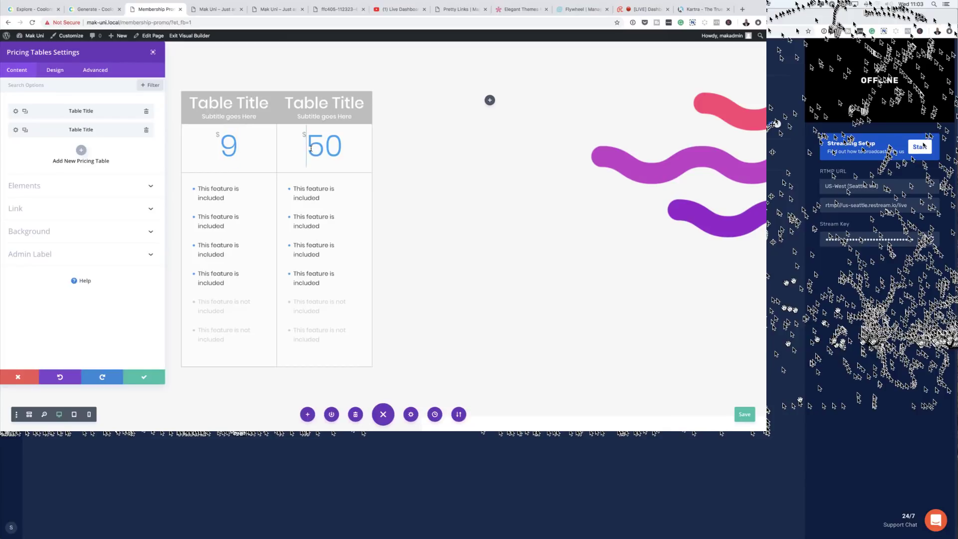
drag(310, 148, 338, 148)
text(19)
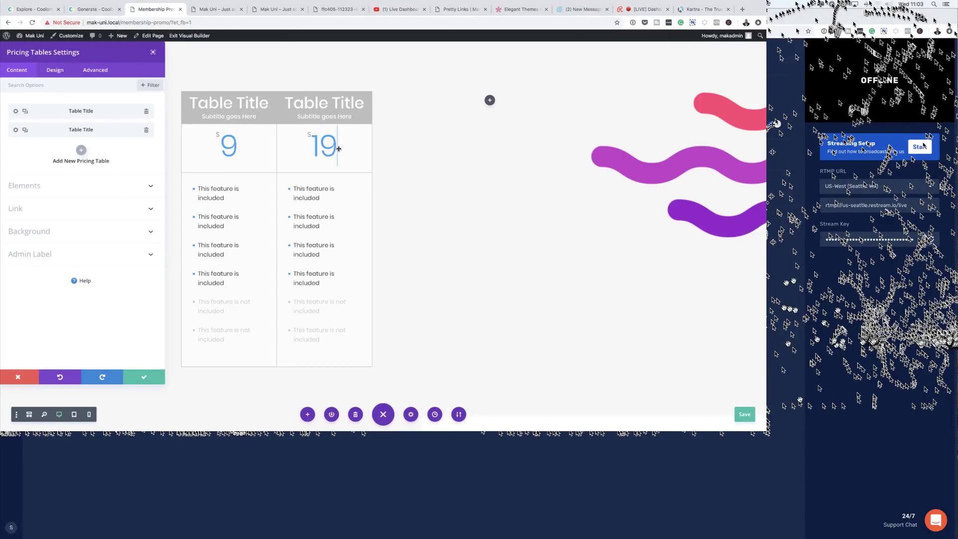
click(143, 380)
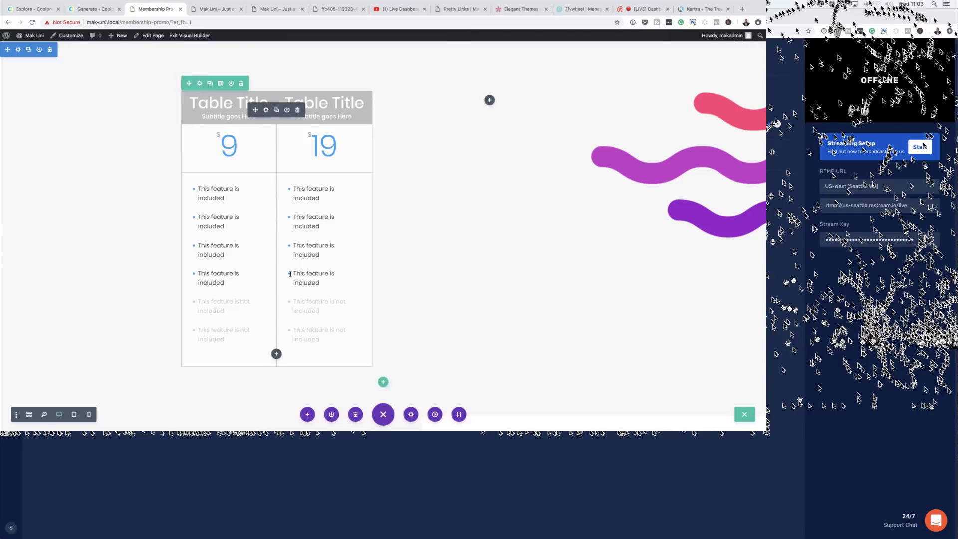
Check the remaining sections of the Membership Promo page and save the page.
scroll(399, 254, up, 2)
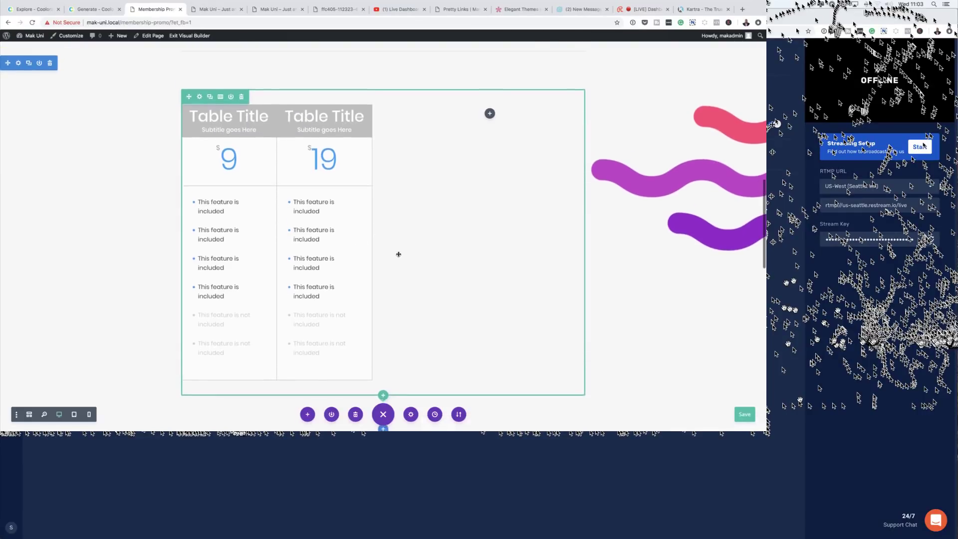
scroll(399, 254, down, 10)
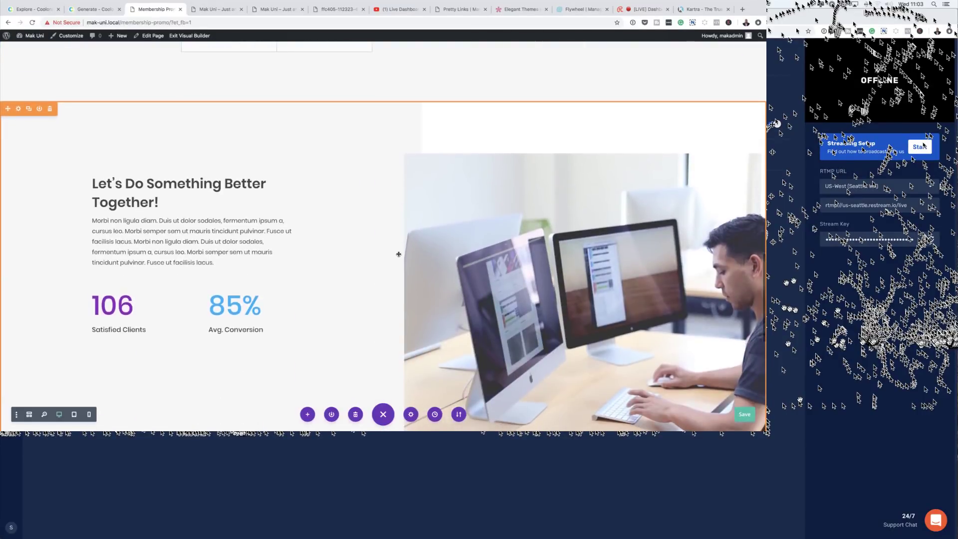
scroll(399, 254, down, 2)
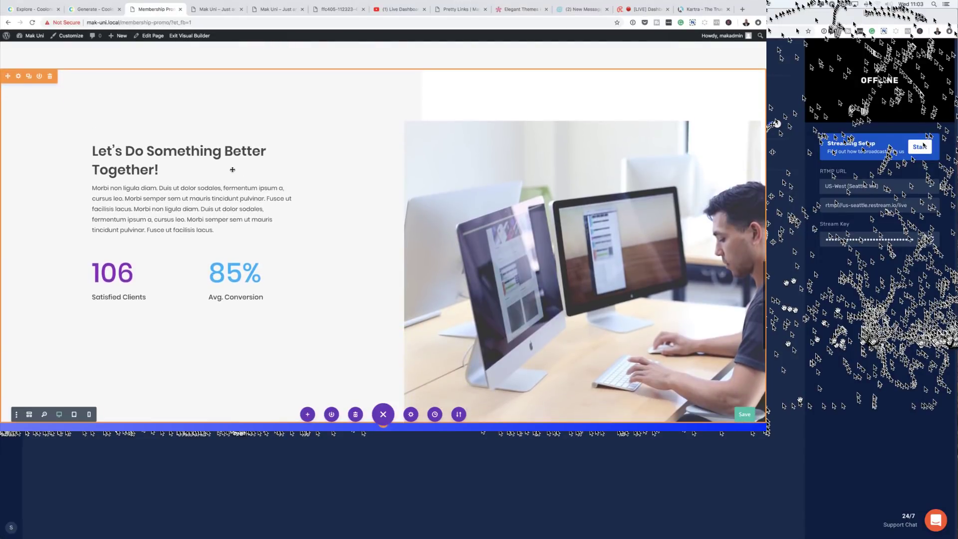
mouse_move(205, 166)
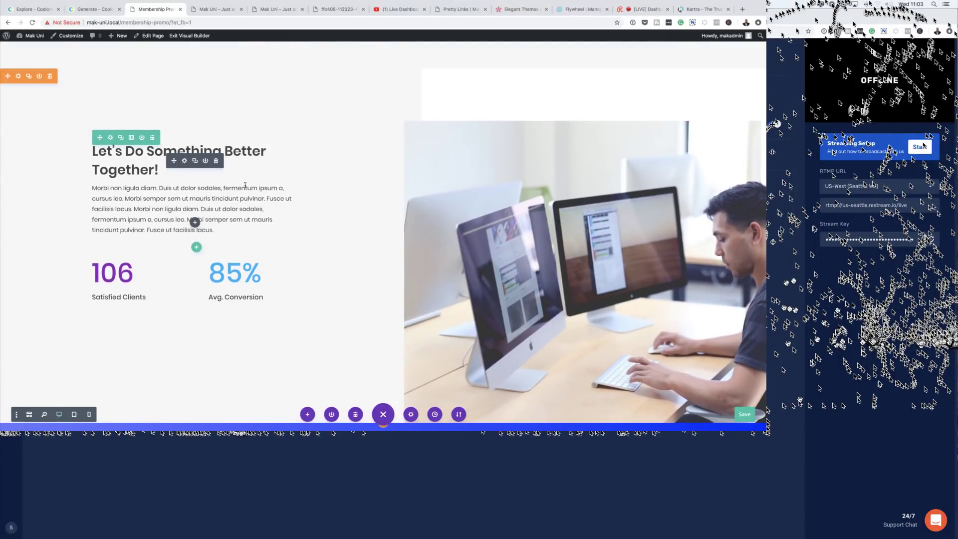
scroll(320, 244, down, 4)
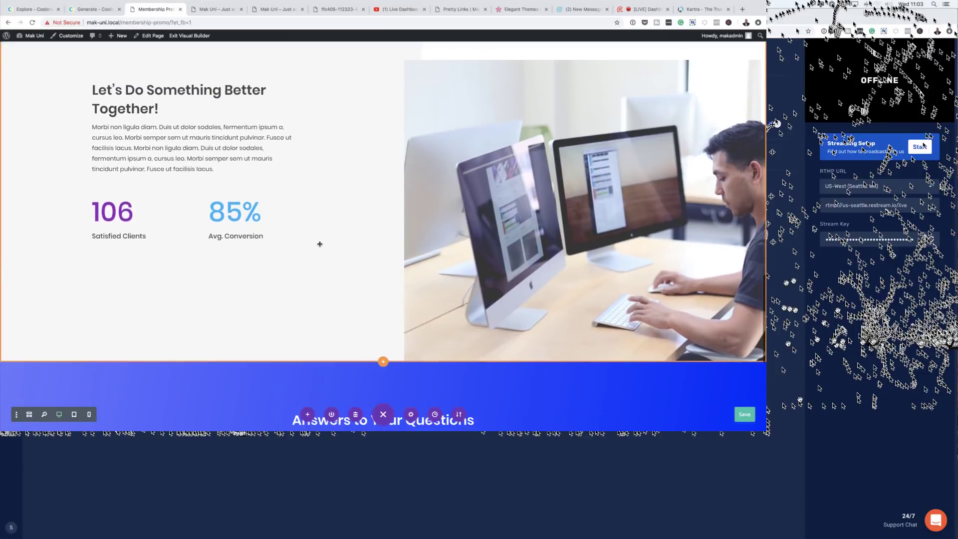
scroll(320, 244, down, 4)
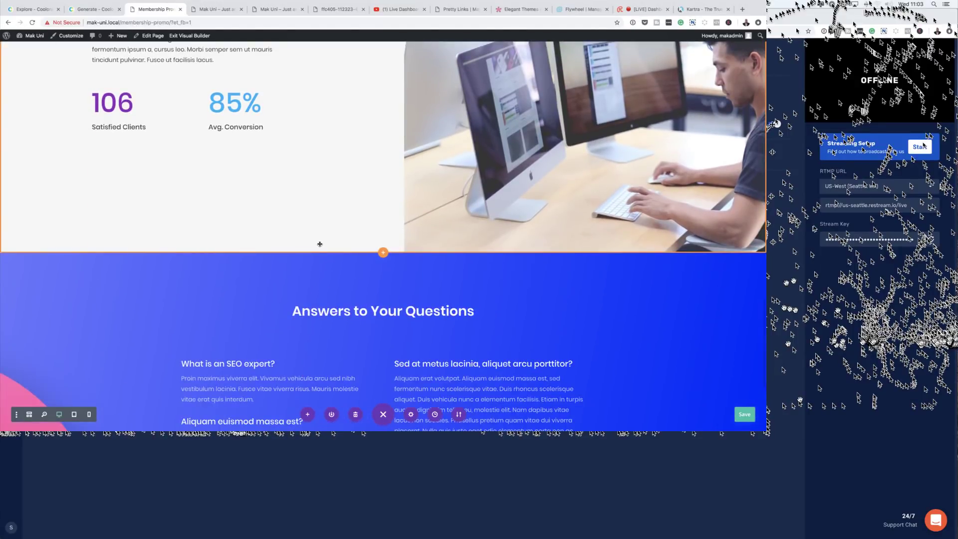
scroll(320, 244, up, 15)
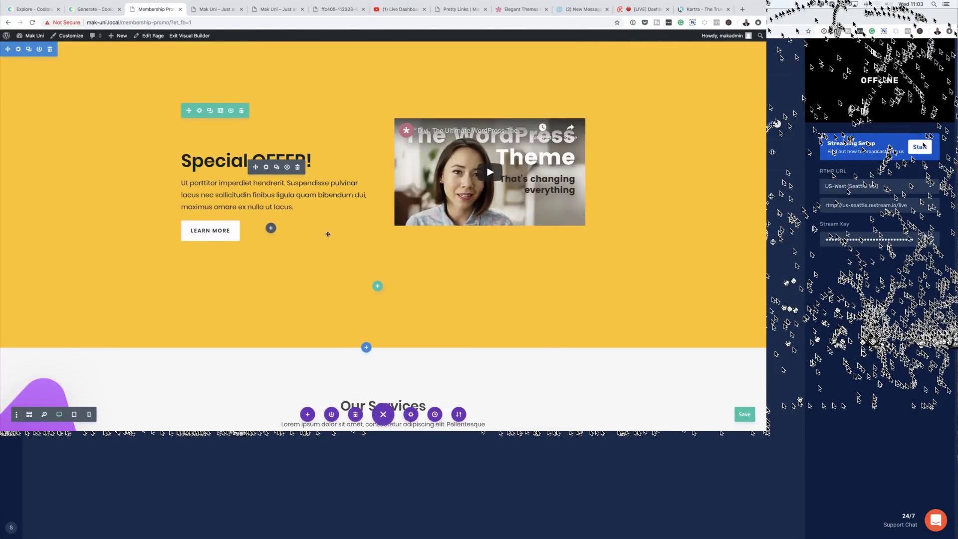
click(745, 415)
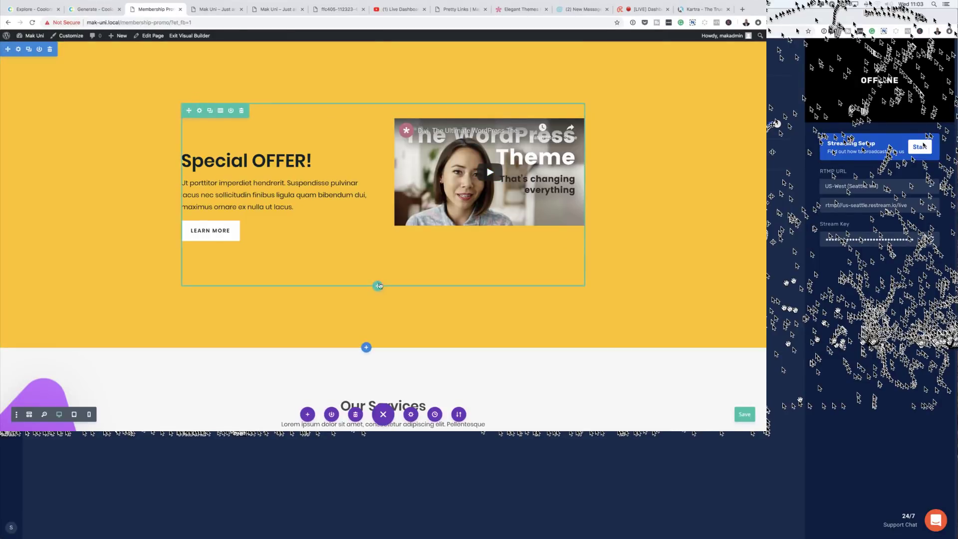
Add a single-column row with a default Text module to the Special OFFER section and move it above the offer row.
click(378, 287)
click(342, 146)
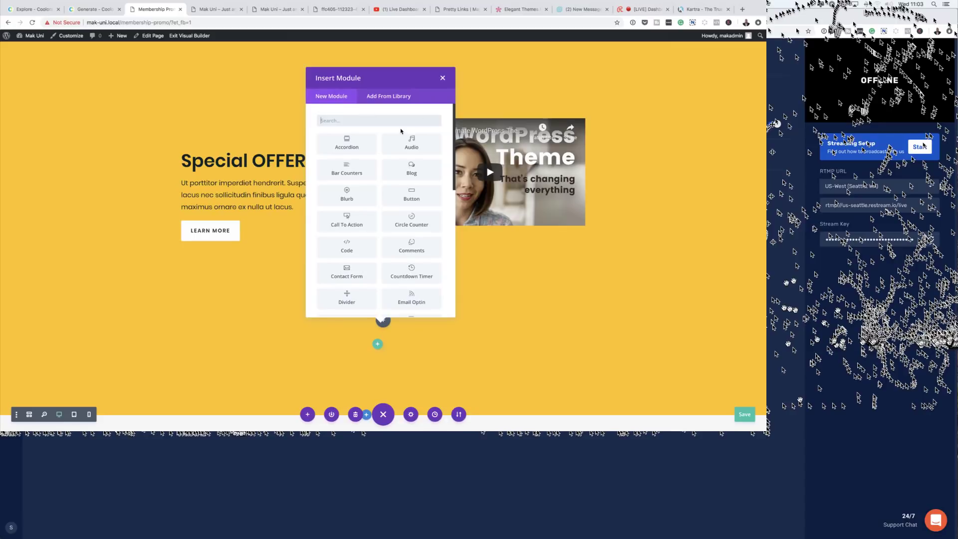
text(text)
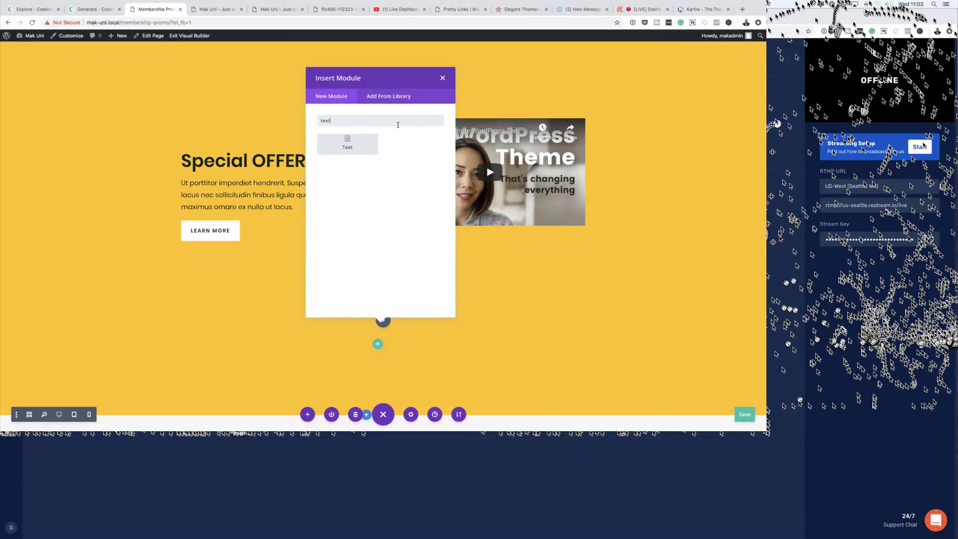
click(347, 144)
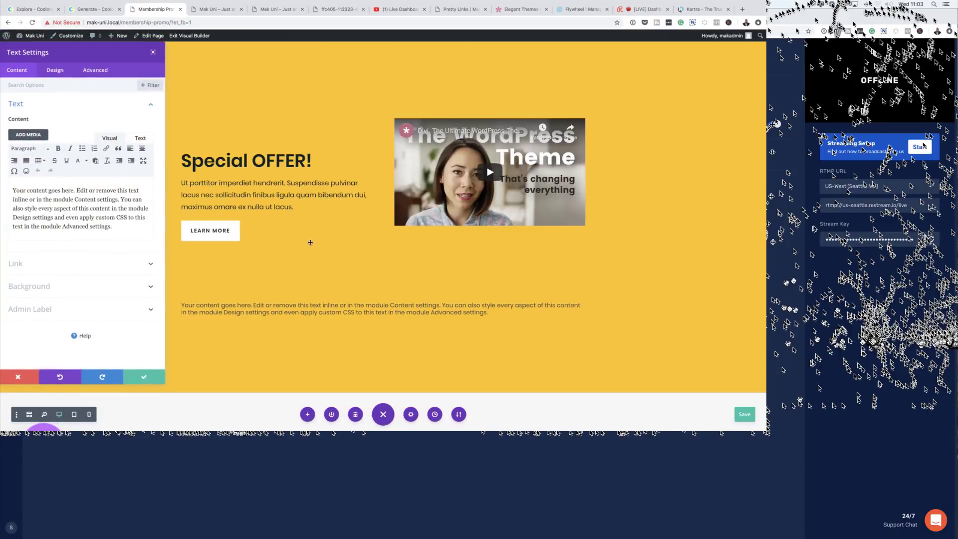
click(144, 379)
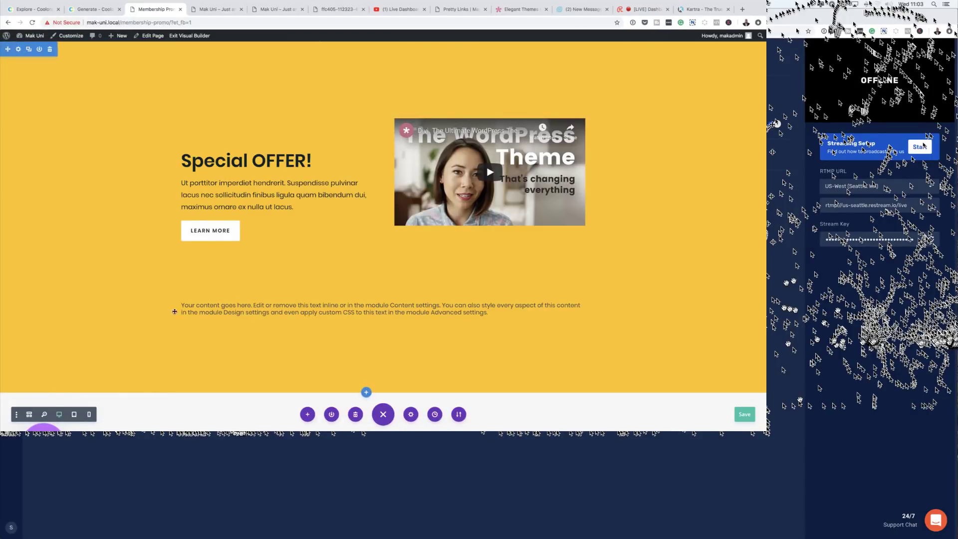
drag(194, 306, 242, 95)
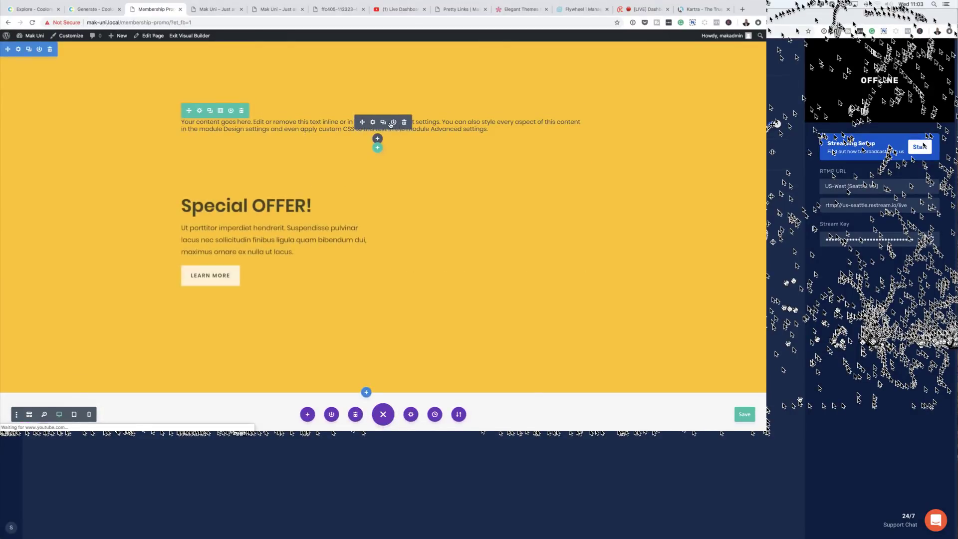
Shorten the new Text module's content to "Your content goes here. Edit or remove this text inline or in the module Content settings.".
click(371, 123)
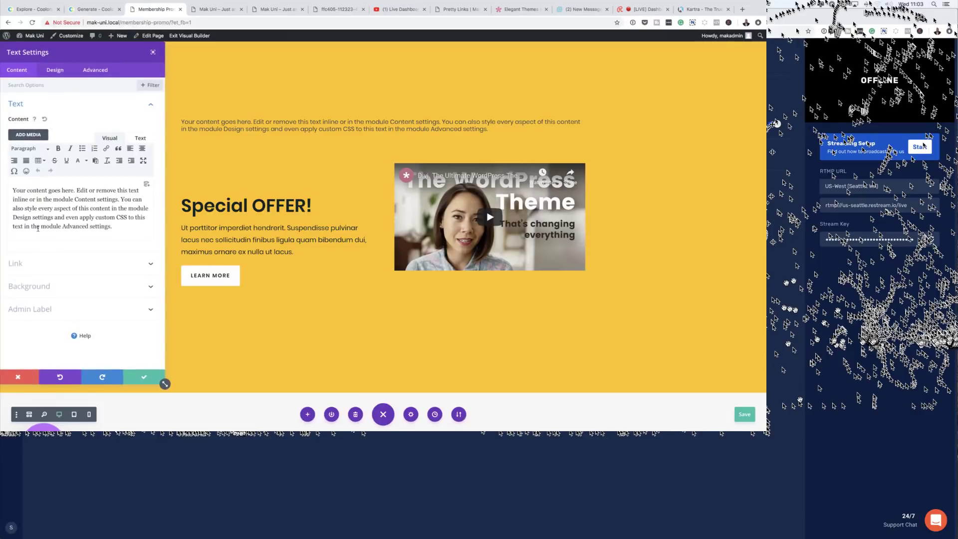
shift+click(137, 231)
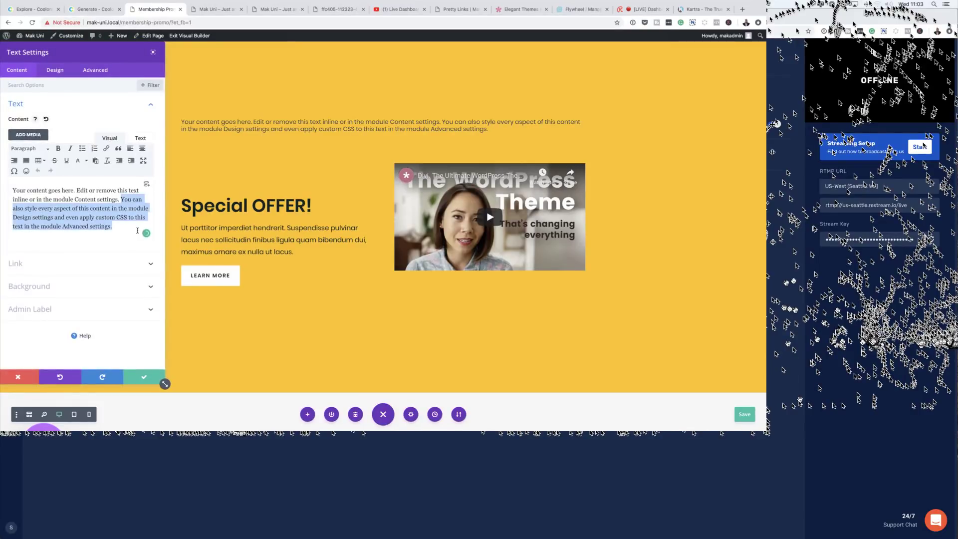
key(BackSpace)
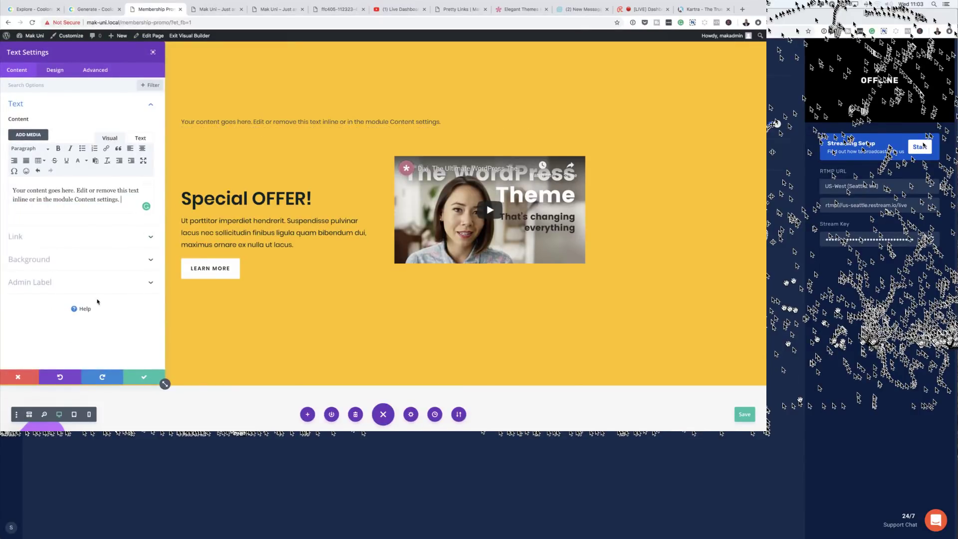
Center the placeholder text above the offer, set its size to 35px and its weight to Bold, and save the module.
click(55, 70)
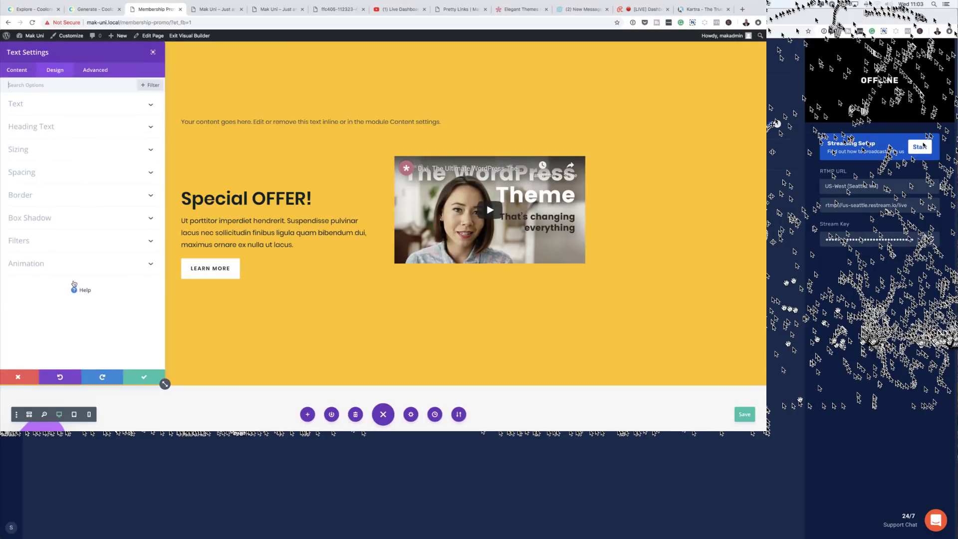
click(19, 103)
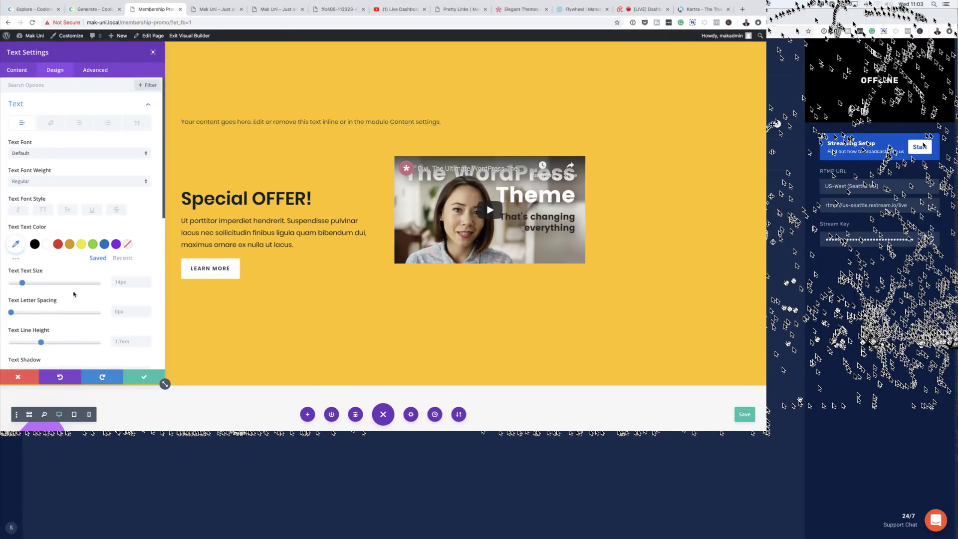
scroll(70, 277, down, 10)
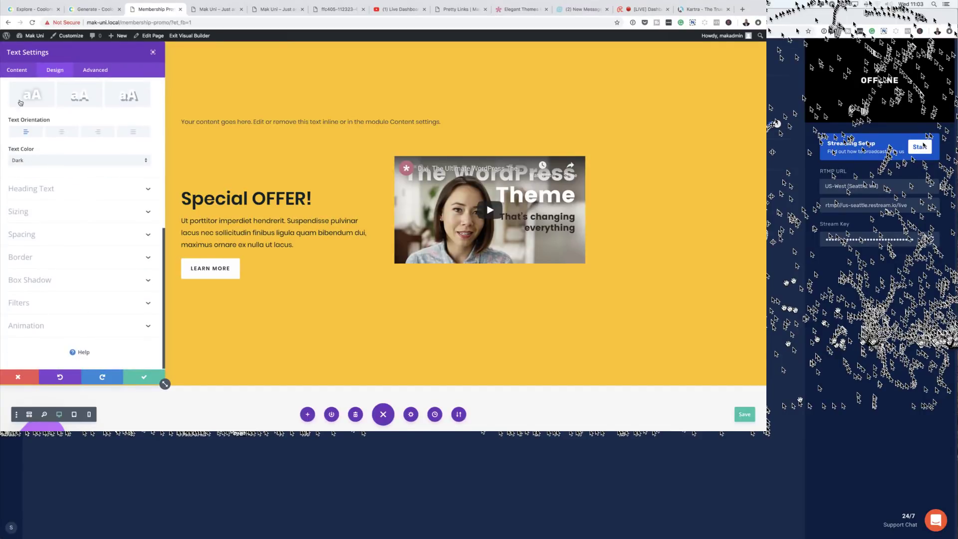
click(61, 132)
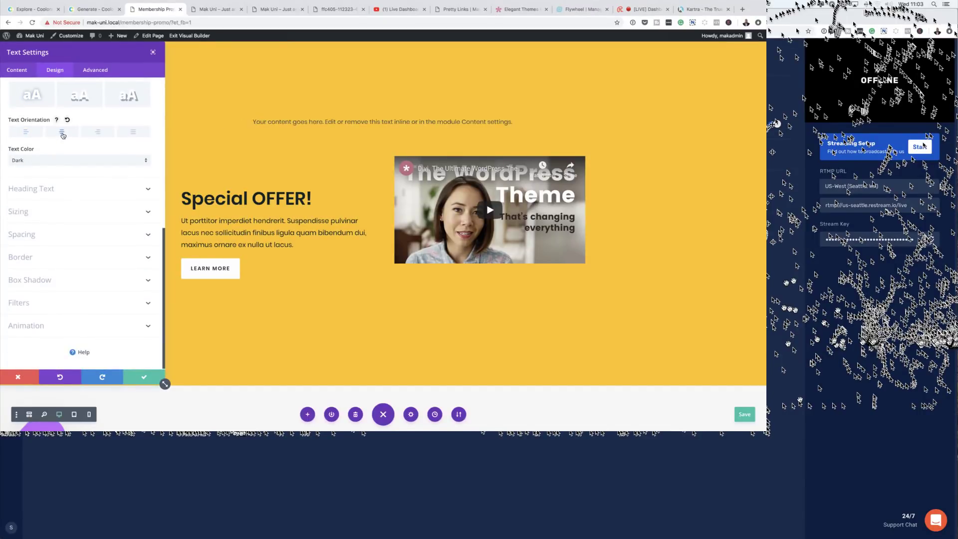
scroll(76, 175, up, 5)
drag(22, 190, 41, 191)
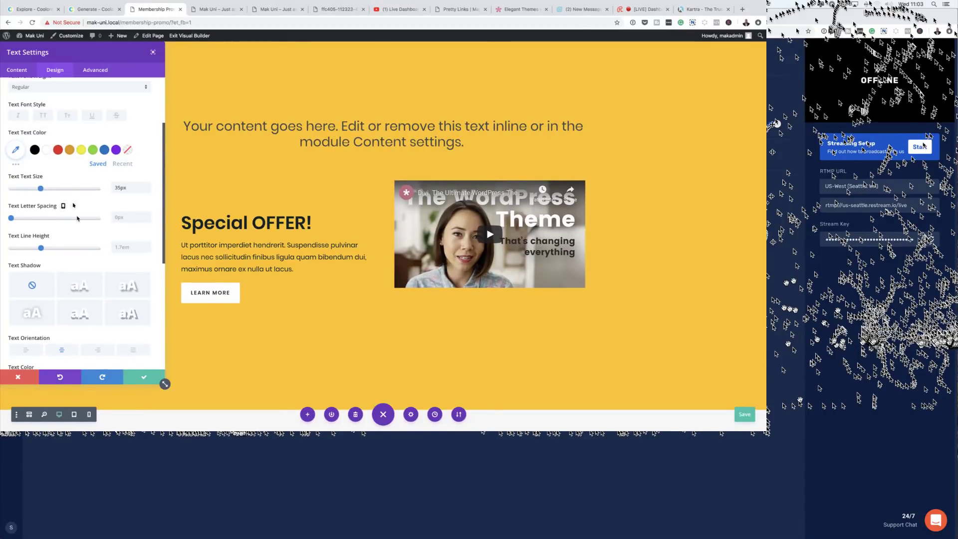
scroll(59, 134, up, 2)
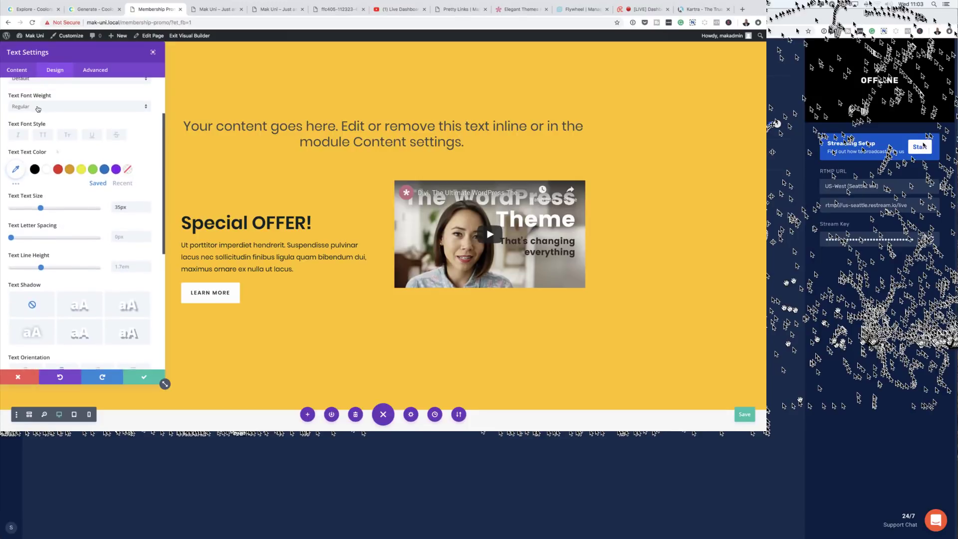
click(38, 108)
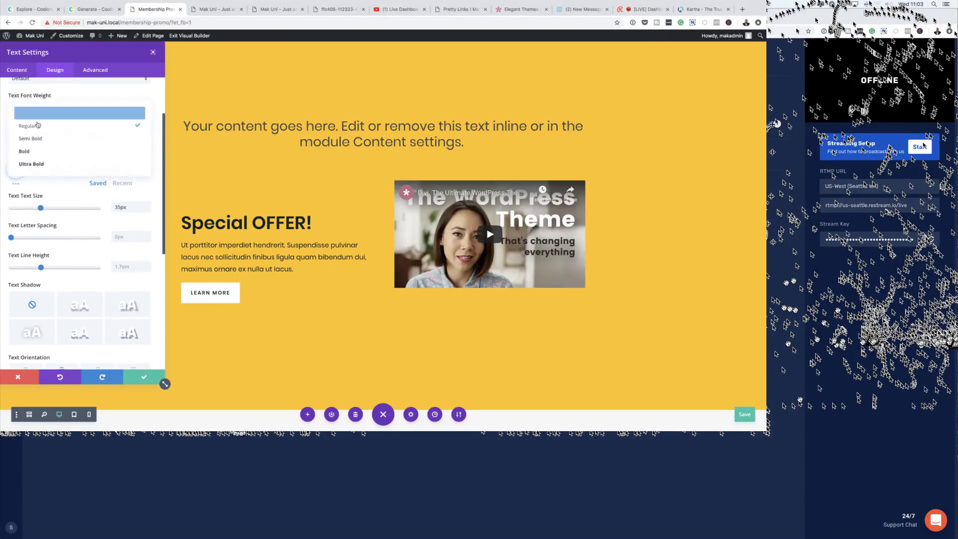
click(43, 152)
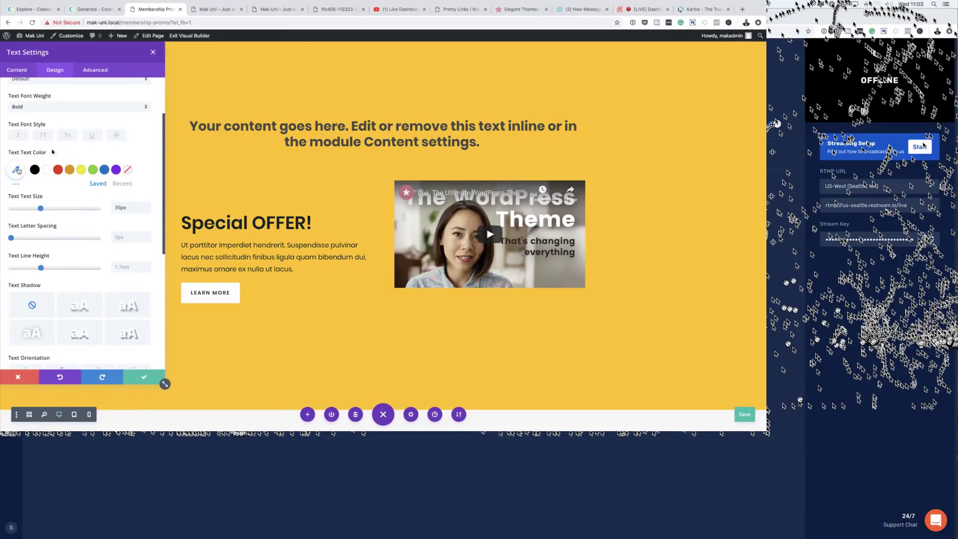
click(144, 377)
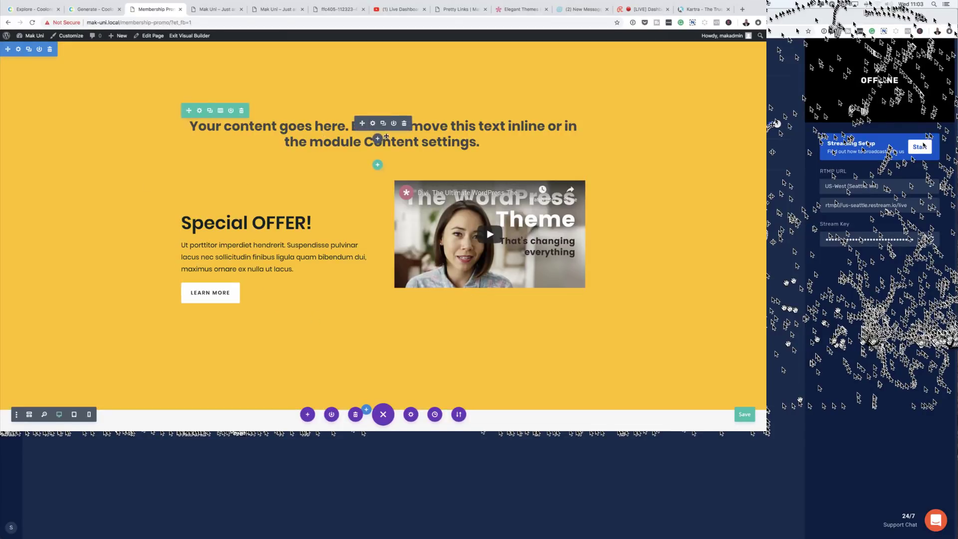
Copy the dark colour code 112323 from the Coolors palette PDF and apply it as the bold placeholder text's colour, saving the module.
click(374, 124)
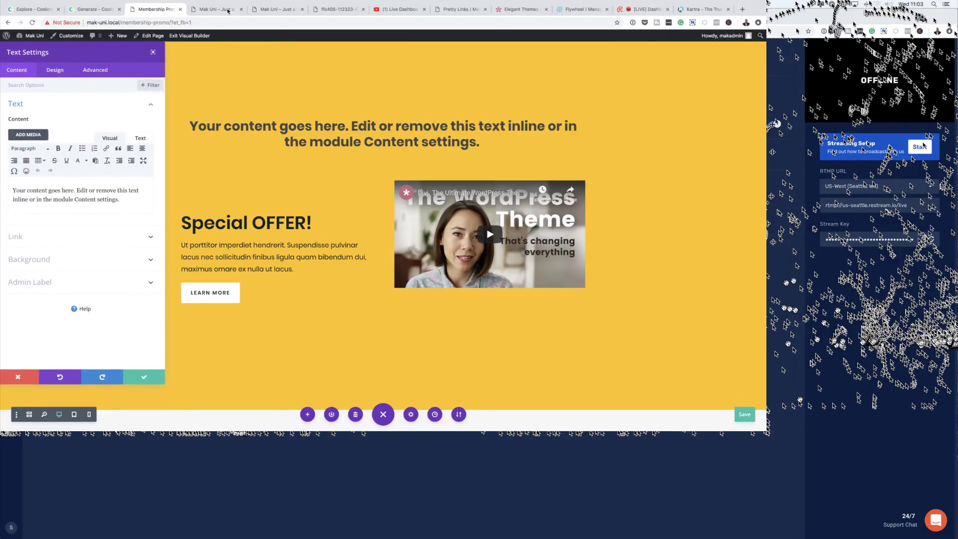
click(328, 11)
double_click(335, 284)
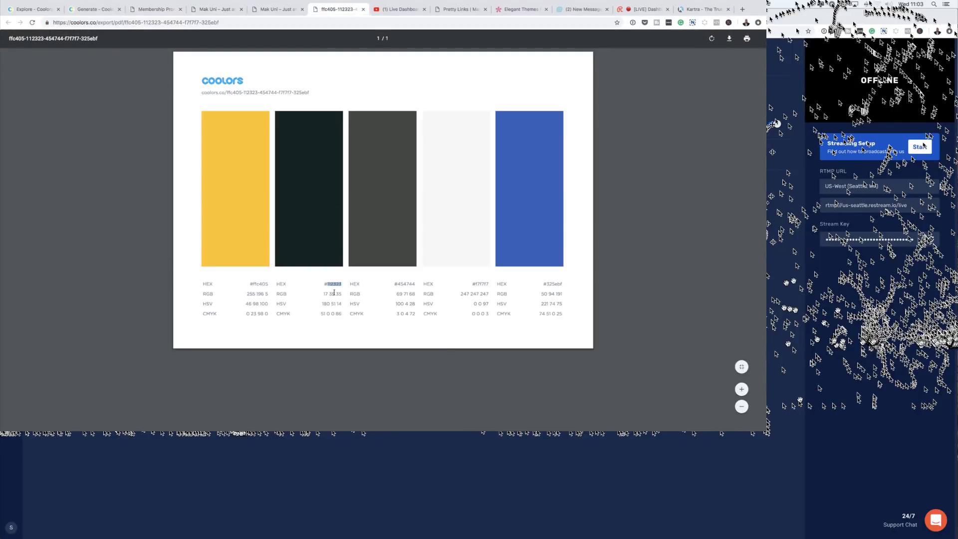
right_click(331, 287)
click(346, 298)
click(157, 10)
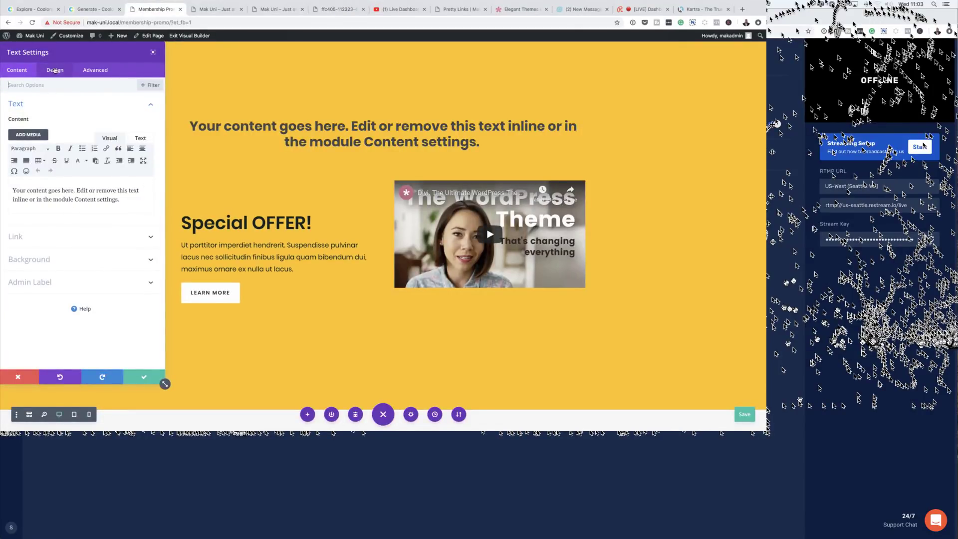
click(55, 70)
click(30, 108)
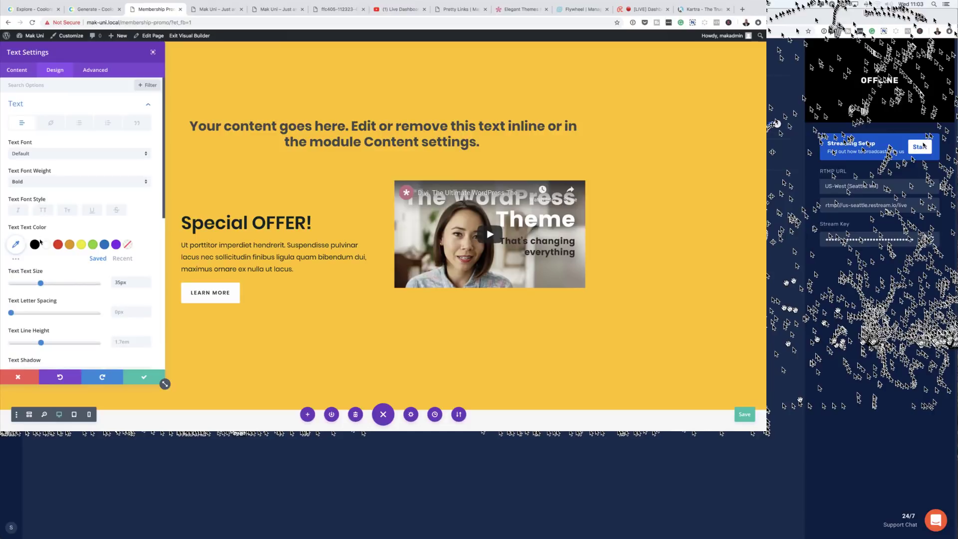
click(23, 248)
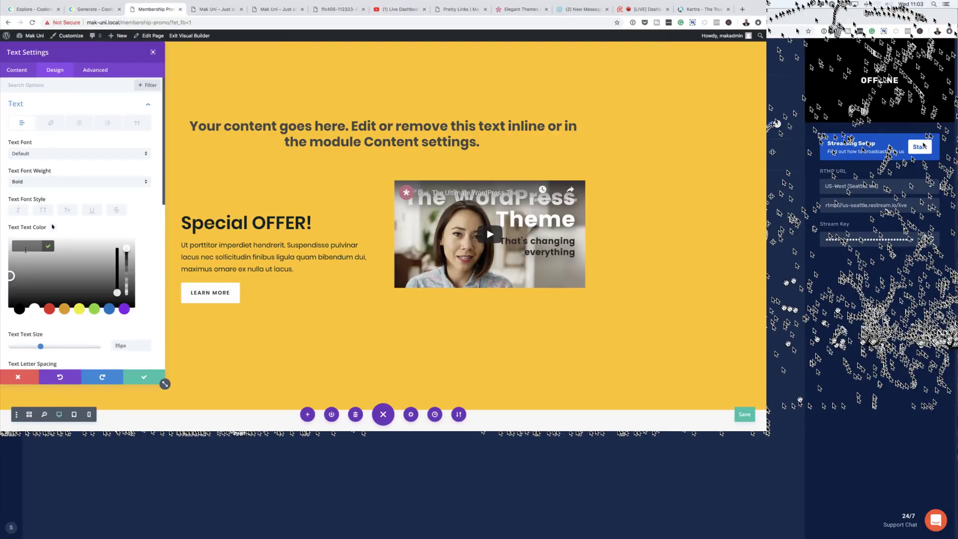
key(ctrl+v)
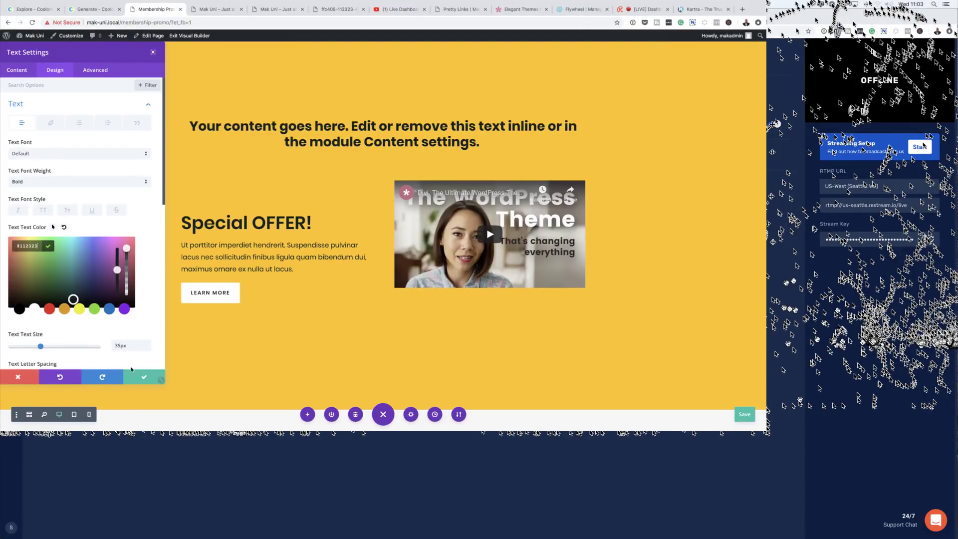
click(141, 382)
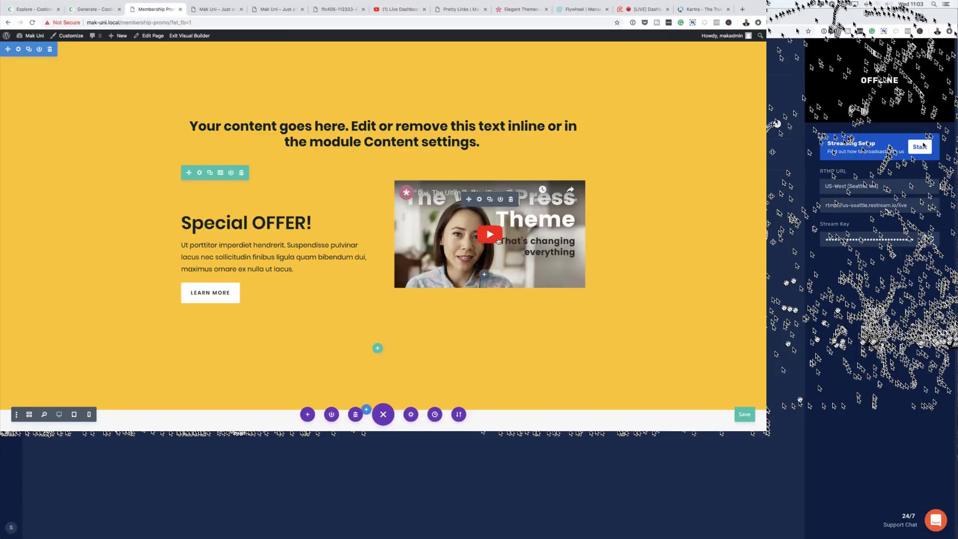
Check the Our Services section below the offer and save the Membership Promo page.
scroll(506, 270, down, 5)
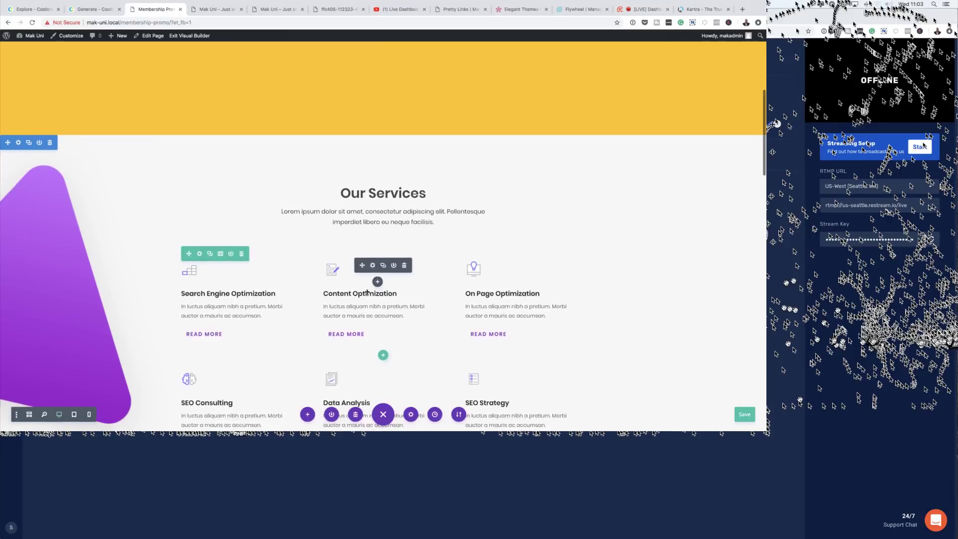
scroll(349, 276, down, 2)
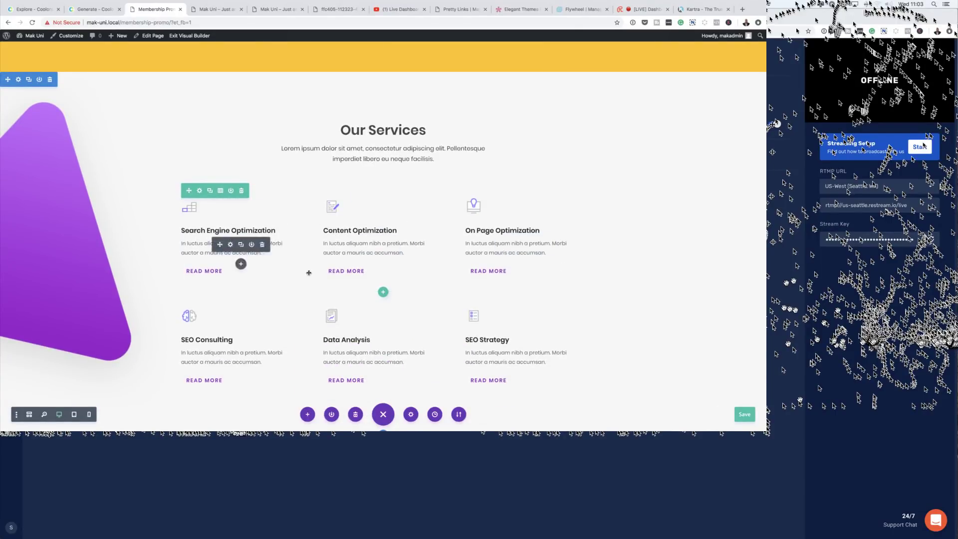
scroll(359, 265, up, 6)
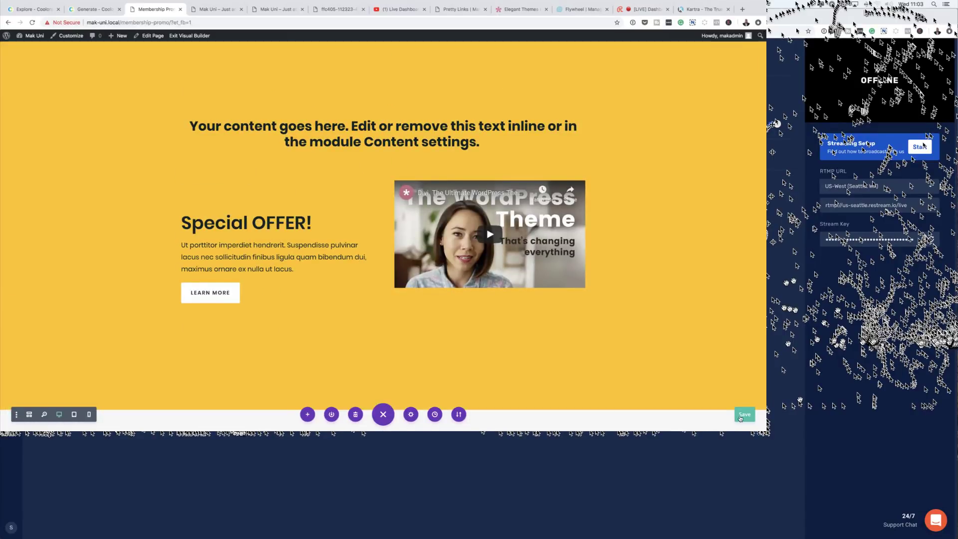
click(745, 415)
Exit the Visual Builder and review the published Membership Promo page from the offer down through the pricing tables.
click(172, 23)
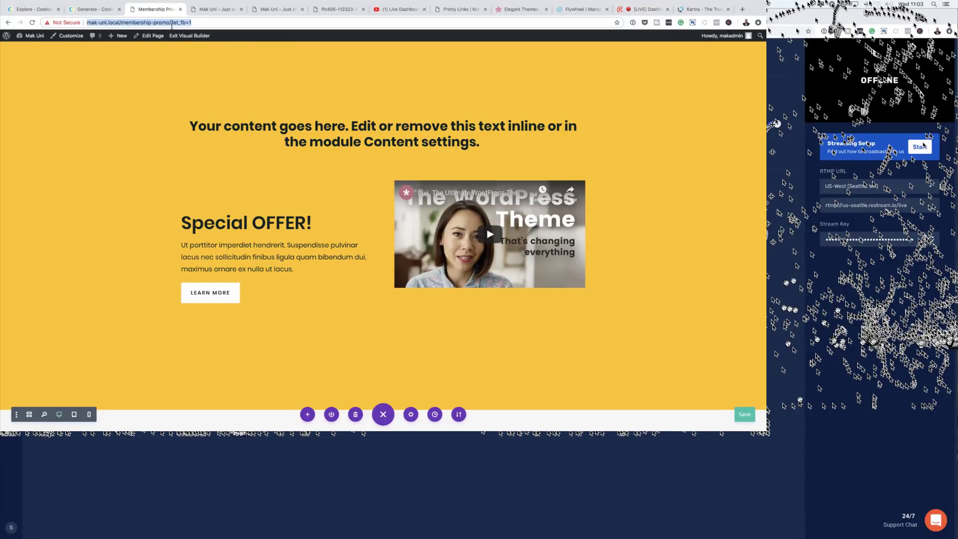
click(213, 26)
click(196, 37)
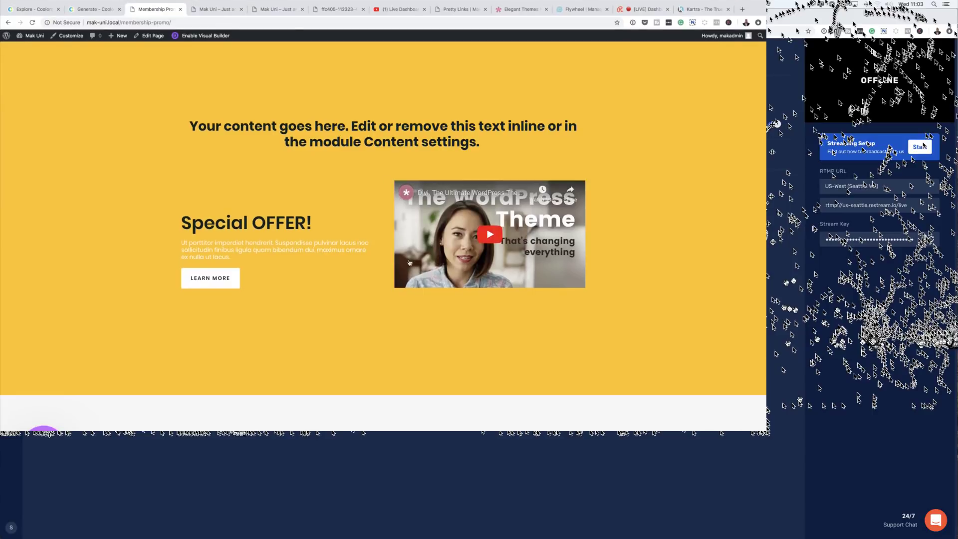
scroll(362, 287, down, 15)
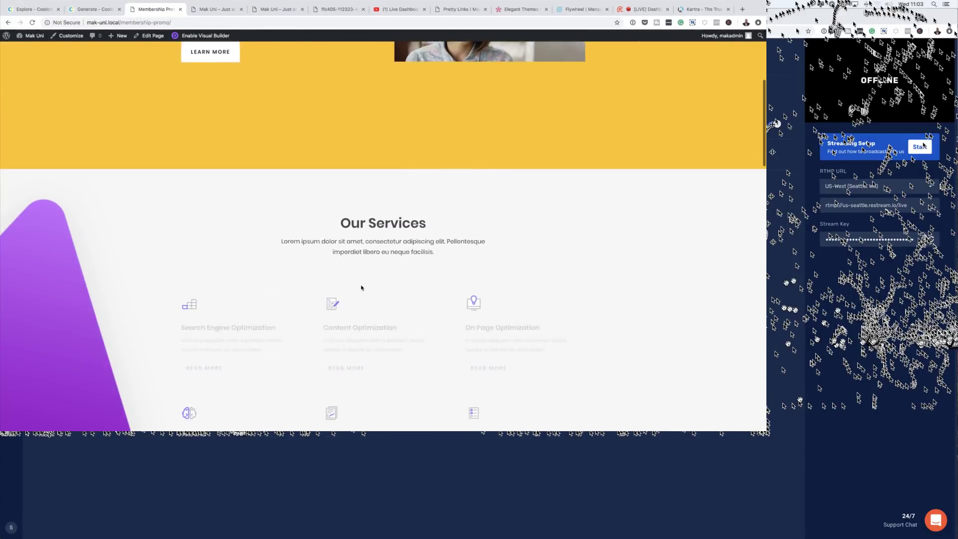
scroll(362, 288, up, 15)
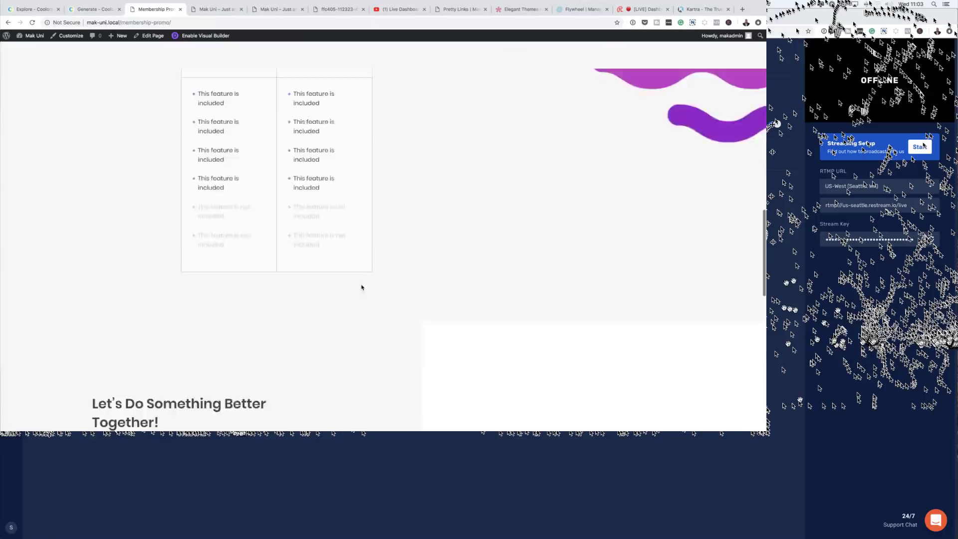
Go to the site's home page at mak-uni.local by removing the membership-promo part of the address.
click(211, 25)
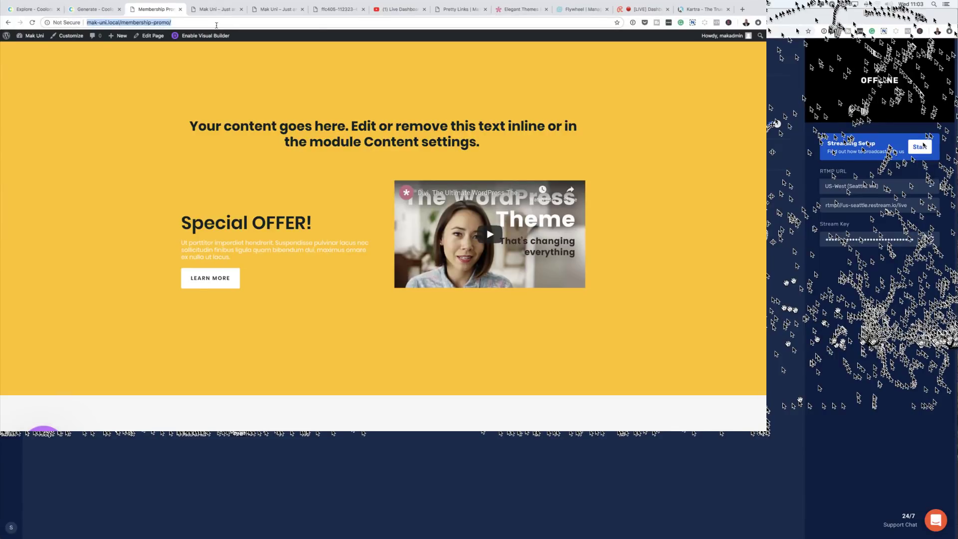
drag(121, 22, 190, 27)
key(BackSpace)
key(Return)
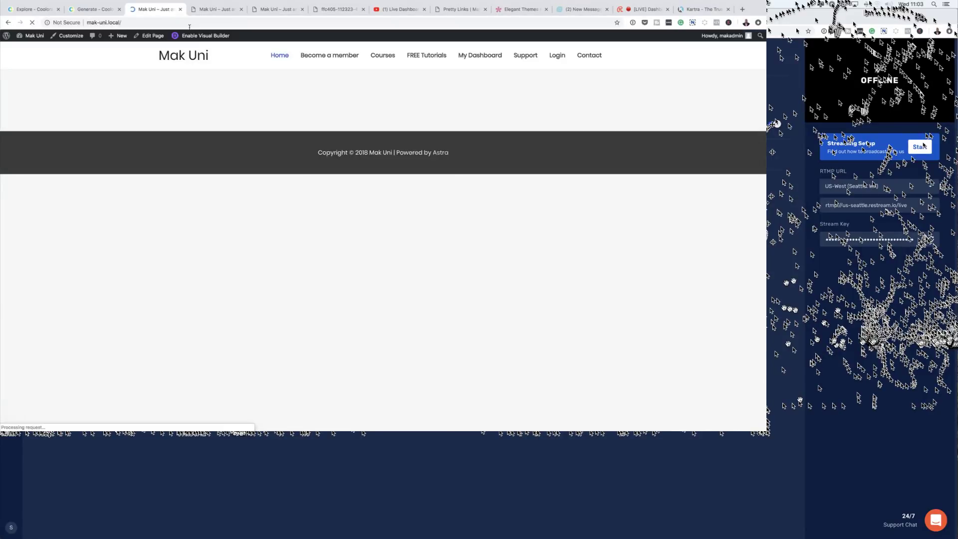
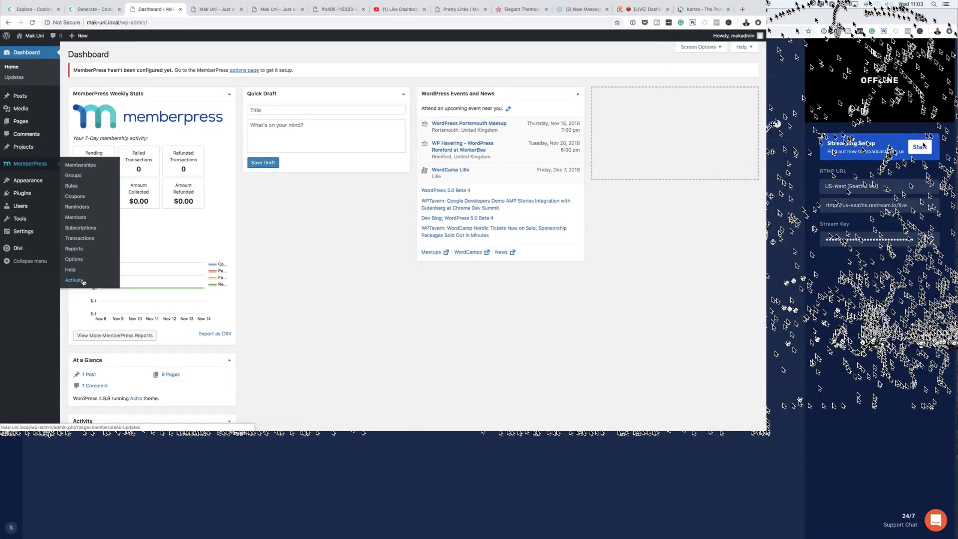
Open the MemberPress Options page from the WordPress dashboard.
click(74, 260)
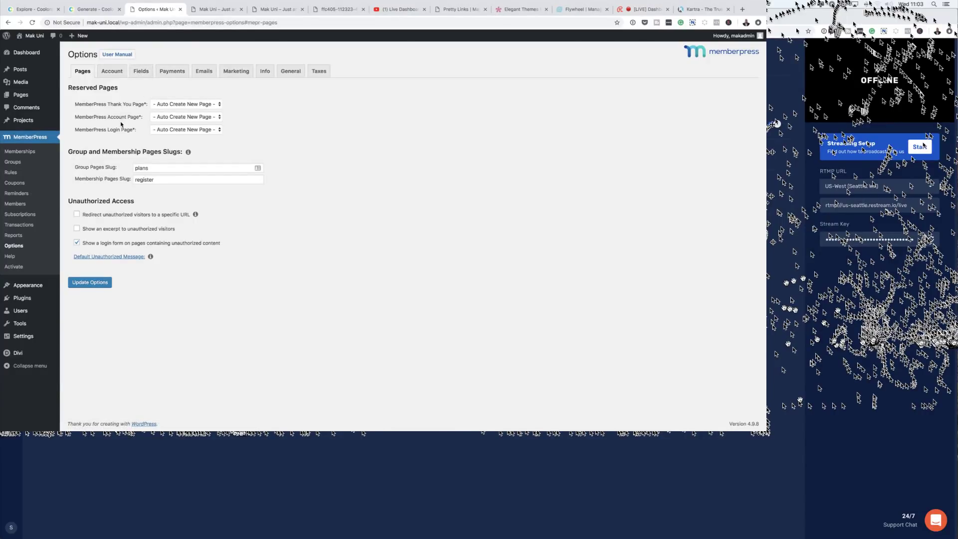
Review the MemberPress Account, Fields and Payments options, adding a blank payment method to view its gateway settings.
click(111, 72)
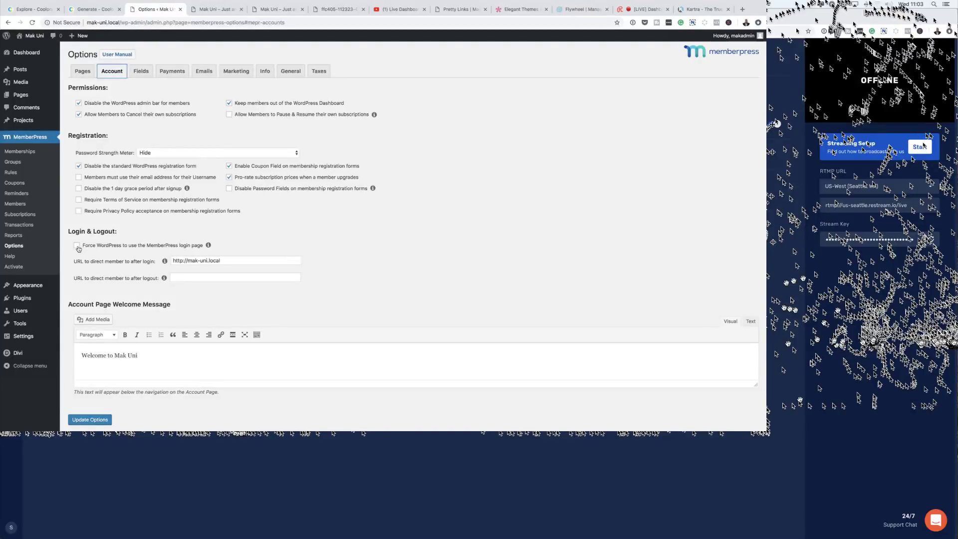
click(141, 71)
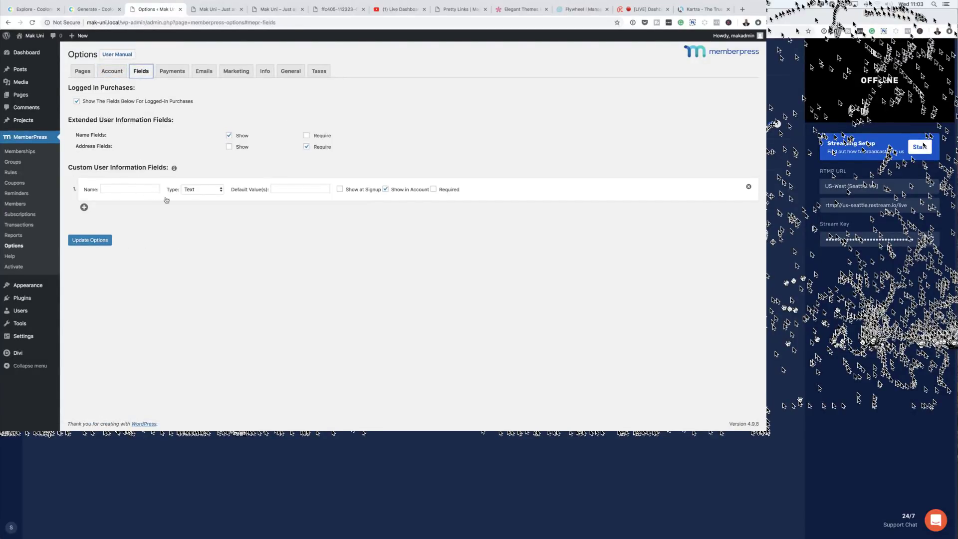
click(180, 75)
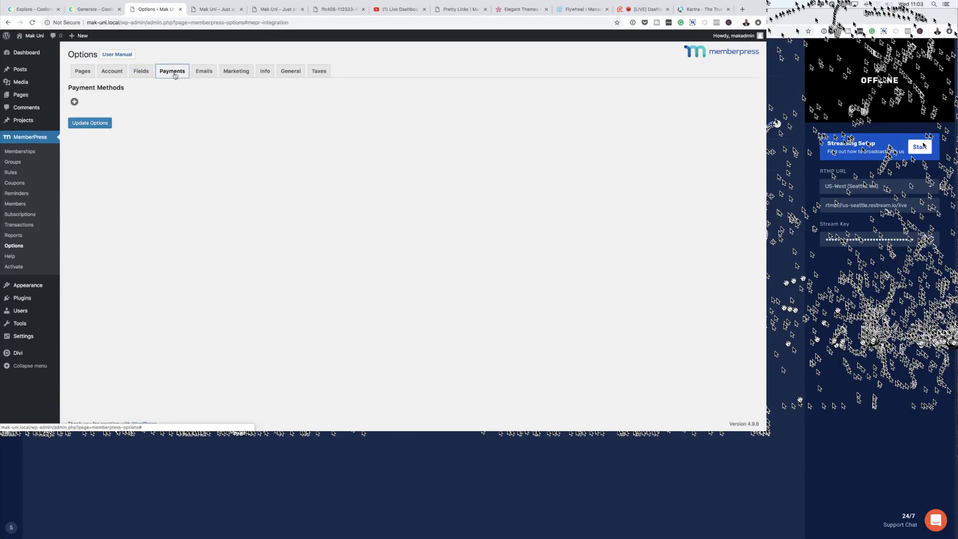
click(75, 103)
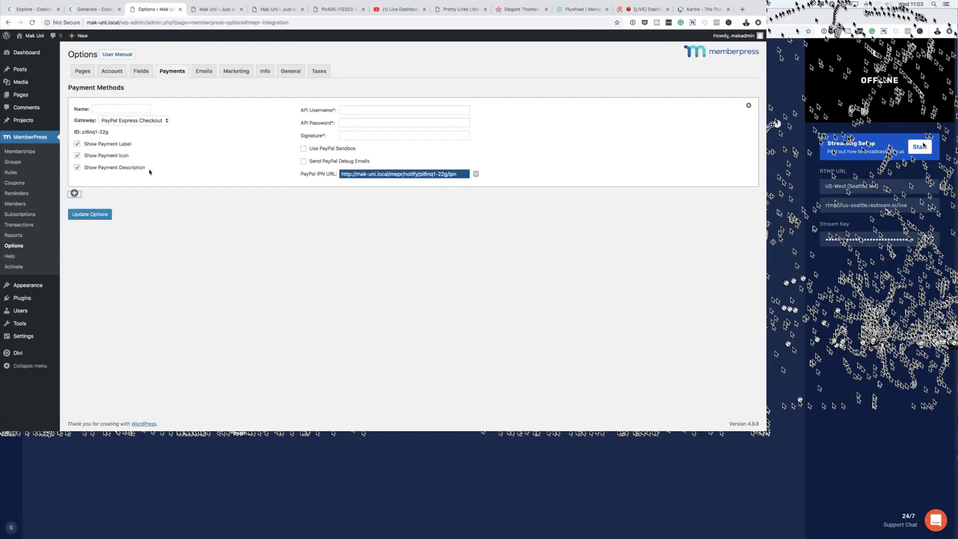
Open the member Welcome Email template in the email options and enlarge its body editor to read the whole message.
click(205, 72)
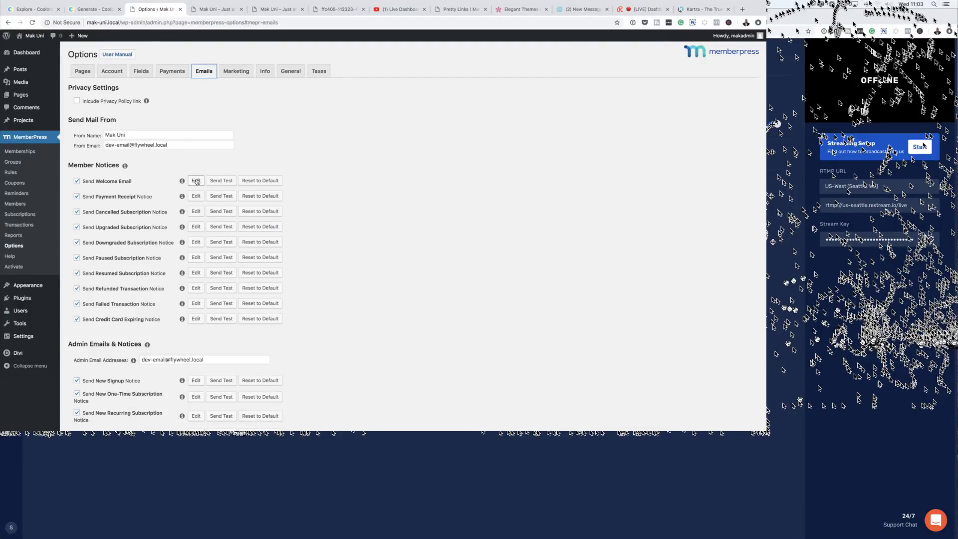
click(196, 181)
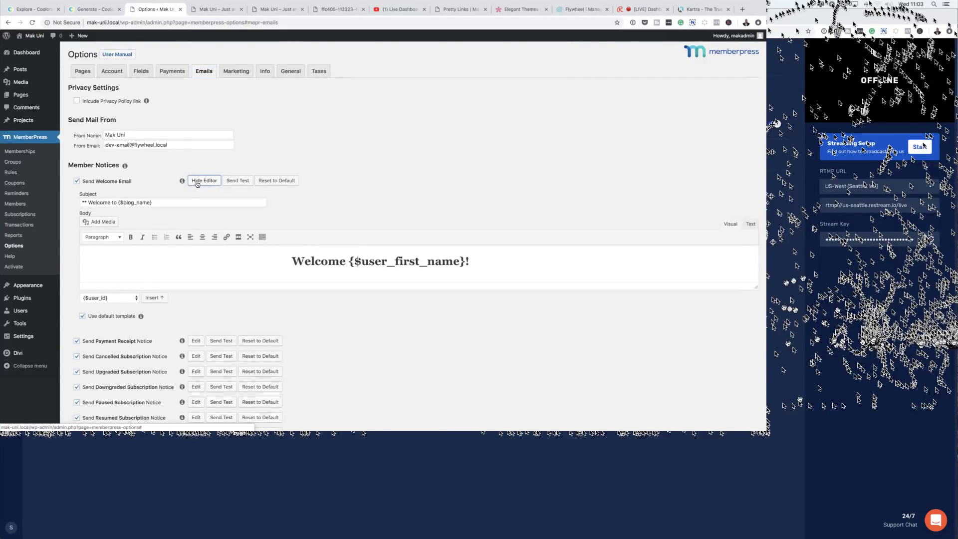
scroll(605, 264, down, 1)
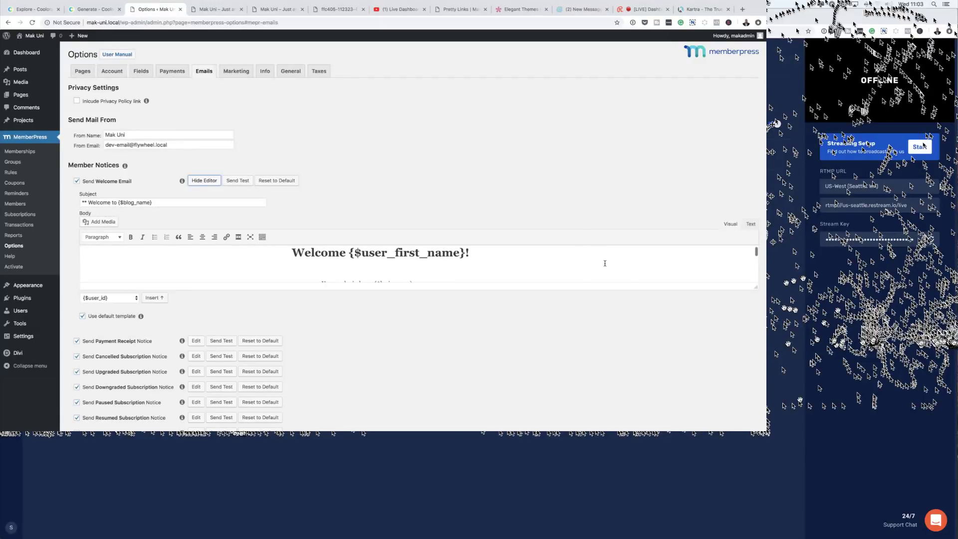
drag(759, 291, 746, 414)
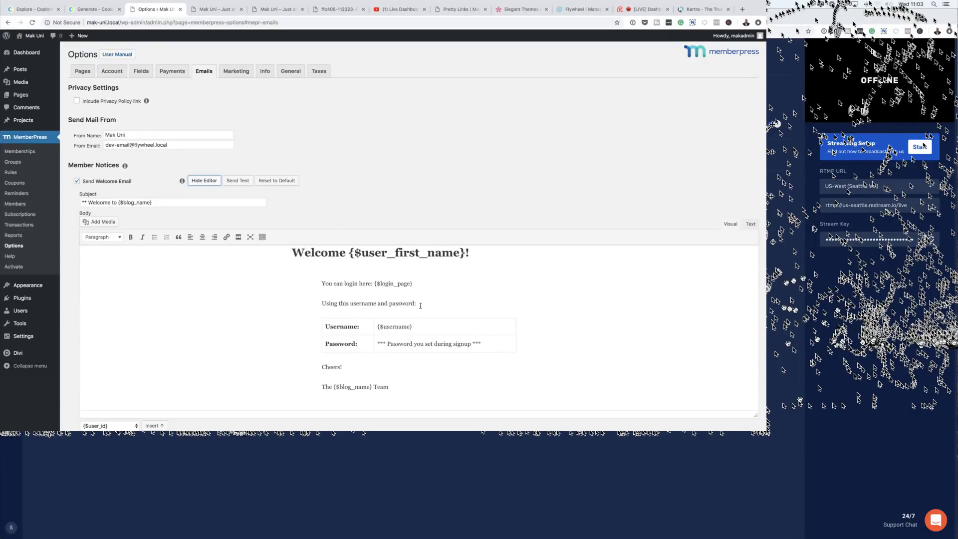
scroll(349, 327, down, 1)
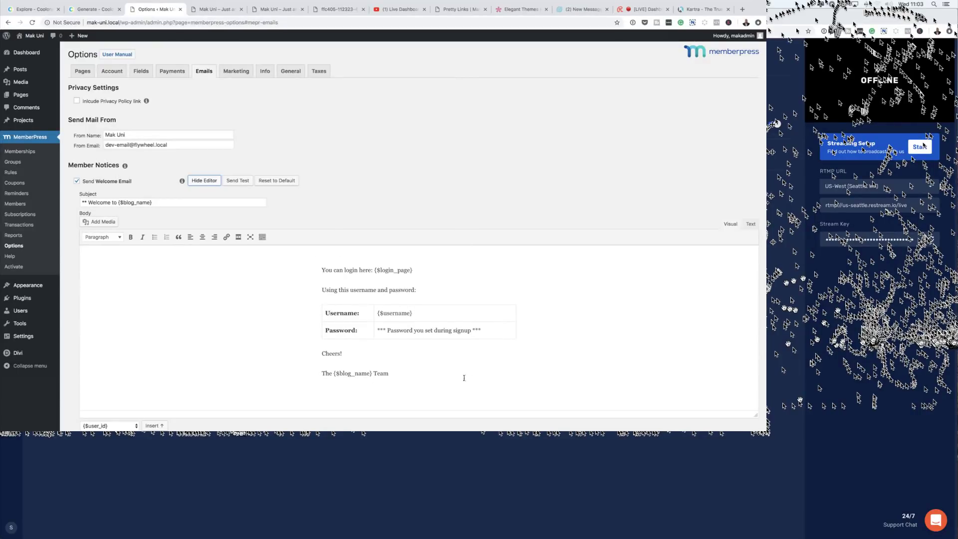
scroll(255, 345, up, 1)
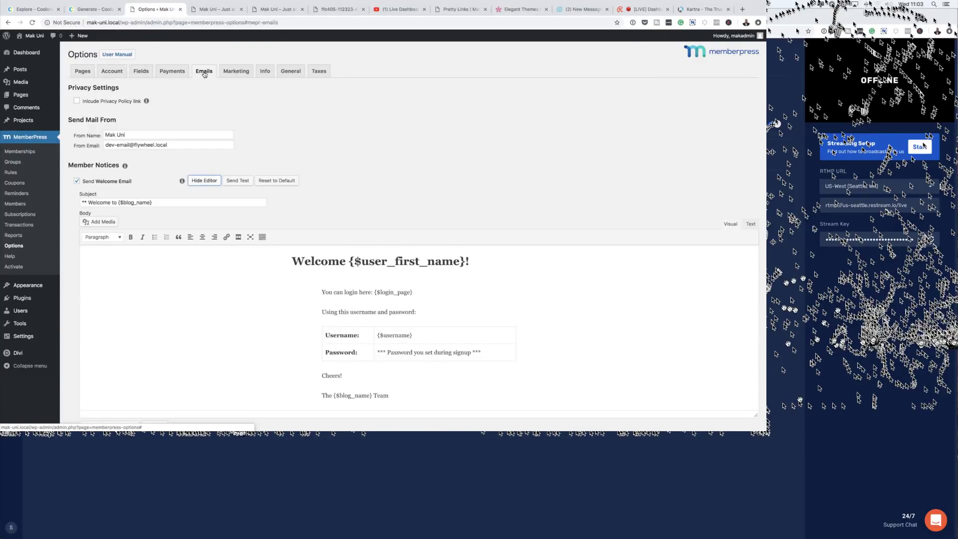
Open the member Cancelled Subscription Notice template, enlarge its body editor and examine the message and its subscription variables.
scroll(327, 230, down, 6)
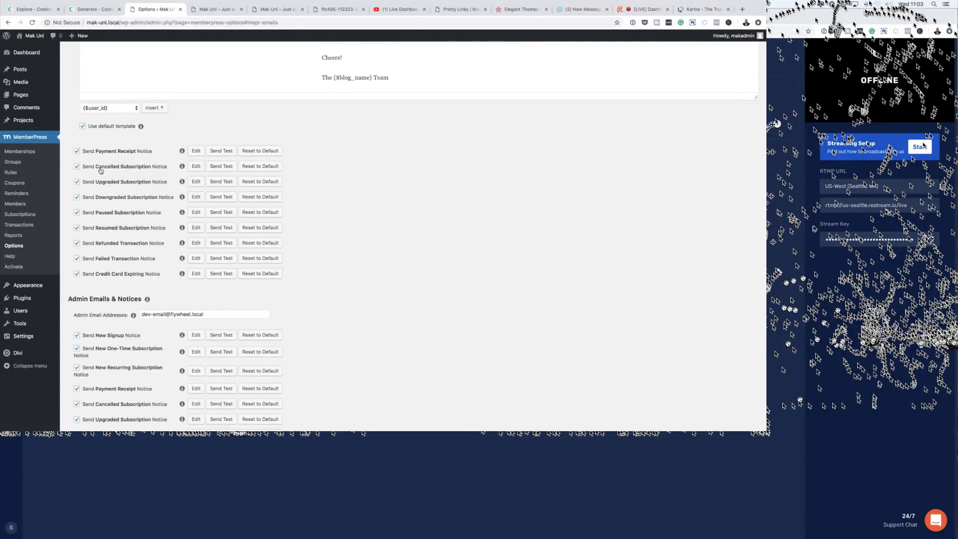
click(195, 168)
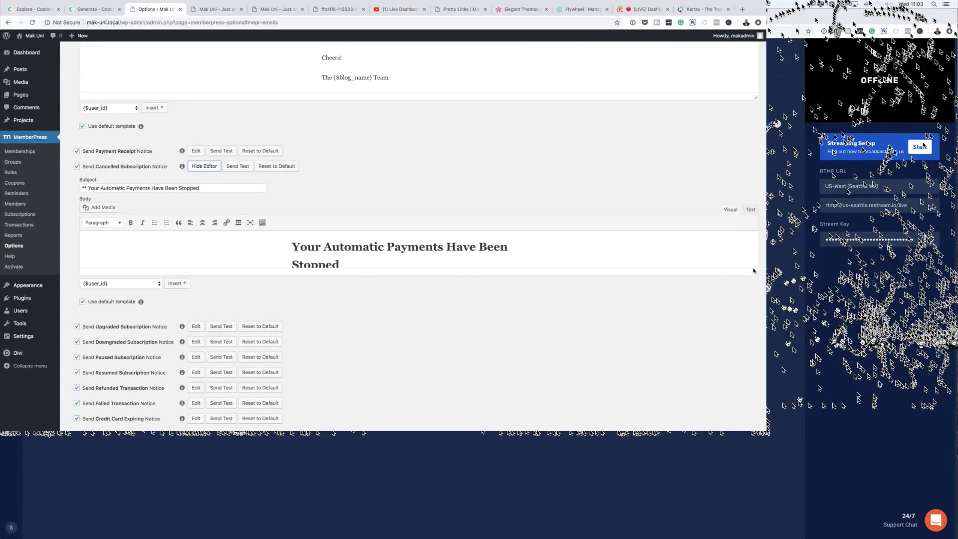
drag(758, 277, 757, 402)
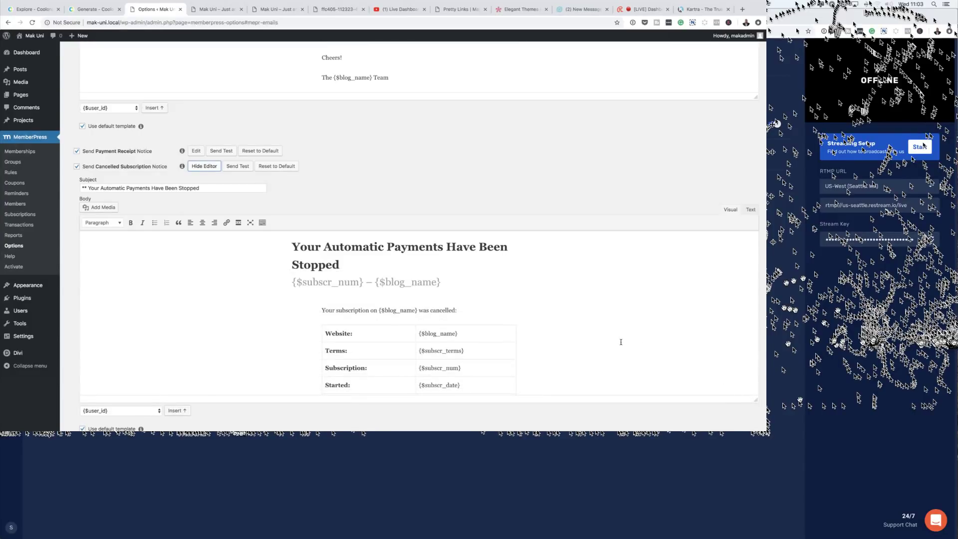
scroll(621, 342, down, 2)
scroll(621, 342, up, 2)
scroll(524, 269, down, 2)
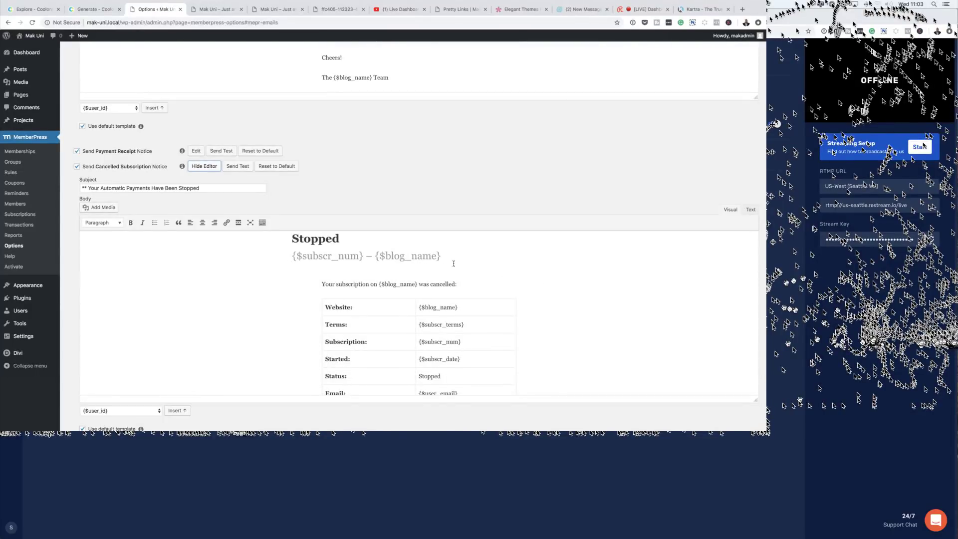
scroll(530, 278, down, 4)
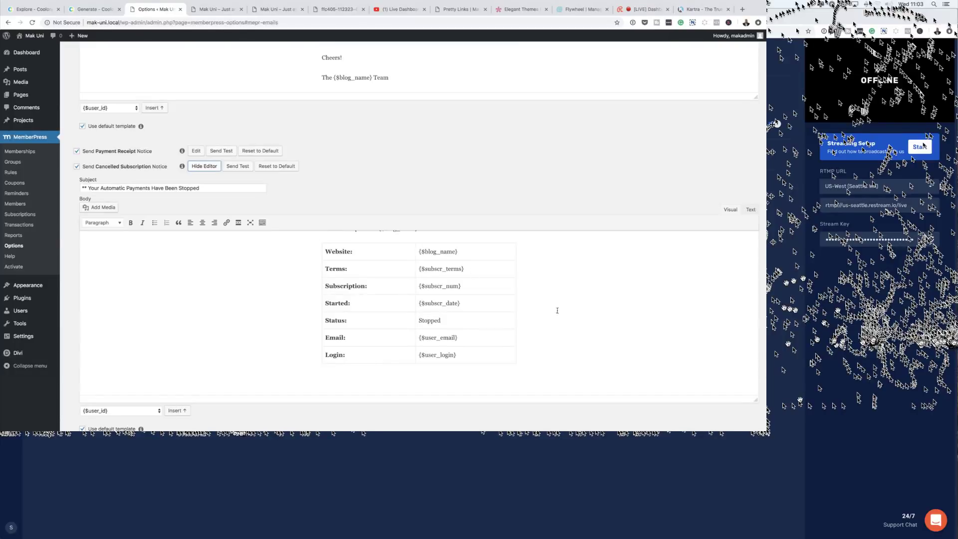
click(421, 270)
double_click(448, 272)
click(584, 283)
Read through the member Credit Card Expiring Notice template and check the list of admin emails and notices below it.
scroll(586, 286, down, 3)
scroll(586, 286, down, 3)
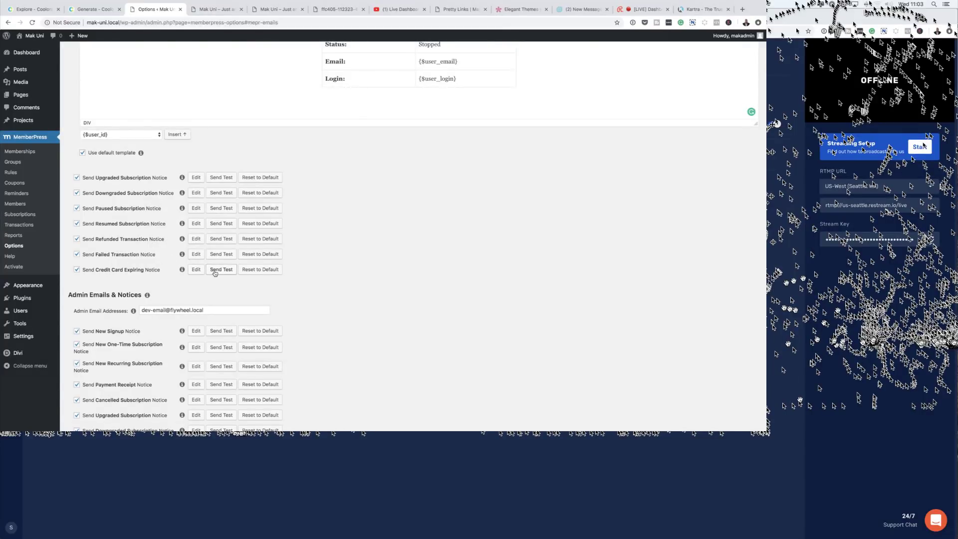
scroll(186, 283, down, 1)
scroll(353, 279, down, 1)
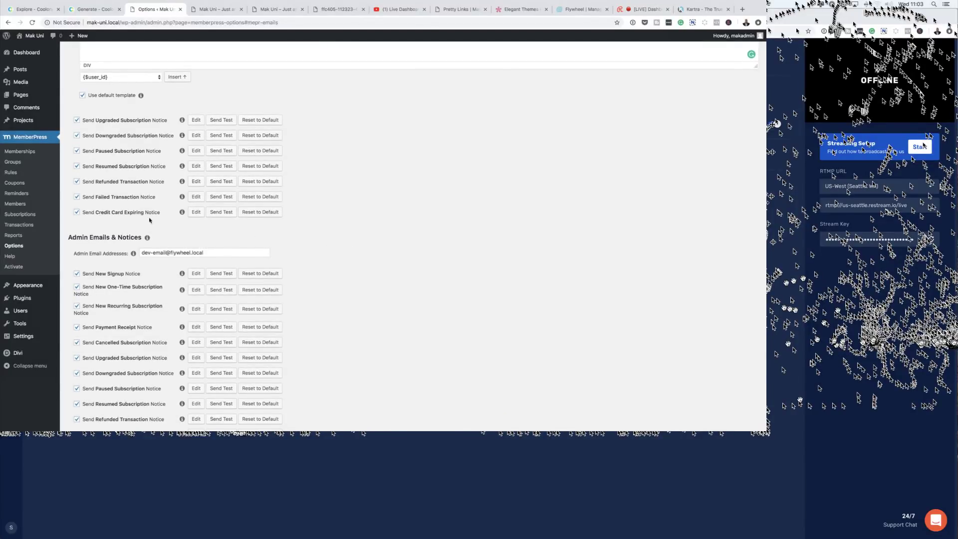
click(196, 214)
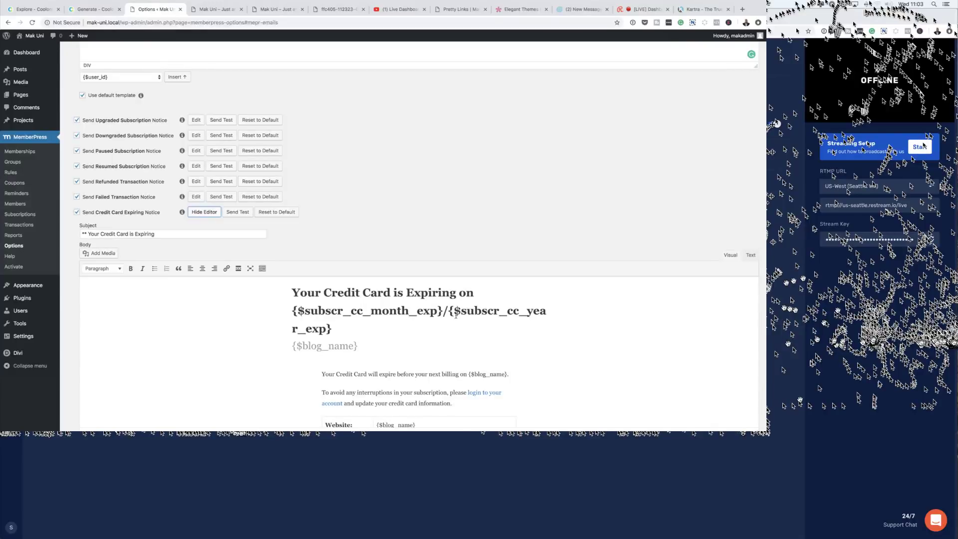
scroll(563, 336, down, 2)
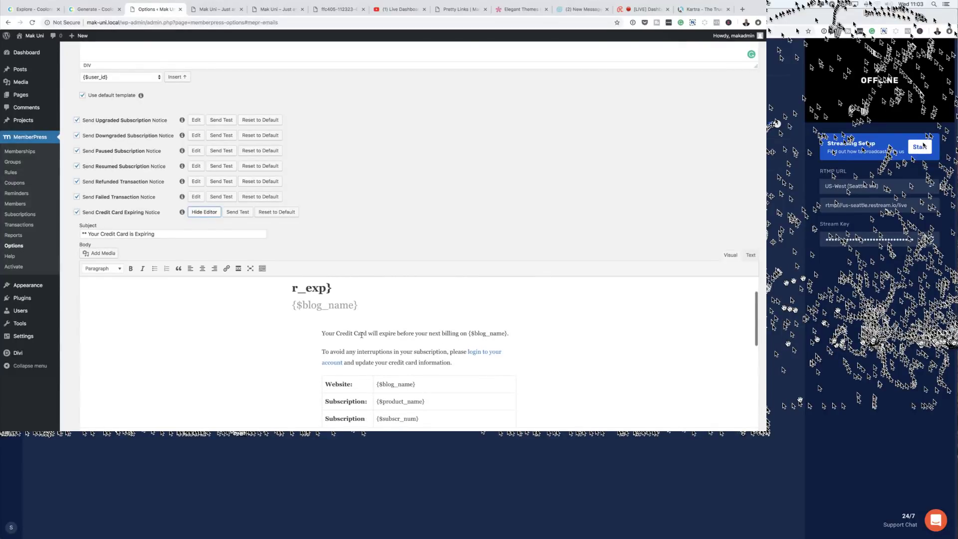
scroll(545, 349, down, 5)
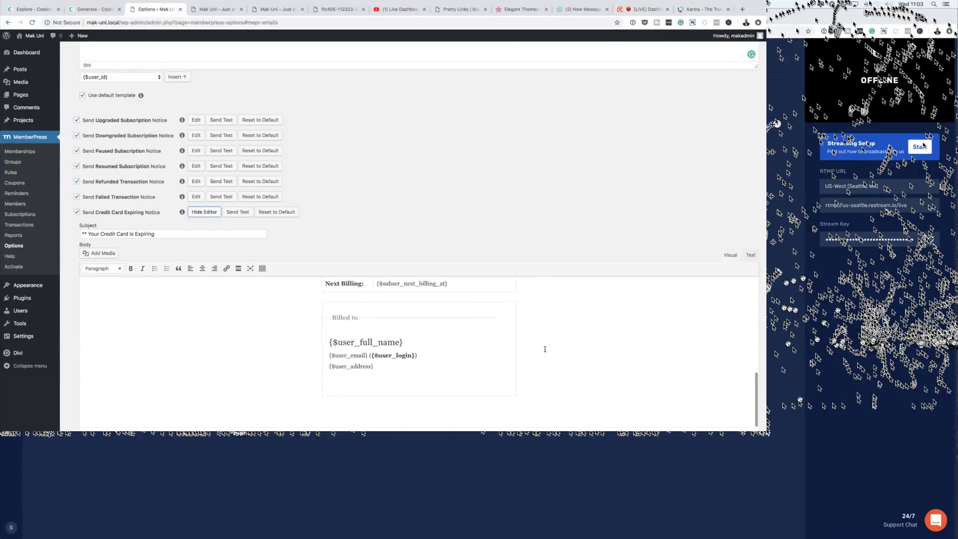
scroll(648, 241, down, 5)
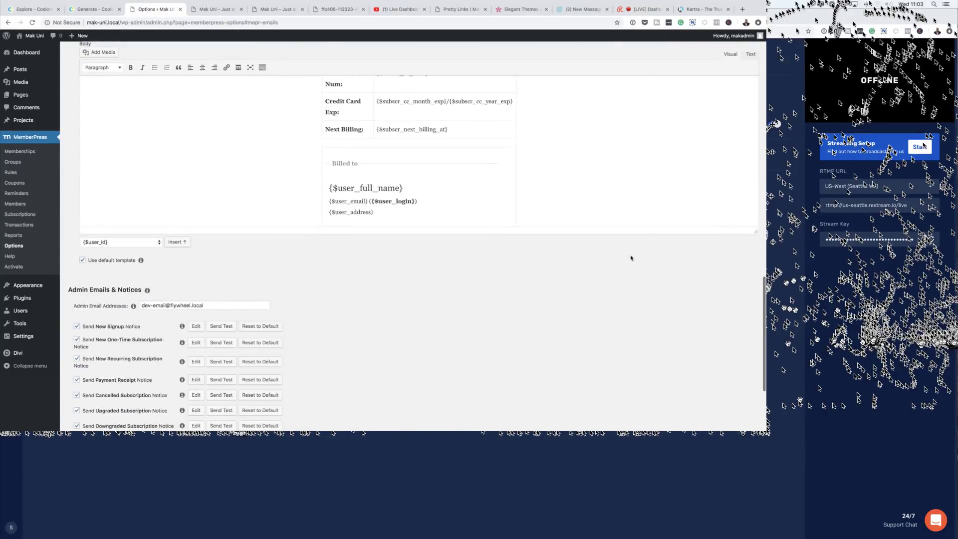
scroll(392, 321, down, 2)
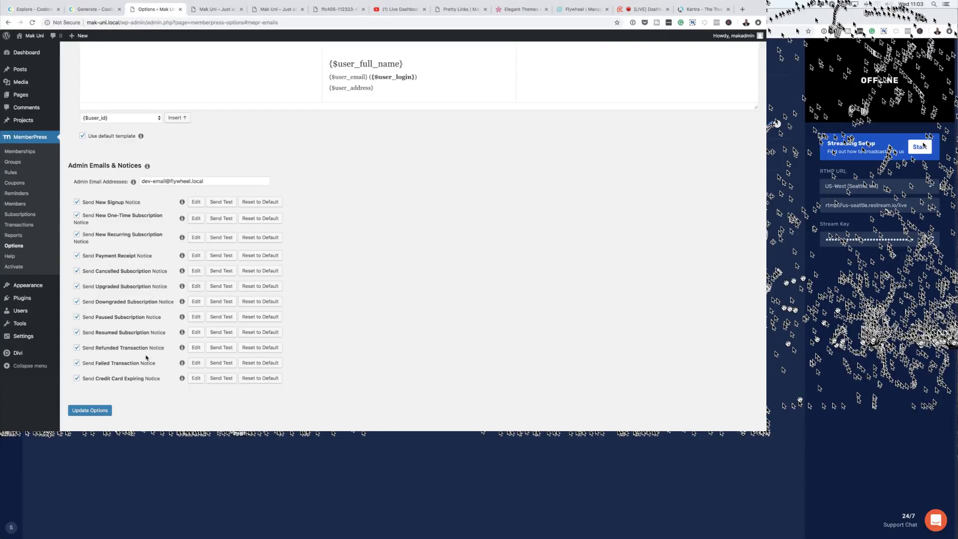
Review the MemberPress Marketing settings and the Merchant Business Address fields on the Info options.
scroll(360, 249, up, 5)
scroll(360, 248, up, 15)
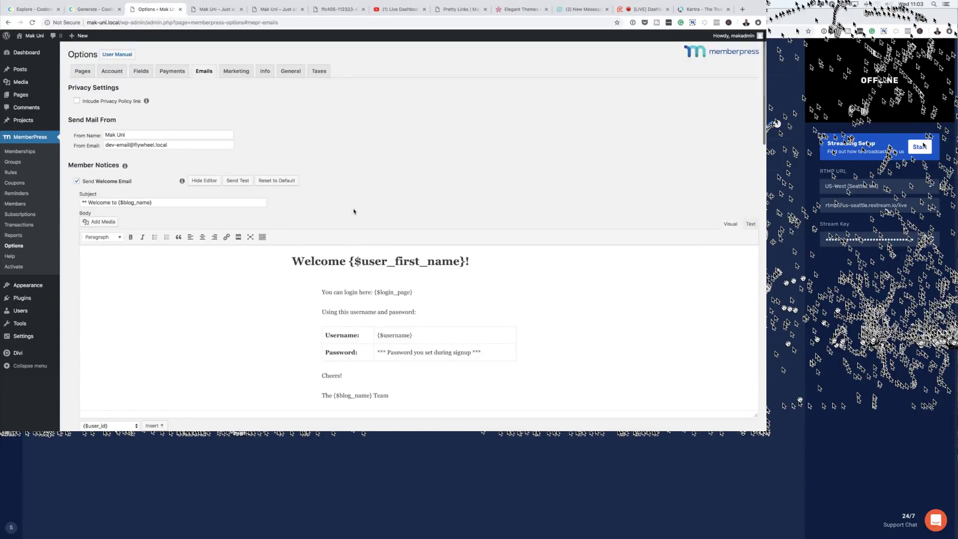
click(237, 72)
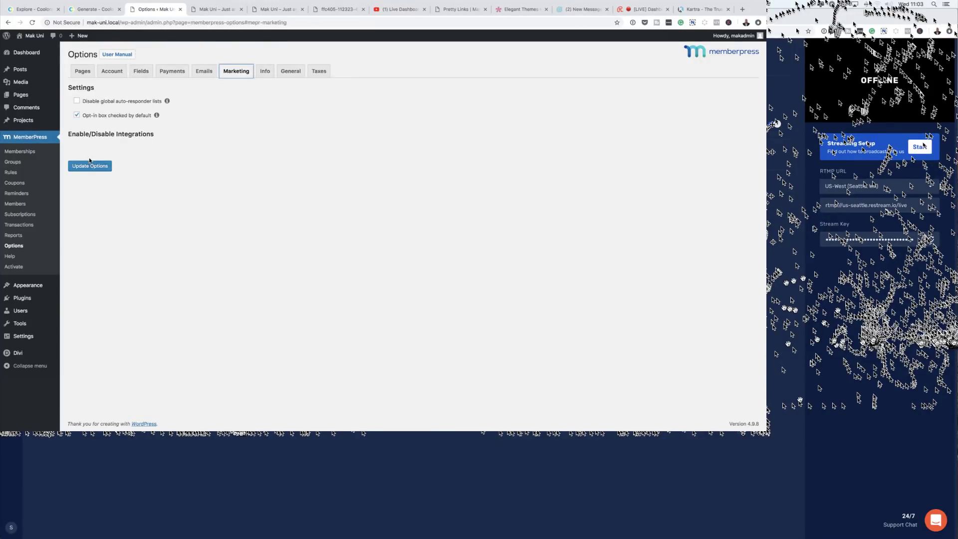
click(266, 73)
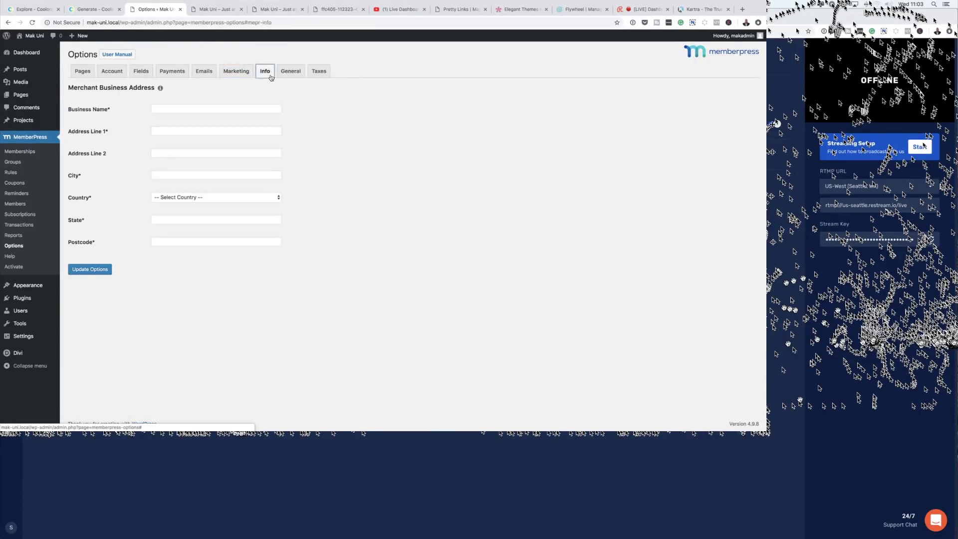
click(170, 109)
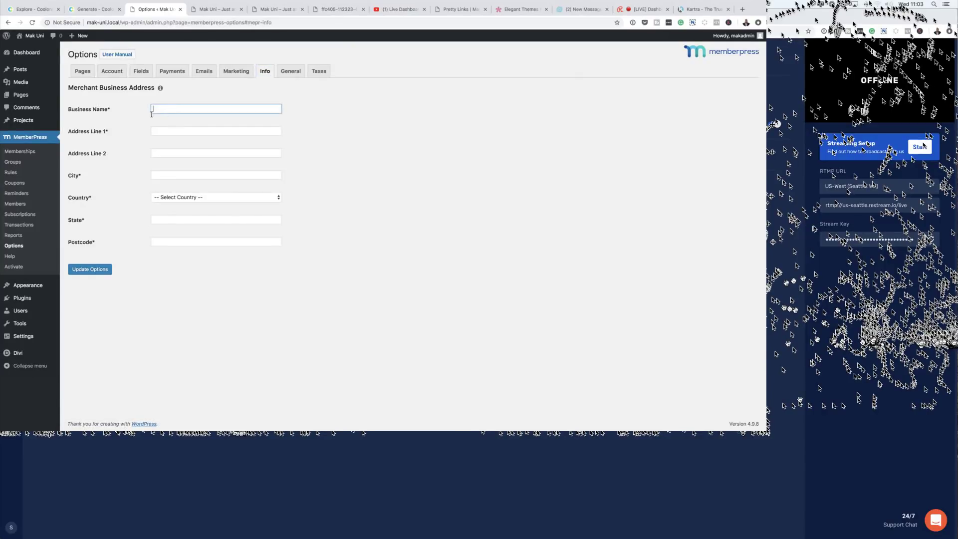
click(197, 131)
click(161, 177)
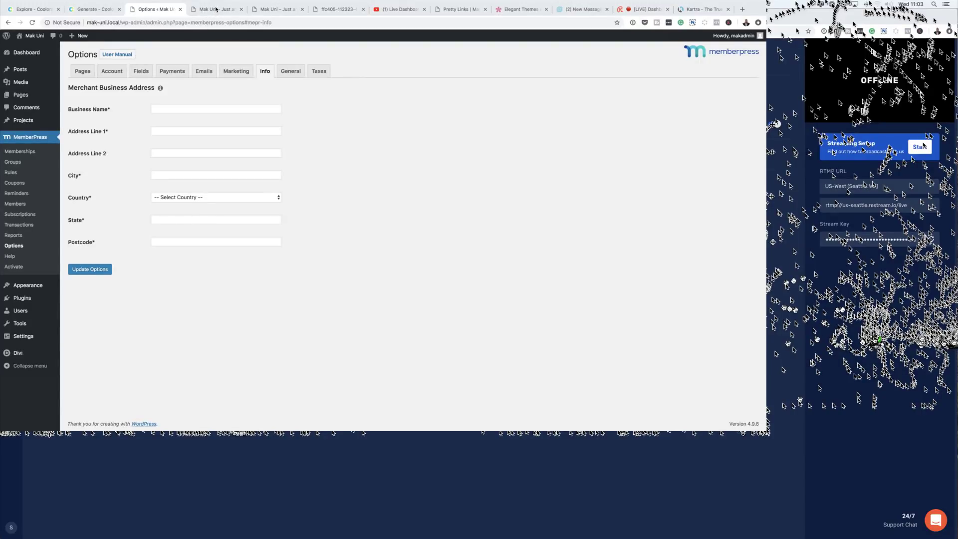
Switch to the YouTube Live Dashboard and enlarge the stream description to view the full list of plugin, course and hosting links.
click(402, 10)
scroll(445, 245, down, 3)
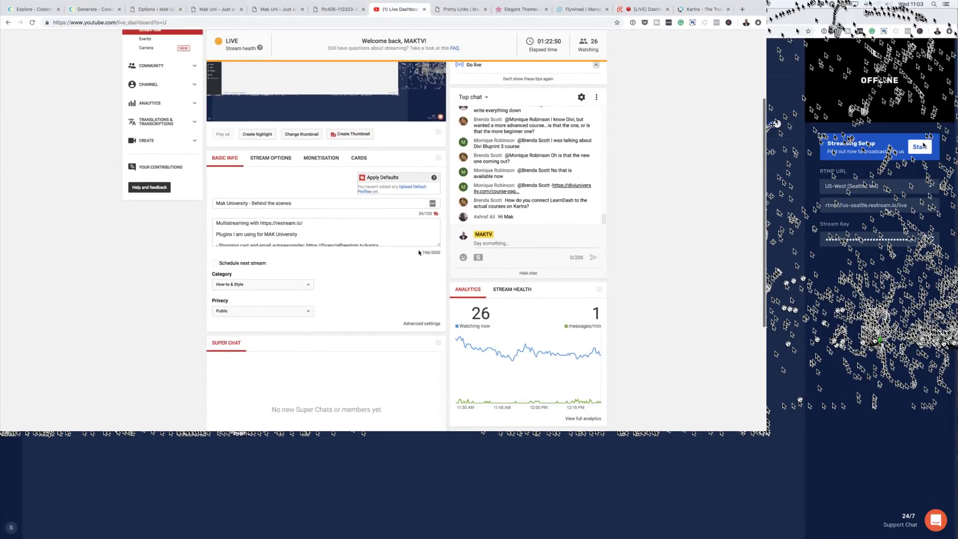
drag(439, 244, 439, 344)
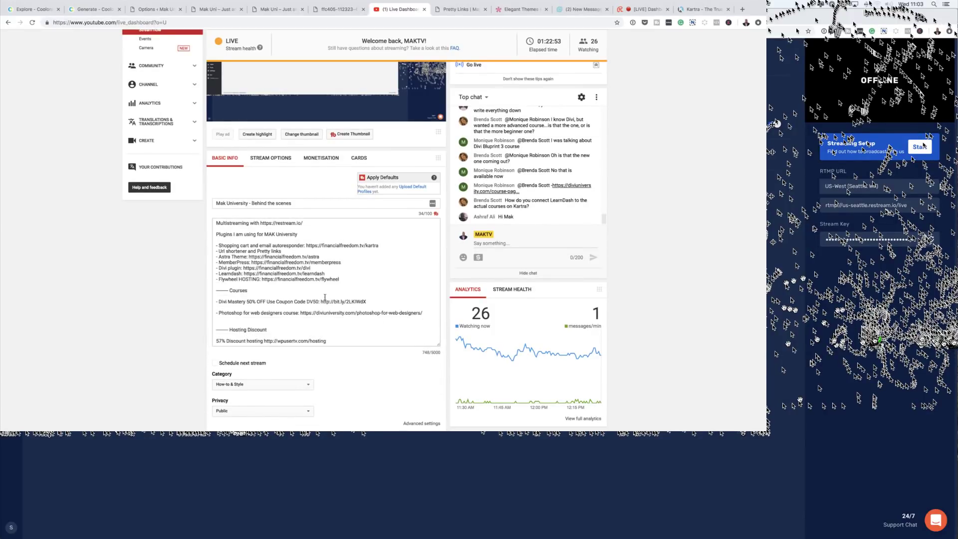
click(346, 264)
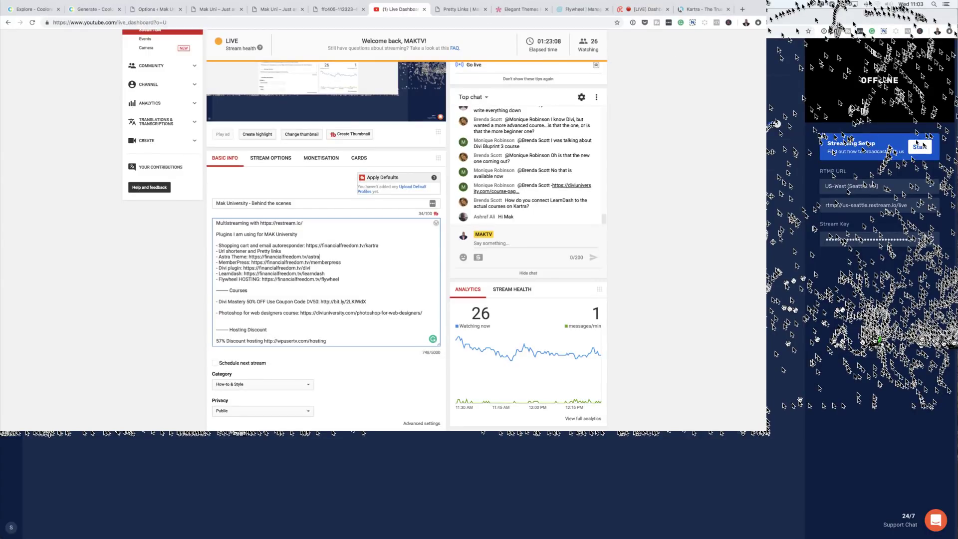
click(877, 334)
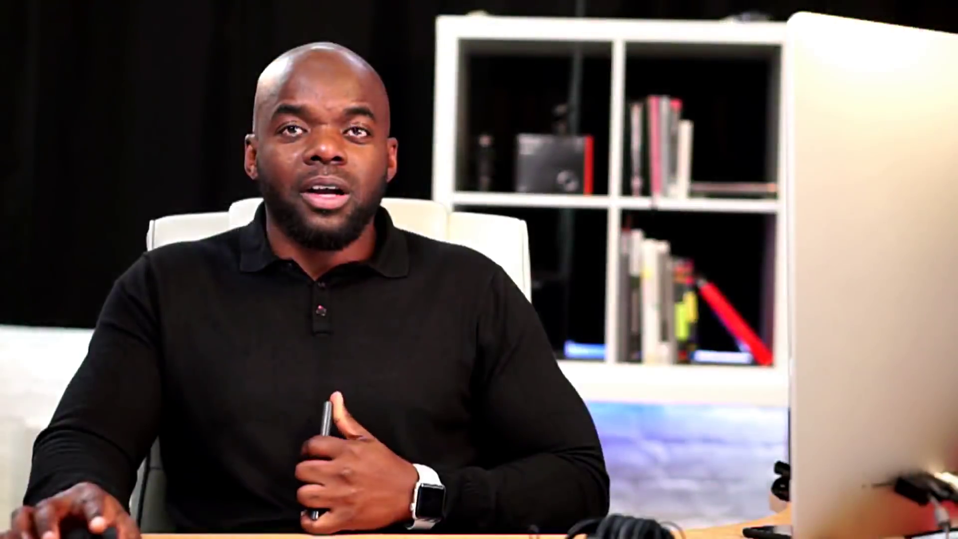